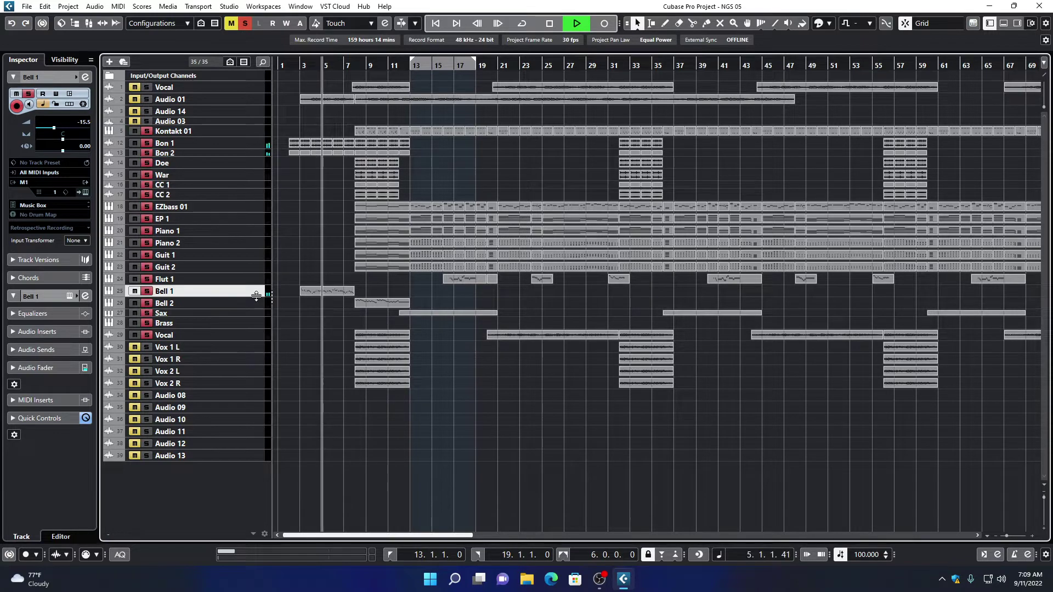
Make the Bell 1 track row taller and raise the track's volume to -13.4.
left_click_drag(256, 296, 256, 307)
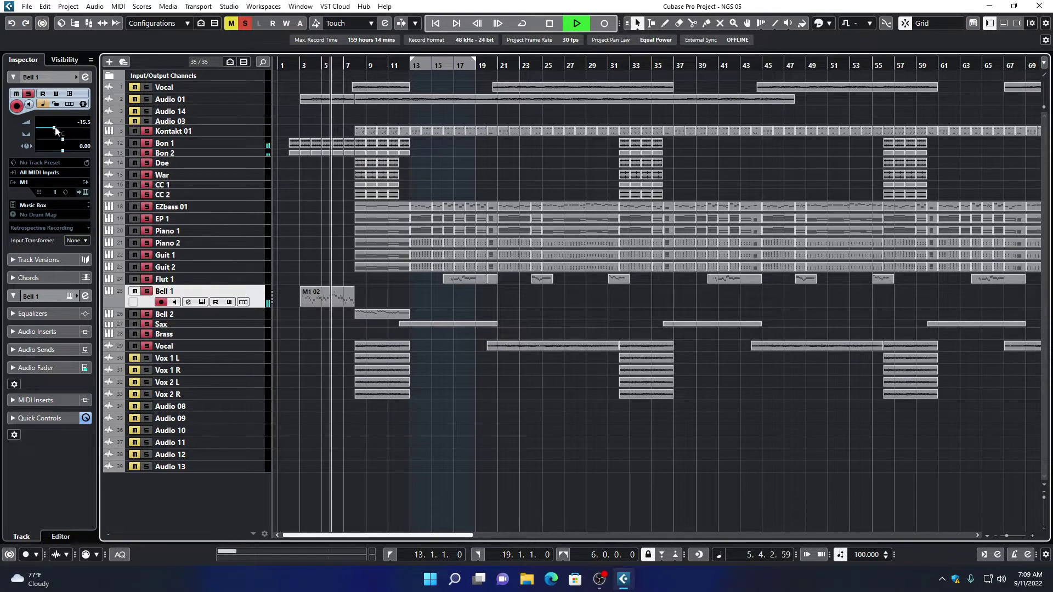
left_click_drag(53, 128, 56, 128)
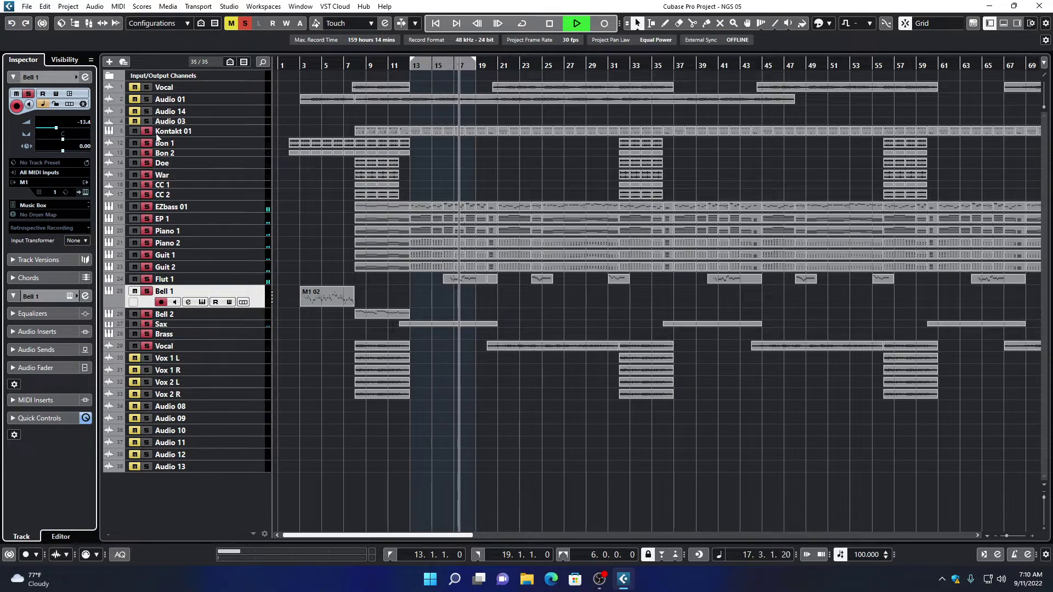
Deactivate all solos and mute the Vox 1 L, Vox 1 R, Vox 2 L and Vox 2 R tracks.
left_click(248, 26)
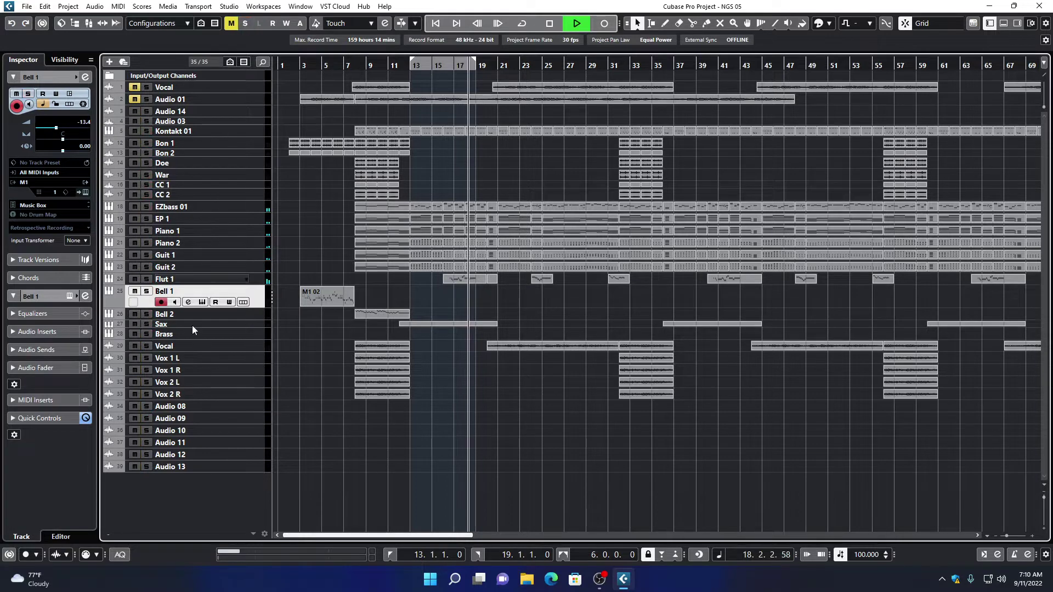
left_click_drag(135, 370, 135, 396)
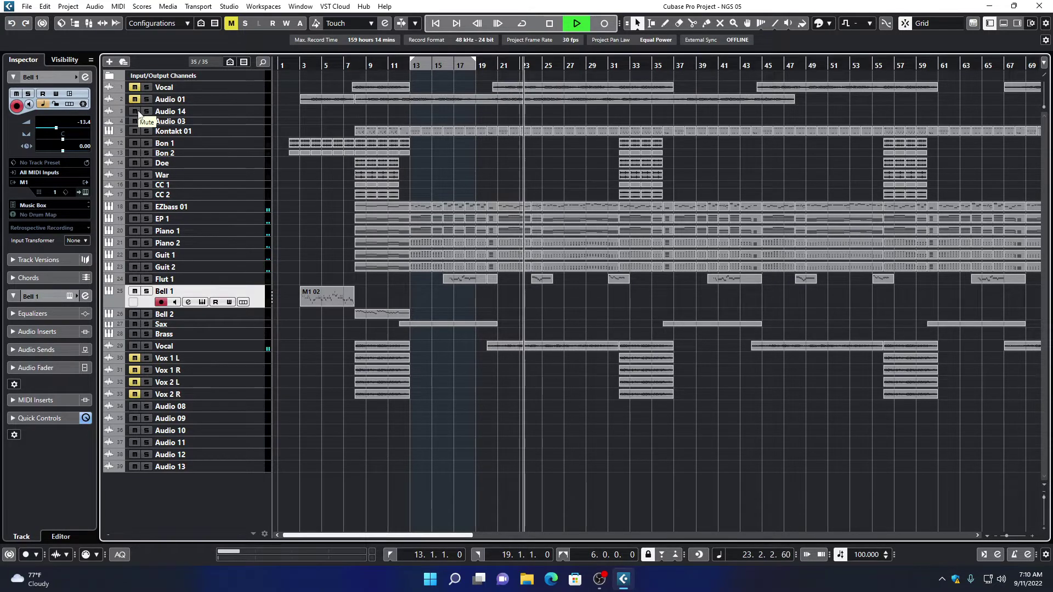
Raise the volume of the Vocal track directly above Vox 1 L to -3.67.
left_click(259, 347)
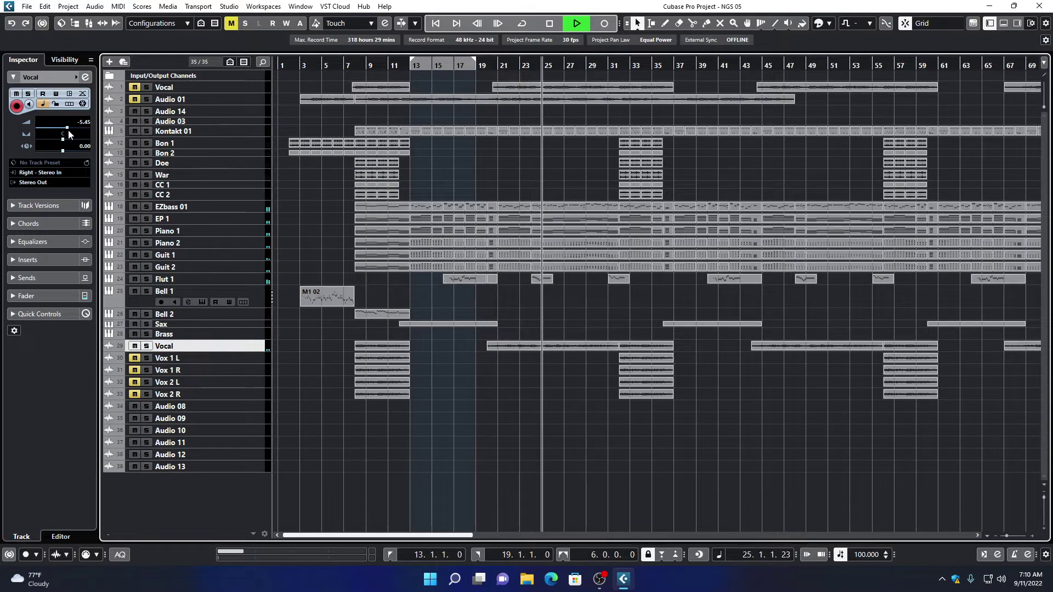
left_click_drag(68, 130, 71, 132)
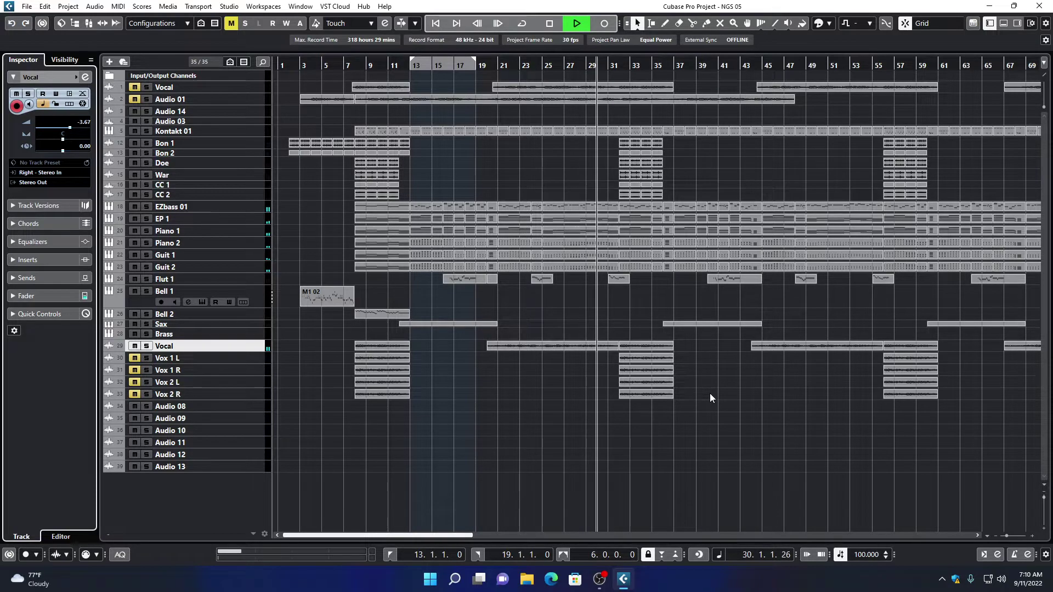
Collapse the Bell 1 track row to a compact height and stop playback.
key("g")
key("g")
key("g")
key("g")
key("g")
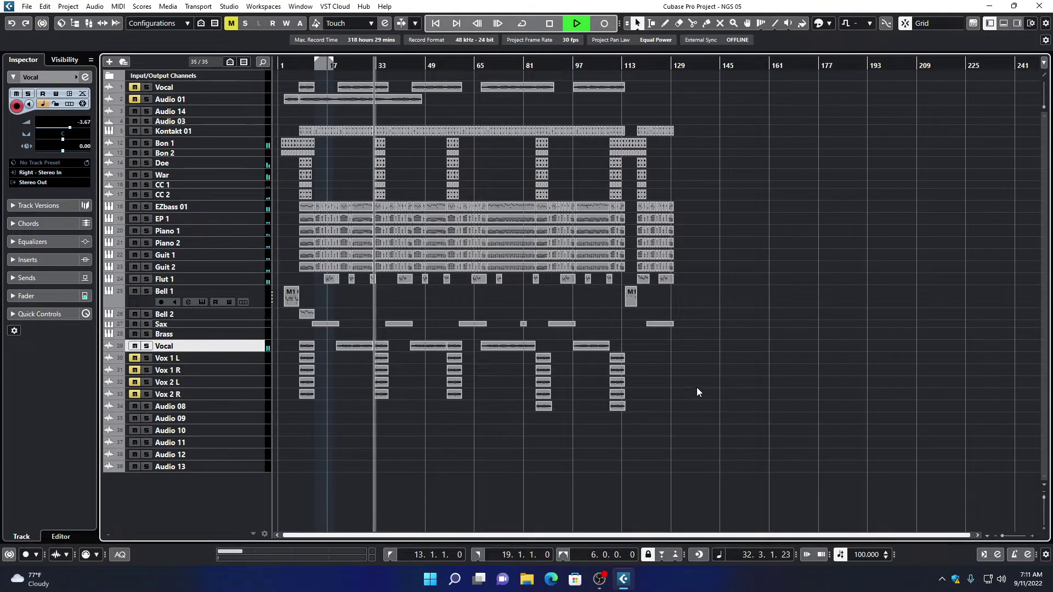
left_click(146, 301)
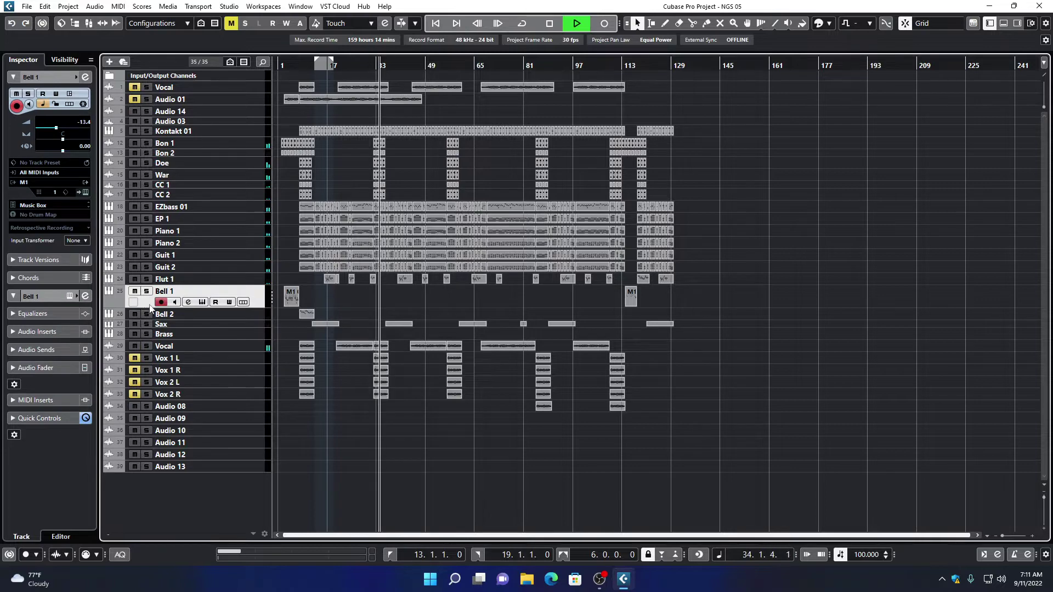
left_click_drag(149, 305, 154, 292)
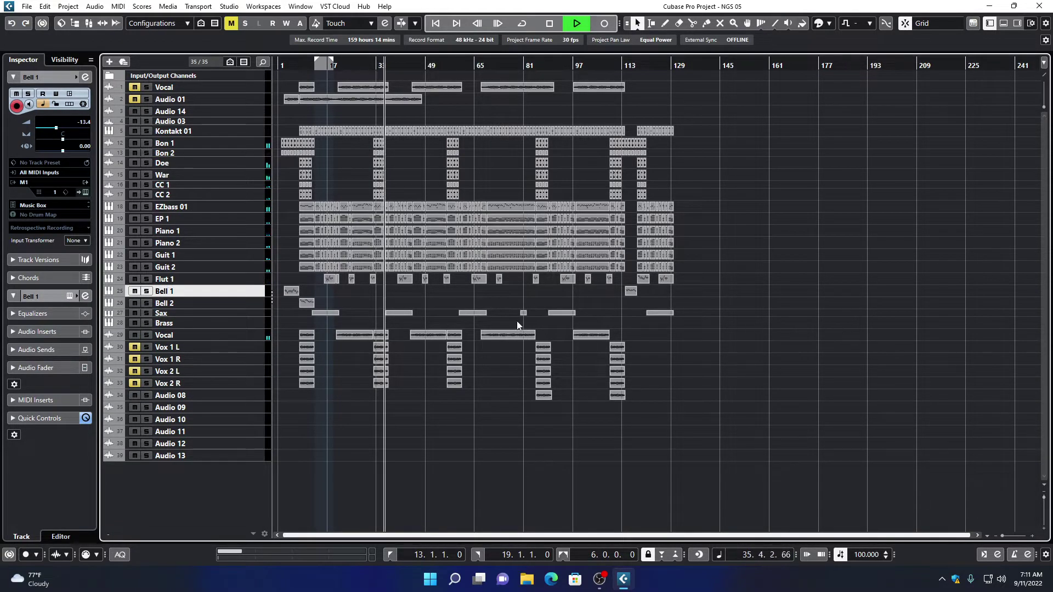
key("space")
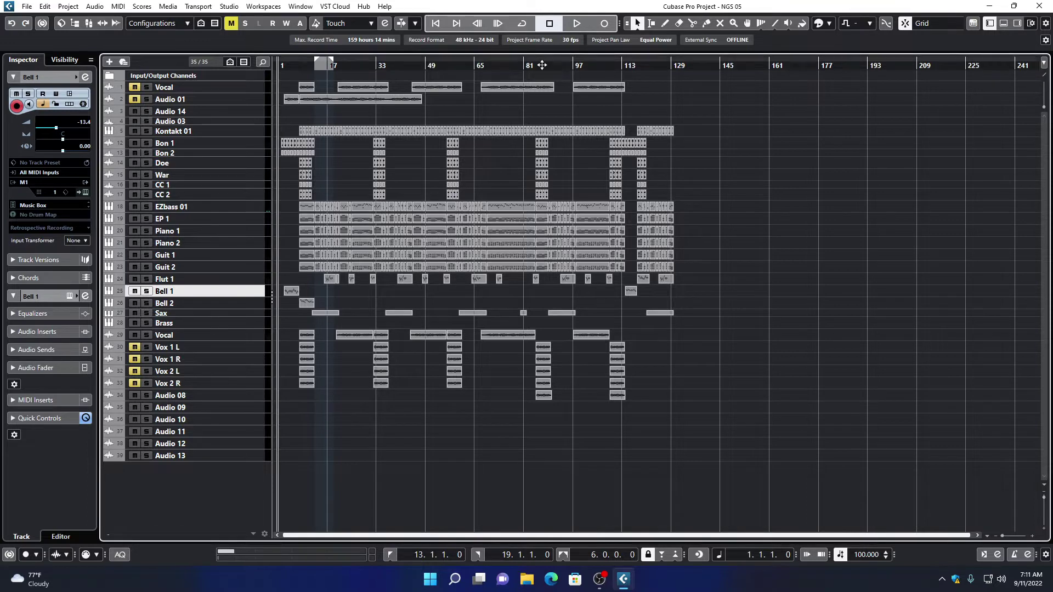
Audition the song from bar 100 and shrink the Bell 1 track row further.
double_click(581, 65)
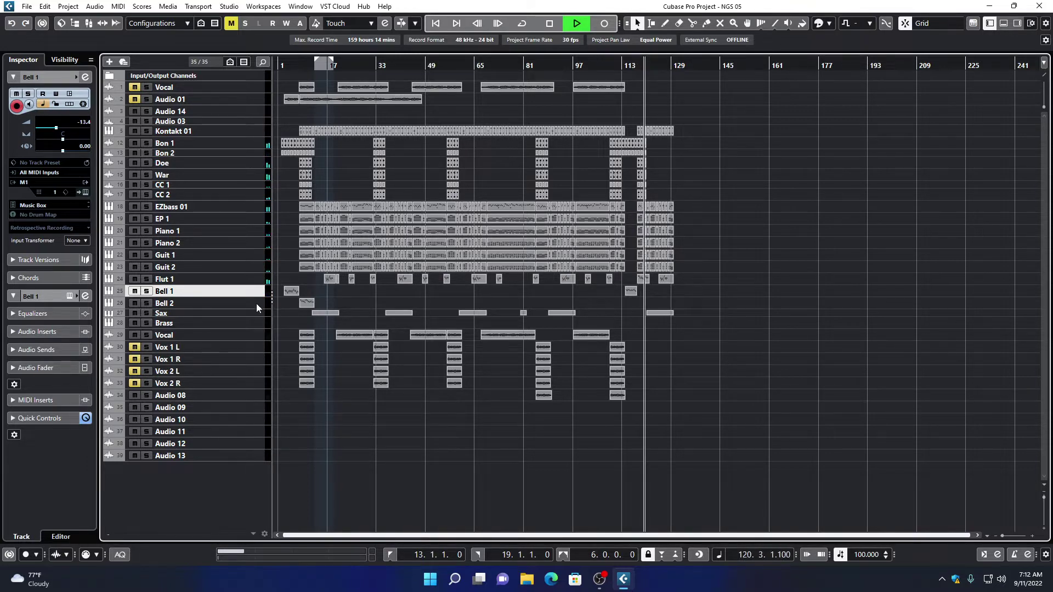
left_click_drag(253, 295, 253, 291)
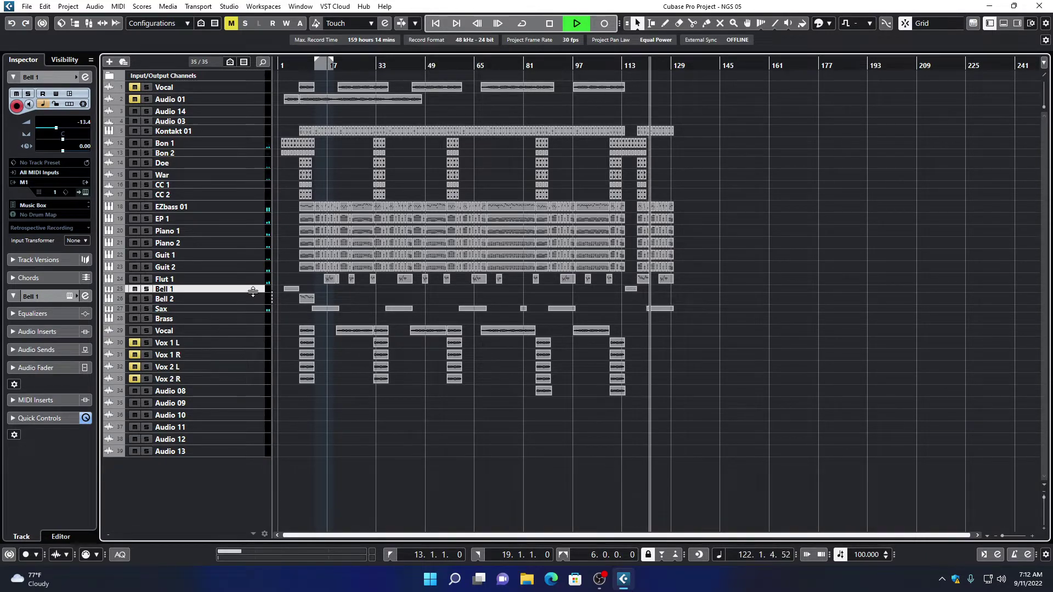
key("space")
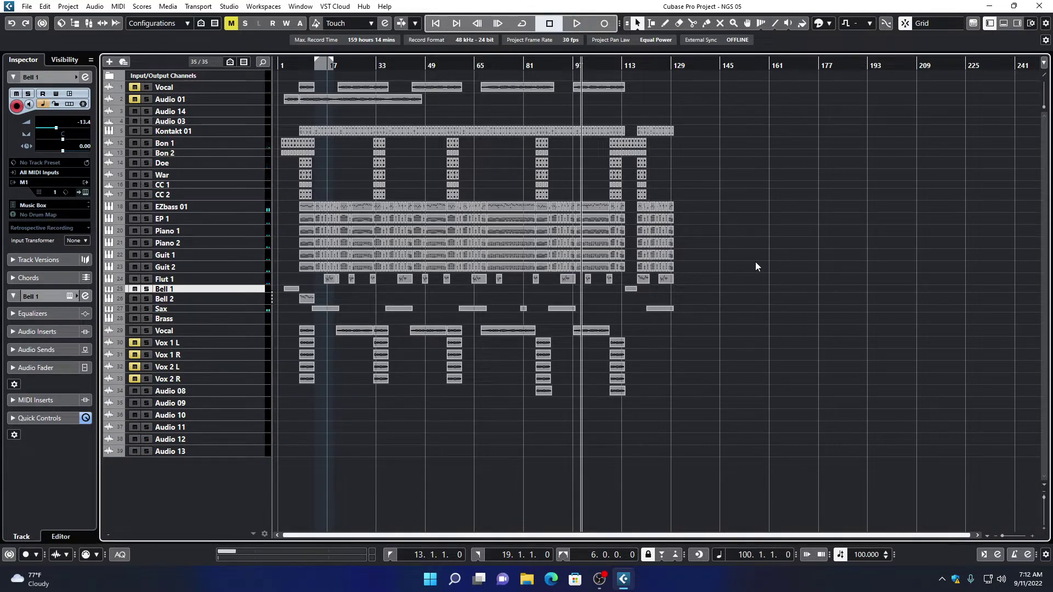
Solo the Bon 1 track and play it from bar 2.
left_click(284, 64)
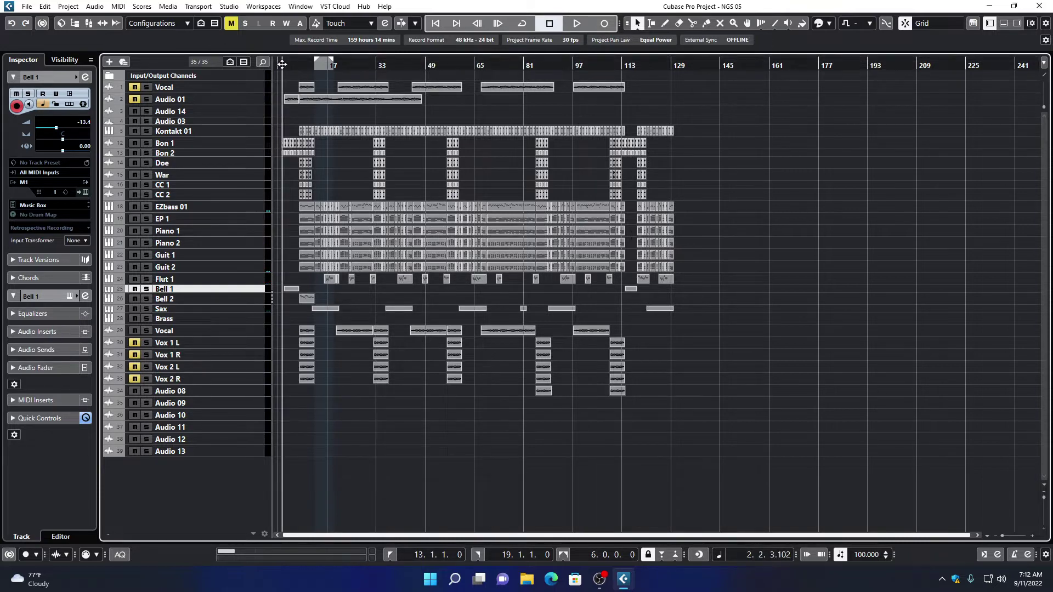
left_click(148, 142)
key("space")
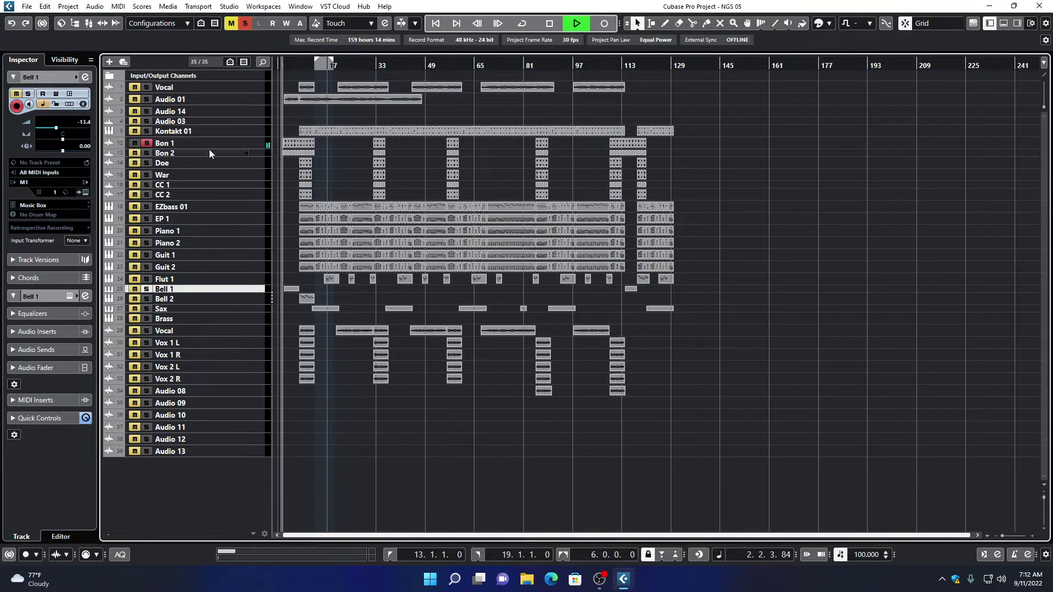
Enlarge all track rows so the Bon 1 events in the opening bars are readable, and stop playback.
key("h")
key("h")
key("h")
key("h")
key("h")
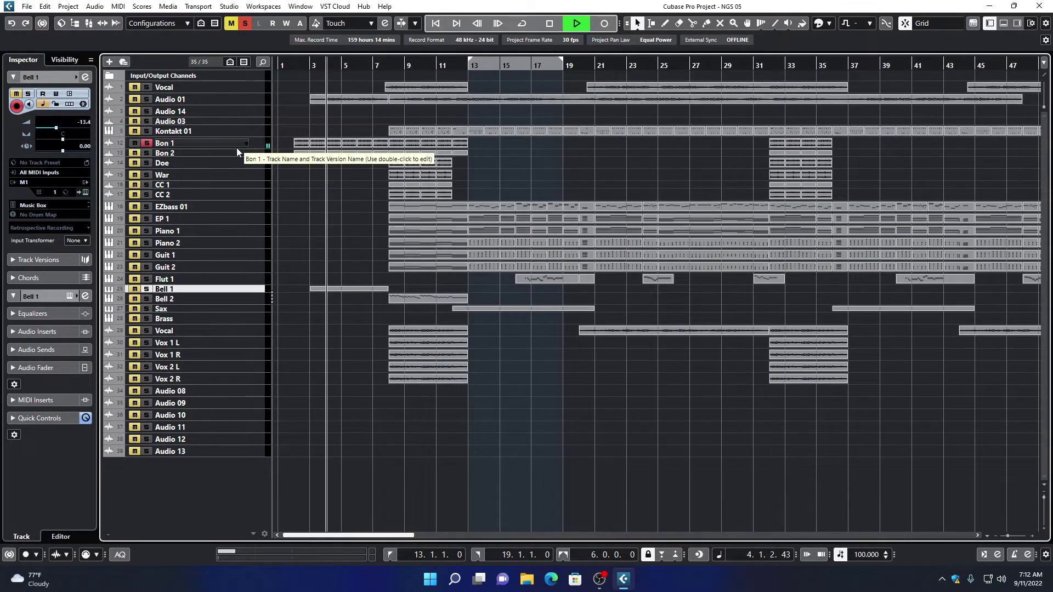
left_click(1045, 503)
left_click(1046, 504)
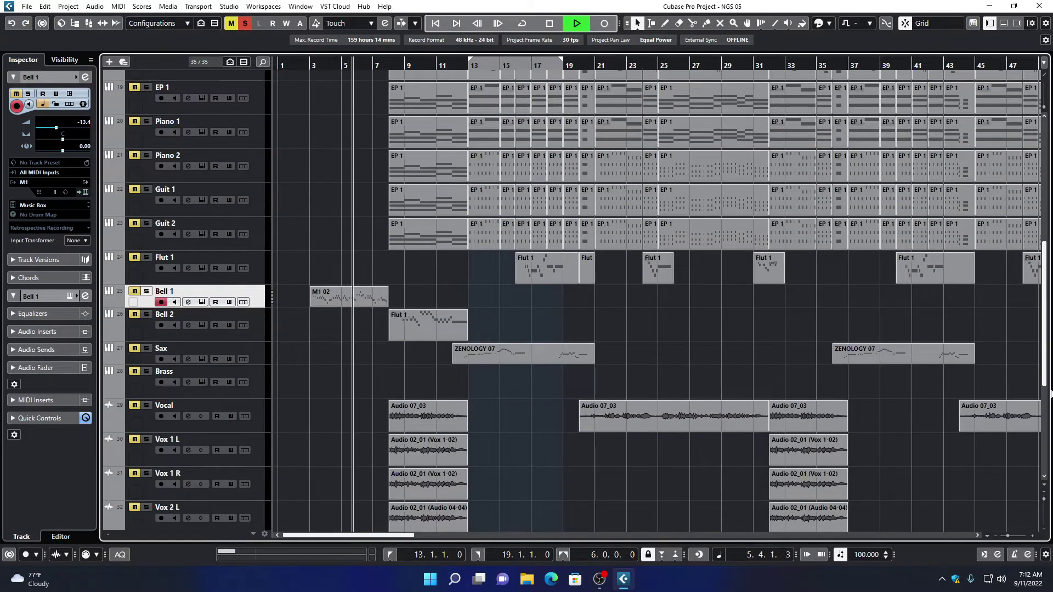
left_click_drag(1043, 338, 1044, 236)
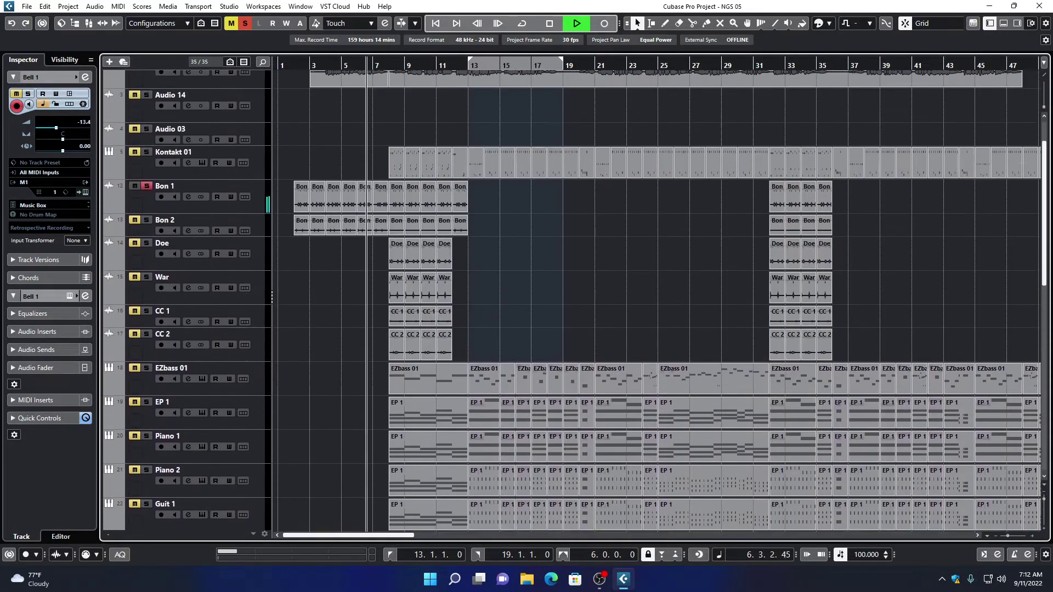
key("space")
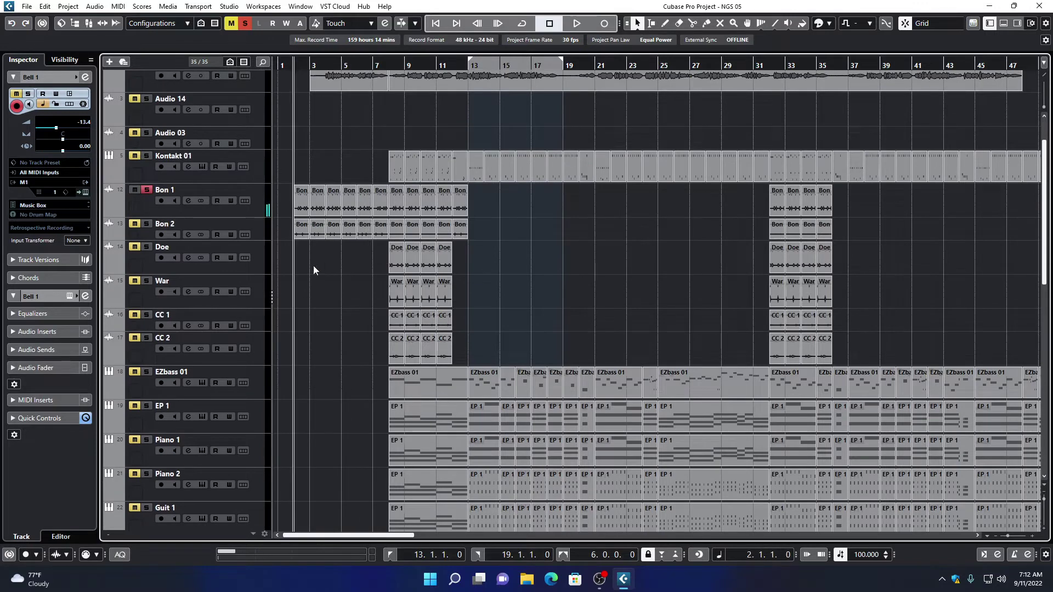
Solo the Bon 2 track alongside Bon 1 and raise its volume to -5.45 during playback.
left_click(146, 235)
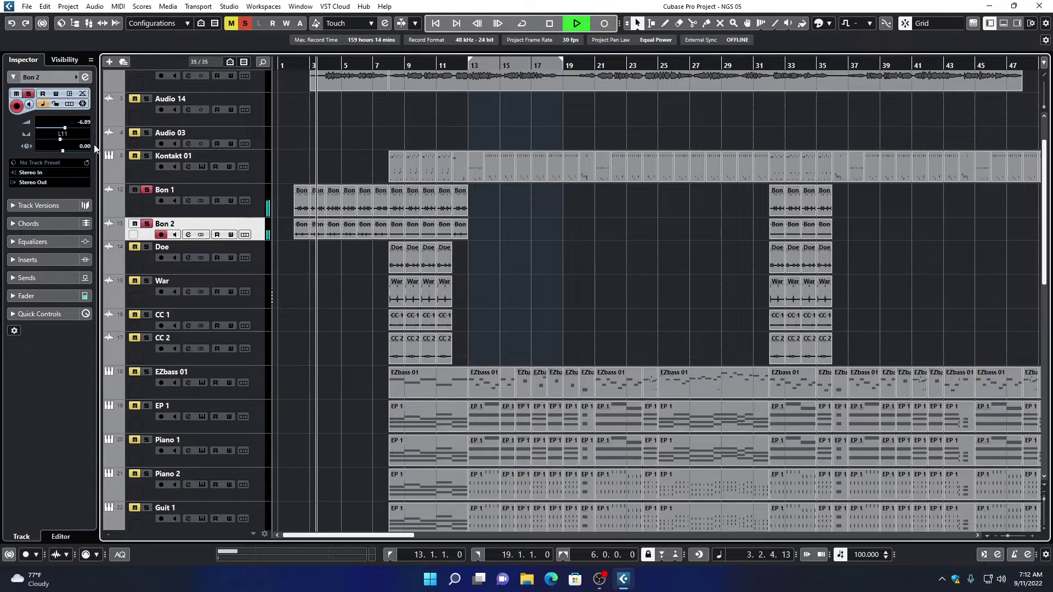
key("space")
key("space")
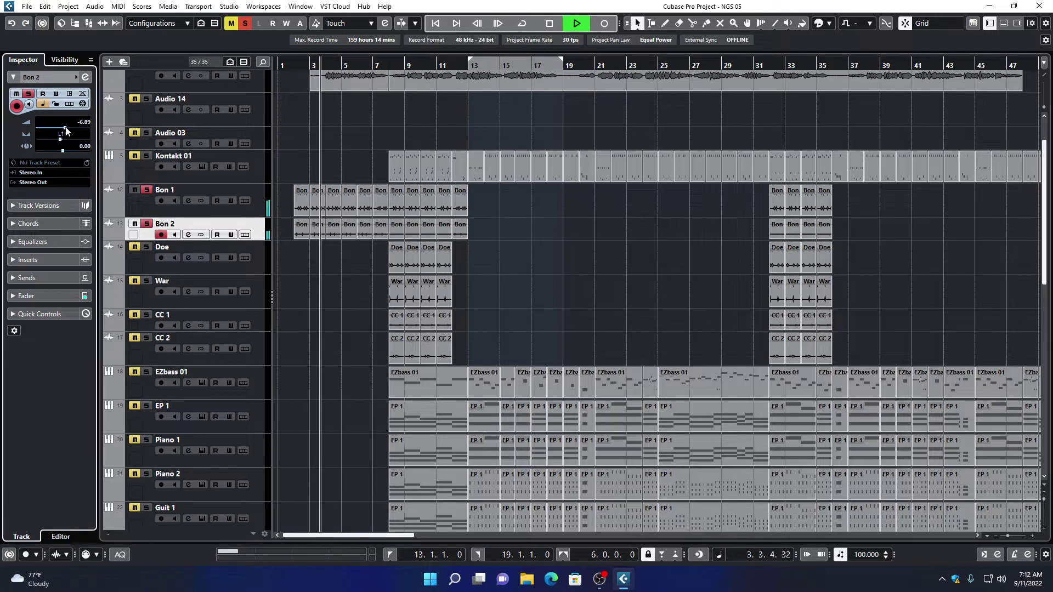
left_click_drag(65, 130, 67, 132)
scroll(67, 131, "up", 2)
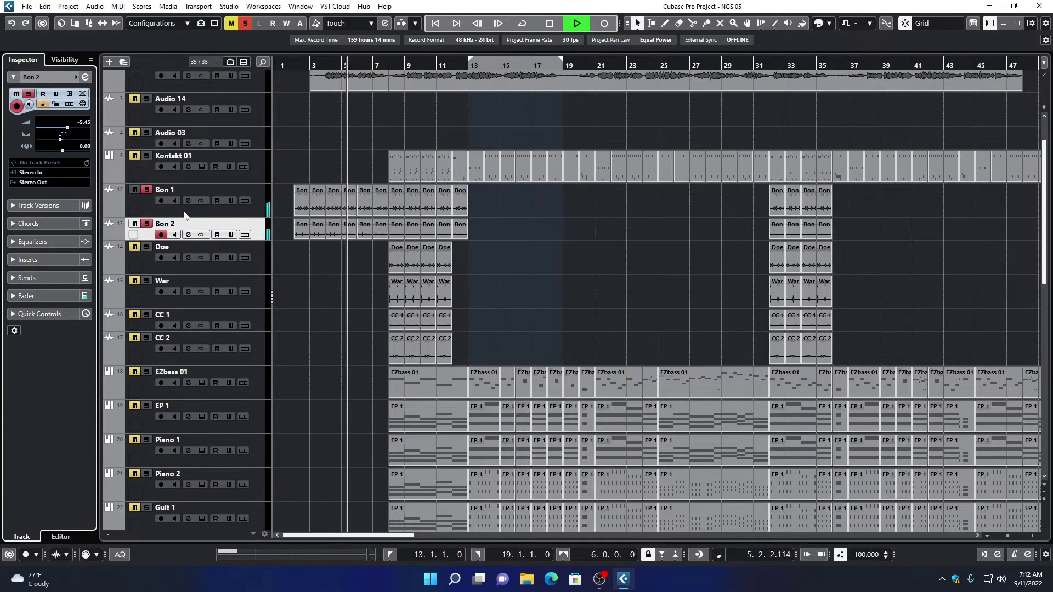
Add Kontakt 01 to the soloed tracks and raise the Bon 1 volume to -3.67.
left_click(147, 157)
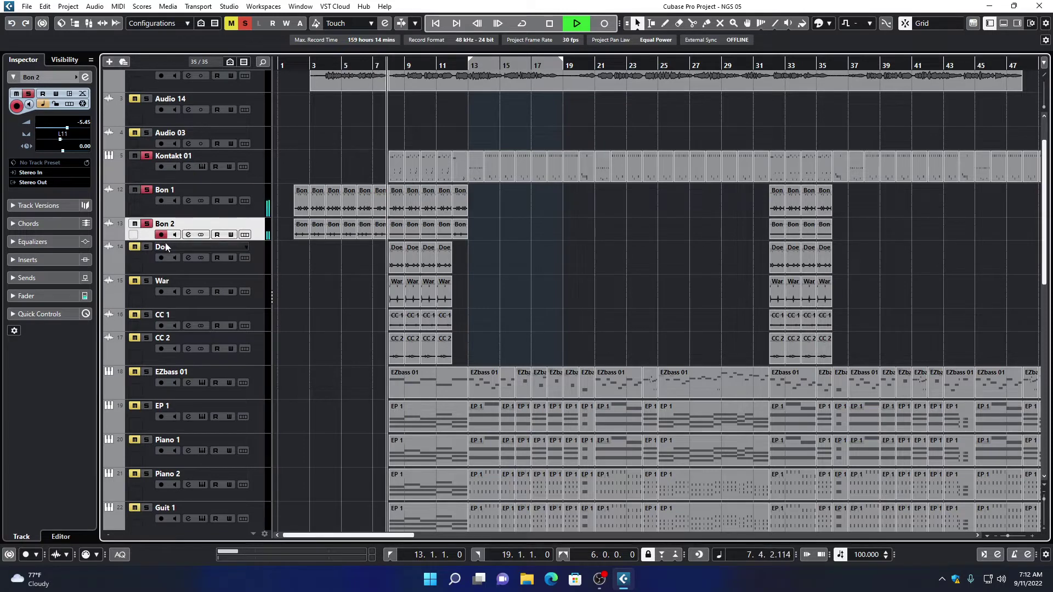
left_click(230, 211)
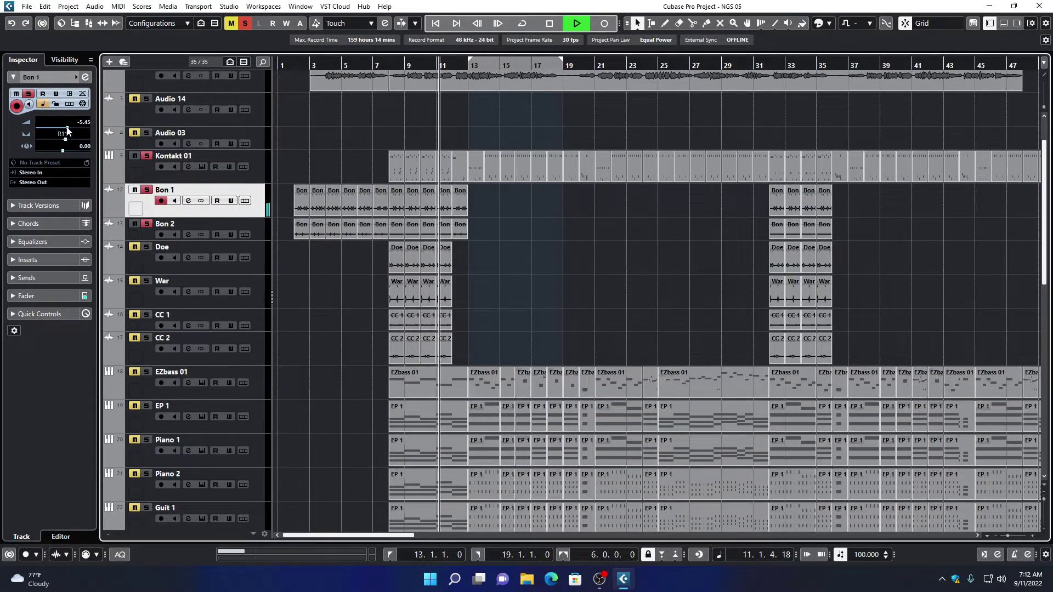
left_click_drag(67, 130, 70, 130)
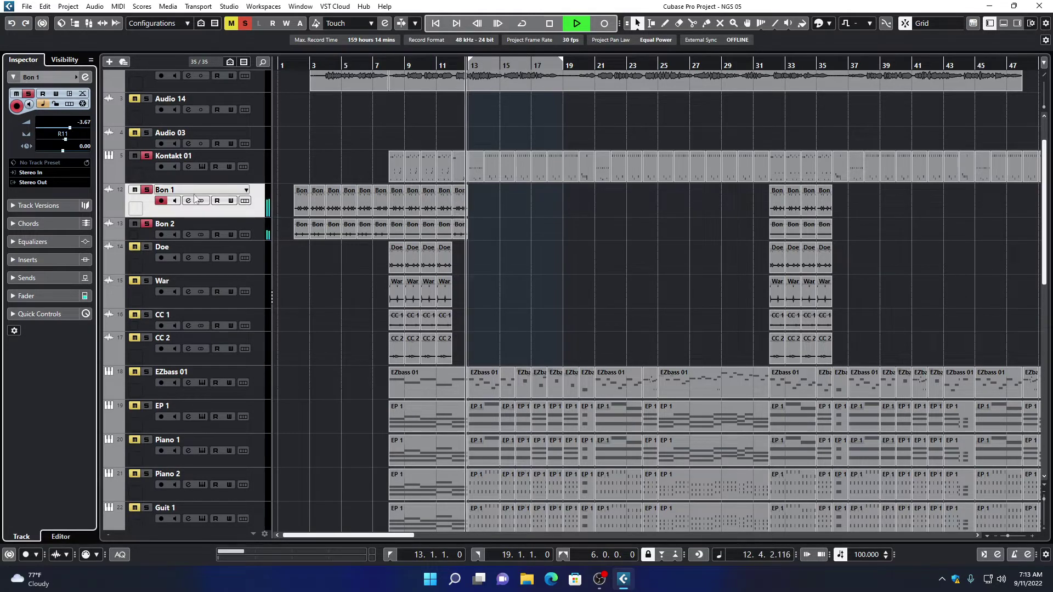
Replay from bar 8, add the Doe track to the solos and raise its volume to -4.70.
key("space")
left_click(391, 65)
key("space")
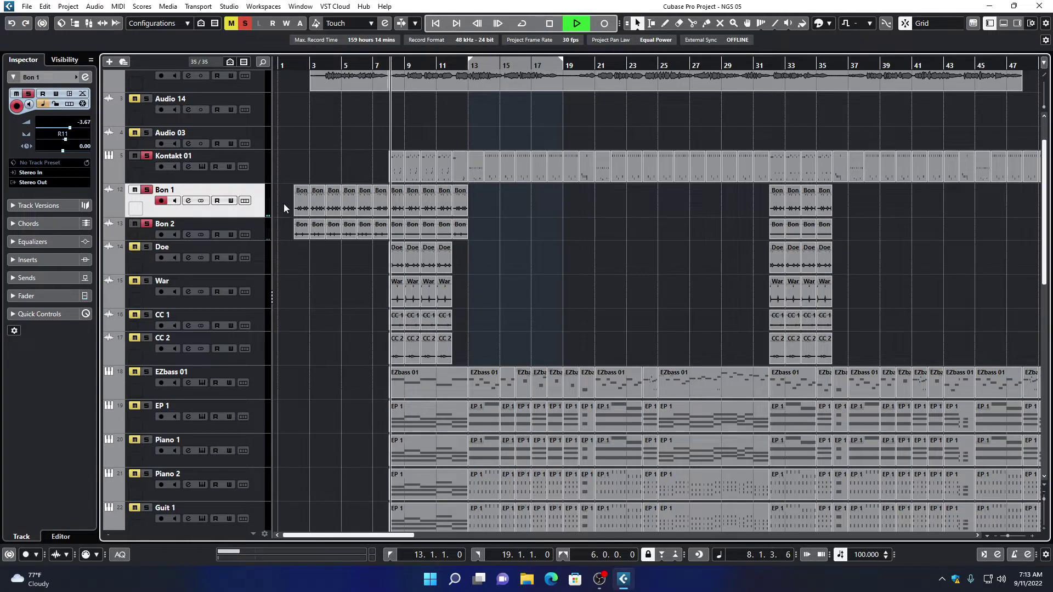
left_click(149, 248)
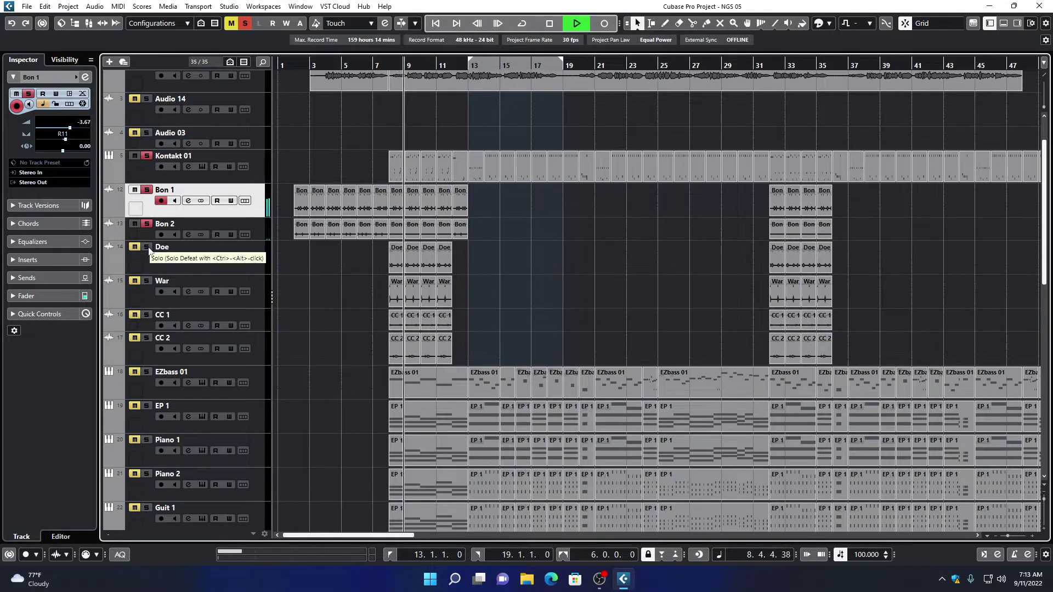
left_click(155, 272)
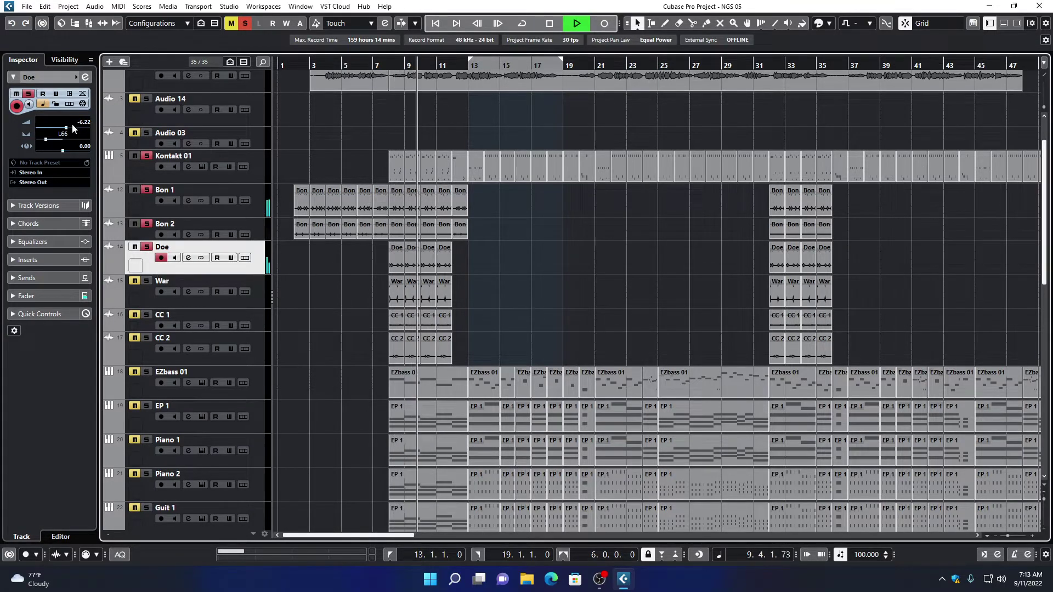
left_click_drag(66, 131, 68, 132)
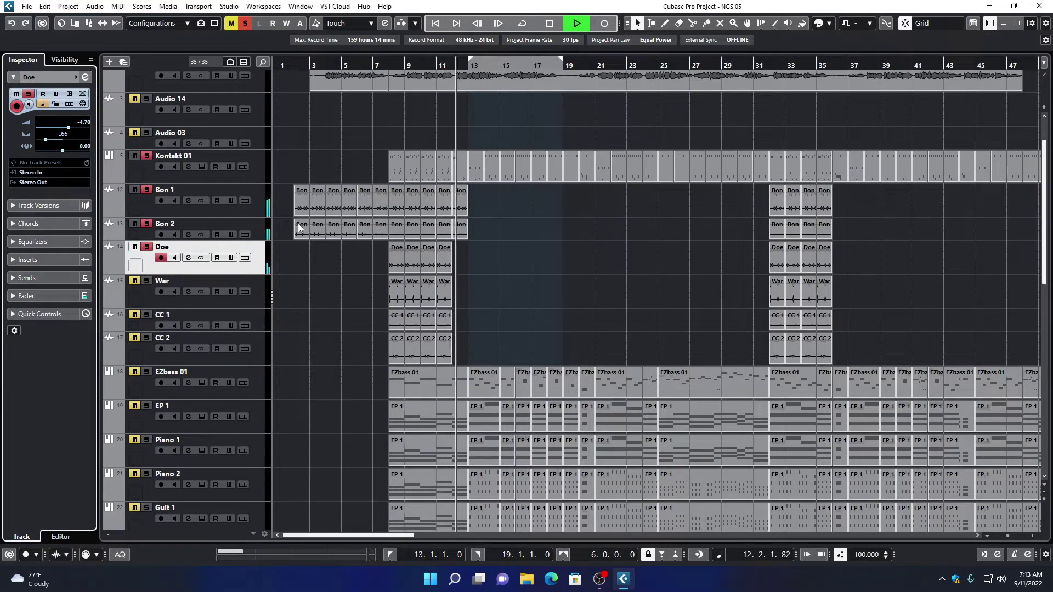
Stop playback, return the cursor to bar 2 and leave only the Bon 1 track soloed.
key("space")
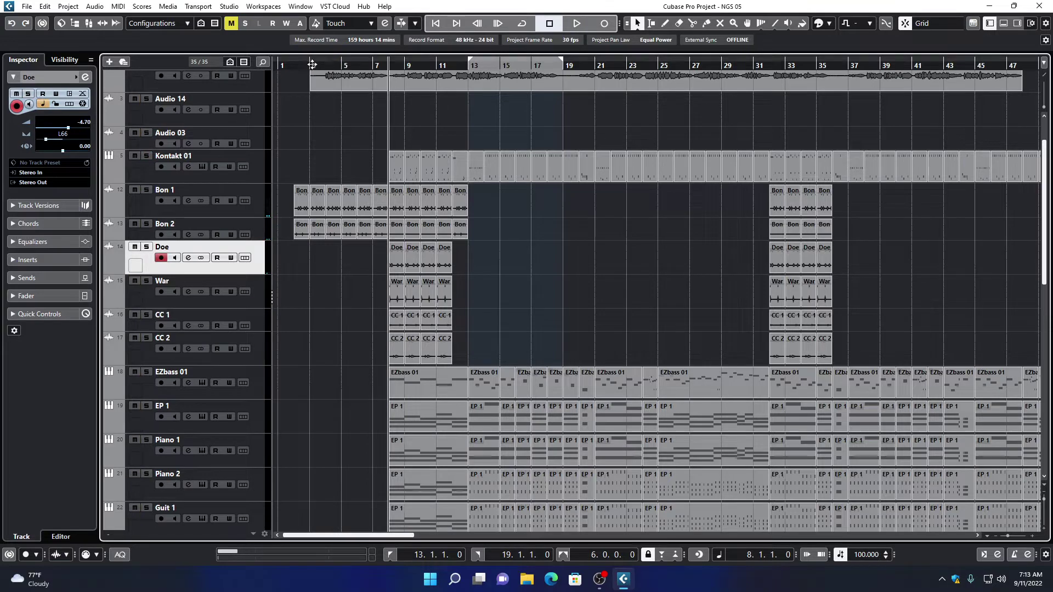
left_click(292, 64)
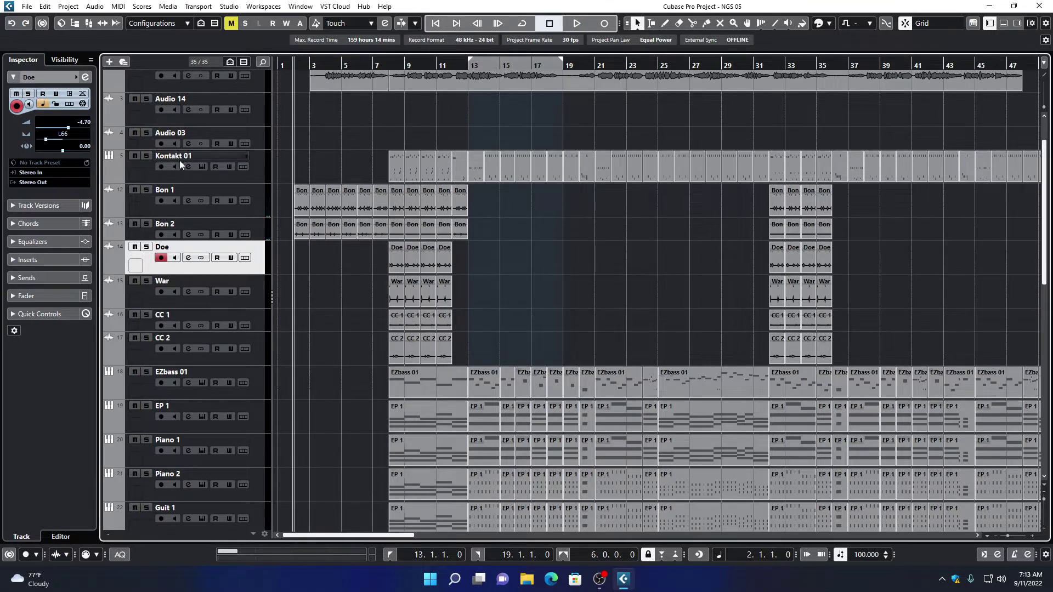
left_click(148, 189)
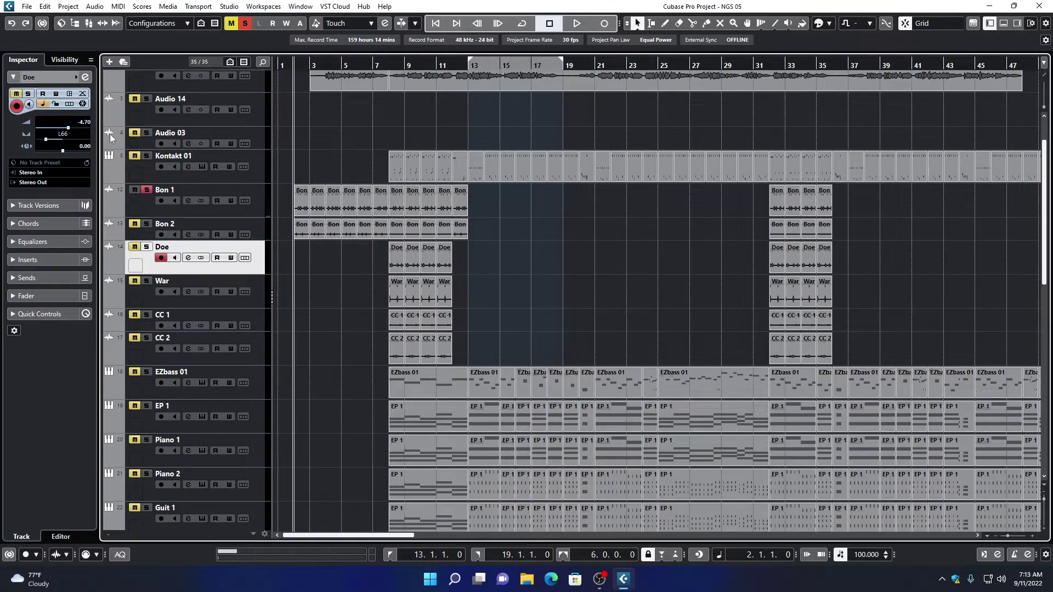
Reset the Doe track's pan to centre.
left_click(64, 141, "ctrl")
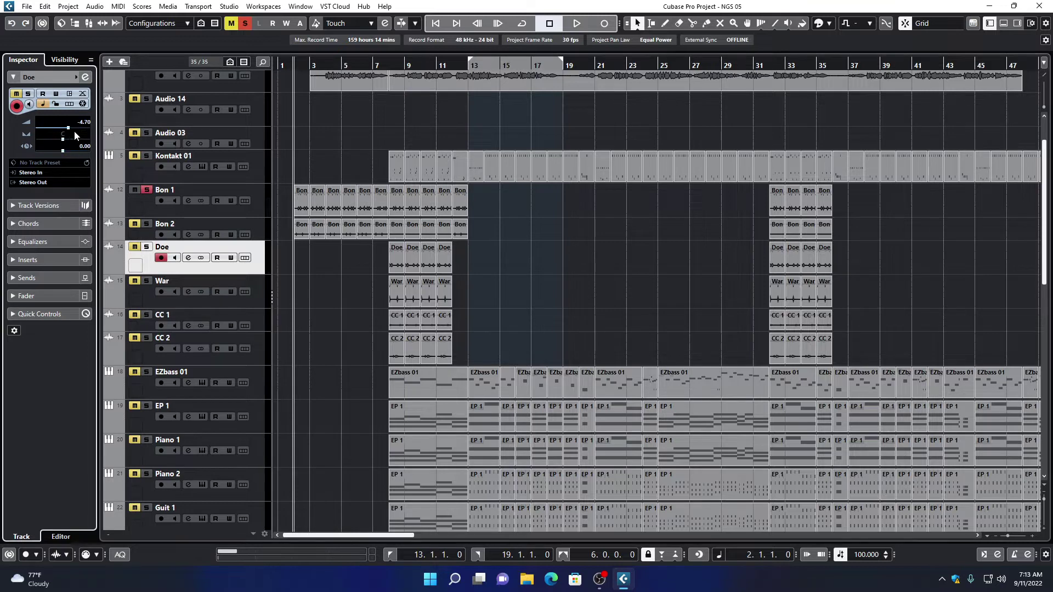
left_click(80, 126, "ctrl")
double_click(161, 249)
Play the soloed Bon 1 track, open its channel settings and move that window clear of the track controls.
left_click(237, 212)
key("space")
left_click(190, 201)
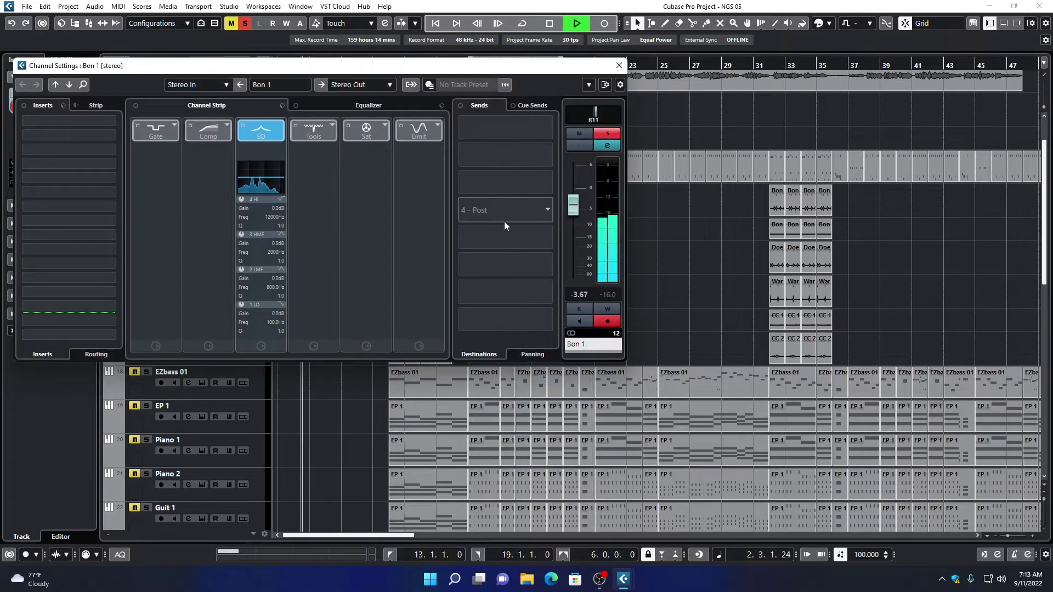
left_click_drag(506, 222, 541, 257)
left_click_drag(511, 69, 622, 73)
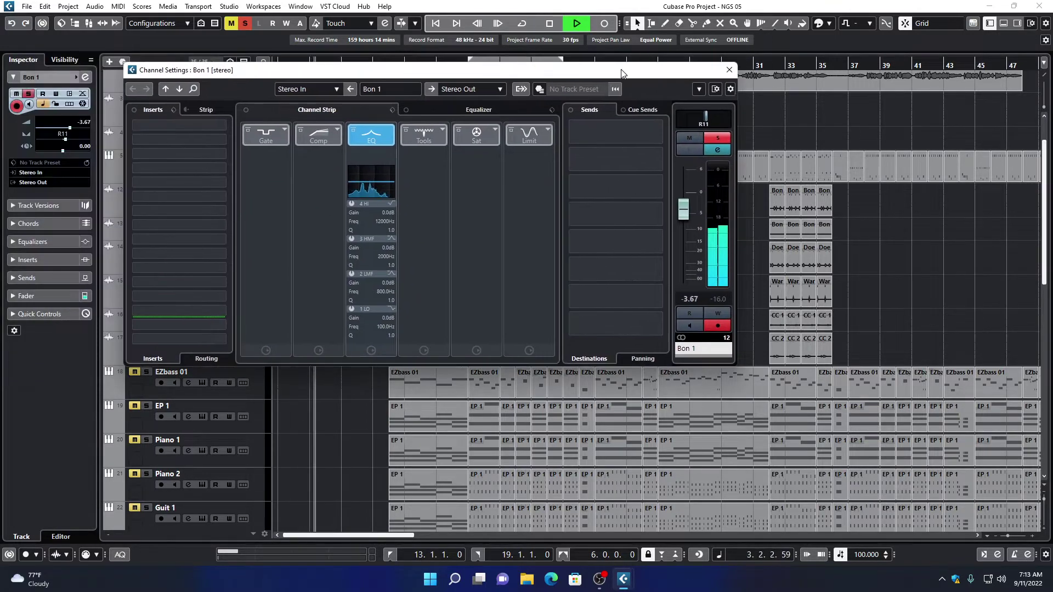
Show the Bon 1 channel's equalizer and set its controls to display as knobs.
left_click(497, 108)
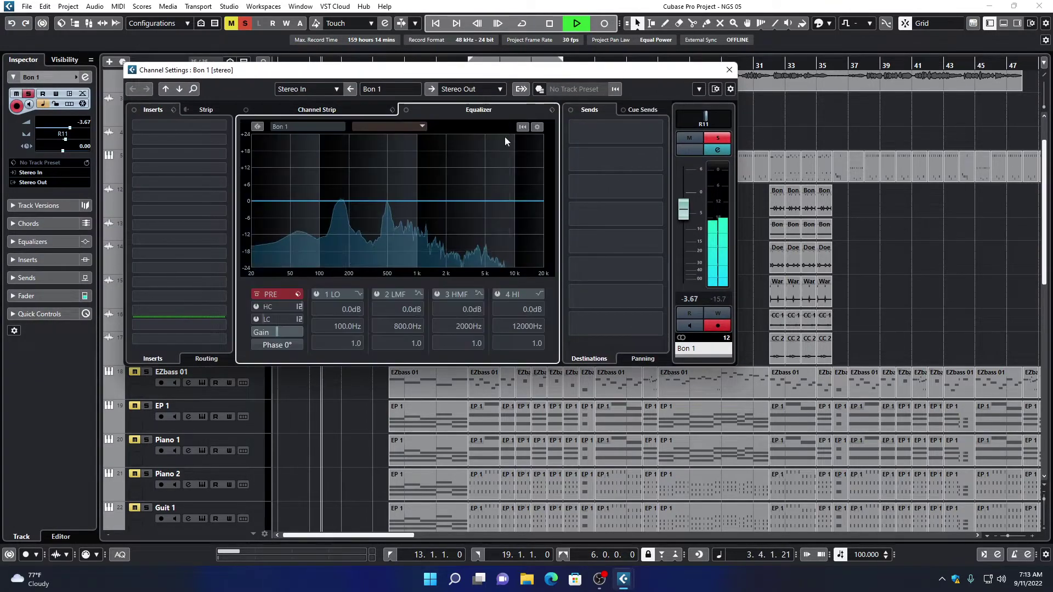
left_click(537, 128)
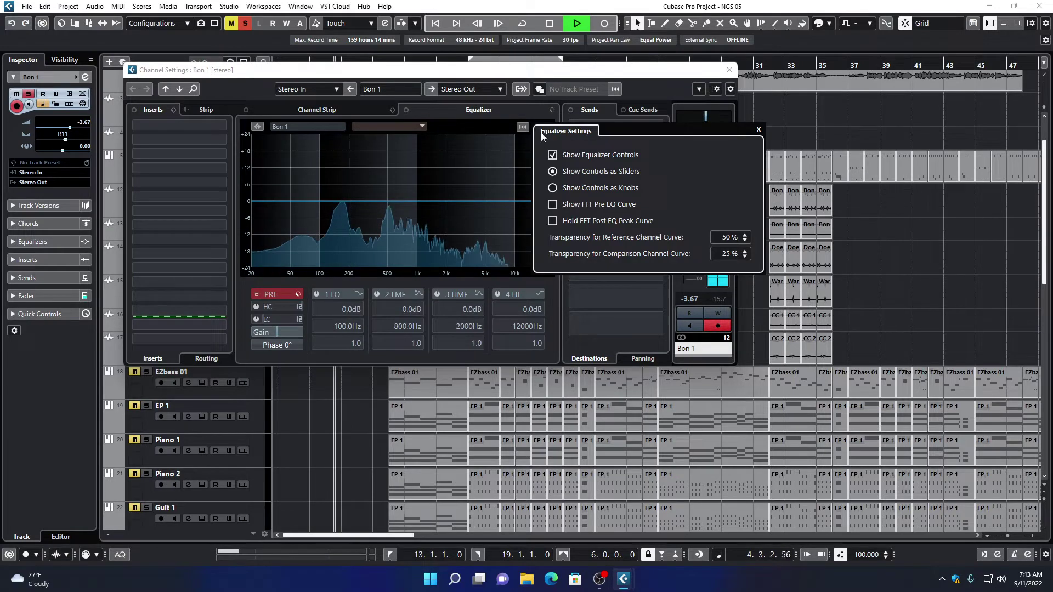
left_click(552, 187)
left_click(464, 279)
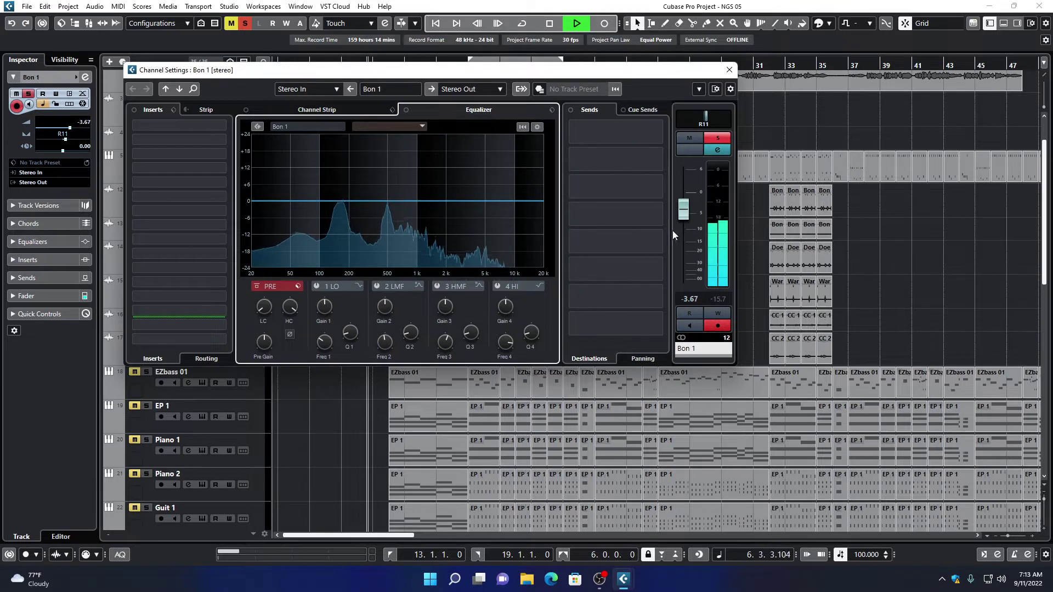
Set Bon 1's volume to 0.00, raise its pre gain and close the channel settings.
left_click_drag(683, 225, 685, 213)
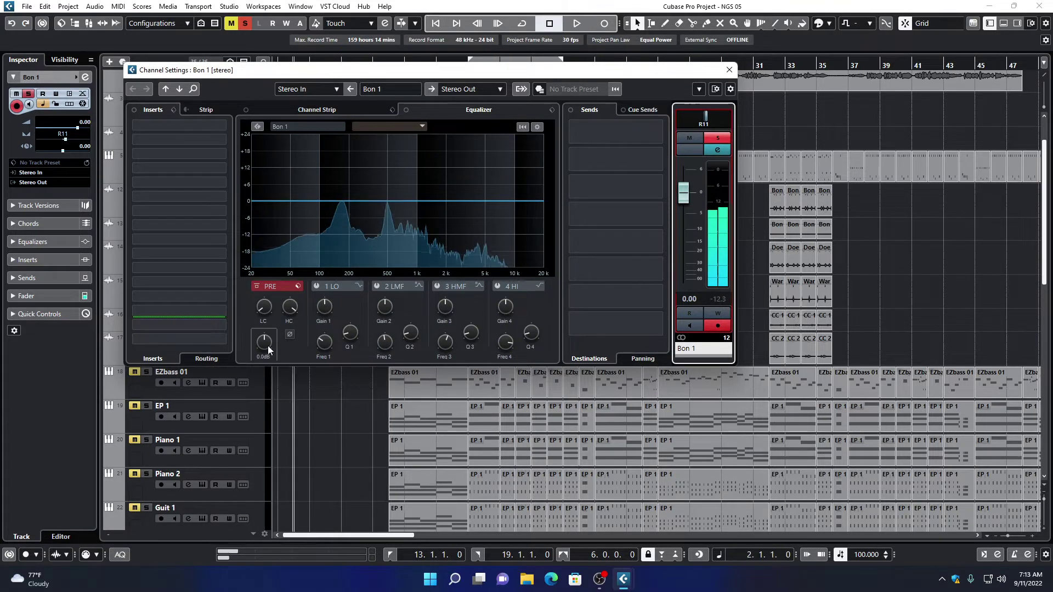
left_click_drag(268, 349, 269, 345)
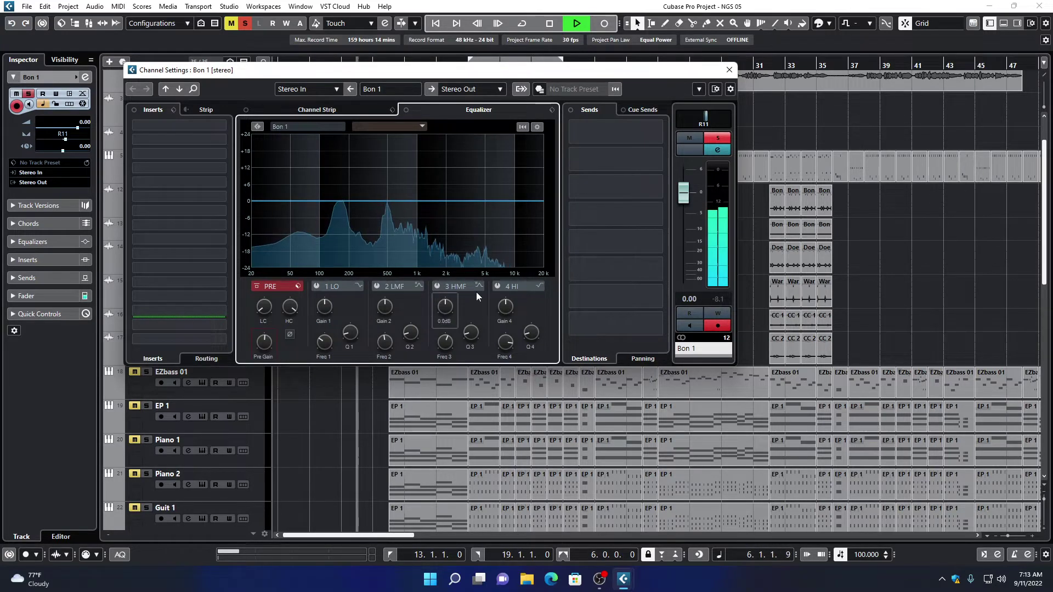
left_click(730, 72)
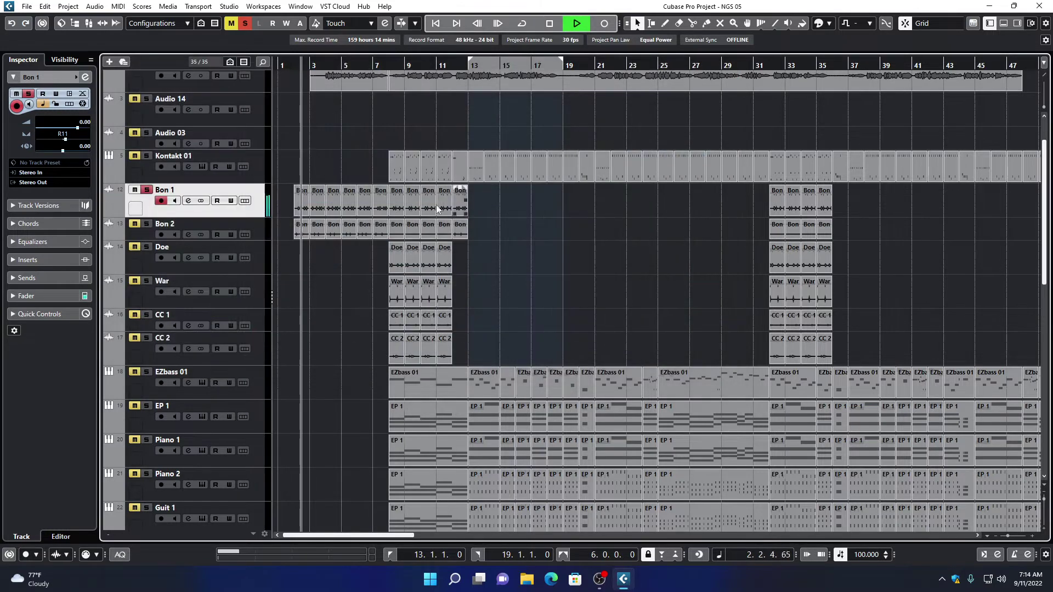
Switch the solo from Bon 1 to Bon 2, play it and check its level in the channel settings.
key("space")
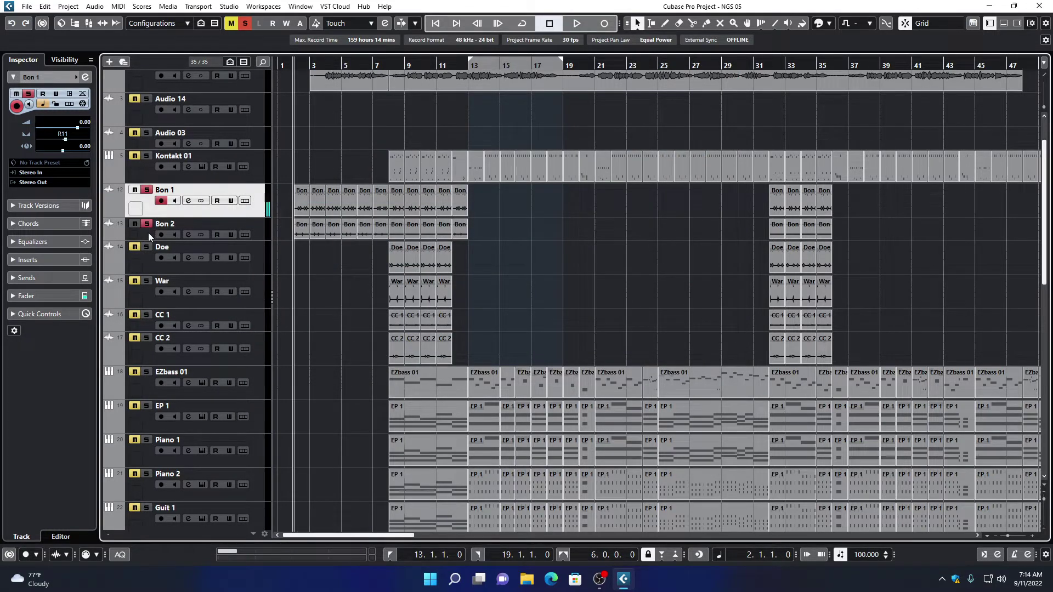
left_click(148, 232)
key("space")
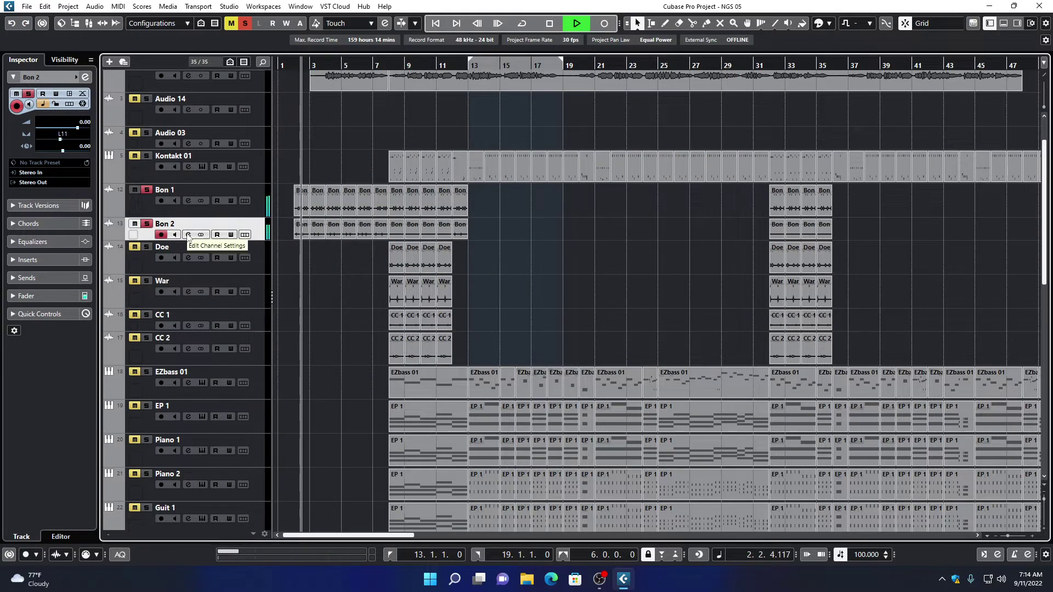
key("space")
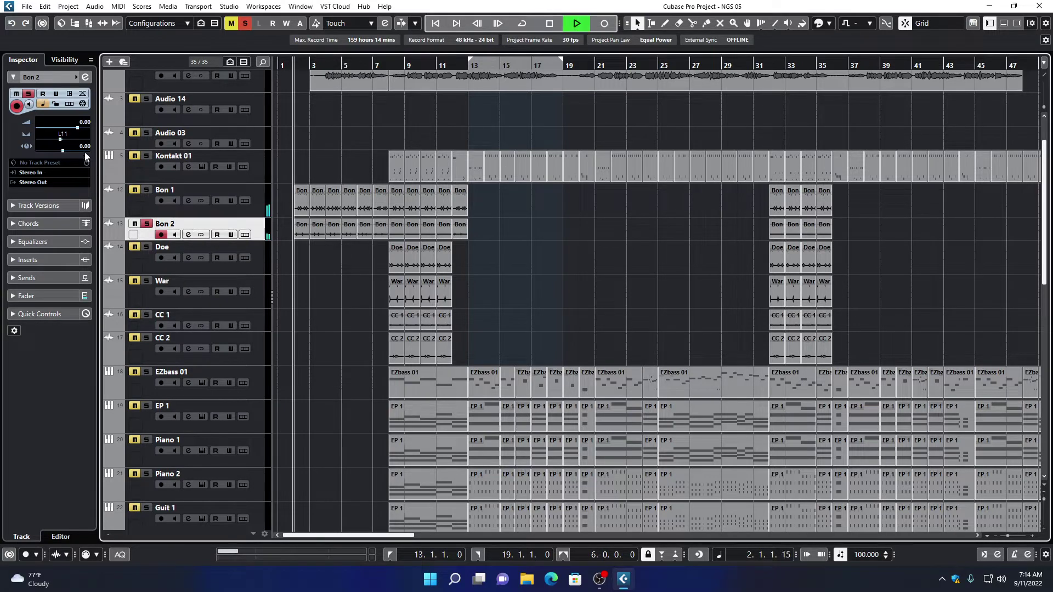
key("space")
left_click(189, 235)
key("space")
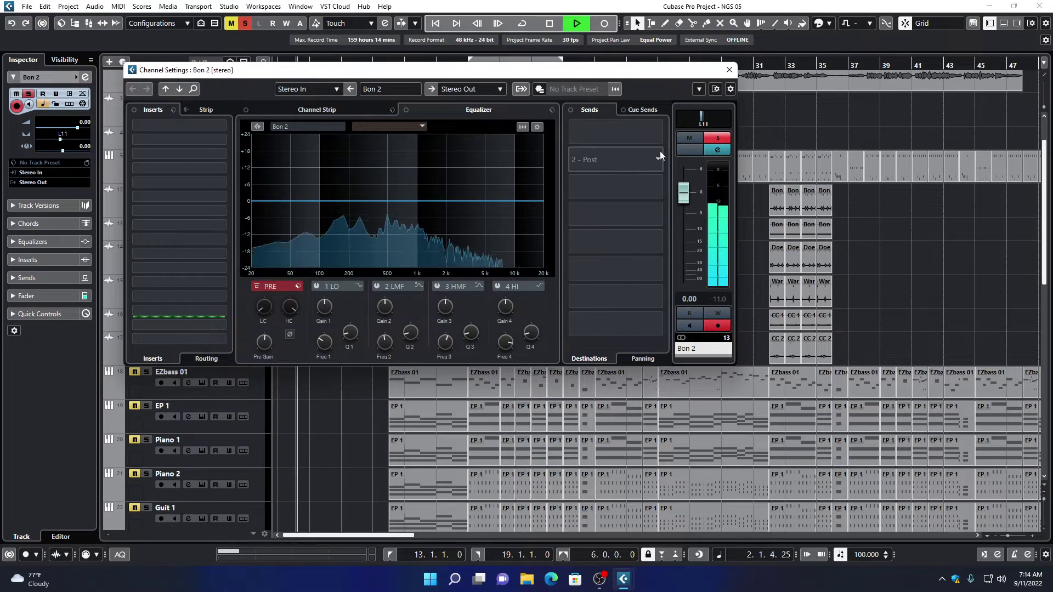
left_click(729, 70)
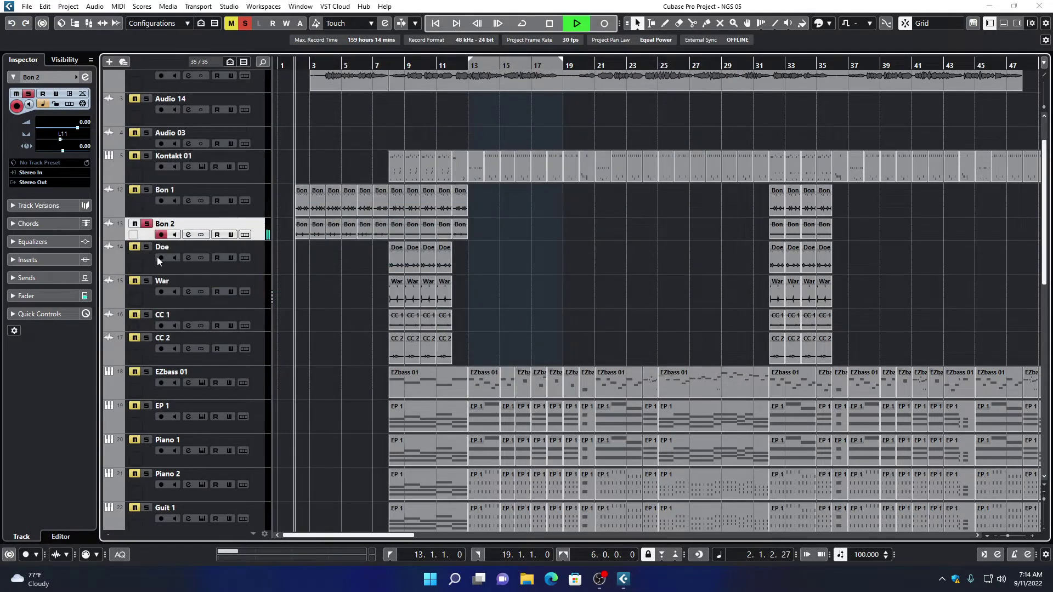
Solo the Doe track in place of Bon 2, play it from bar 8 and open its channel settings.
left_click(146, 247)
key("space")
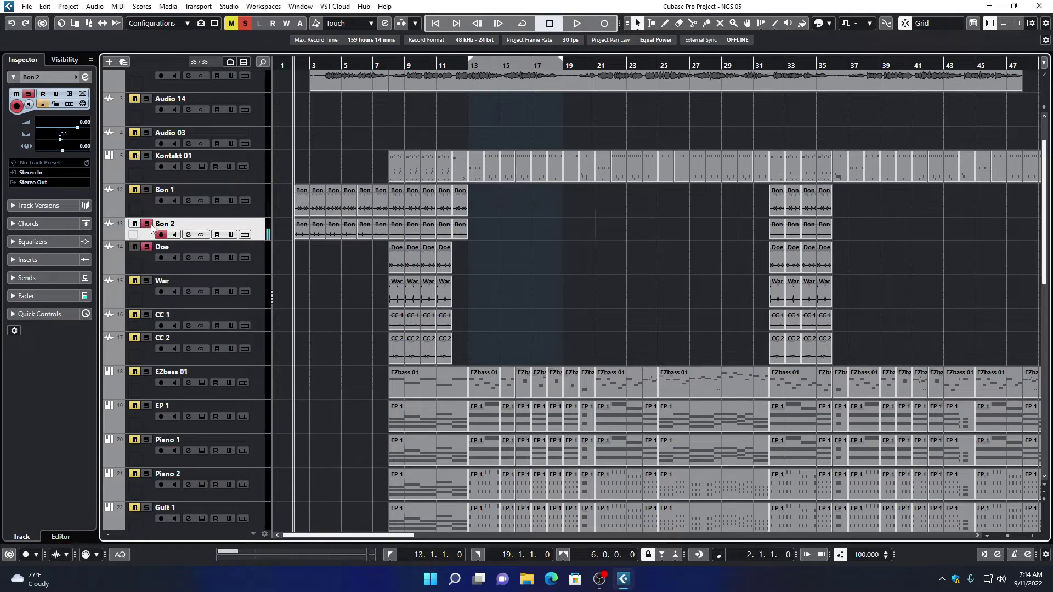
left_click(390, 61)
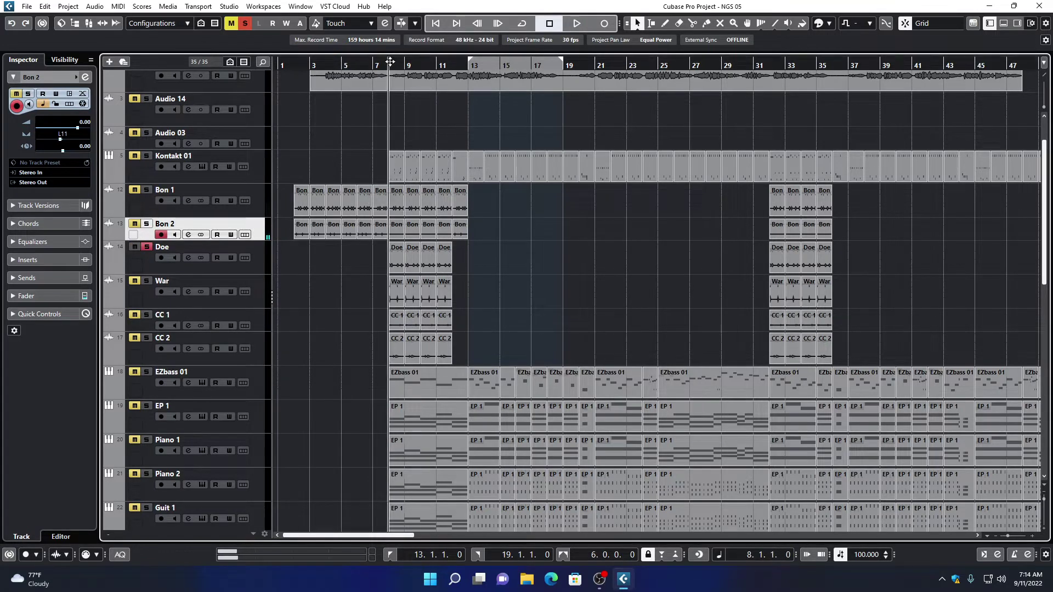
key("space")
left_click(227, 273)
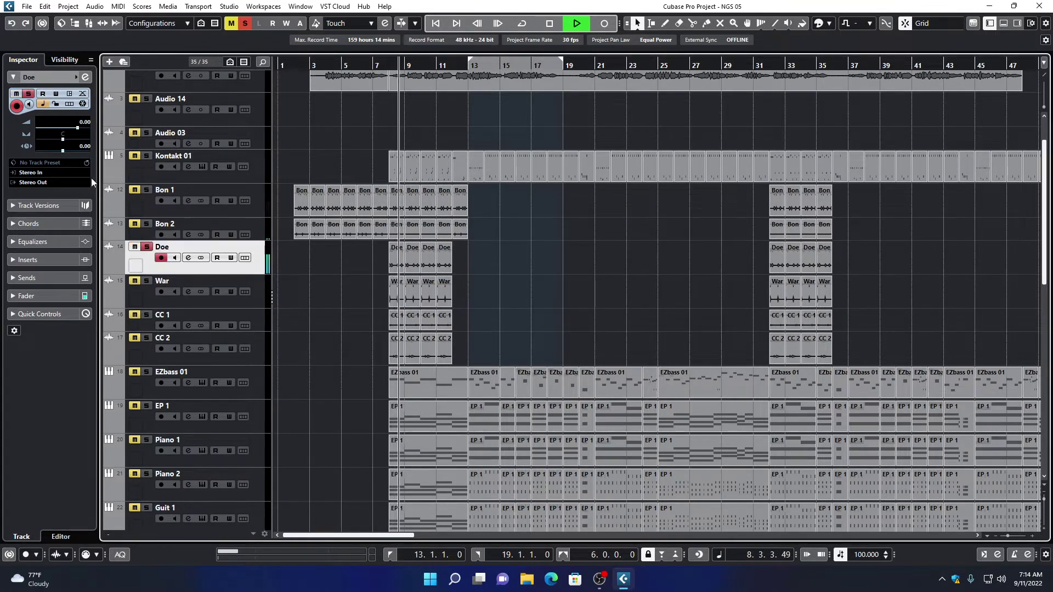
left_click(85, 77)
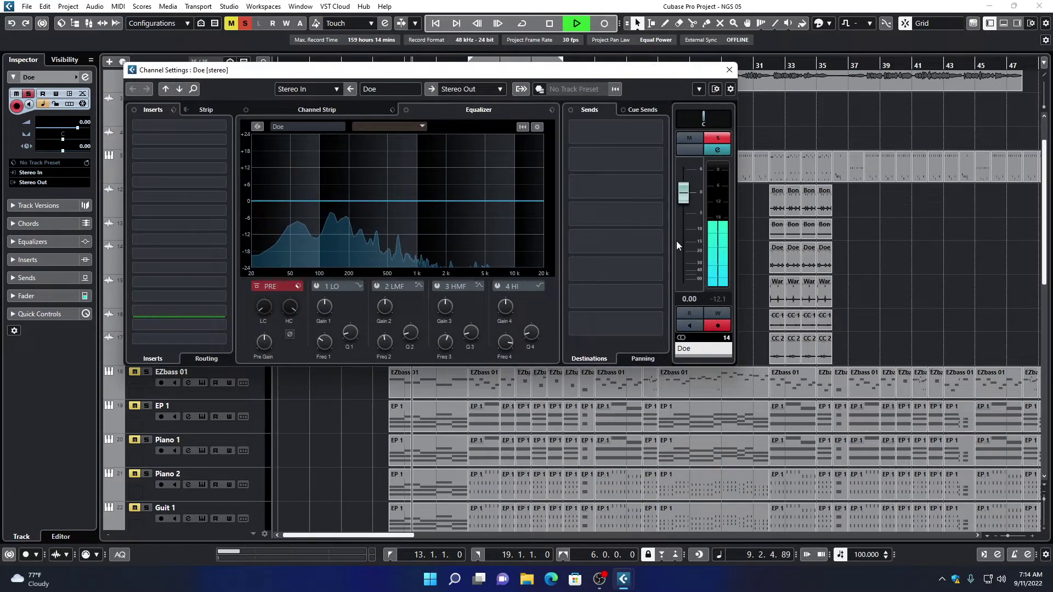
Adjust the Doe channel's pre gain during playback, close its settings and stop playback.
mouse_move(272, 347)
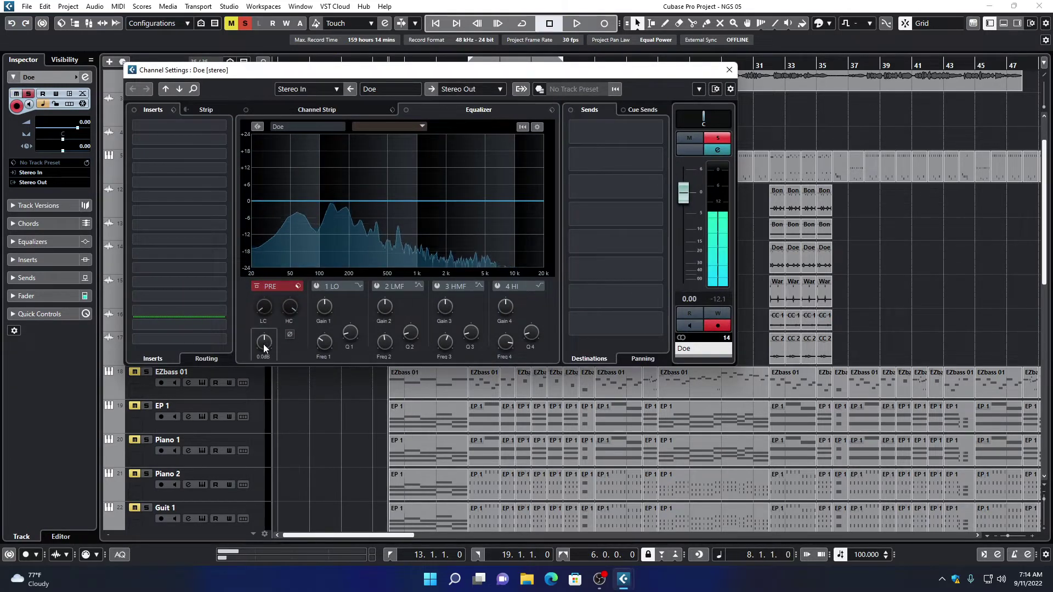
left_click_drag(271, 344, 268, 344)
scroll(266, 343, "down", 3)
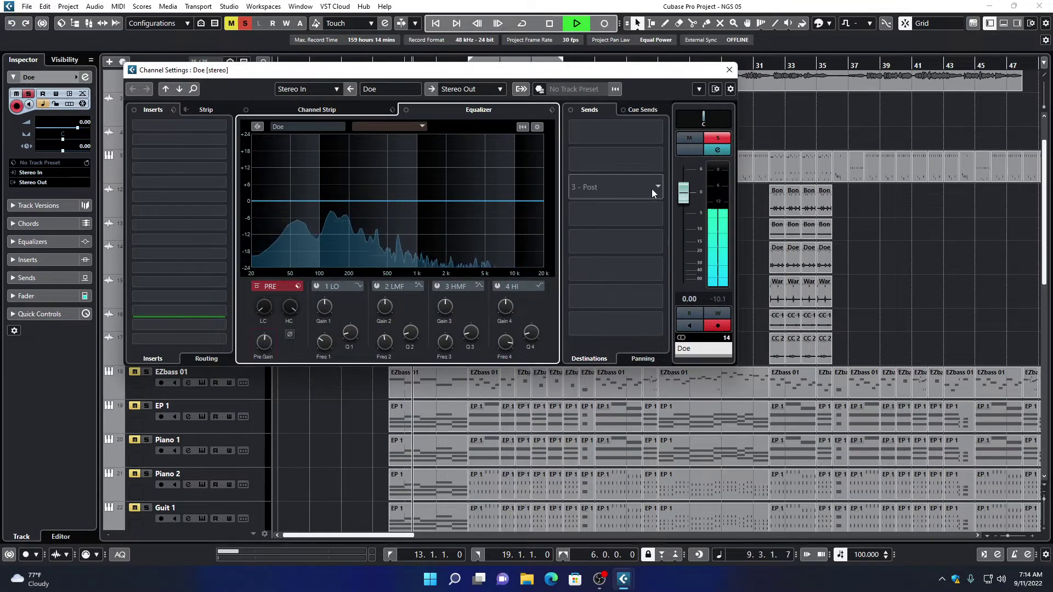
left_click(729, 72)
key("space")
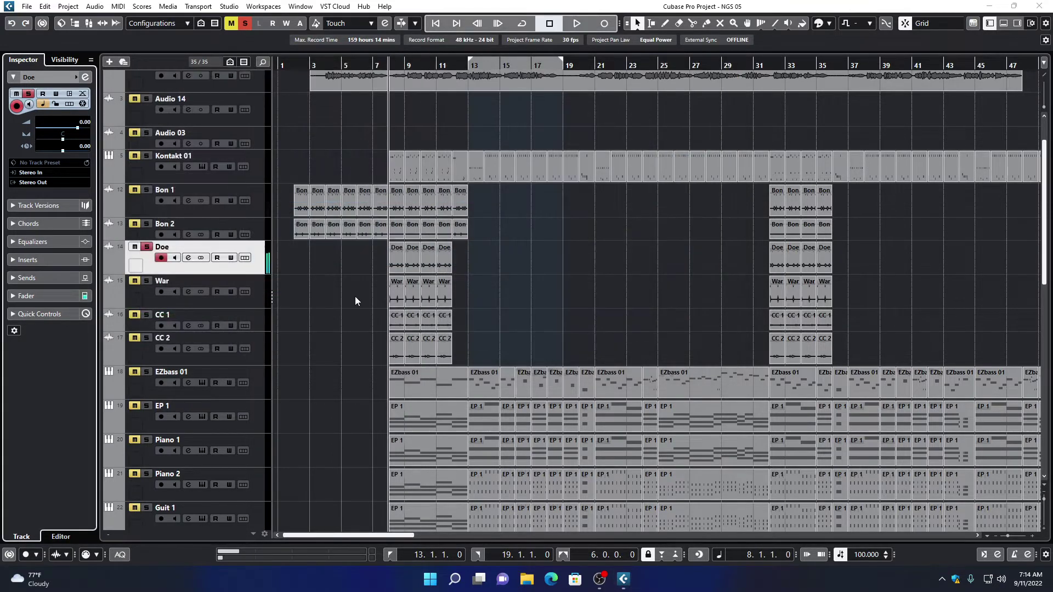
Solo the War track in place of Doe and play it from bar 8.
left_click(147, 281)
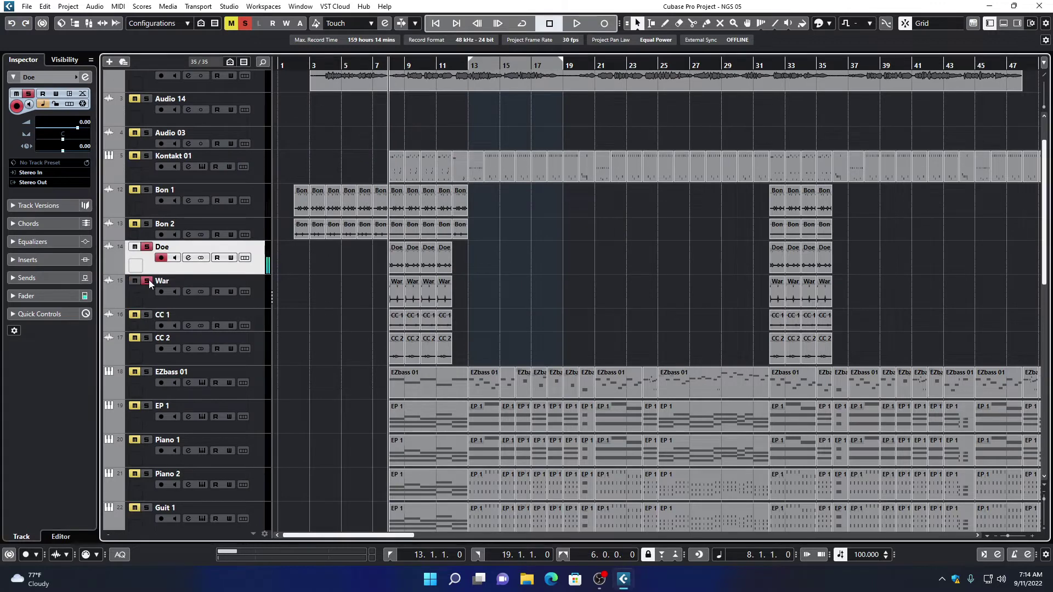
key("space")
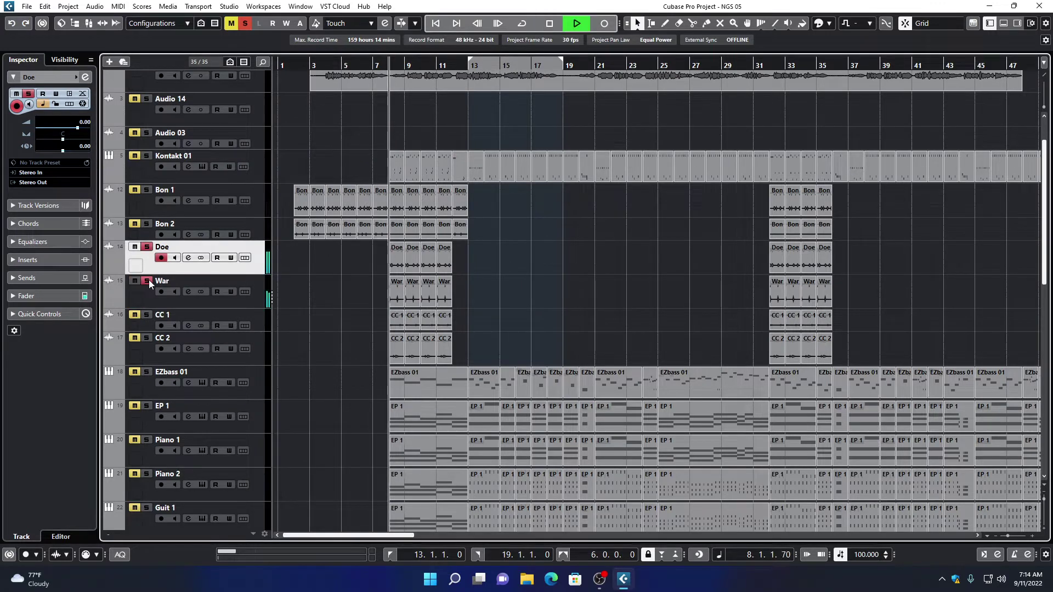
left_click(147, 248)
key("space")
key("space")
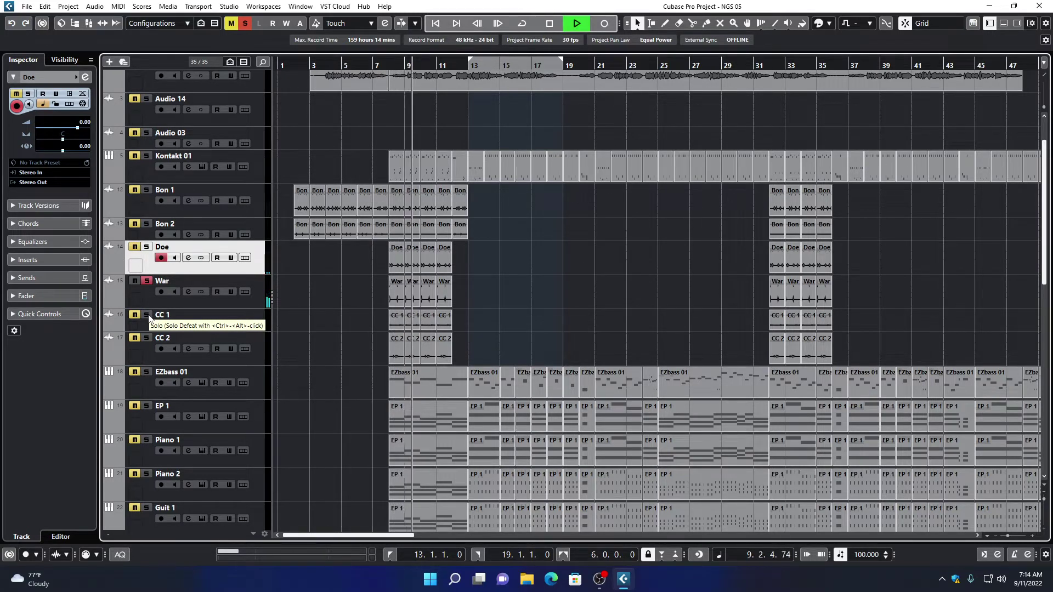
Reset the War track's pan to centre and its volume to 0.00, and restart playback.
left_click(187, 299)
key("space")
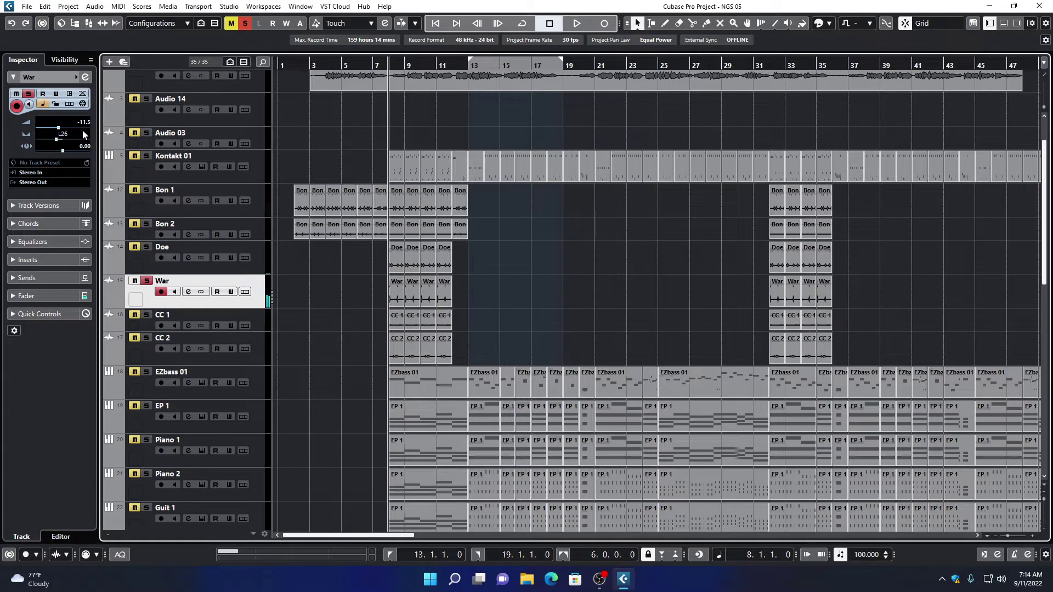
left_click(63, 140, "ctrl")
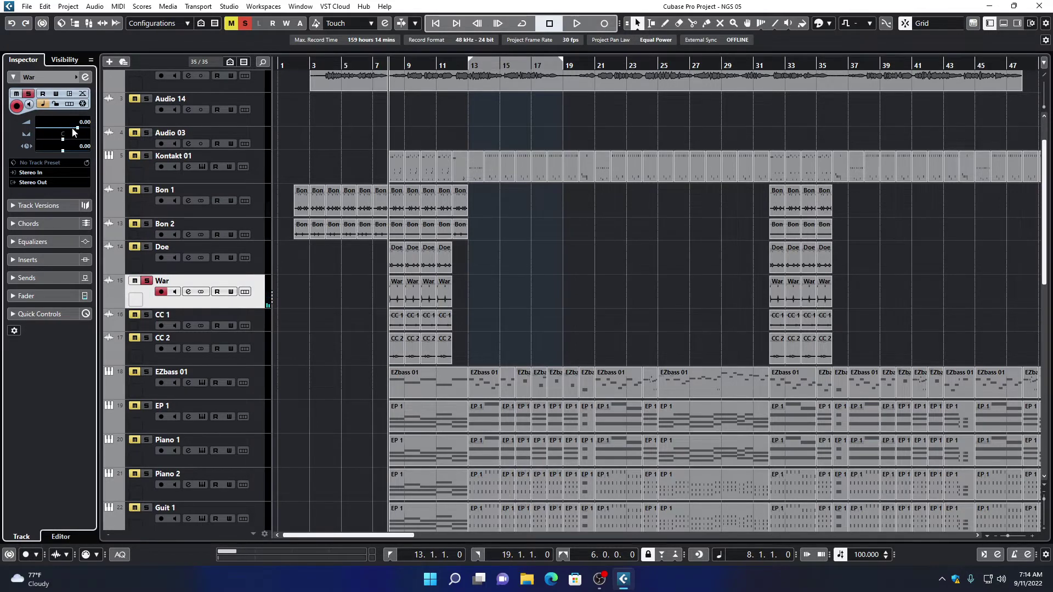
key("space")
Lower the War channel's pre gain in its channel settings and close the window.
left_click(188, 292)
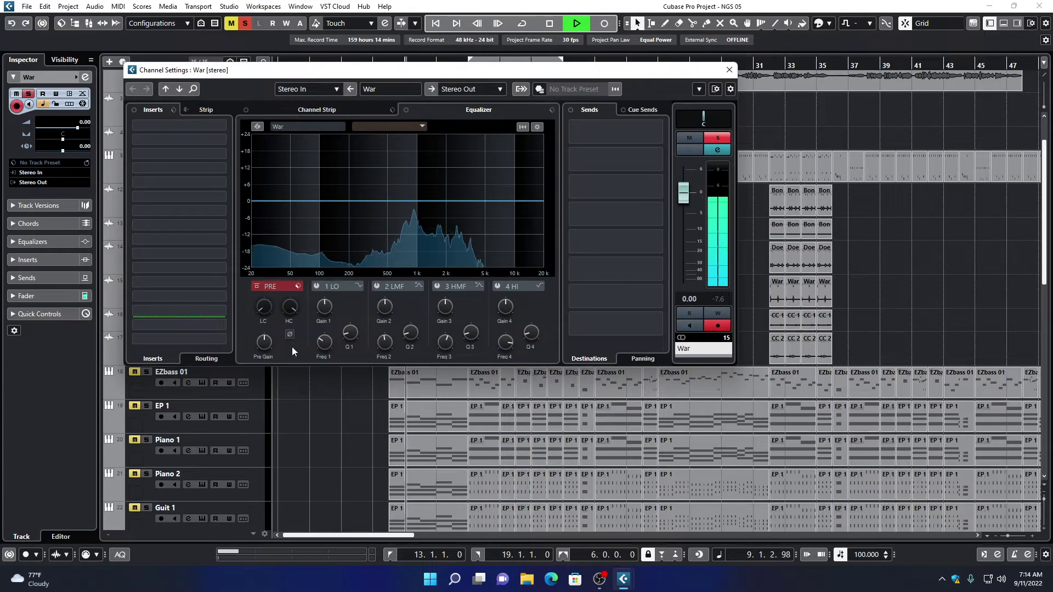
mouse_move(267, 351)
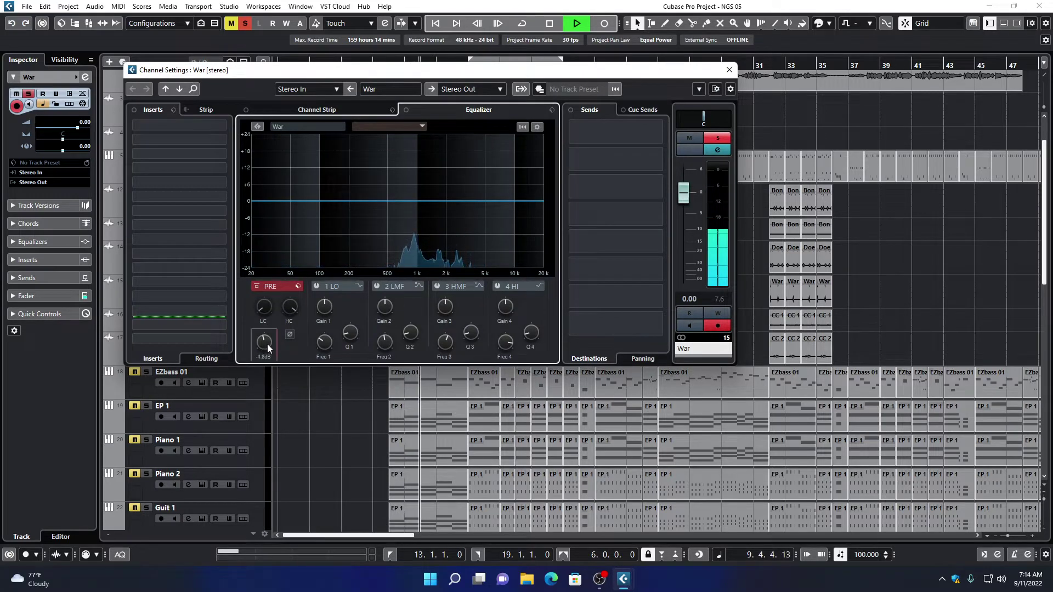
scroll(267, 348, "up", 3)
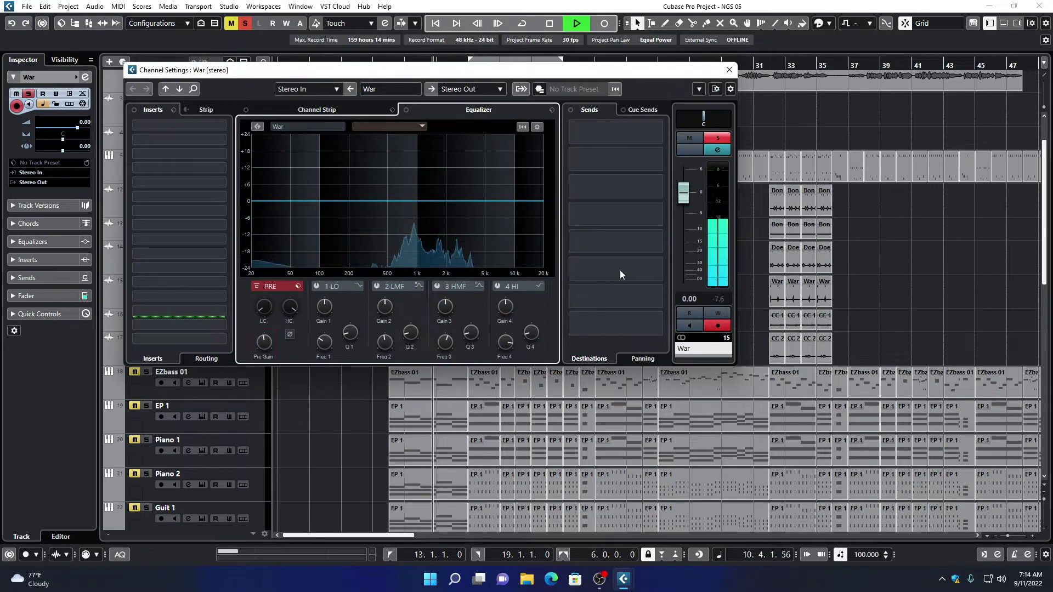
left_click(729, 70)
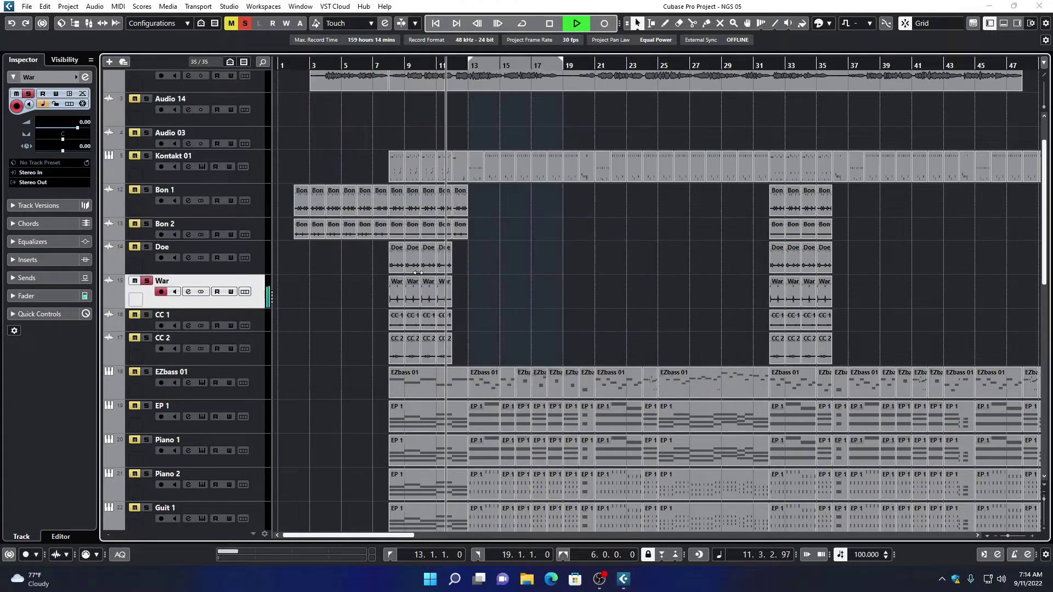
Stop playback and solo the CC 1 track in place of War.
key("space")
left_click(147, 281)
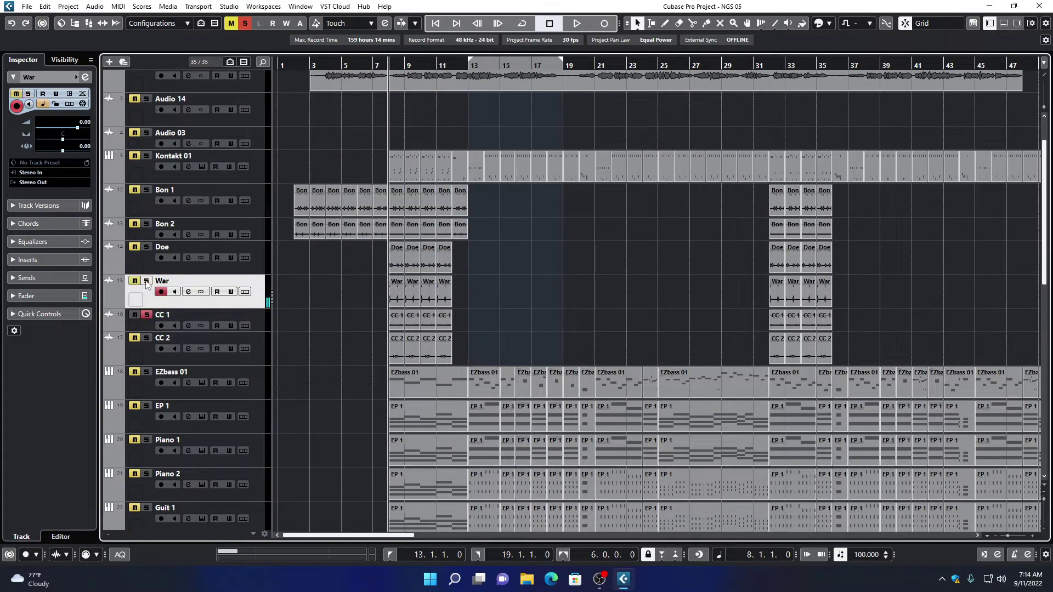
left_click(146, 328)
Play the soloed CC 1 track and reset its pan to centre and its volume to 0.00.
key("space")
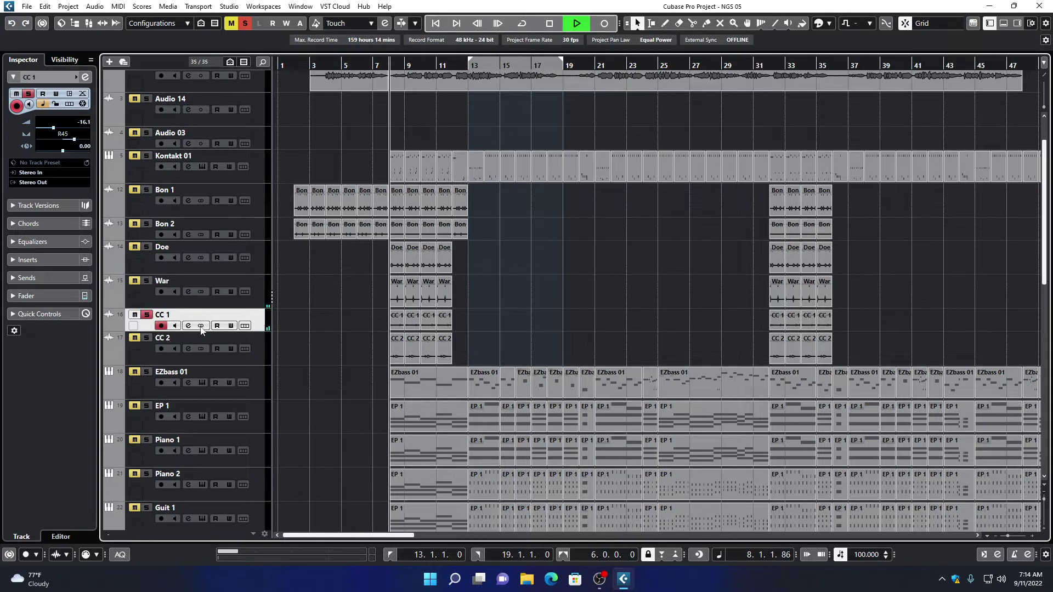
left_click_drag(74, 140, 61, 131)
left_click(61, 131, "ctrl")
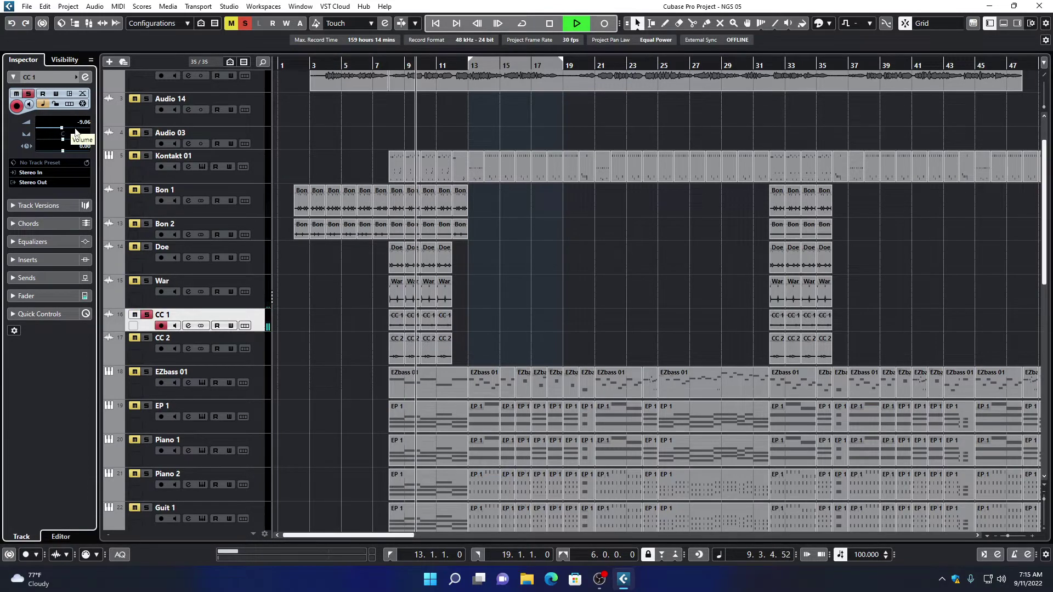
Raise the CC 1 channel's pre gain to 4.3 dB, replay from bar 8 and close its channel settings.
left_click(188, 325)
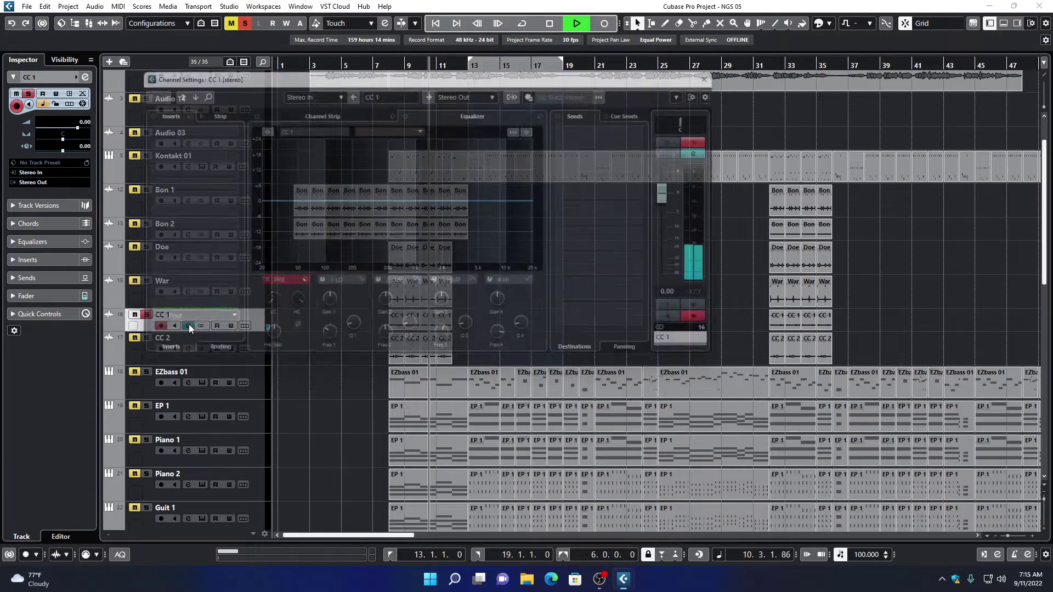
left_click(266, 340)
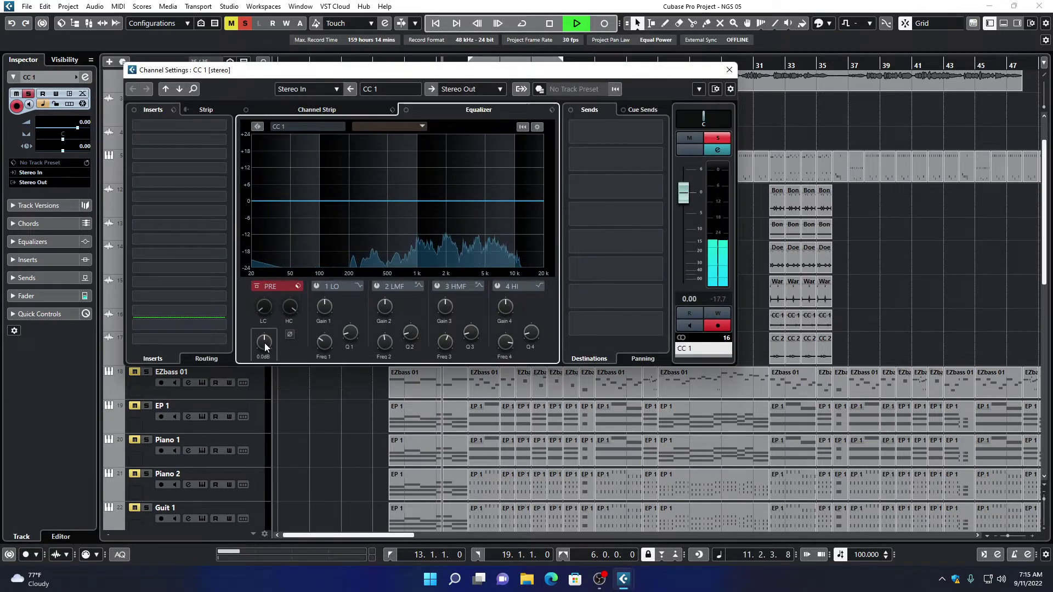
left_click_drag(268, 338, 268, 343)
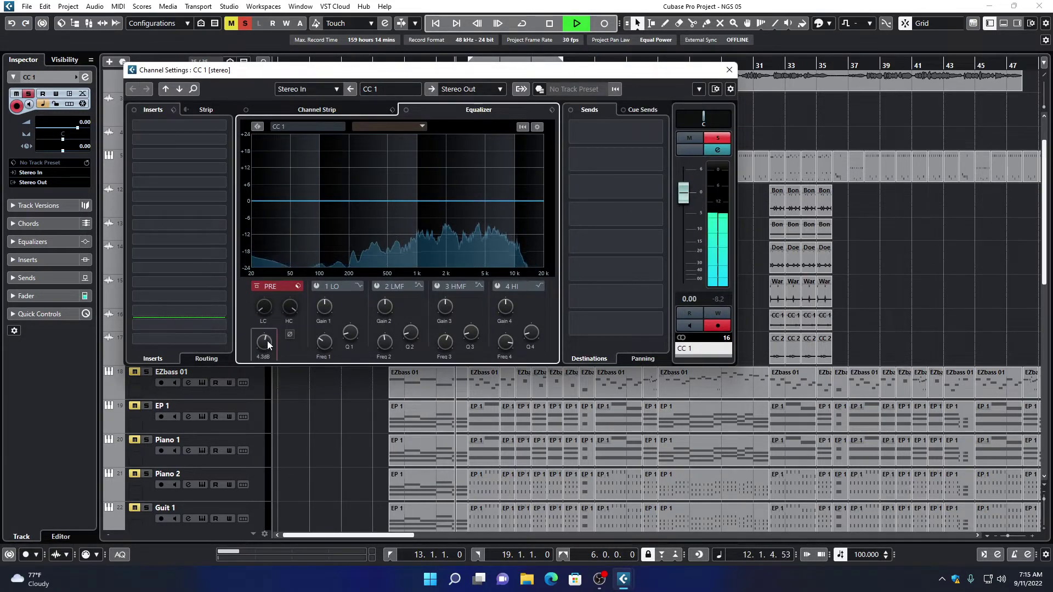
key("space")
key("space")
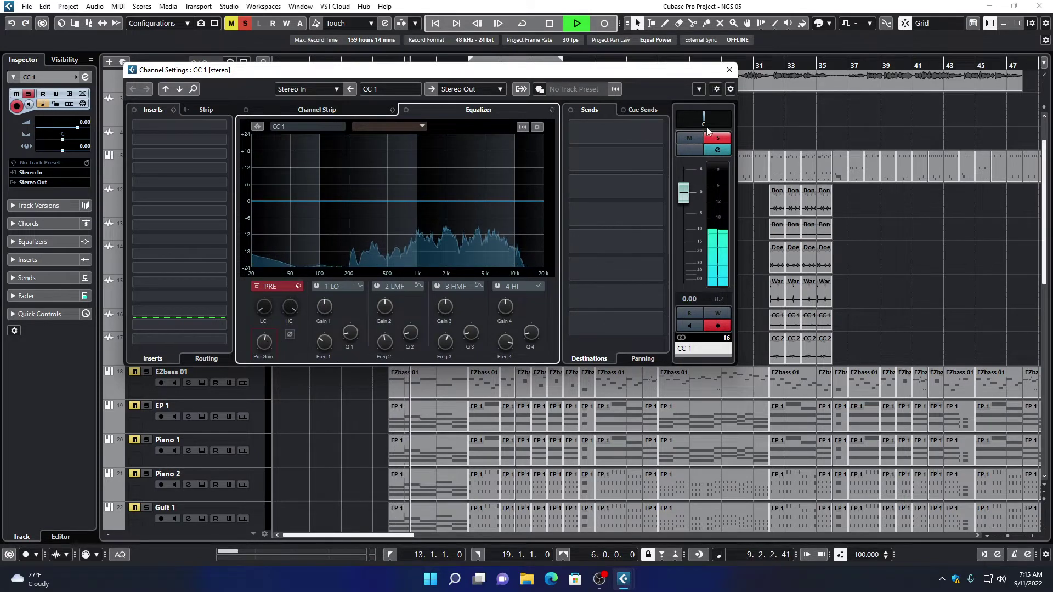
left_click(729, 70)
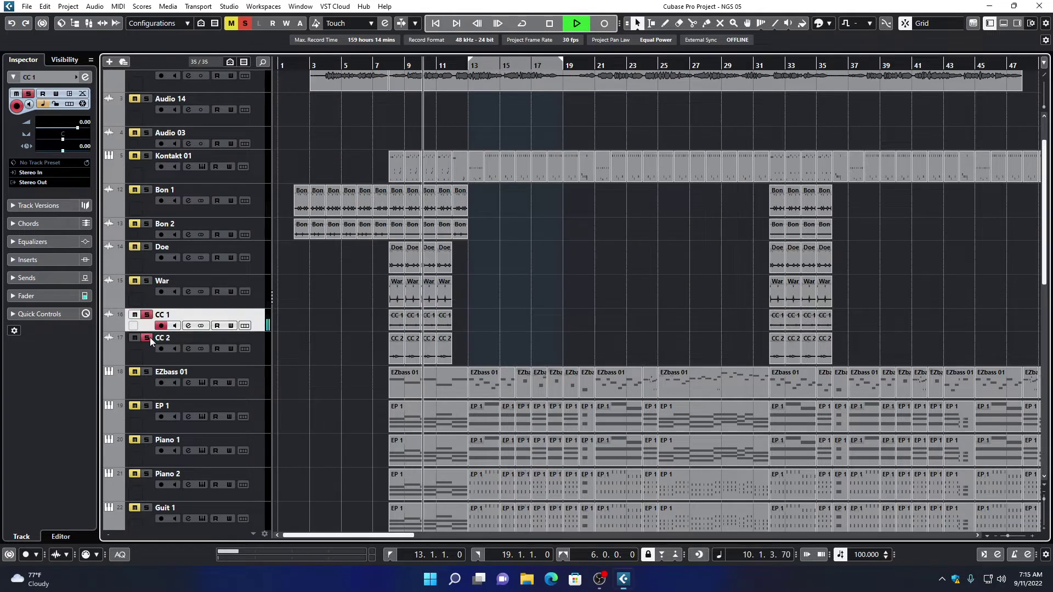
Reset the CC 2 track's volume to 0.00 and raise its pre gain to 4.3 dB while replaying from bar 8.
left_click(144, 353)
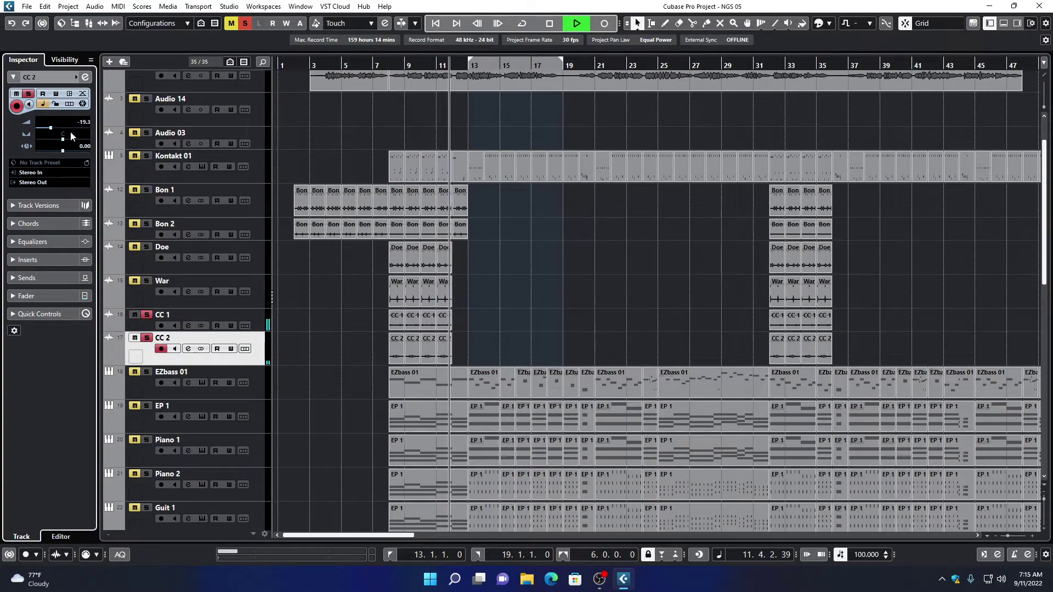
key("space")
key("space")
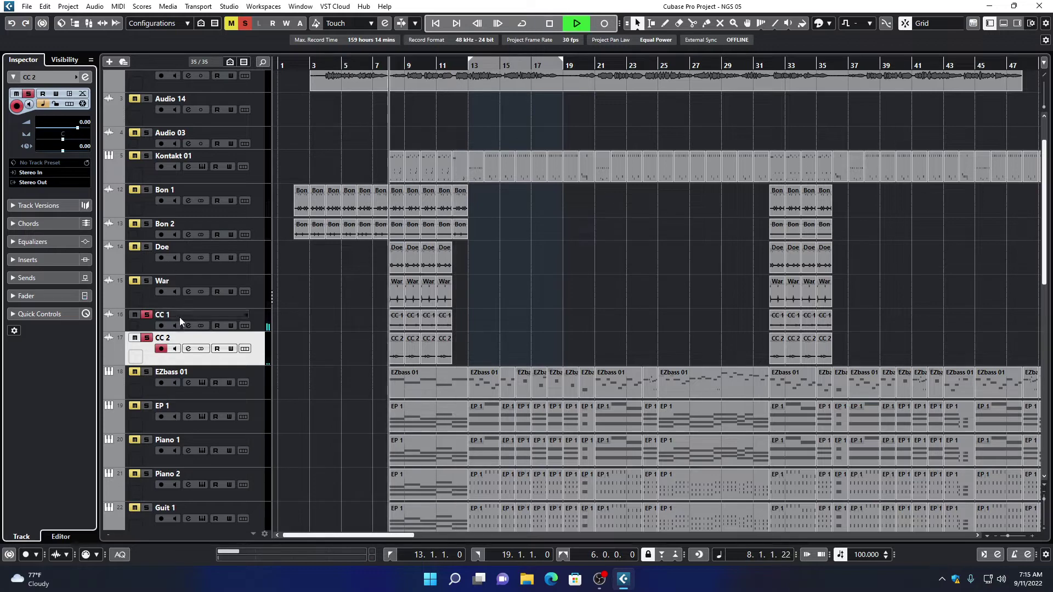
left_click(189, 349)
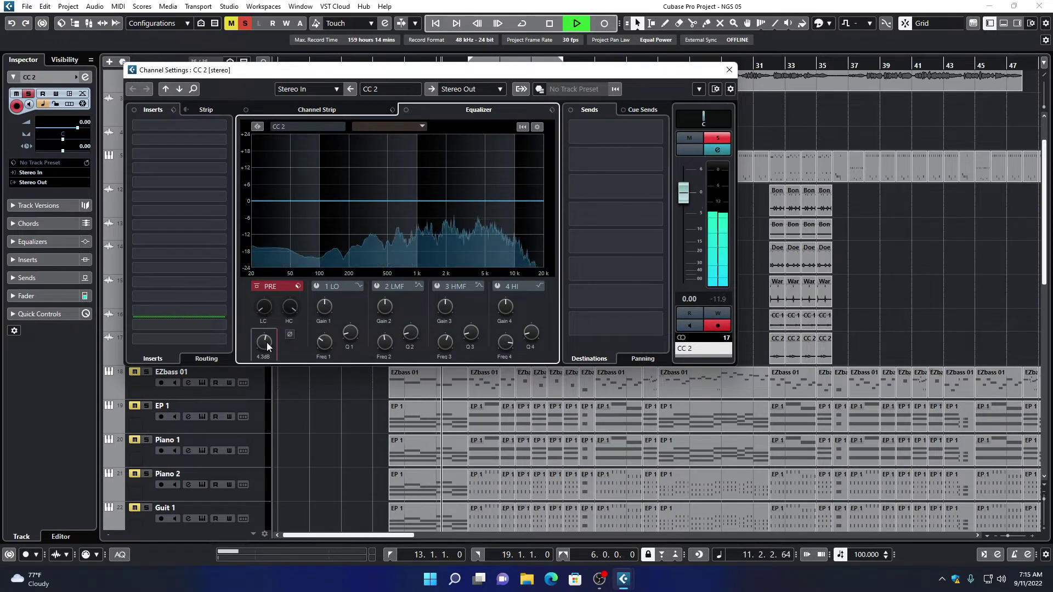
left_click(729, 70)
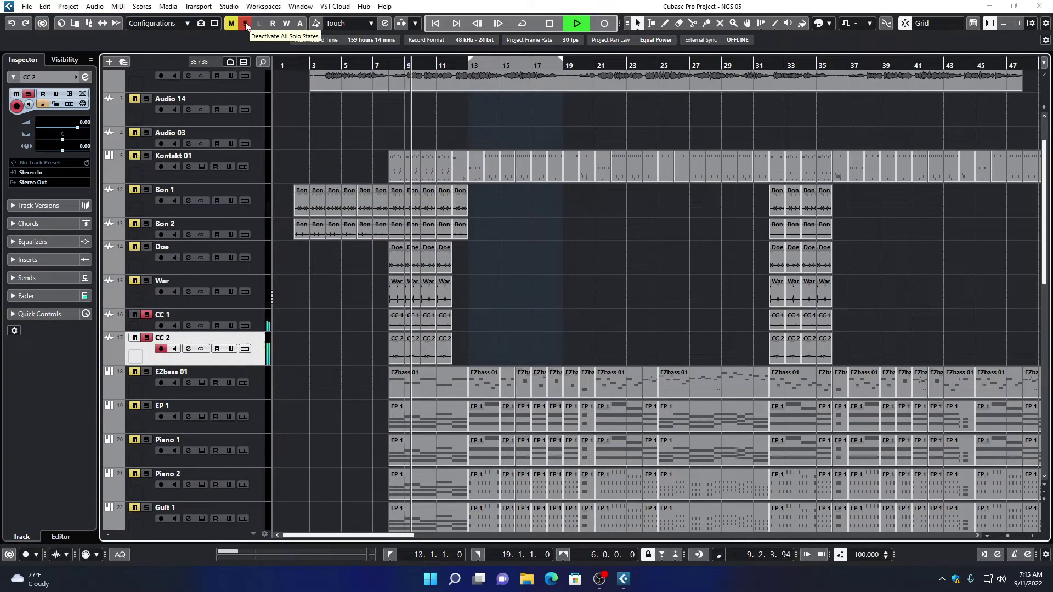
Stop playback and clear the solo states of CC 1 and CC 2, leaving CC 2 unmuted.
key("space")
left_click(147, 315)
left_click(146, 338)
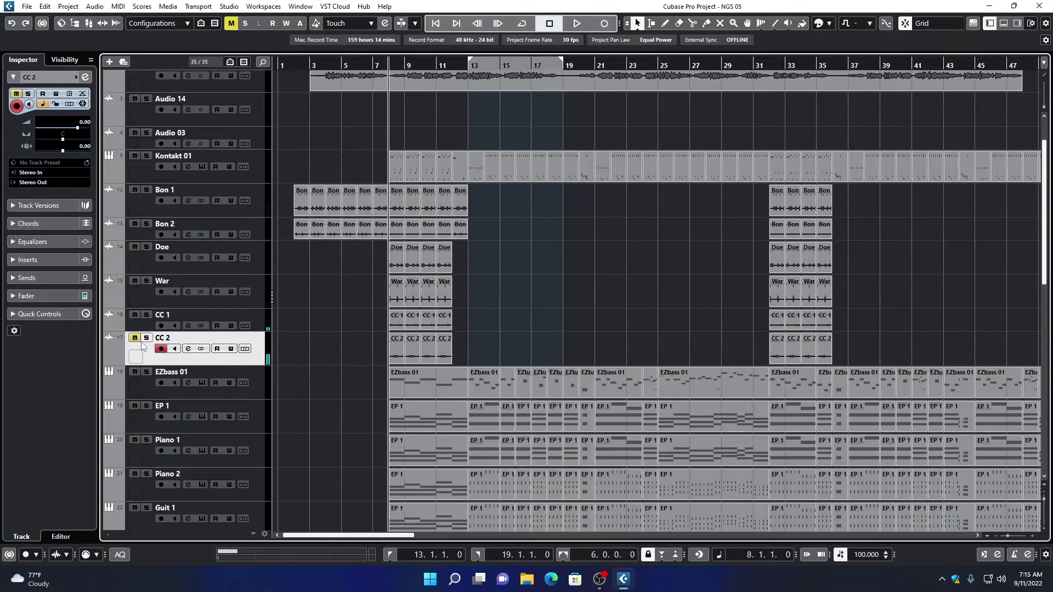
left_click(135, 338)
left_click(135, 338)
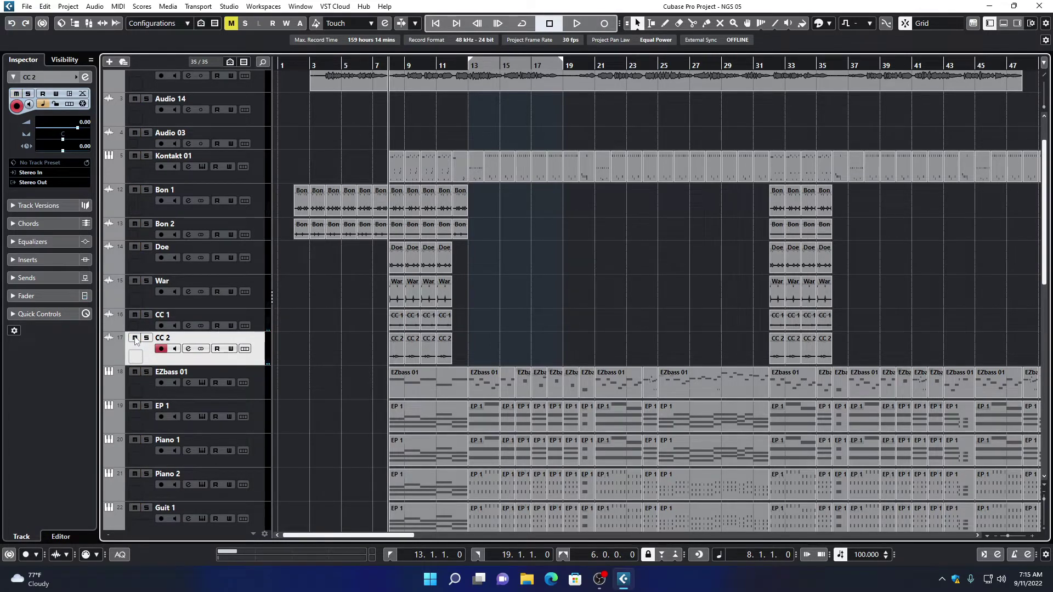
Solo the EZbass 01 track, play it from bar 13 and select it.
left_click(147, 372)
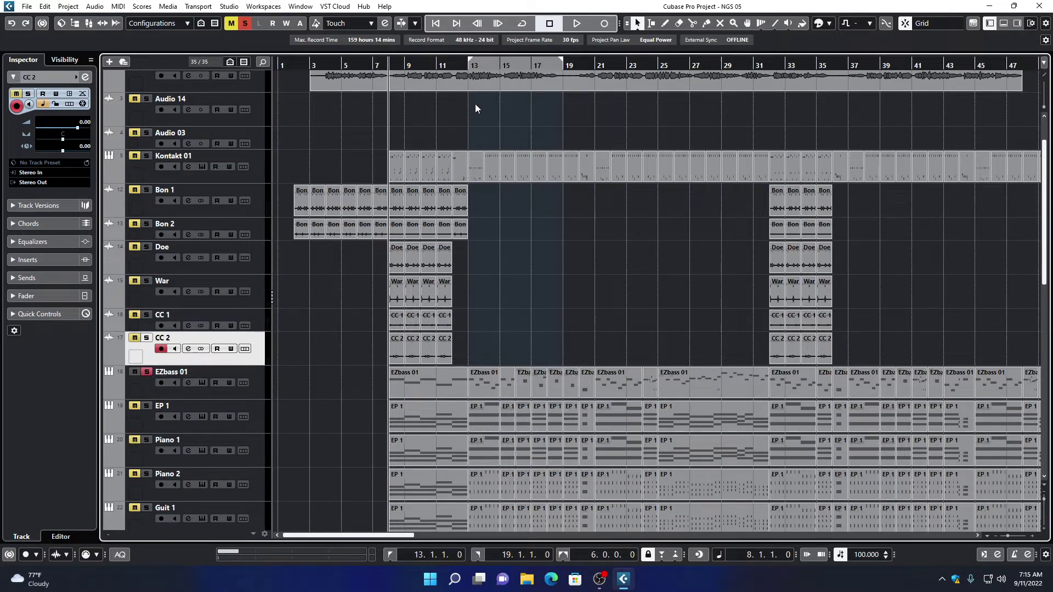
left_click(469, 74)
key("space")
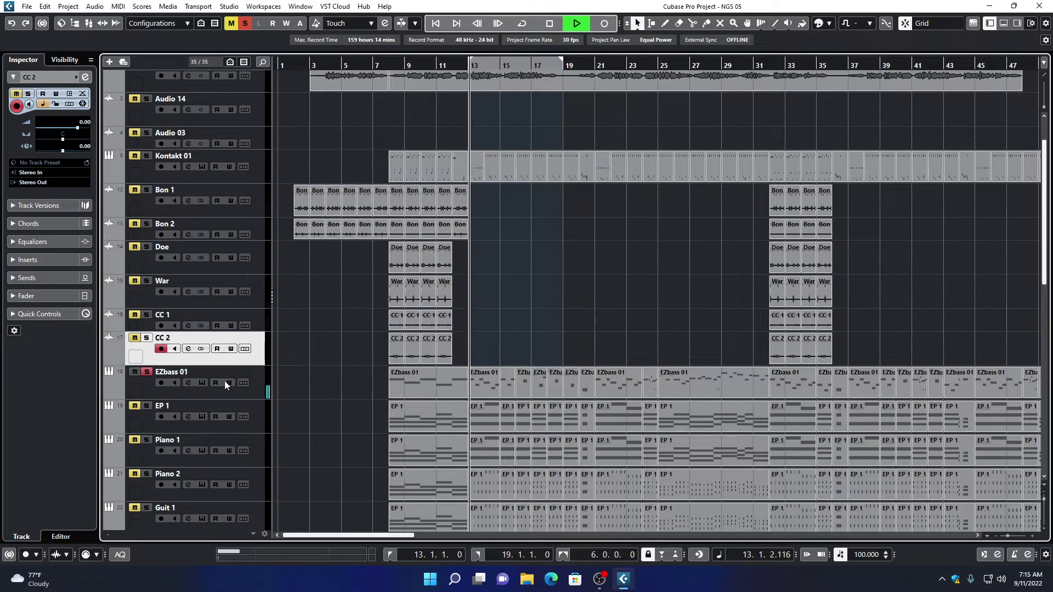
left_click(199, 396)
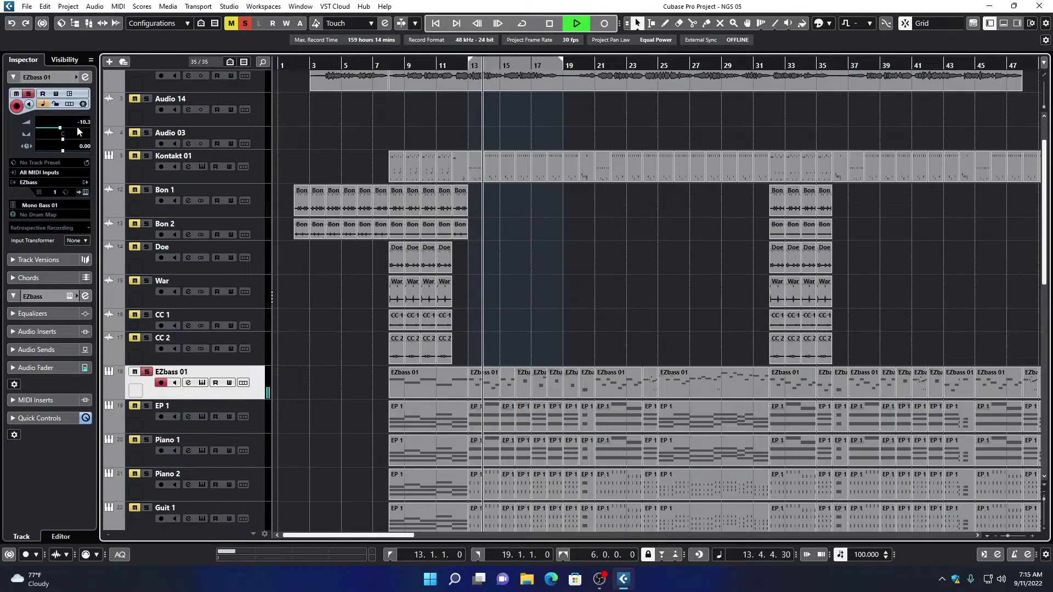
Reset the EZbass 01 volume to 0.00 and adjust its pre gain in the channel settings, closing them with playback stopped.
left_click(85, 77)
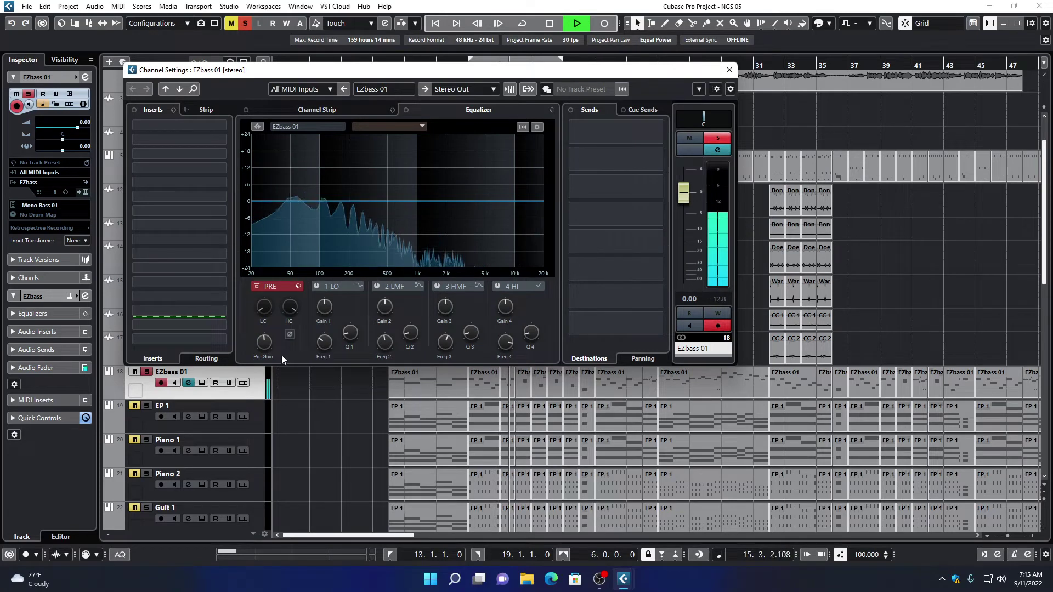
mouse_move(270, 346)
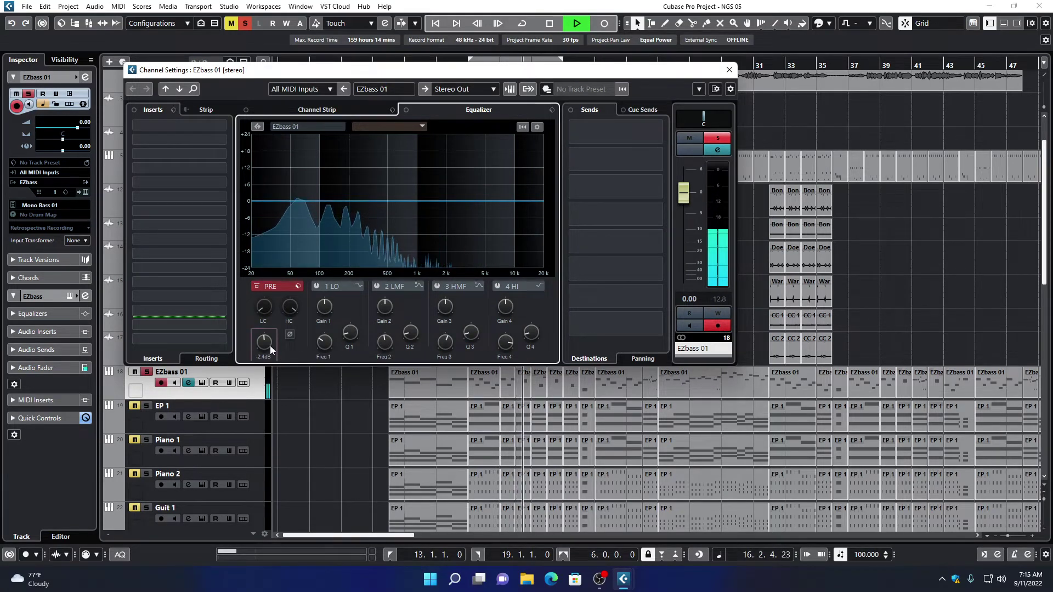
left_click_drag(269, 345, 268, 341)
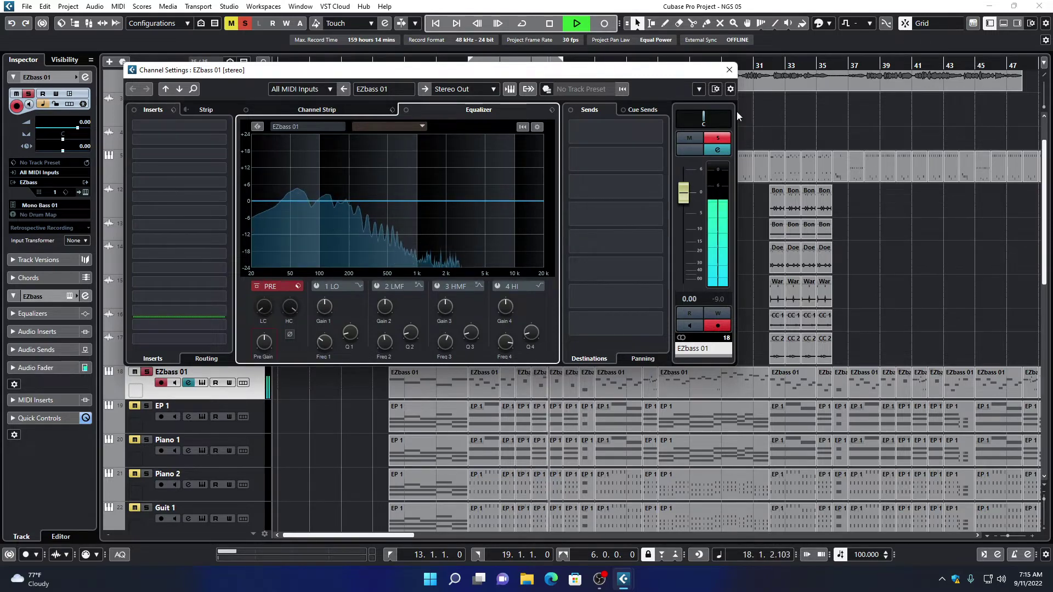
key("space")
key("e")
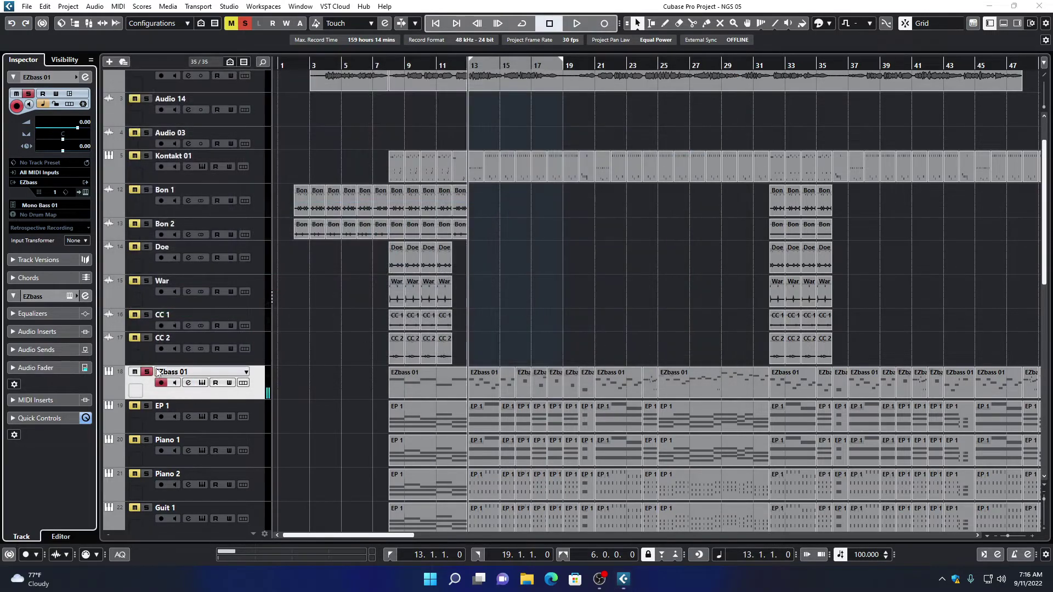
Solo EP 1 in place of EZbass 01, play it from bar 13 and select the track.
left_click(147, 372)
key("space")
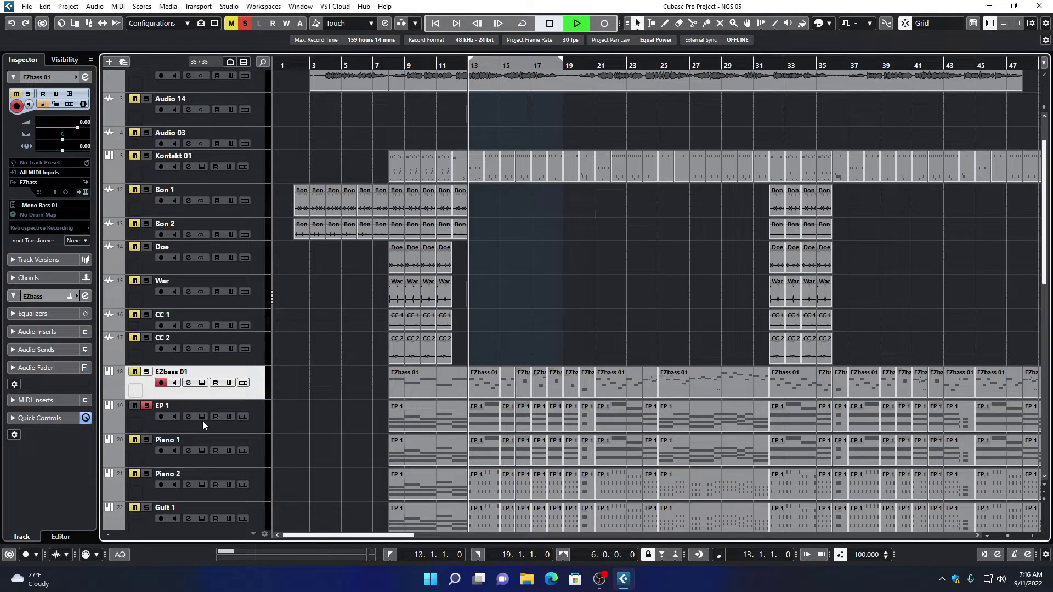
left_click(185, 429)
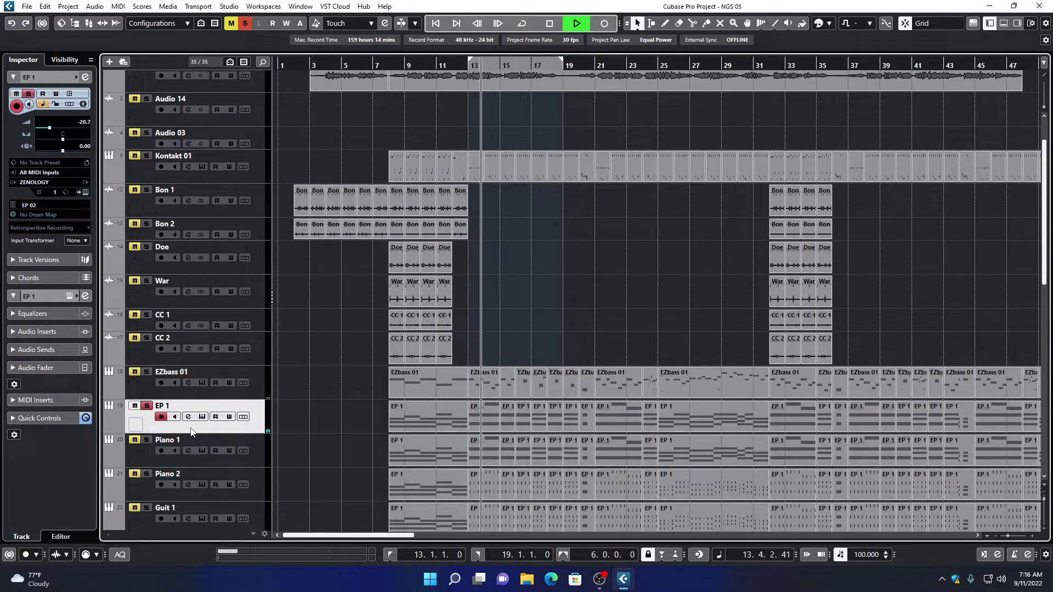
Reset the EP 1 volume to 0.00, check its pre gain in the channel settings and stop playback.
left_click(75, 127, "ctrl")
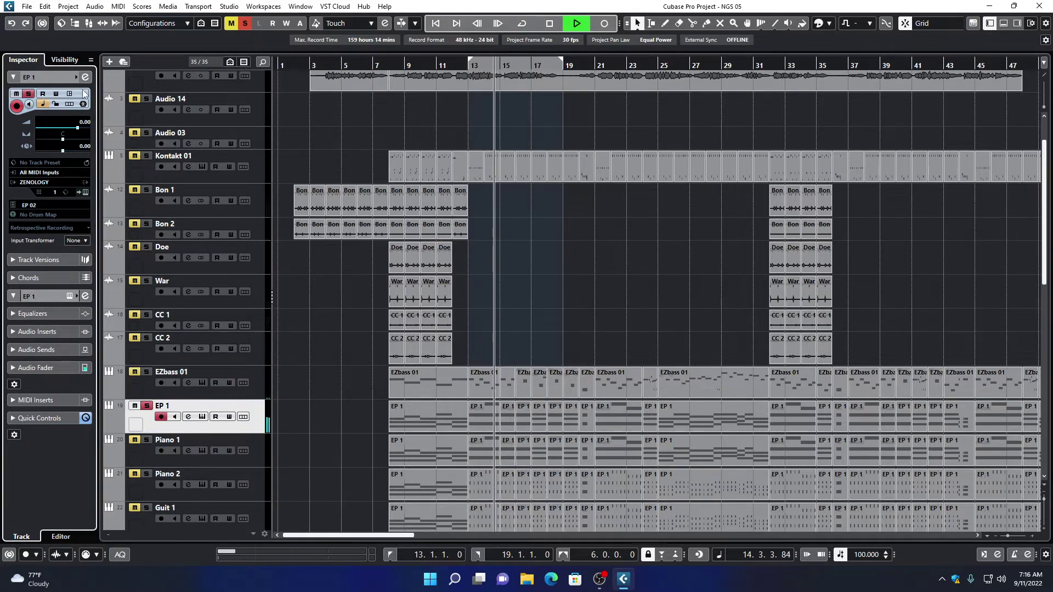
left_click(85, 77)
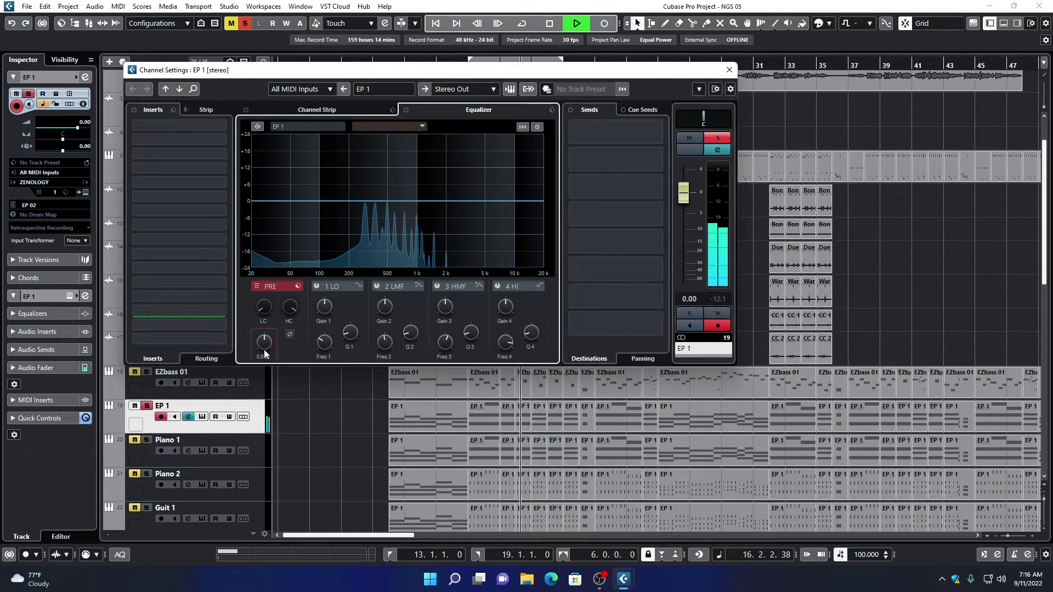
left_click(730, 70)
key("space")
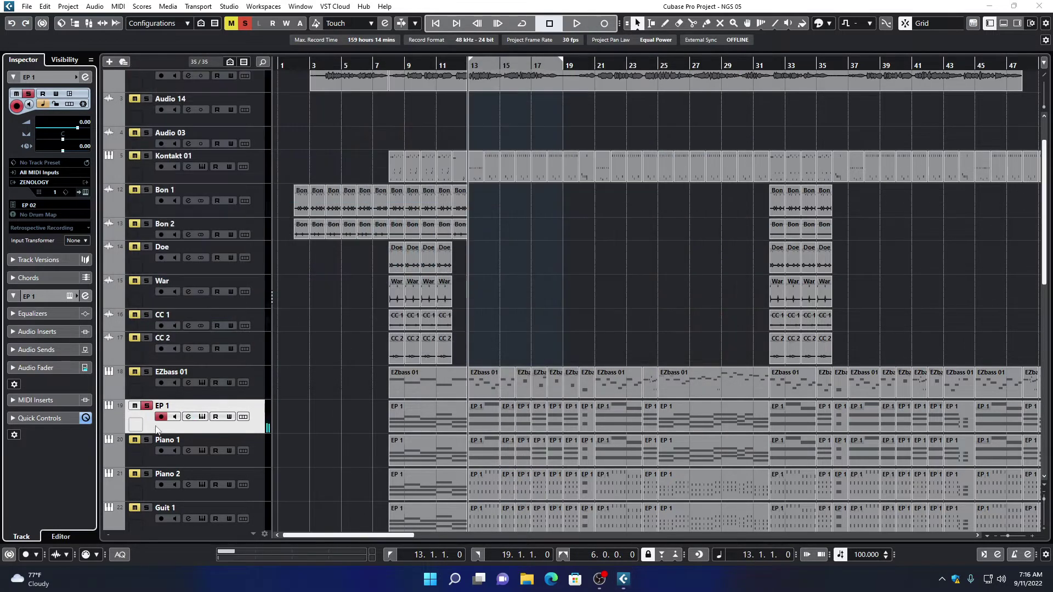
Solo Piano 1 in place of EP 1 and reset its volume to 0.00 while playing from bar 13.
left_click(151, 456)
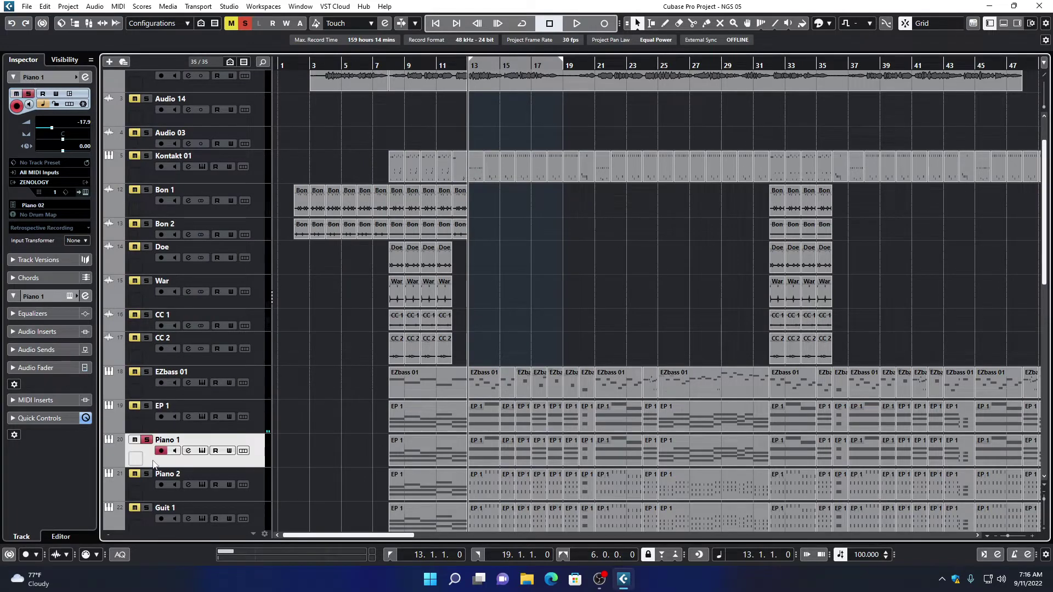
key("space")
left_click(70, 123, "ctrl")
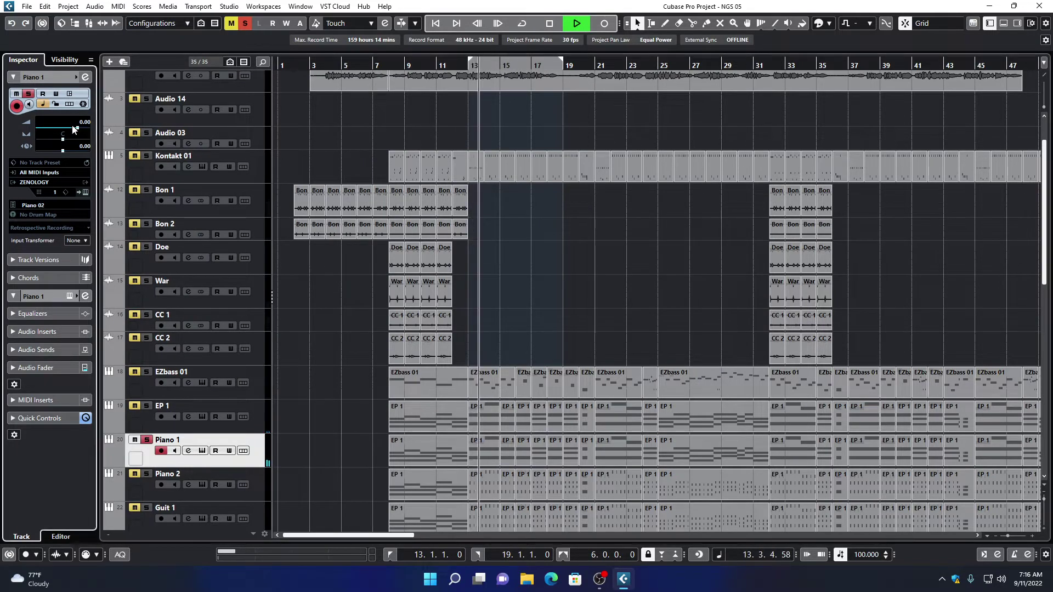
Raise the Piano 1 channel's pre gain to 3.4 dB, close its channel settings and stop playback.
left_click(189, 451)
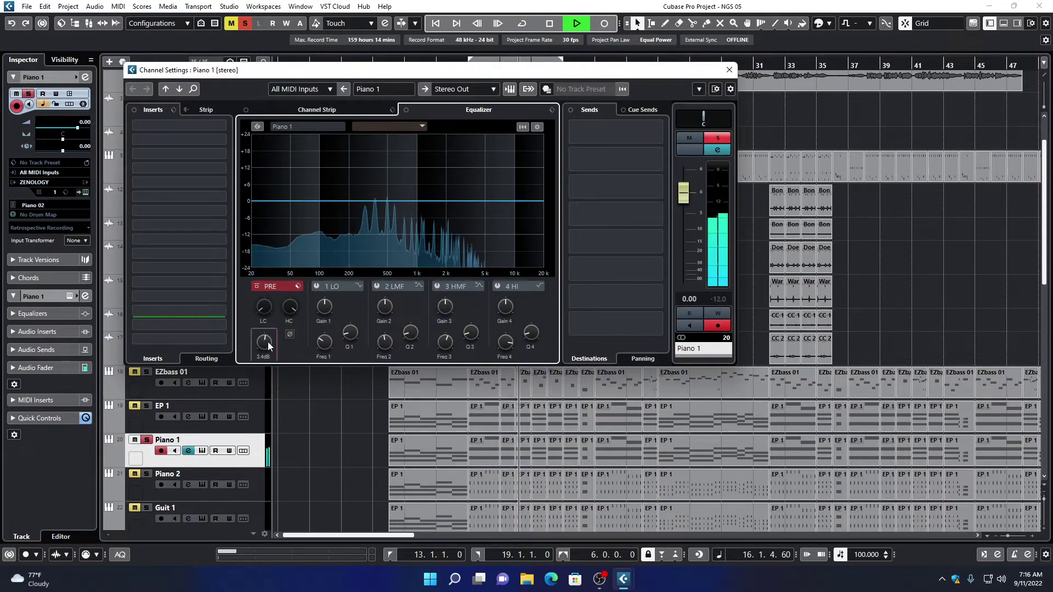
left_click(729, 70)
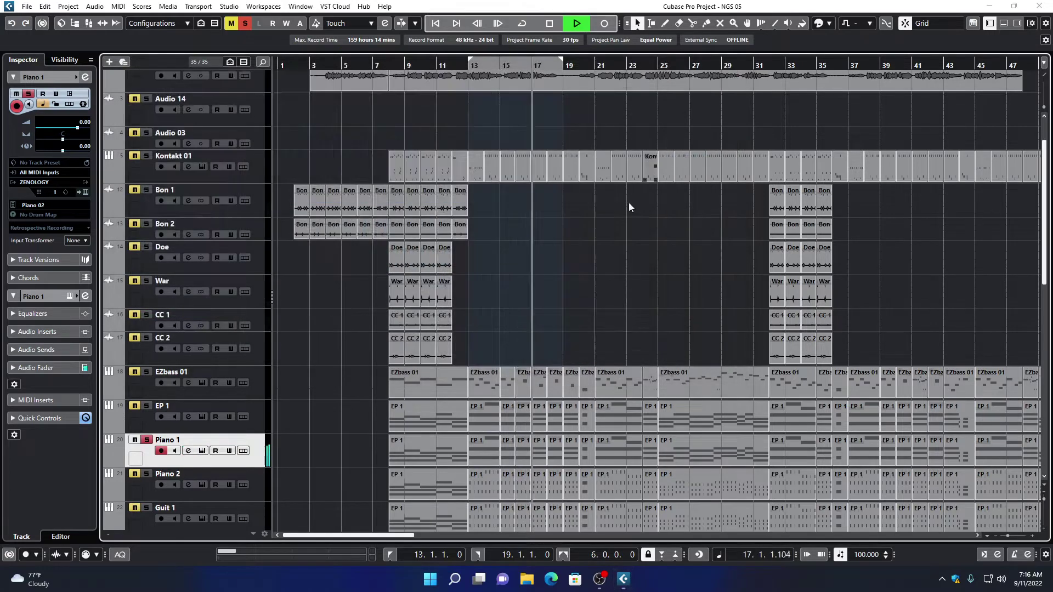
key("space")
Solo Piano 2 in place of Piano 1 and reset its volume to 0.00 while playing from bar 13.
left_click(147, 474)
left_click(149, 441)
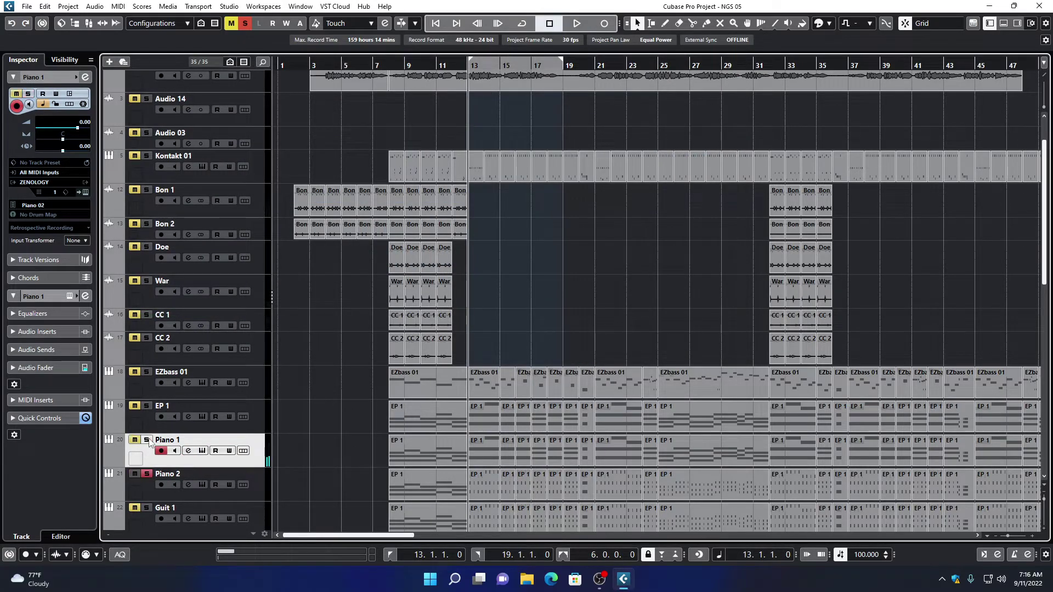
left_click(247, 496)
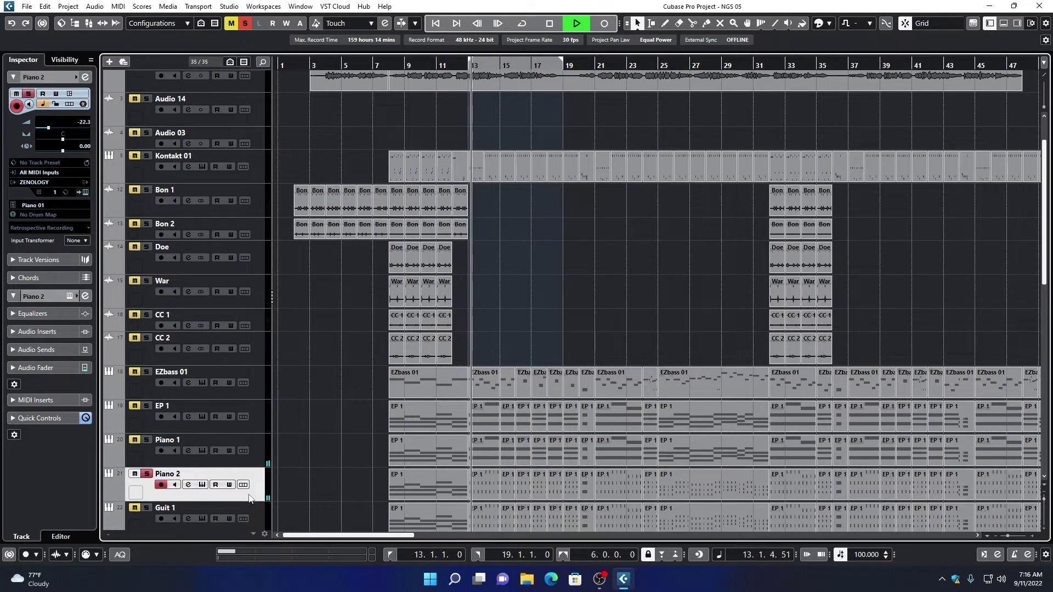
left_click(73, 127, "ctrl")
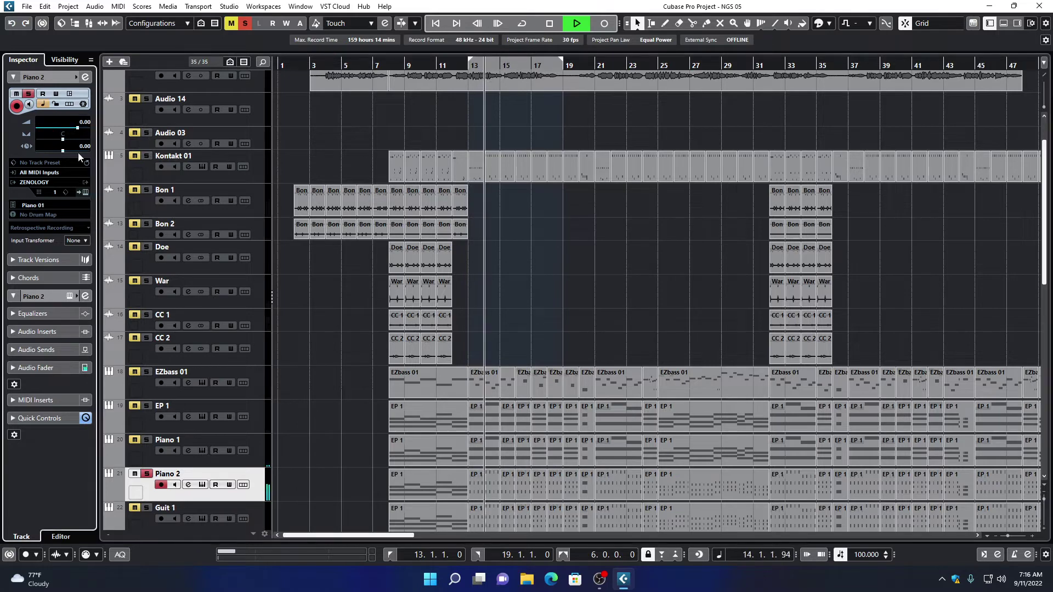
Raise the Piano 2 channel's pre gain in its channel settings and close the window.
left_click(85, 77)
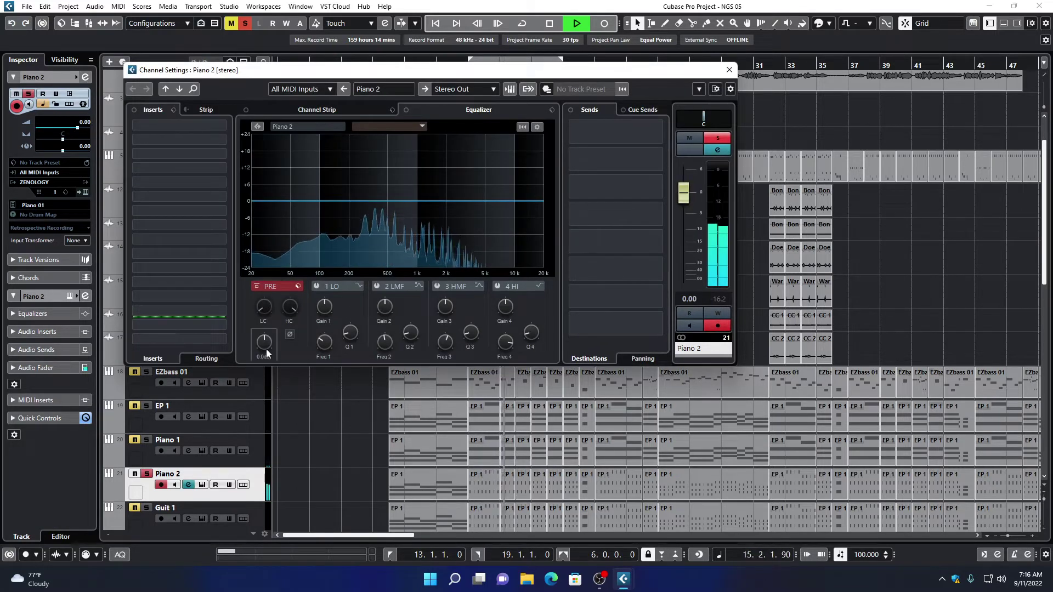
mouse_move(269, 351)
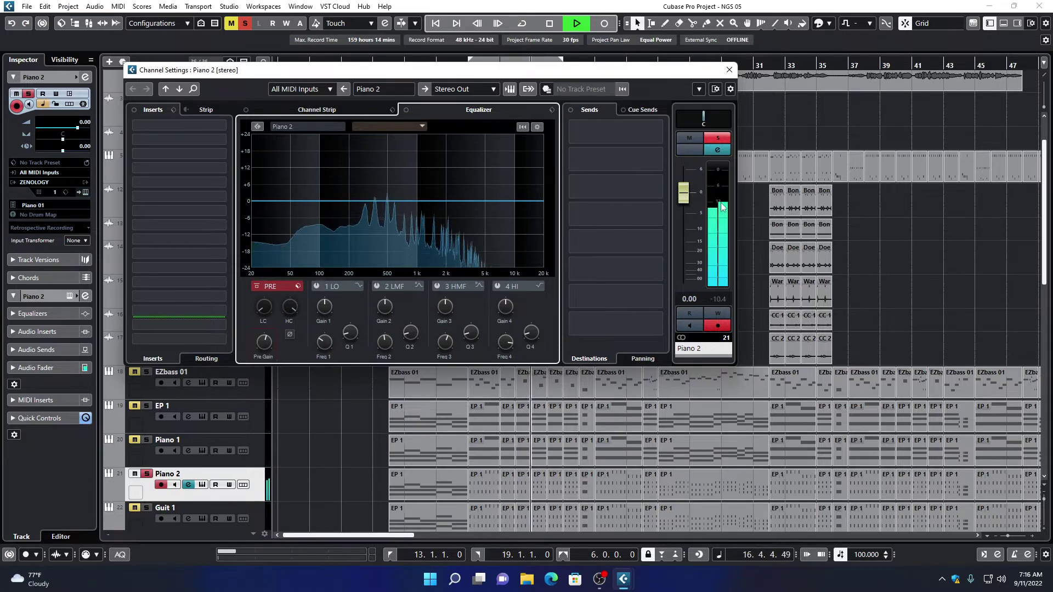
left_click(731, 68)
Solo Guit 1 in place of Piano 2, select it and restart playback from bar 13.
scroll(343, 413, "down", 5)
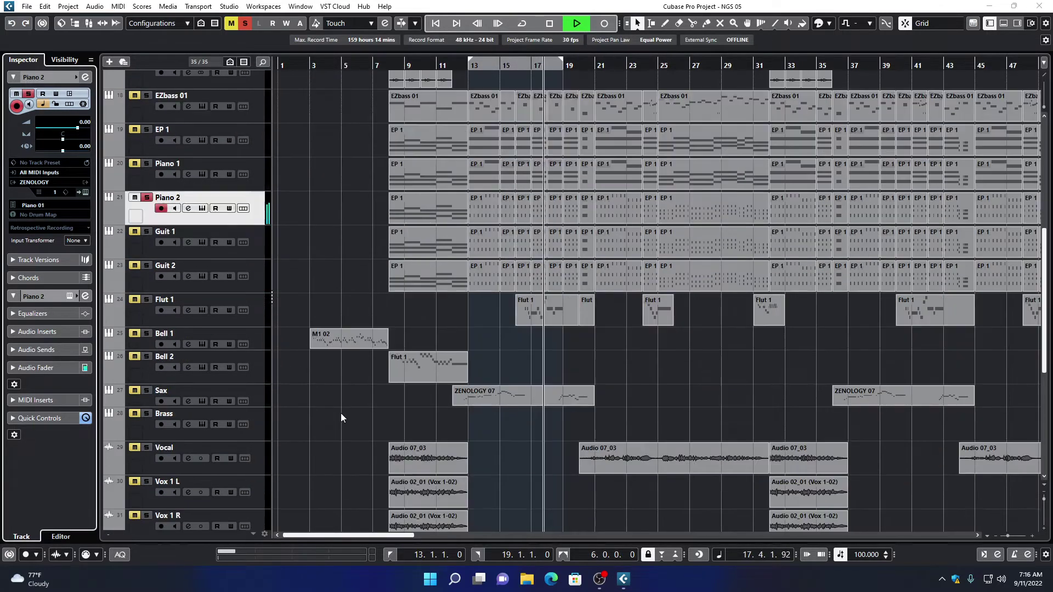
left_click(147, 232)
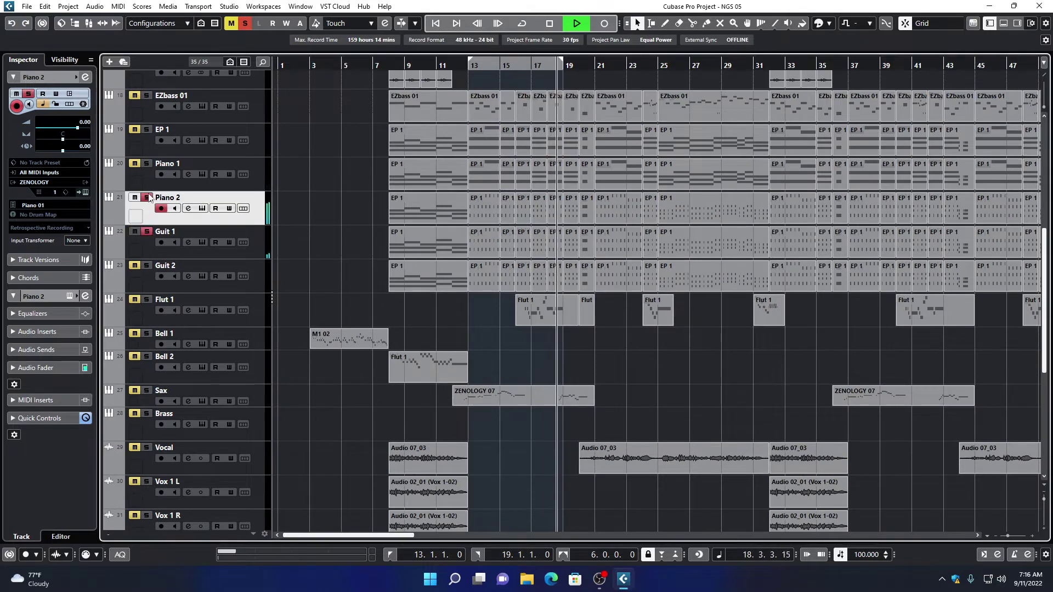
key("space")
left_click(192, 255)
key("space")
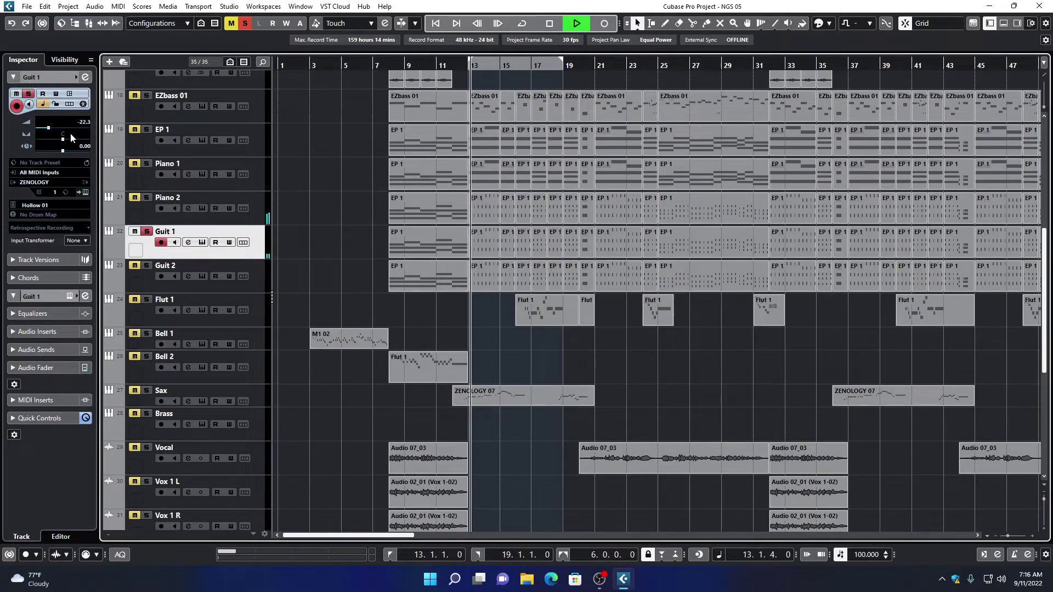
Reset the Guit 1 volume to 0.00, raise its pre gain in the channel settings, then close them and stop playback.
left_click(72, 130, "ctrl")
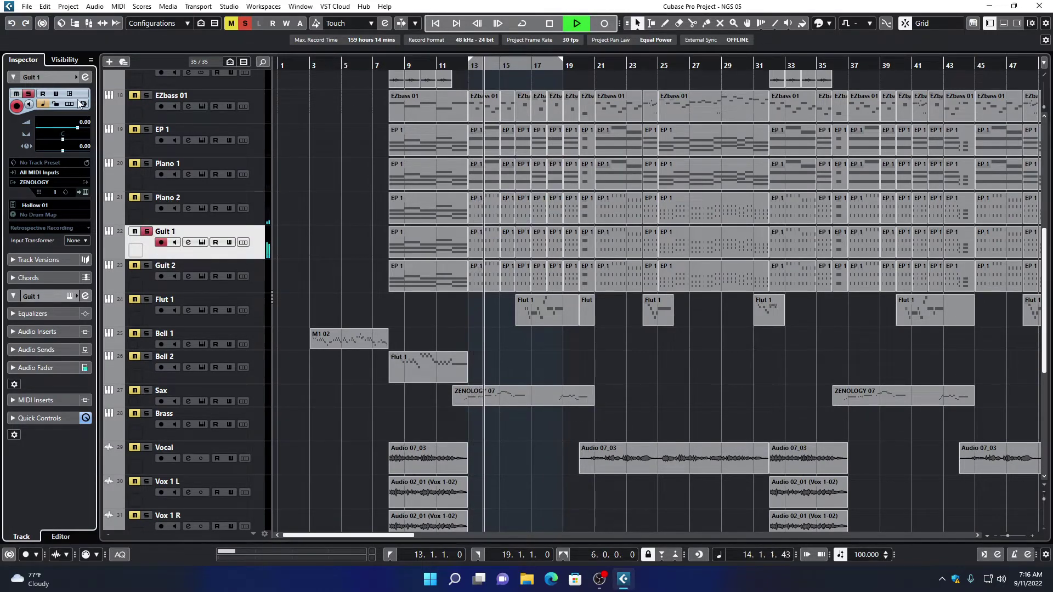
left_click(85, 78)
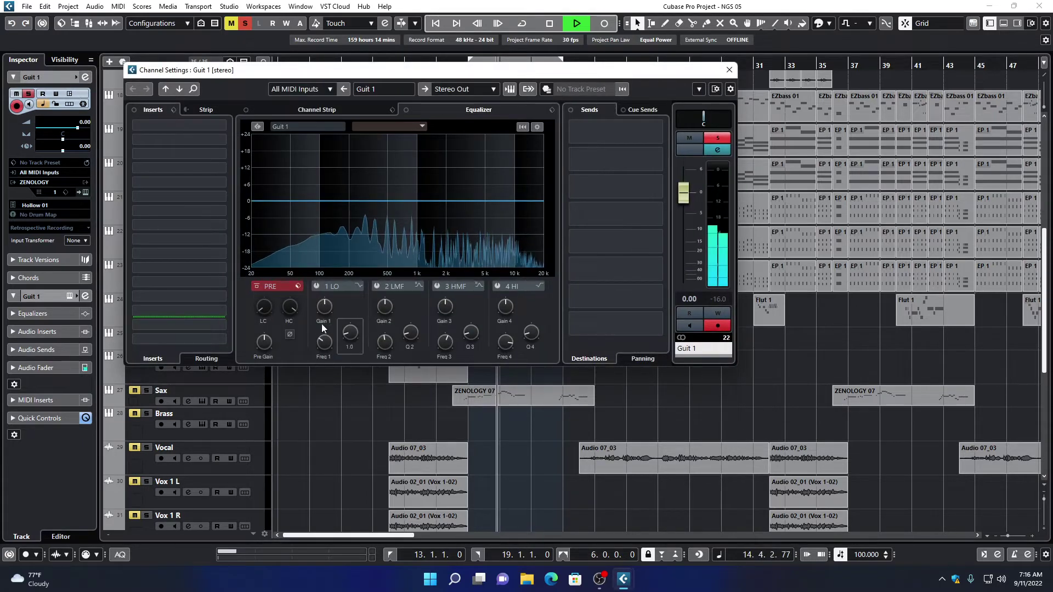
left_click_drag(258, 350, 265, 343)
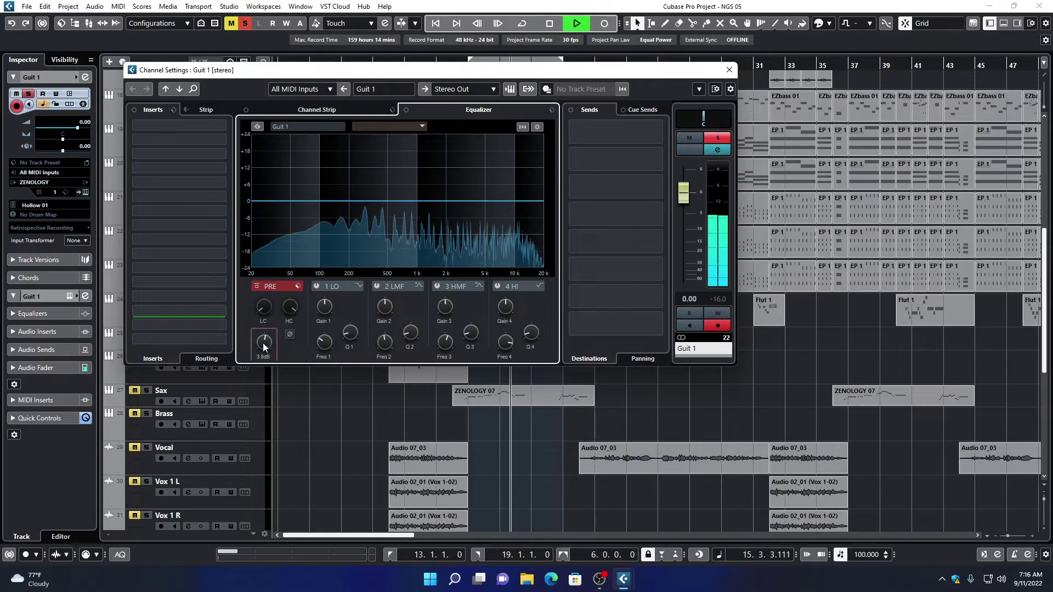
scroll(265, 343, "down", 1)
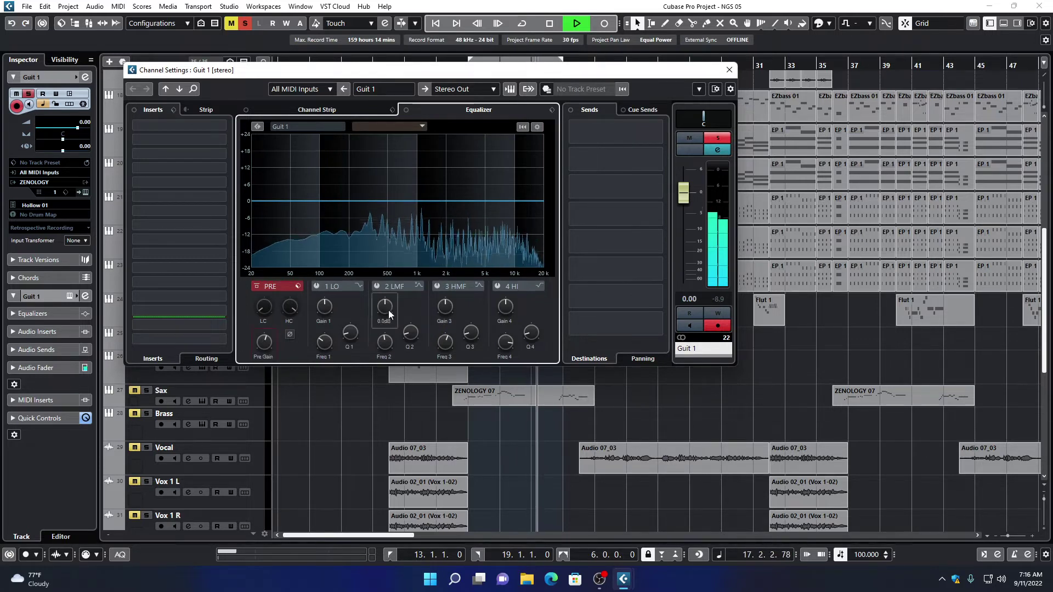
left_click(730, 70)
key("space")
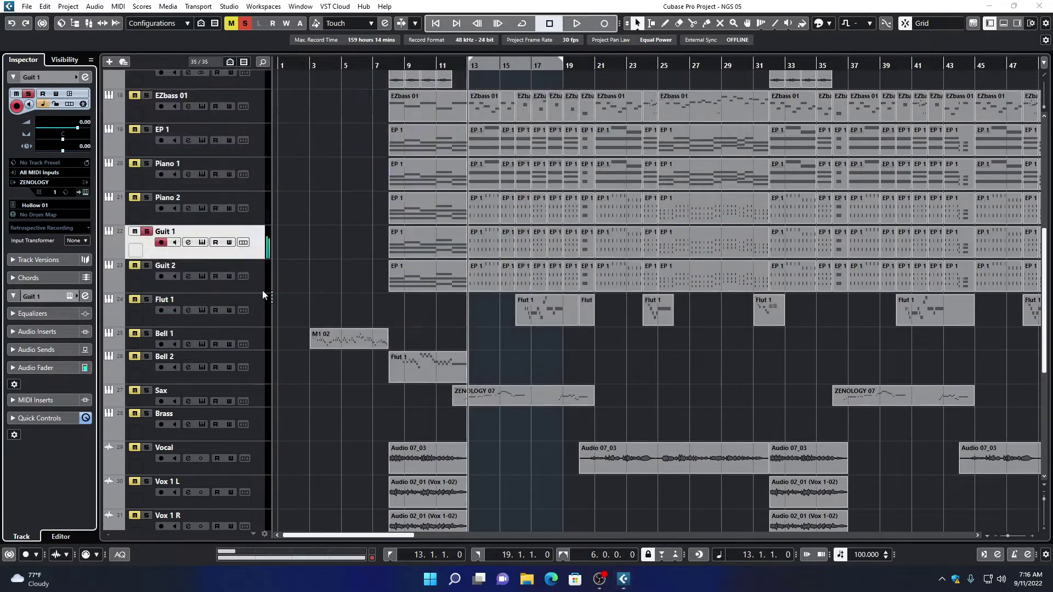
Solo Guit 2 in place of Guit 1, select it and reset its volume to 0.00 while playing from bar 13.
left_click(146, 231)
left_click(148, 266)
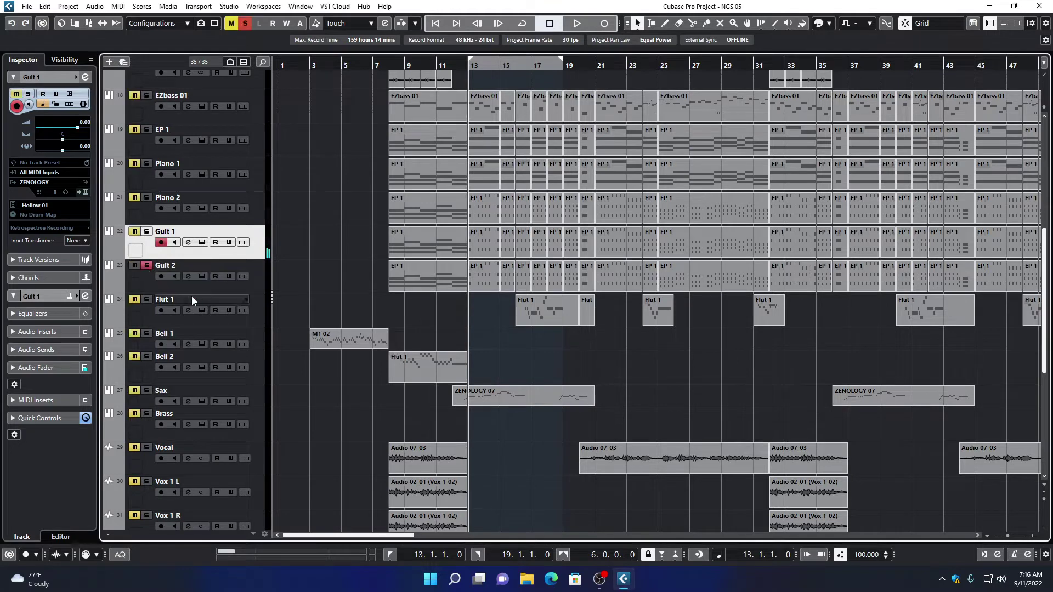
left_click(225, 289)
left_click(72, 122, "ctrl")
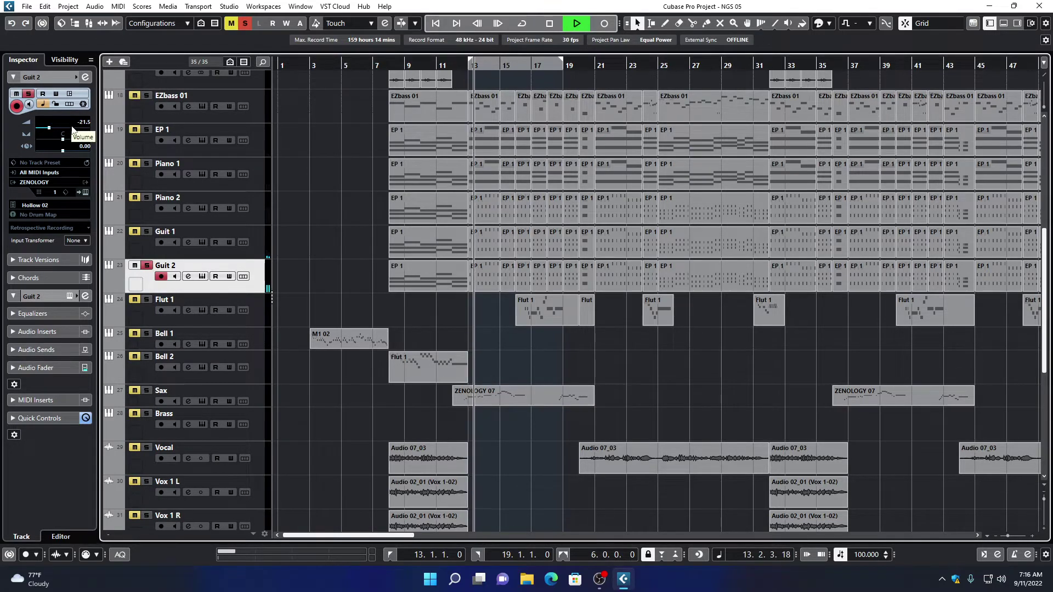
Raise the Guit 2 channel's pre gain to 2.9 dB, then close its channel settings and stop playback.
left_click(83, 77)
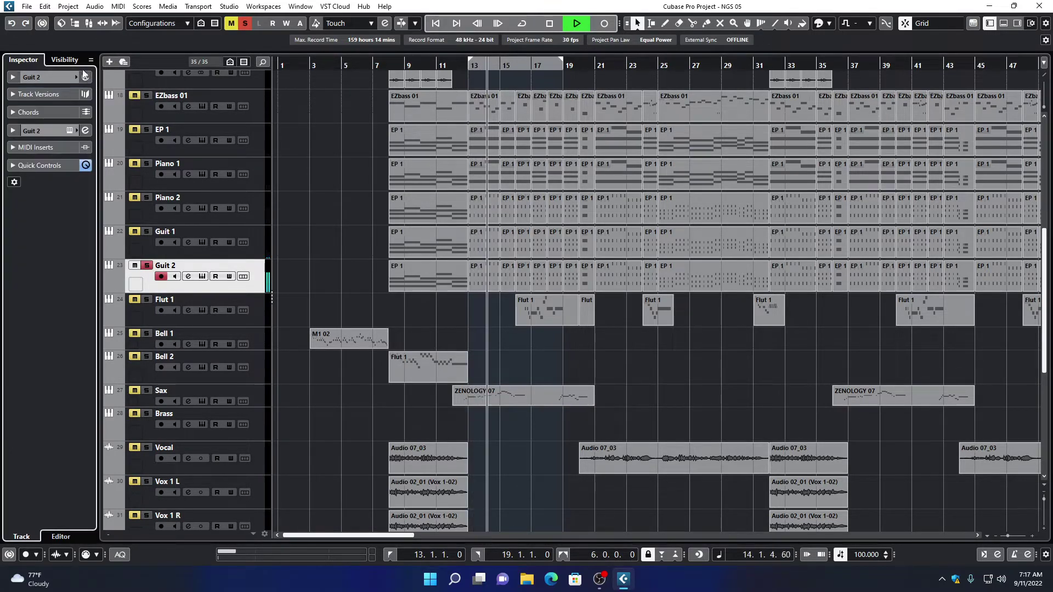
left_click(85, 77)
left_click(60, 76)
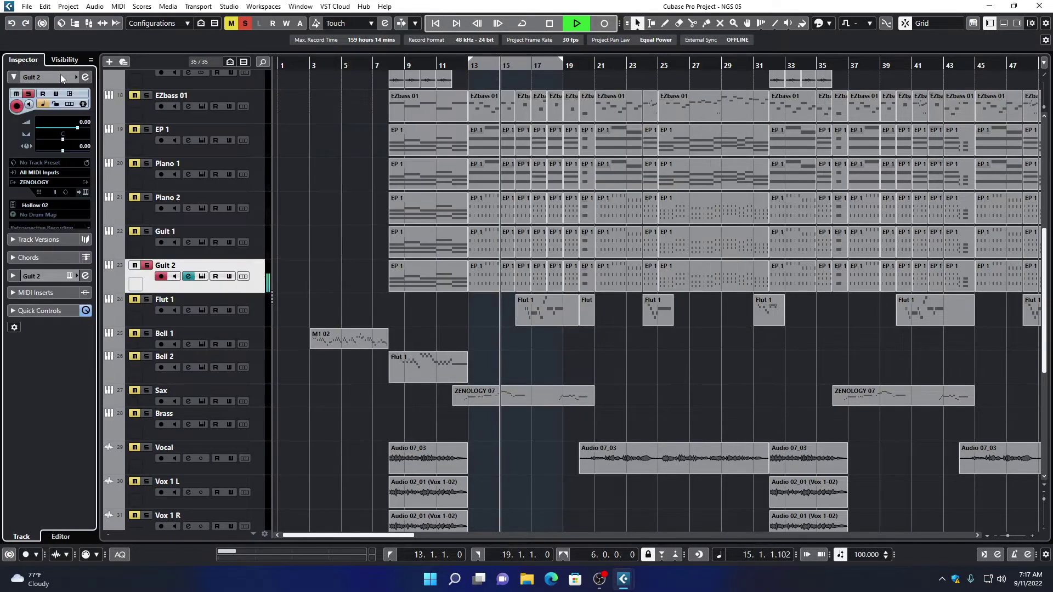
left_click(85, 78)
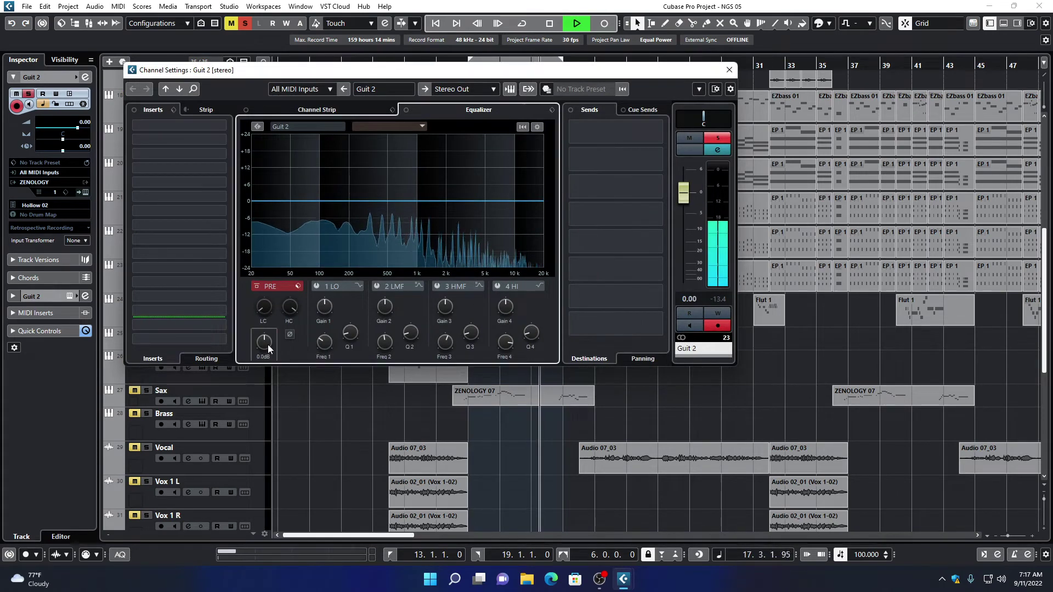
left_click_drag(269, 349, 268, 341)
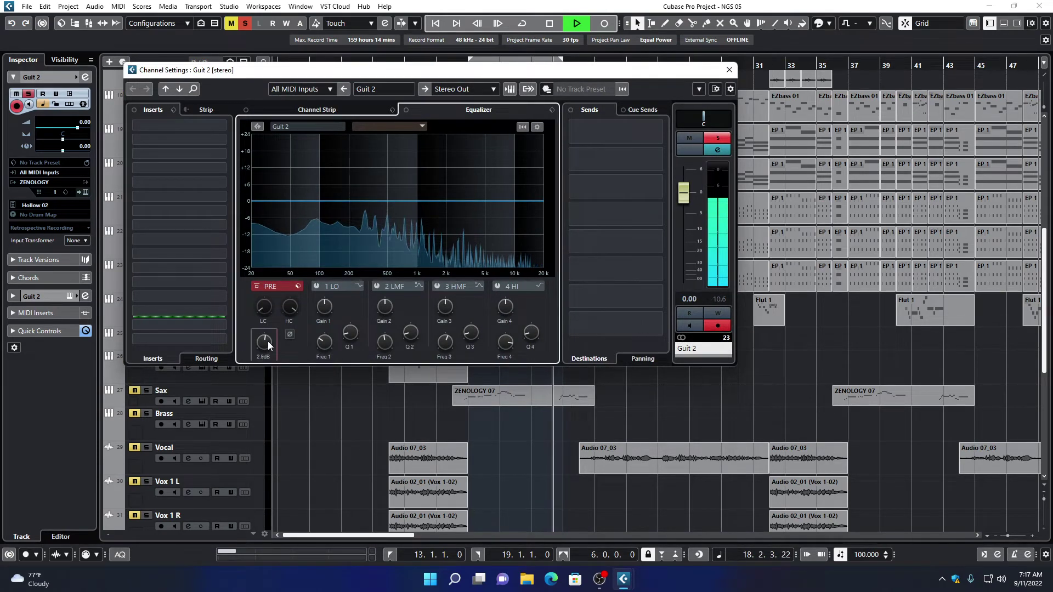
left_click(730, 70)
key("space")
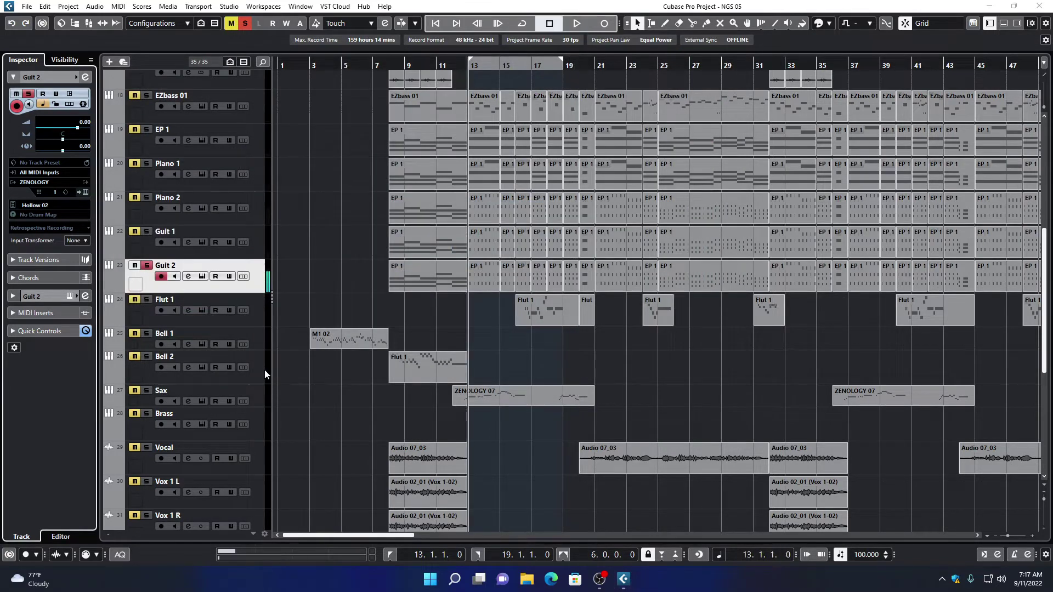
key("space")
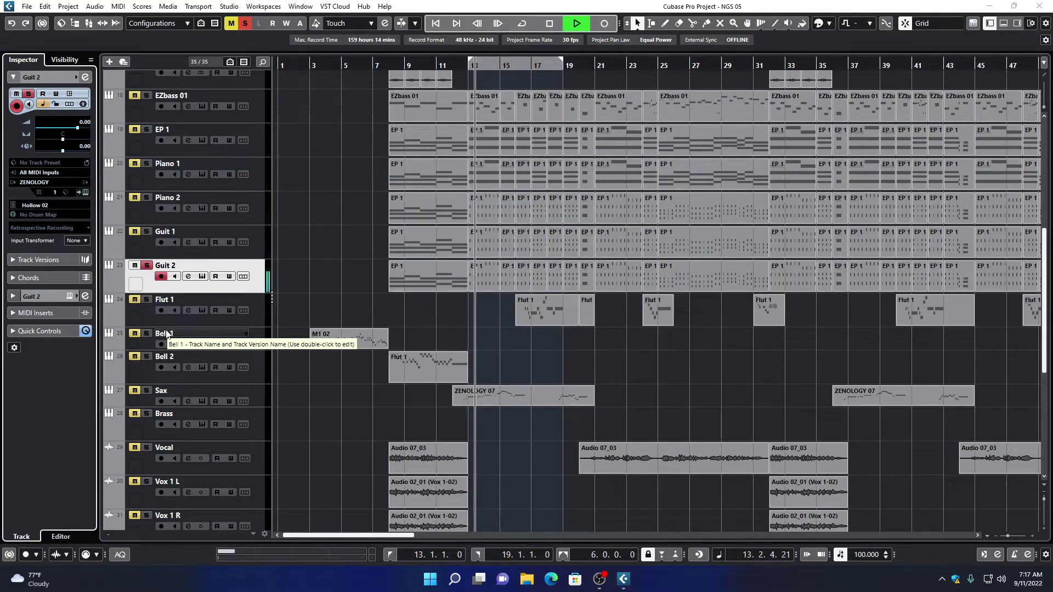
key("space")
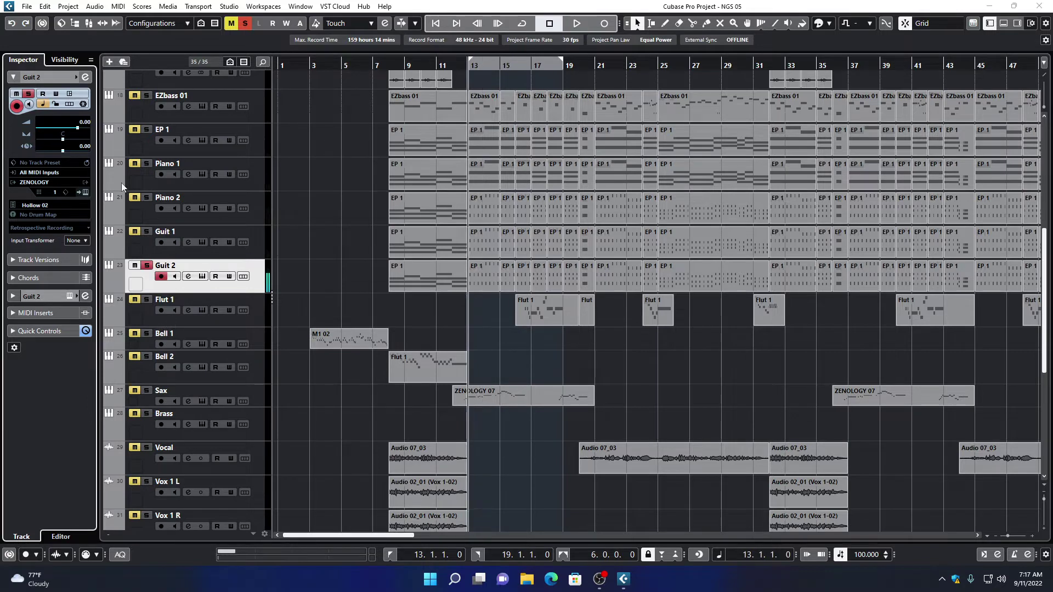
Solo Bell 1 in place of Guit 2, with the playhead at bar 3, and reset its volume to 0.00.
left_click(147, 266)
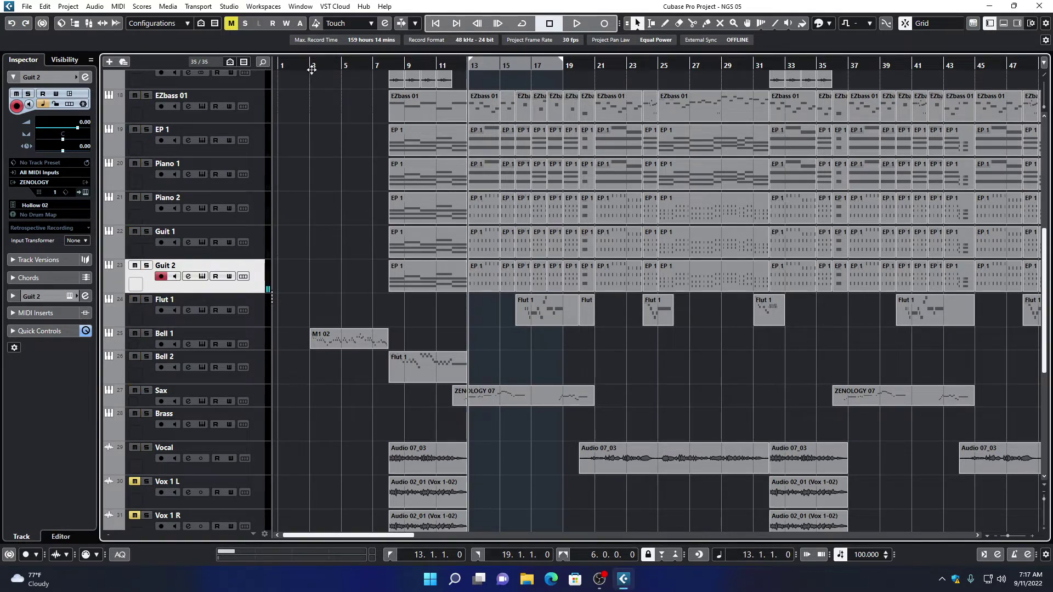
left_click(312, 67)
left_click(147, 334)
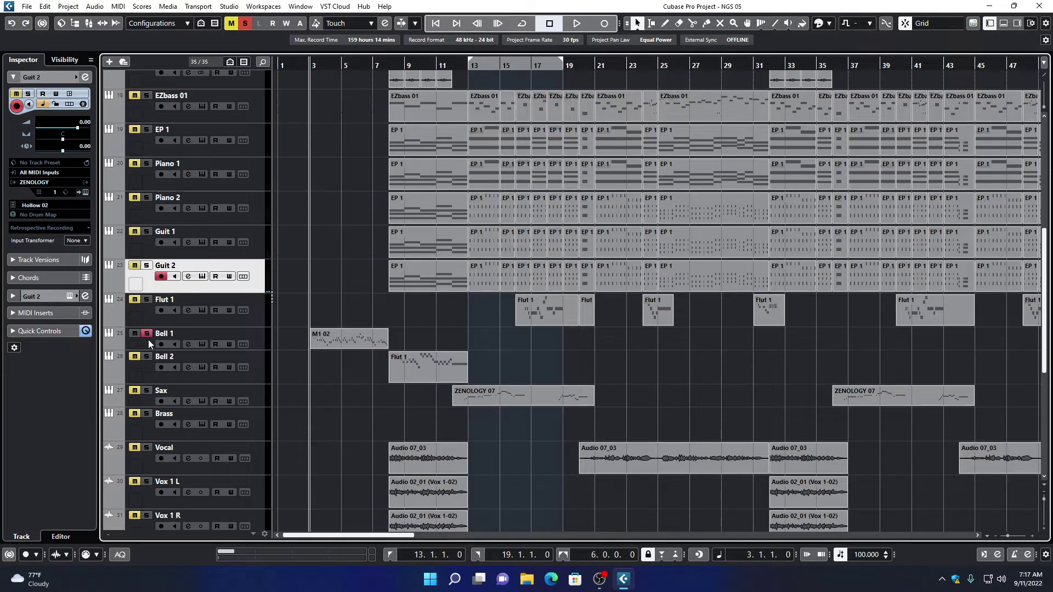
left_click(82, 130, "ctrl")
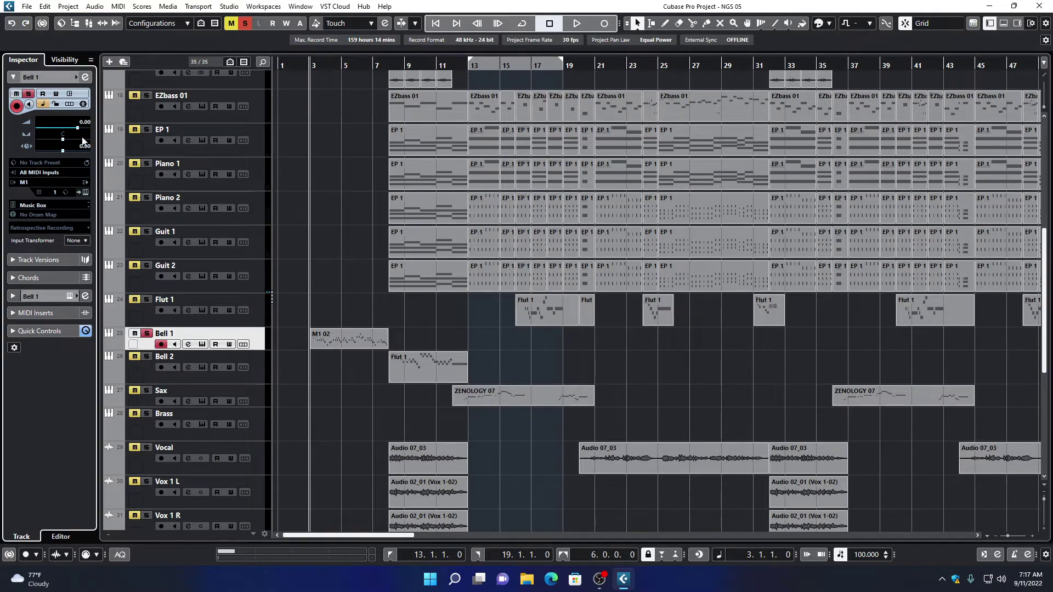
Set the Bell 1 channel's pre gain to 5.3 dB during playback and close its channel settings.
left_click(82, 75)
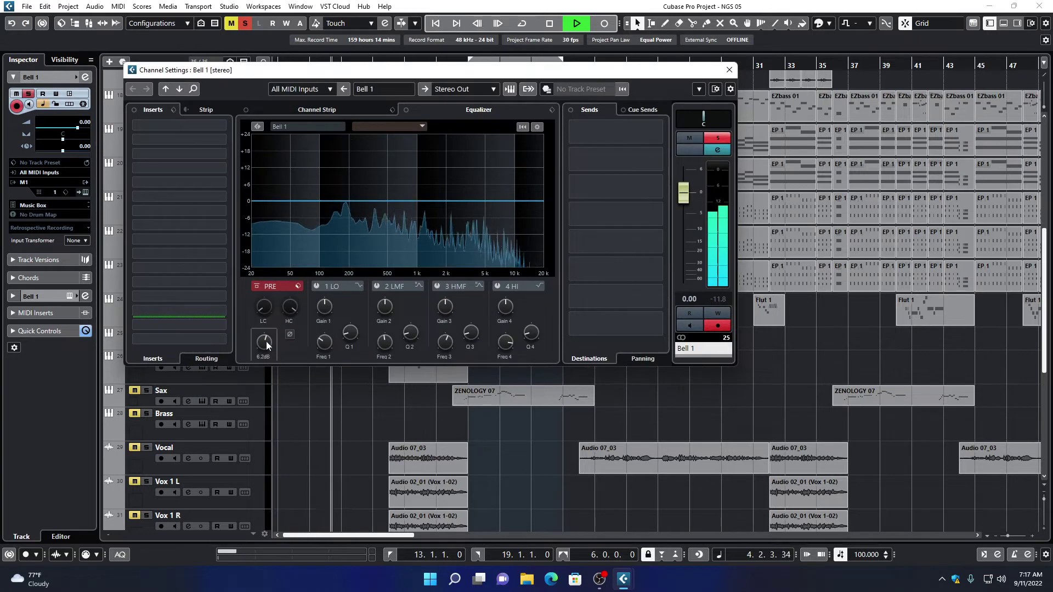
left_click_drag(265, 341, 267, 344)
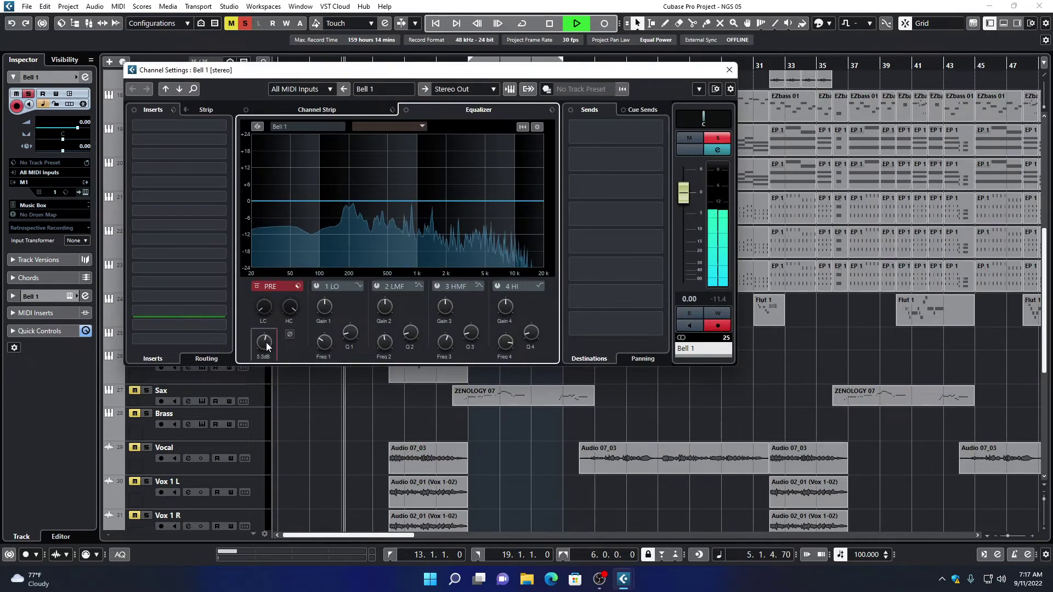
key("Escape")
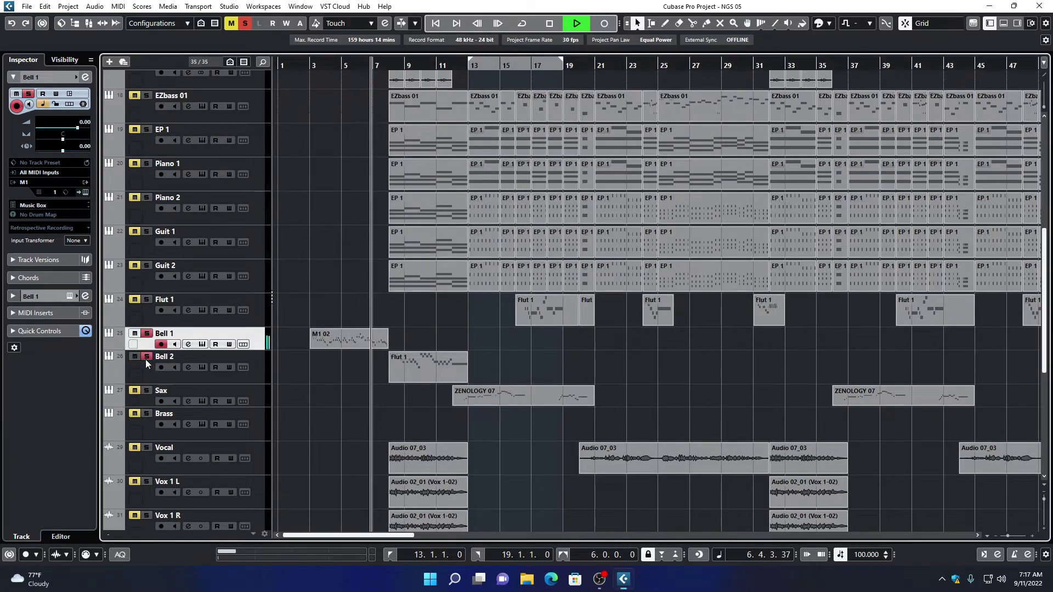
Solo and select Bell 2 alongside Bell 1, reset its volume to 0.00 and raise its pre gain.
left_click(222, 377)
left_click(84, 127, "ctrl")
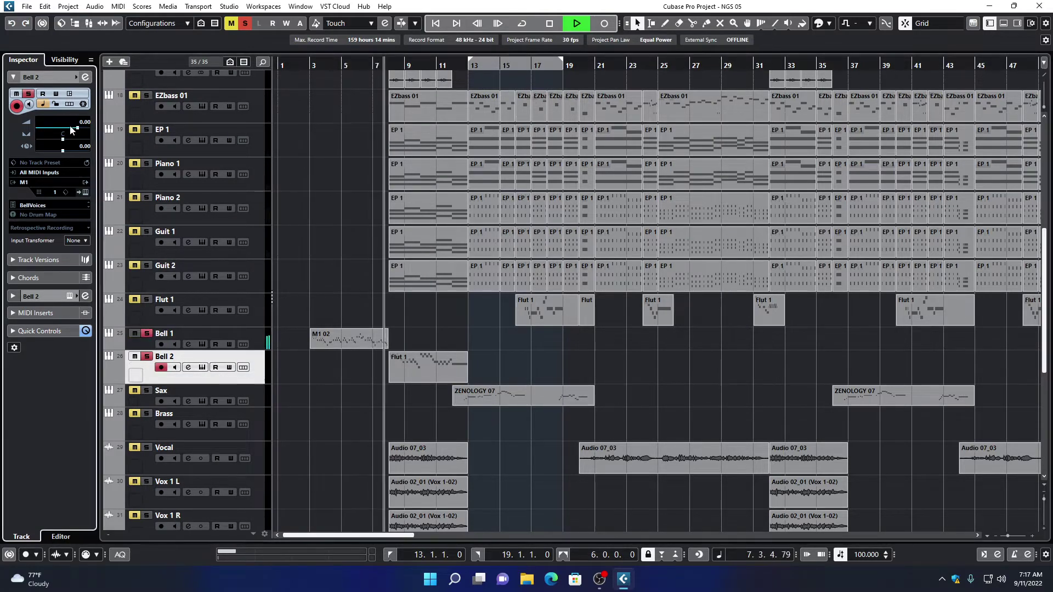
left_click(86, 78)
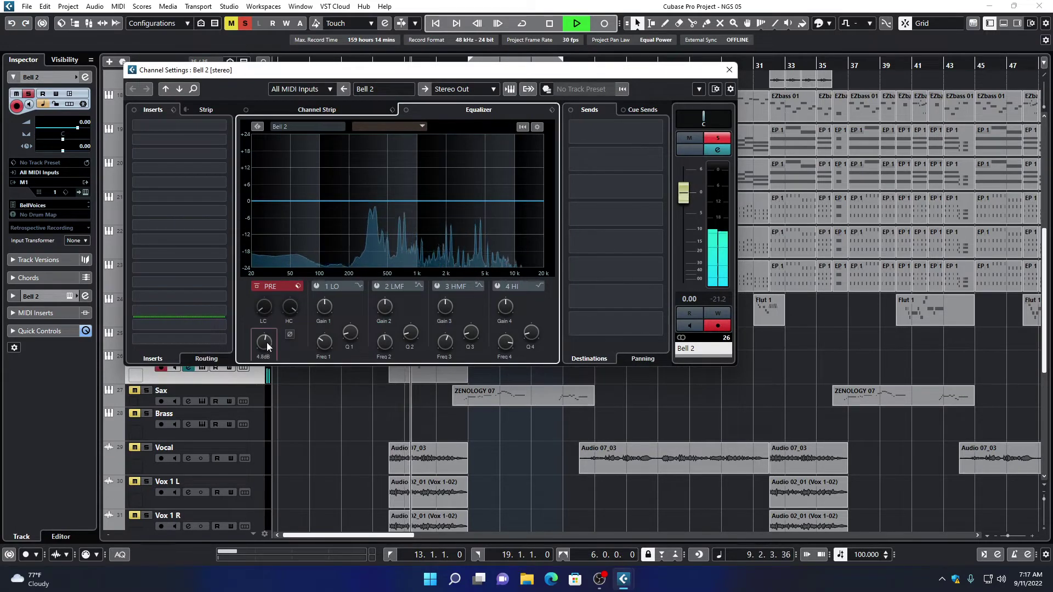
scroll(269, 344, "up", 3)
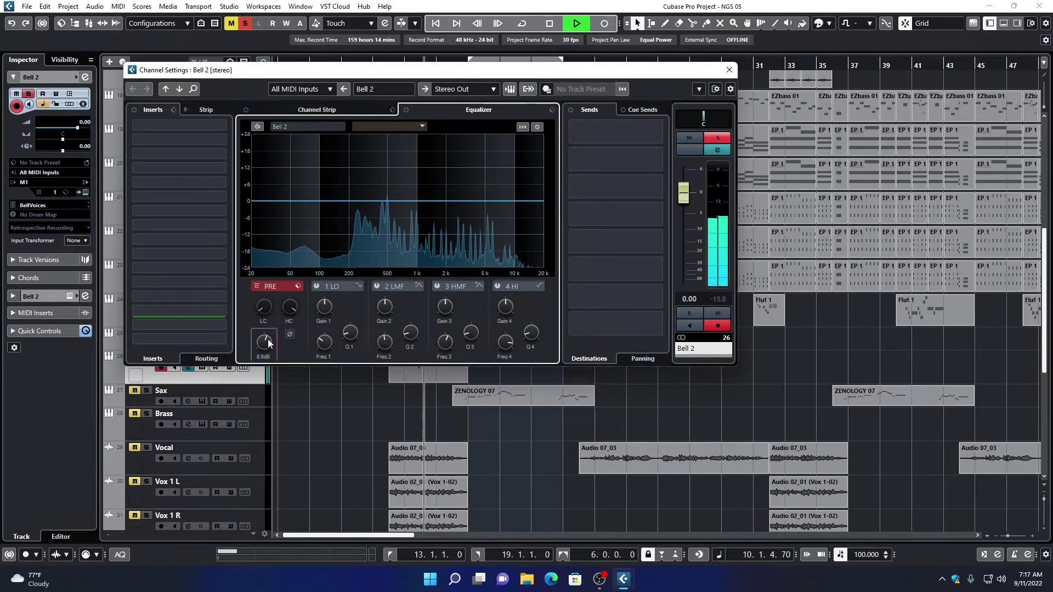
scroll(269, 342, "down", 1)
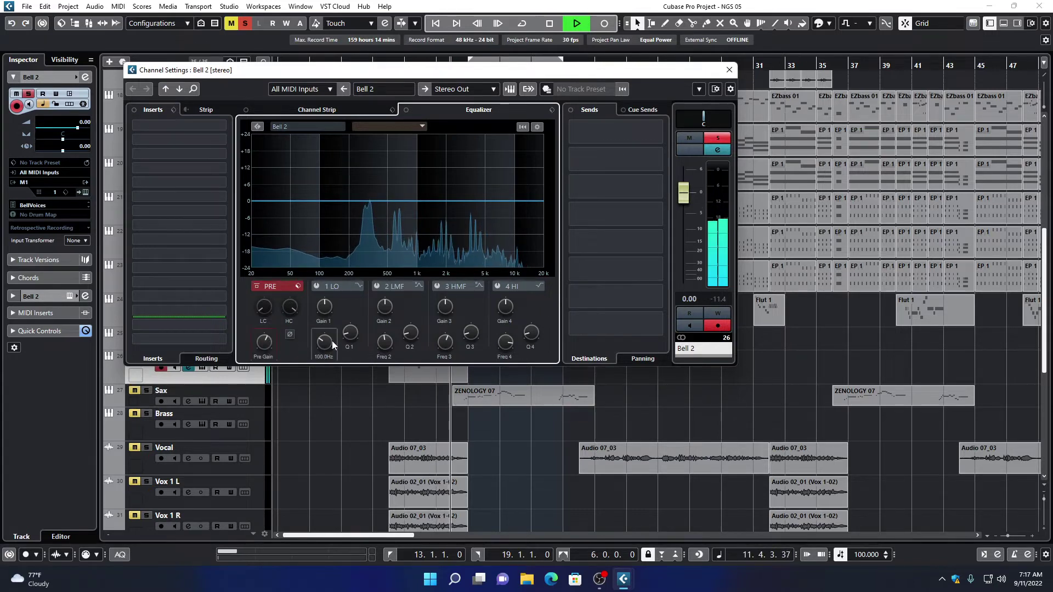
Replay Bell 2 from bar 8, fine-tune its pre gain to 7.2 dB and close the channel settings.
key("space")
key("space")
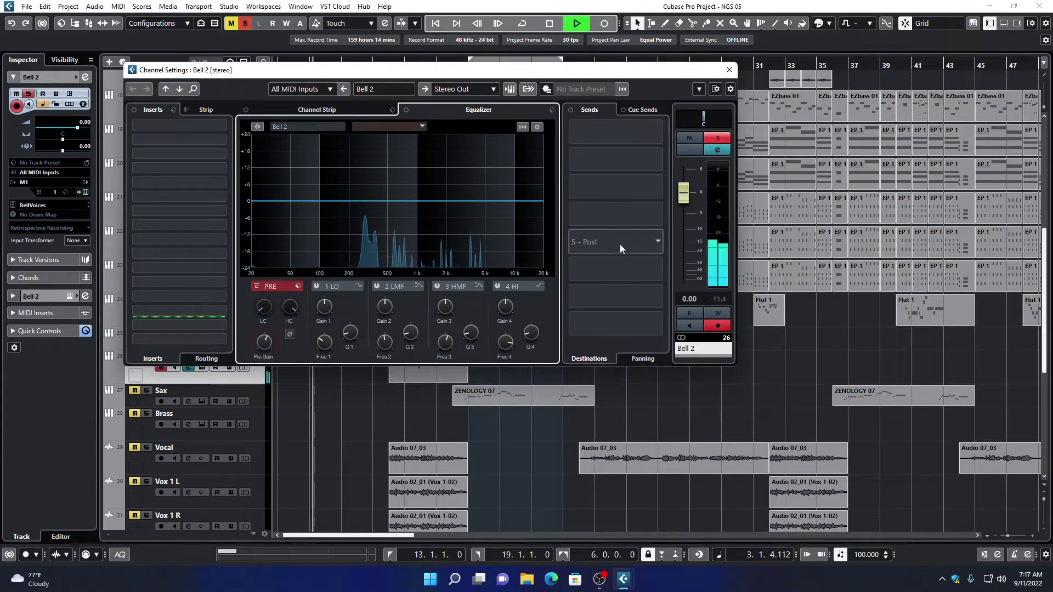
left_click(730, 71)
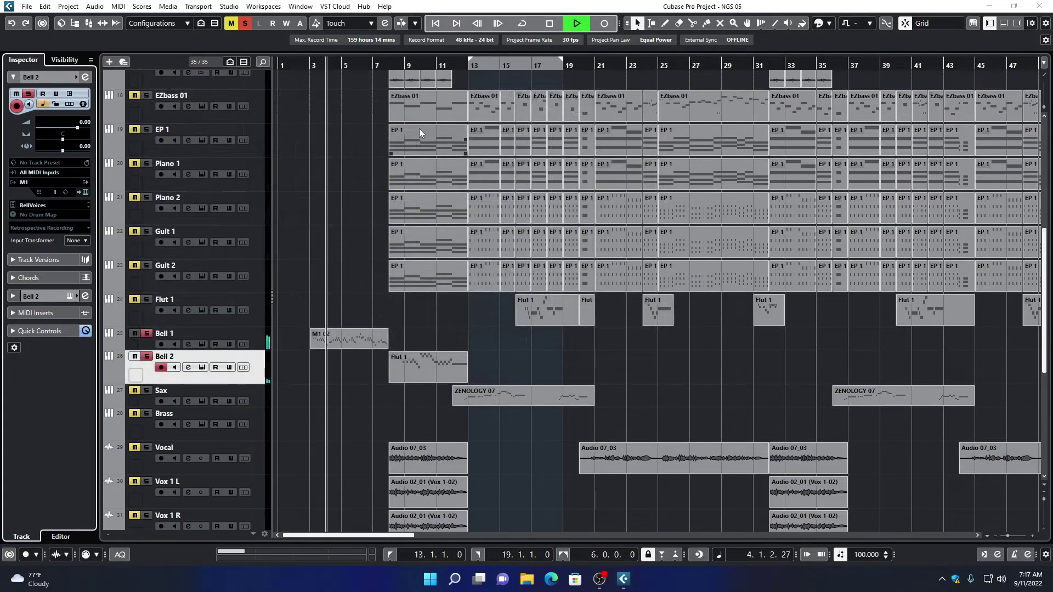
key("space")
left_click(391, 60)
key("space")
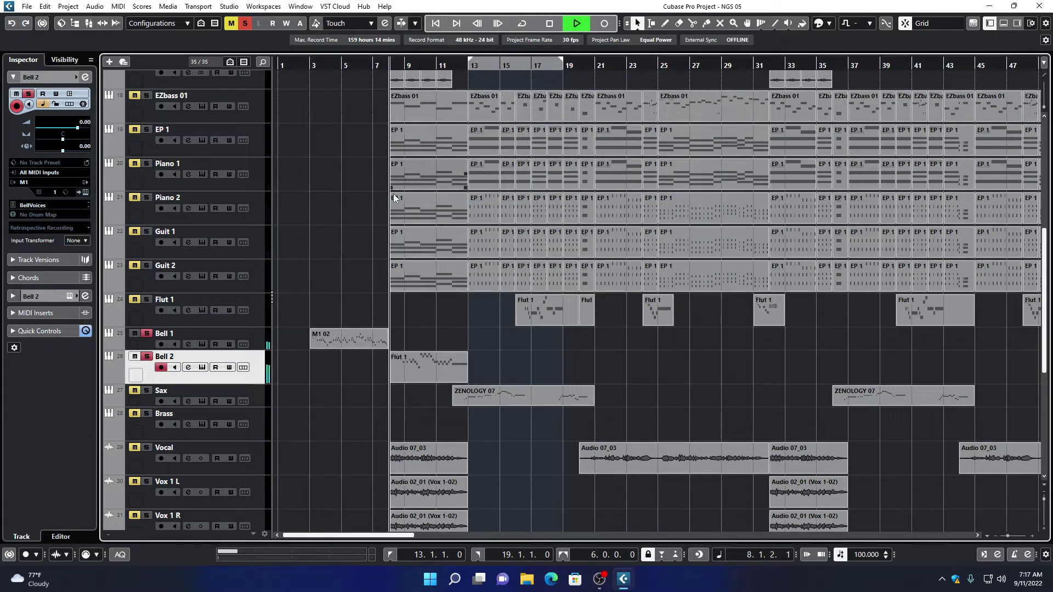
left_click(89, 79)
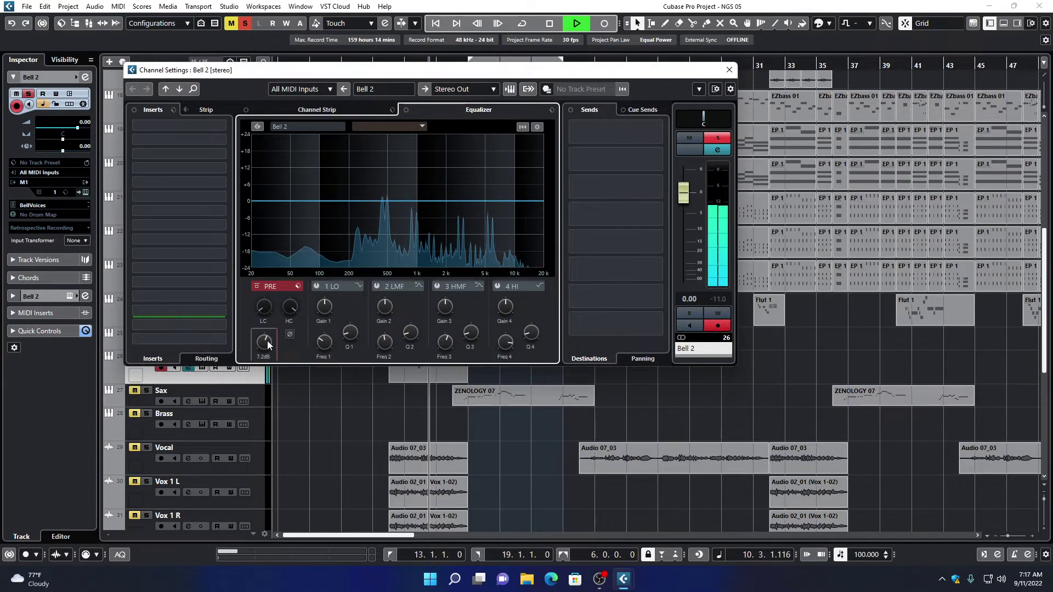
left_click(729, 69)
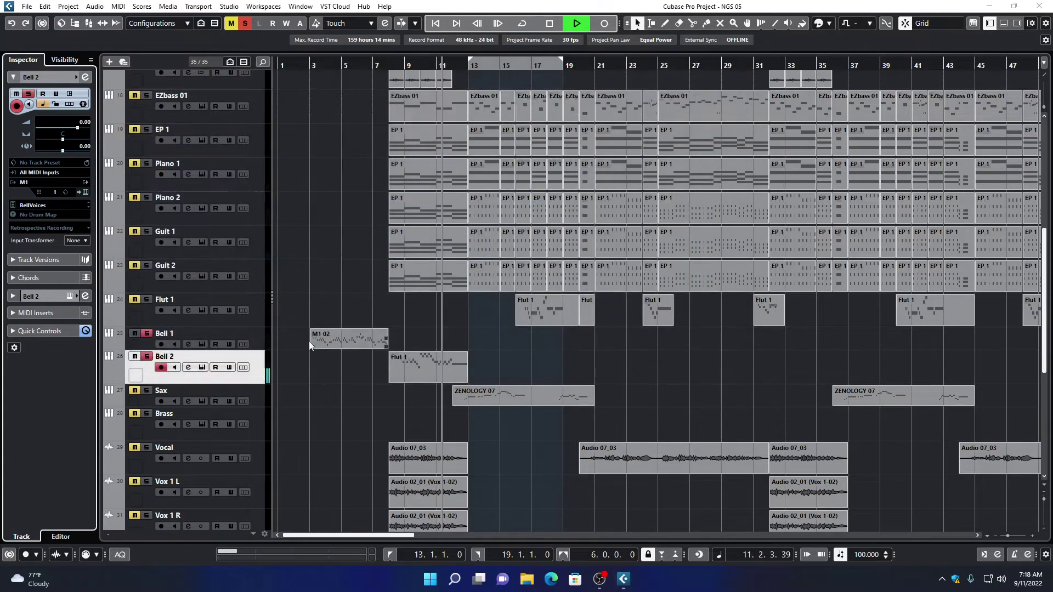
Solo Sax with its volume reset to 0.00, raise its pre gain to 4.3 dB, then stop playback.
left_click(147, 400)
left_click(70, 127, "ctrl")
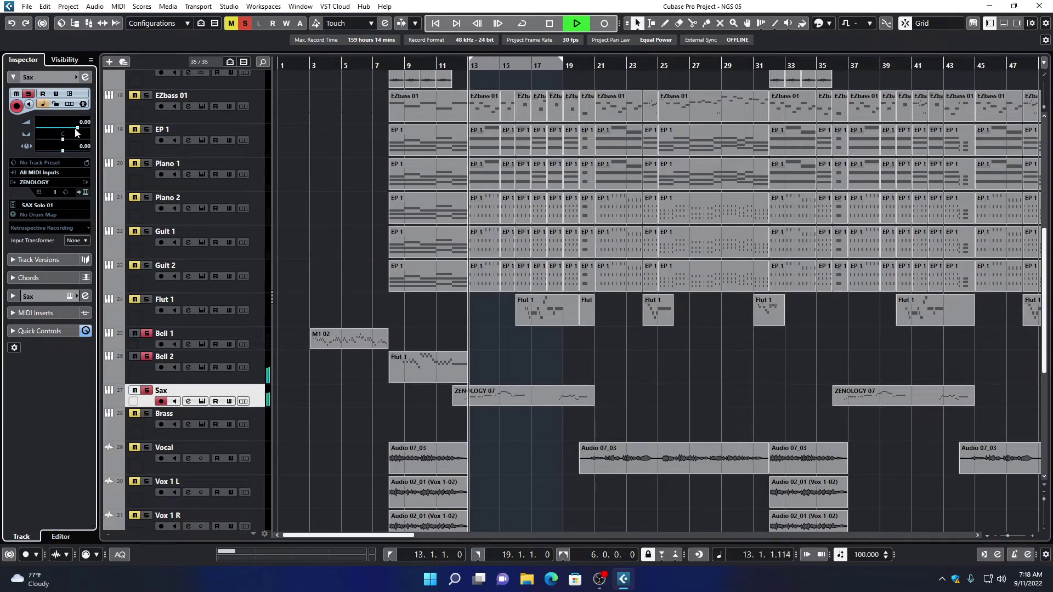
left_click(85, 77)
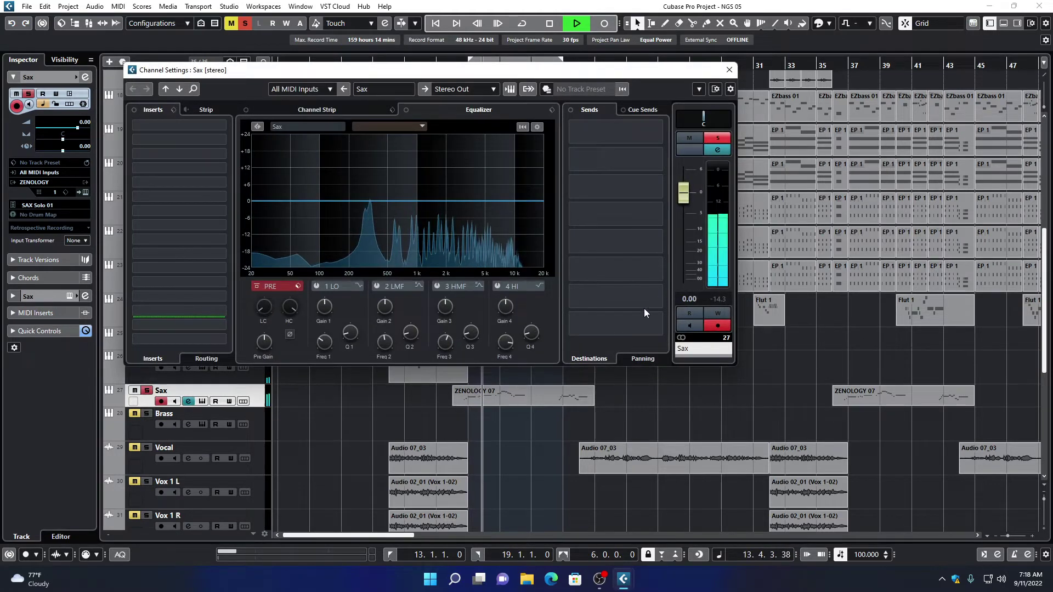
mouse_move(265, 354)
left_click_drag(265, 353, 268, 347)
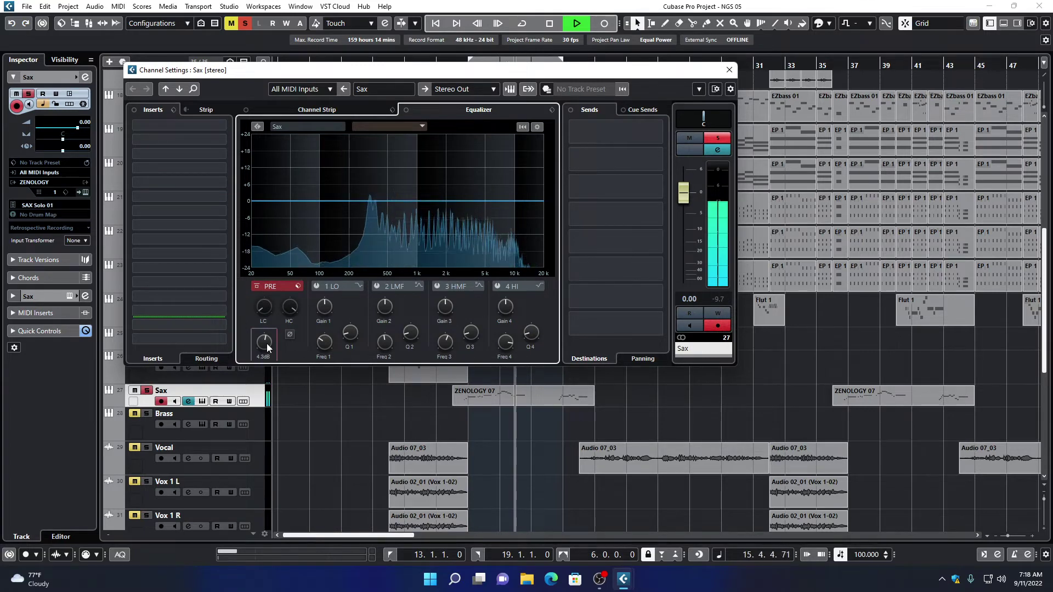
left_click(729, 70)
key("space")
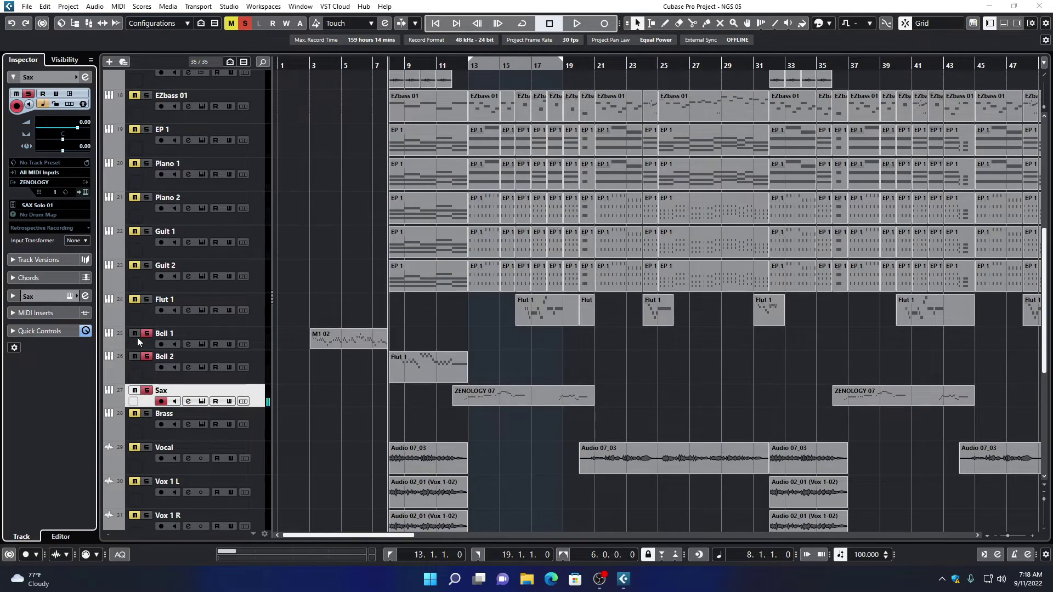
Solo and select Flut 1, move the playhead to bar 16 and reset the track's volume to 0.00.
left_click(147, 300)
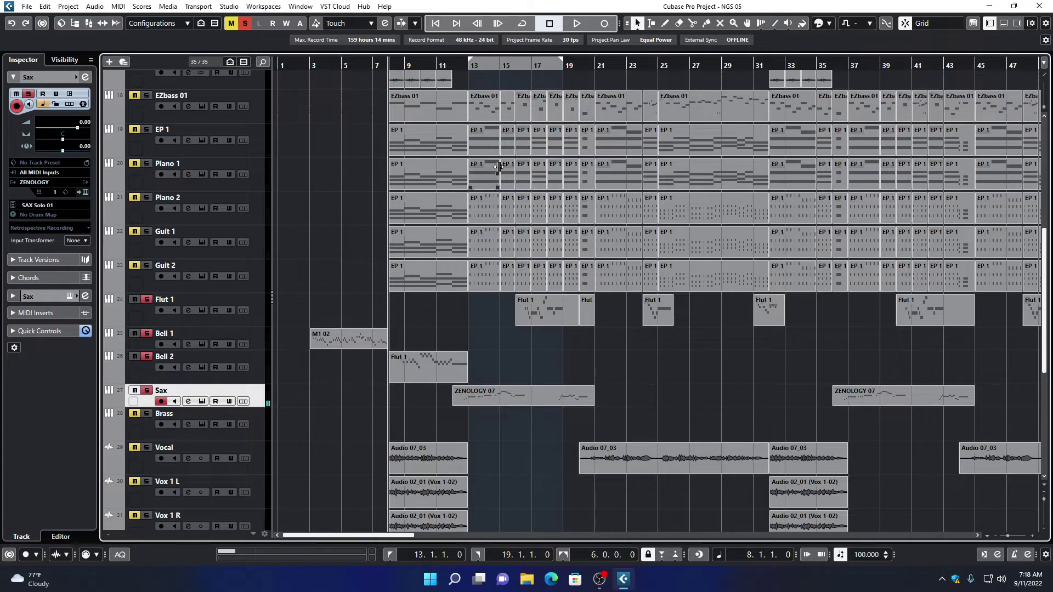
left_click(516, 61)
left_click(244, 311)
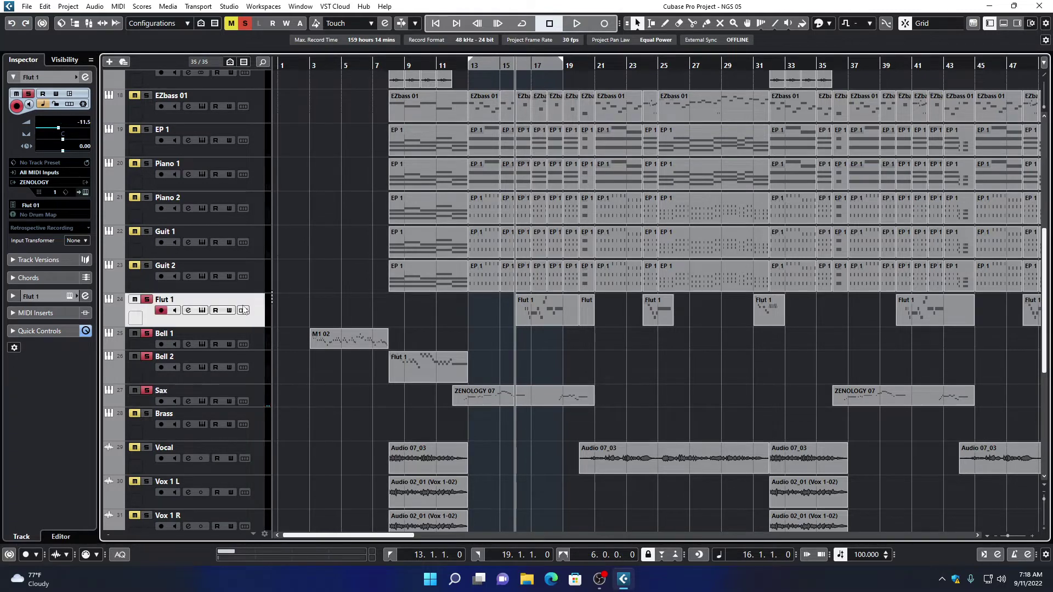
left_click(77, 130, "ctrl")
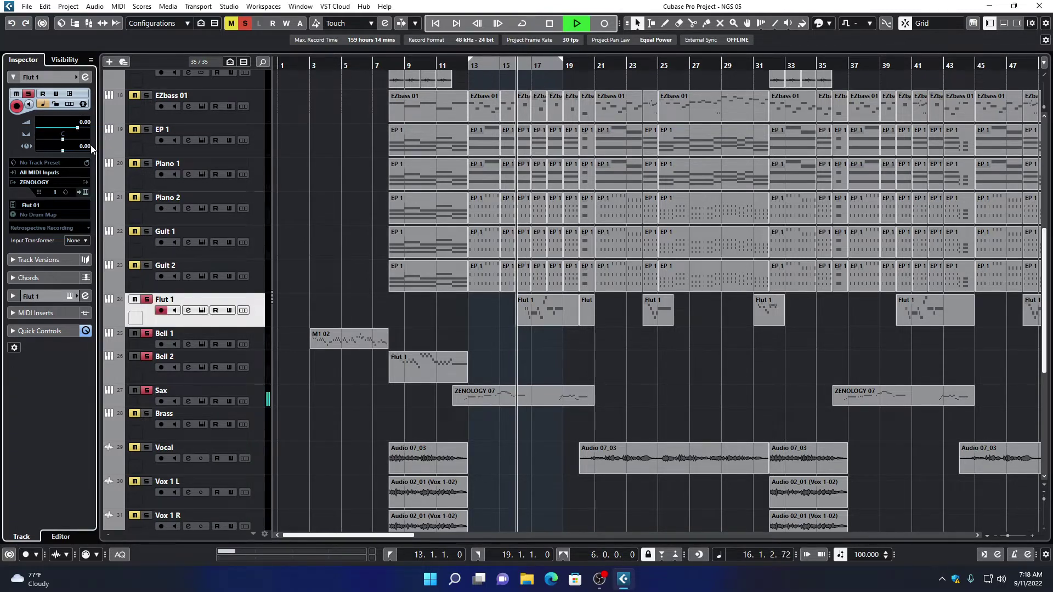
Raise the Flut 1 channel's pre gain during playback and close its channel settings.
left_click(85, 80)
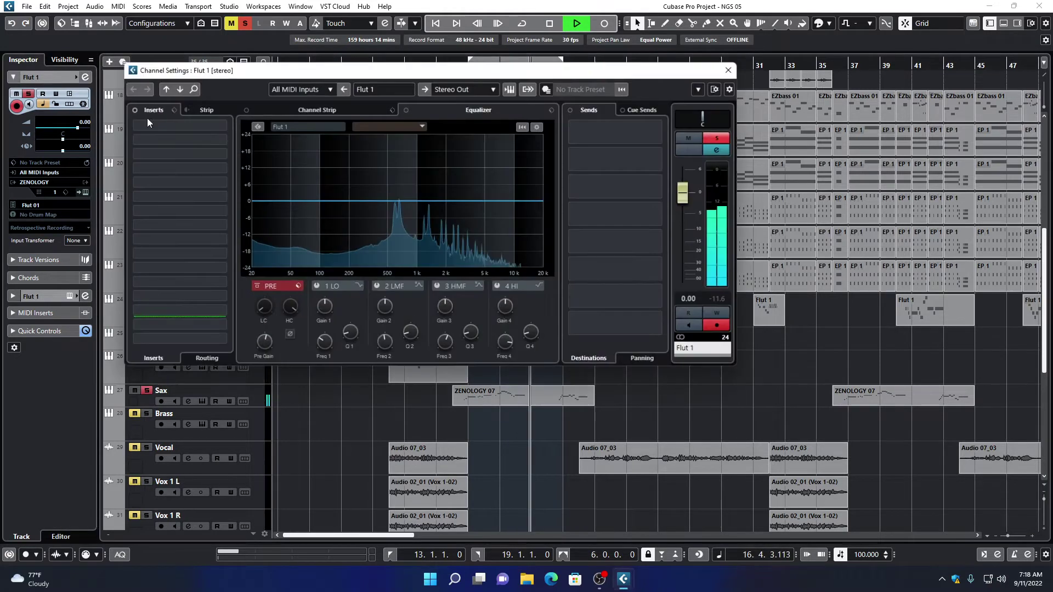
left_click_drag(272, 341, 269, 344)
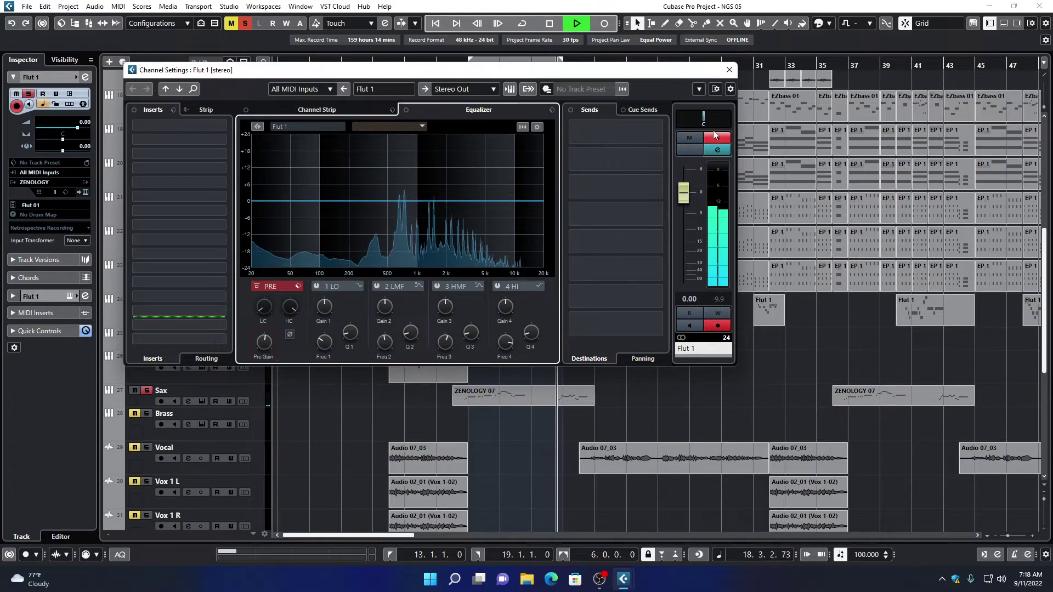
left_click(729, 69)
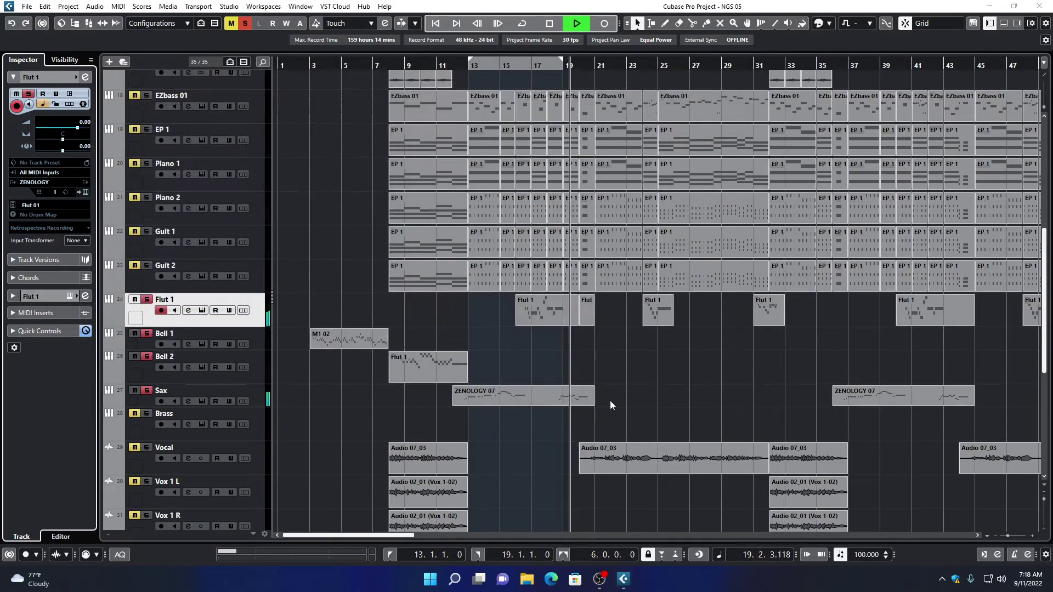
scroll(439, 412, "down", 3)
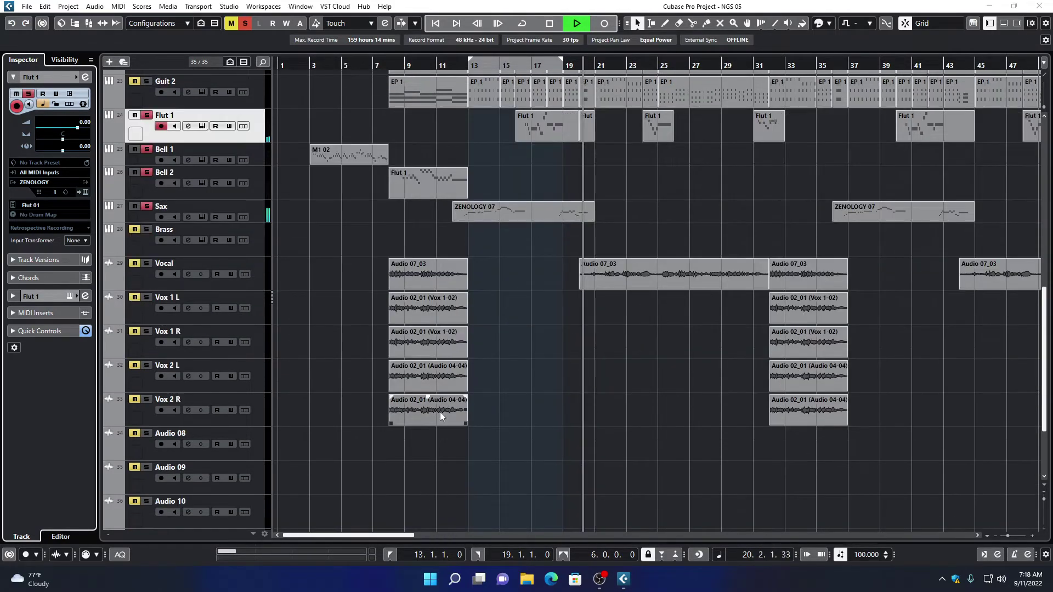
Solo and select the Vocal track, reset its volume to 0.00 and check its channel settings during playback.
left_click(147, 263)
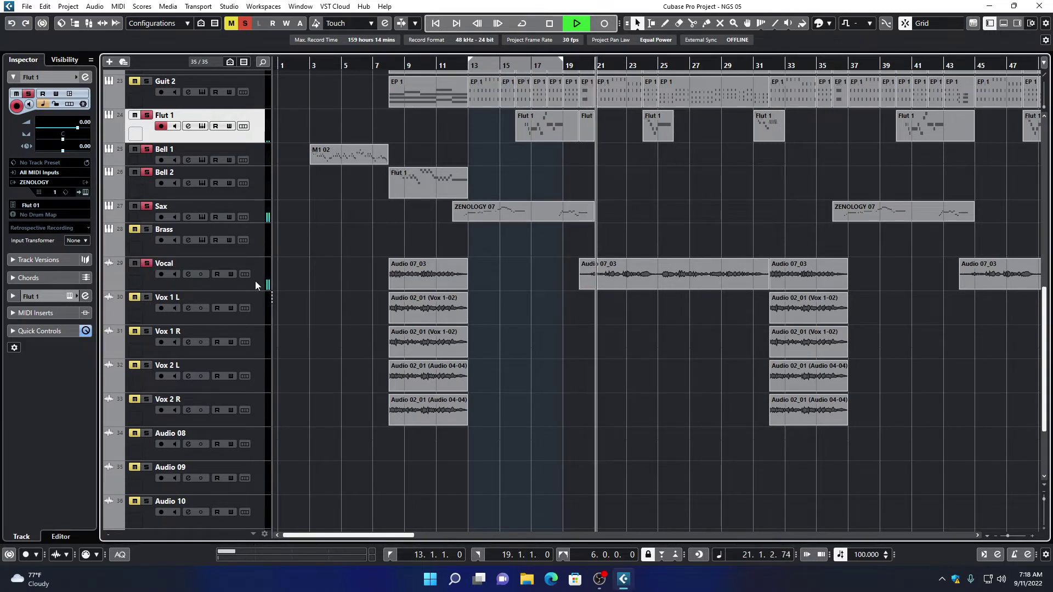
left_click(255, 281)
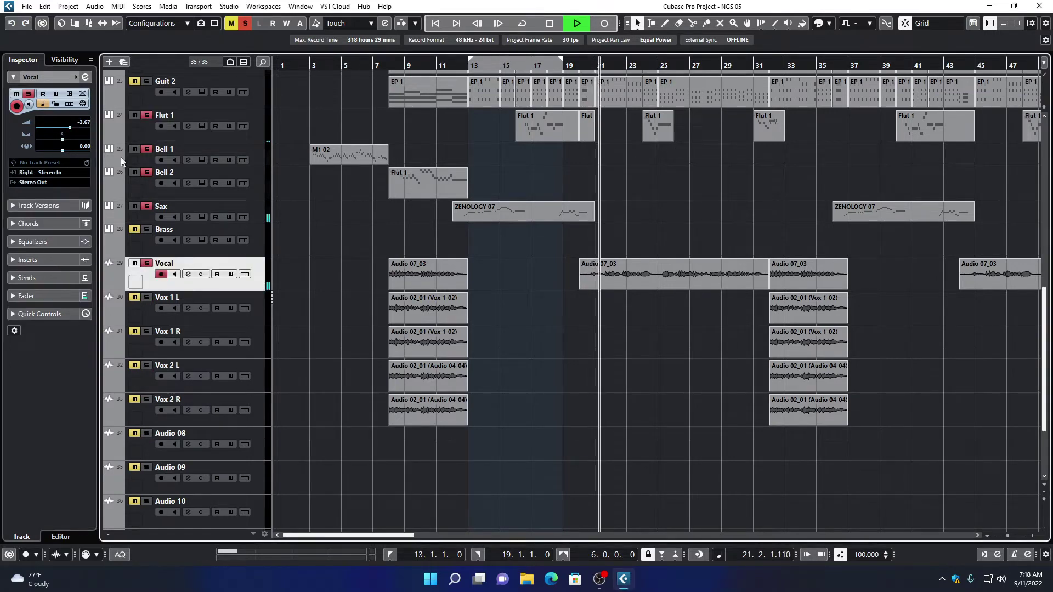
left_click(85, 77)
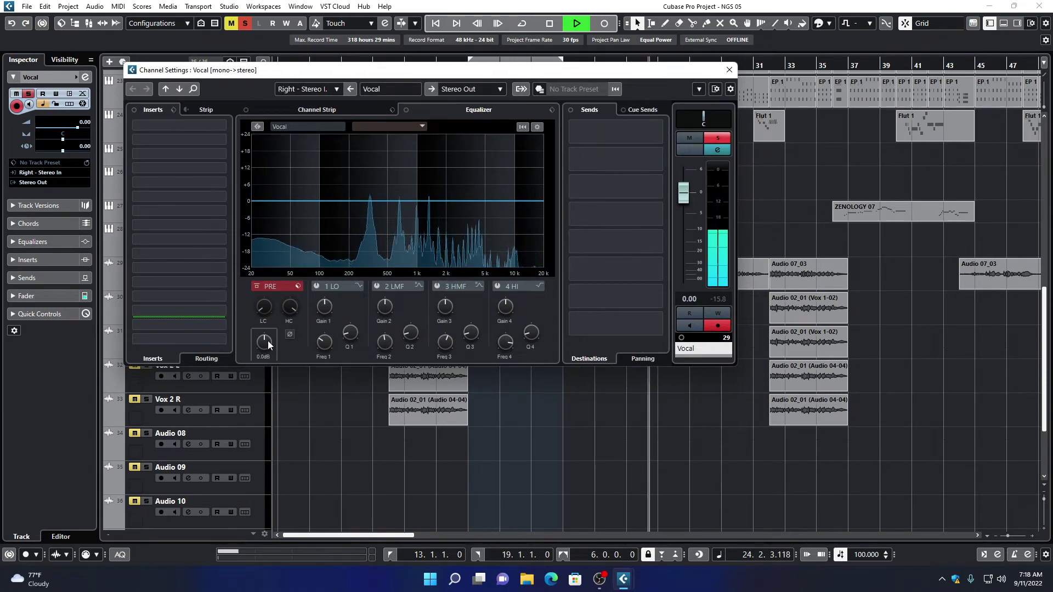
left_click(729, 70)
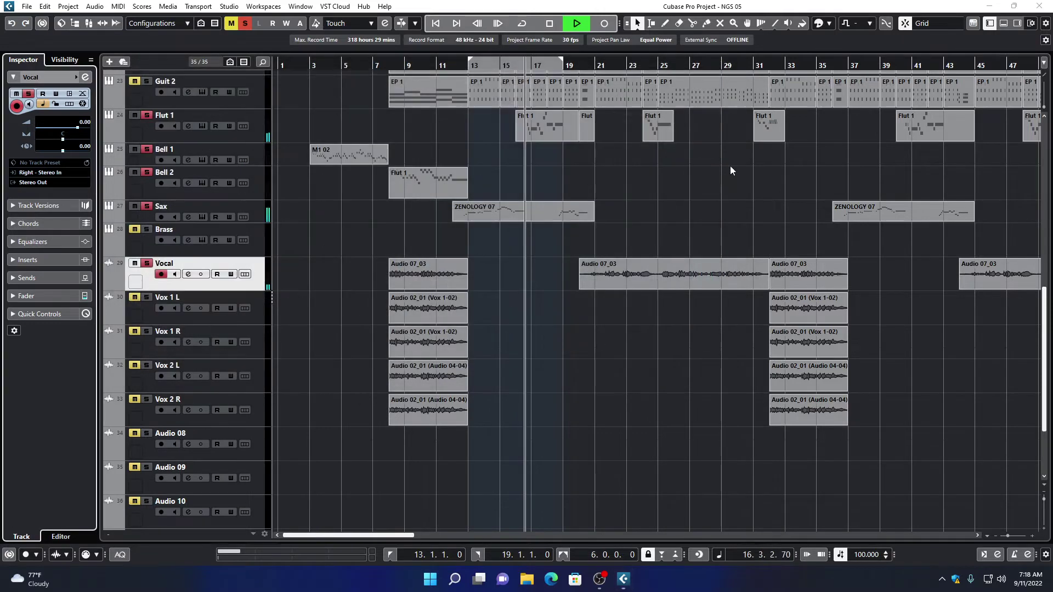
Select all audio events on the soloed Vocal track across the whole song.
key("g")
key("g")
key("g")
key("g")
key("g")
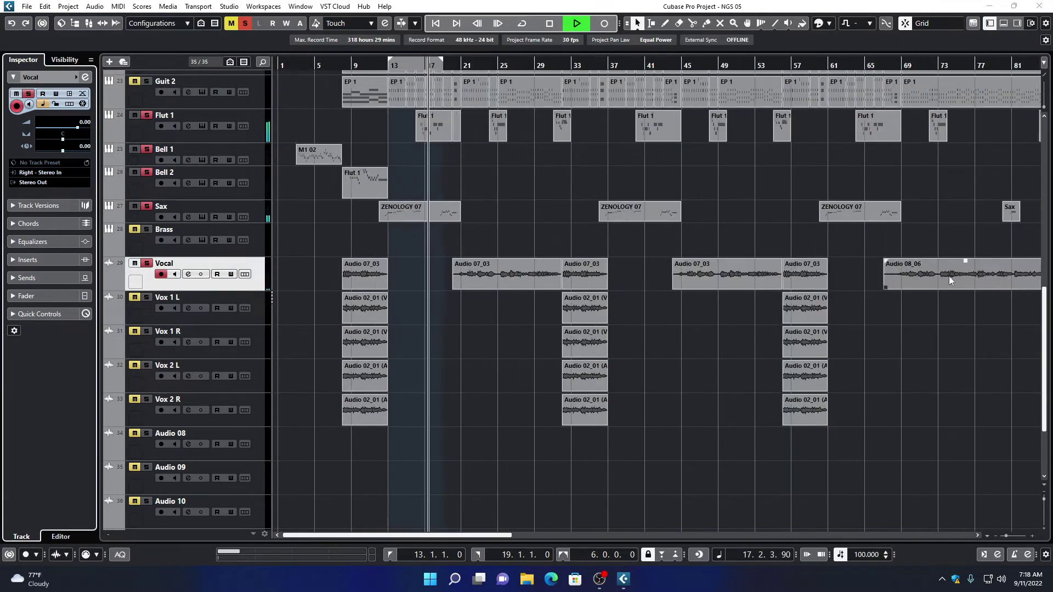
key("g")
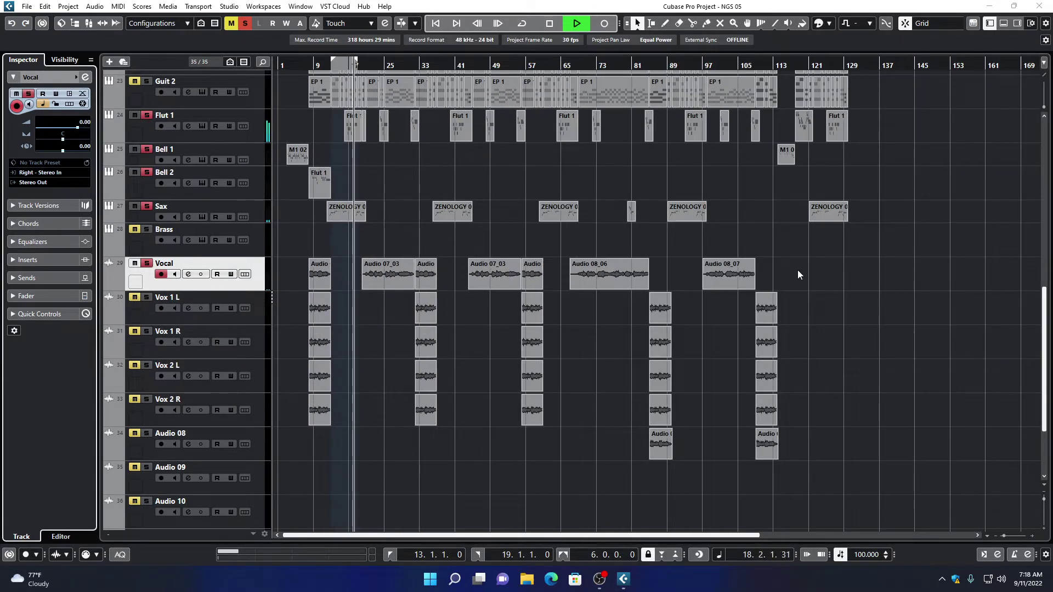
left_click_drag(797, 270, 294, 275)
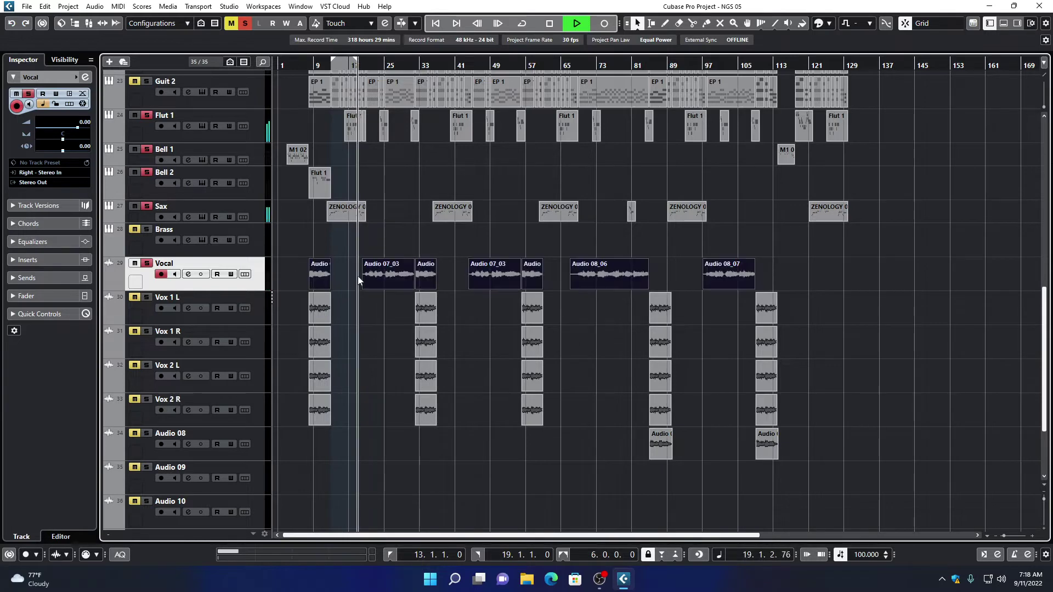
key("h")
key("h")
key("h")
key("h")
key("h")
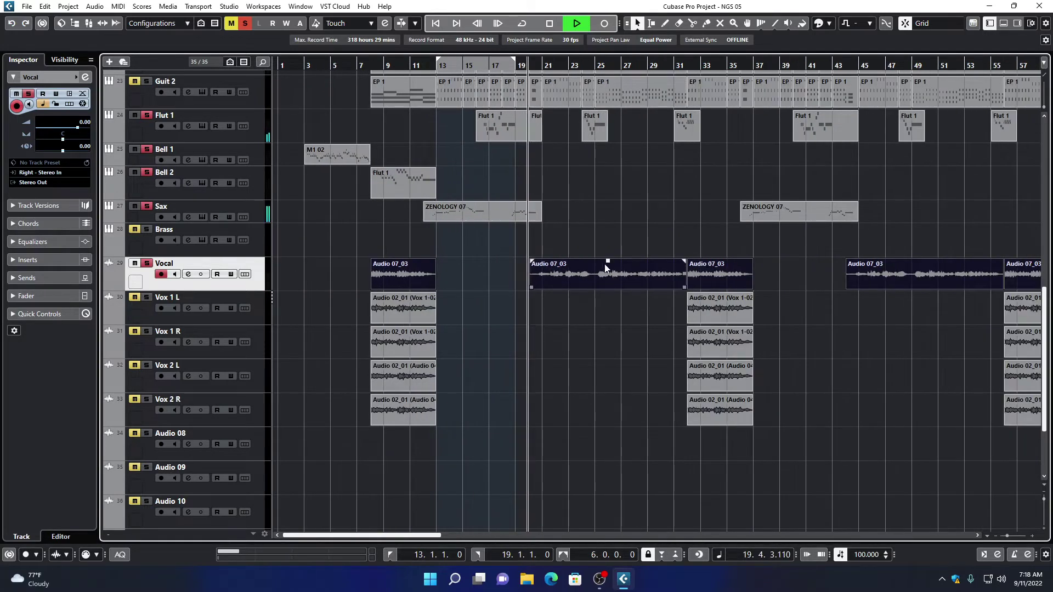
Raise the Vocal channel's pre gain to 3.8 dB and nudge it slightly higher, close the channel settings and stop playback.
left_click(188, 274)
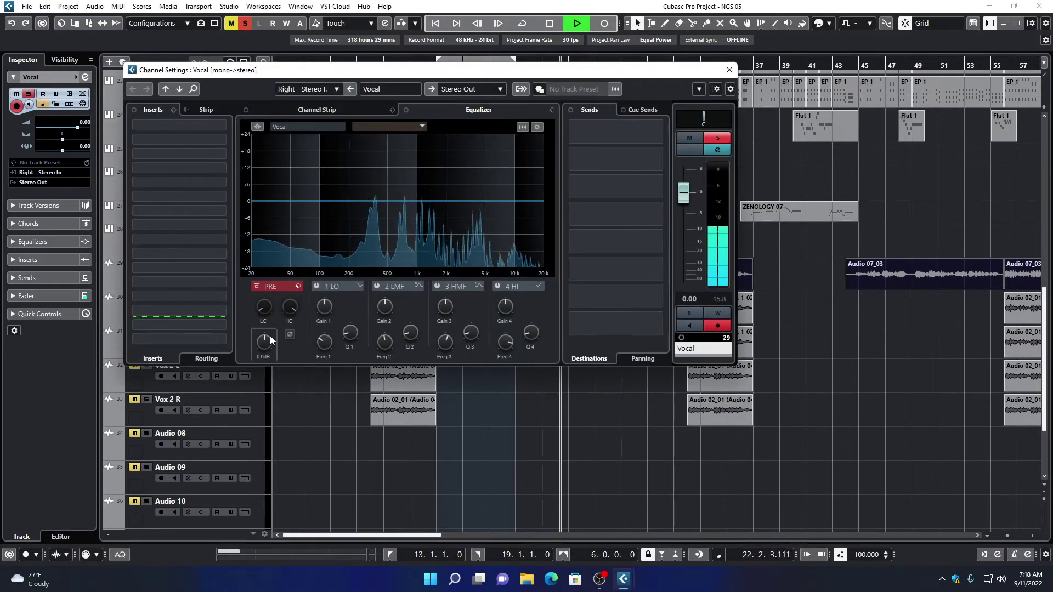
scroll(269, 341, "up", 4)
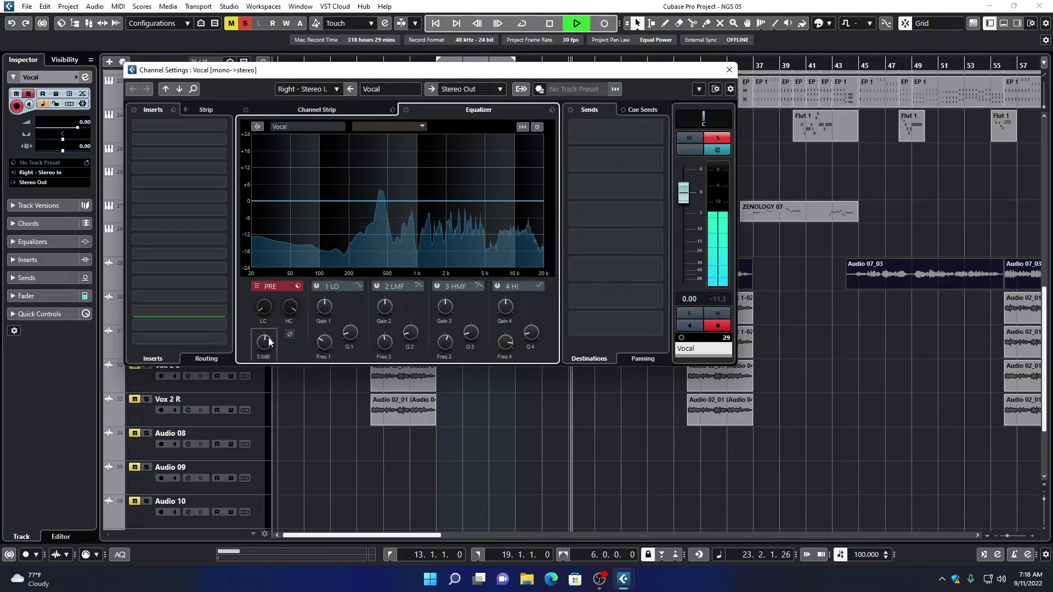
scroll(268, 342, "up", 1)
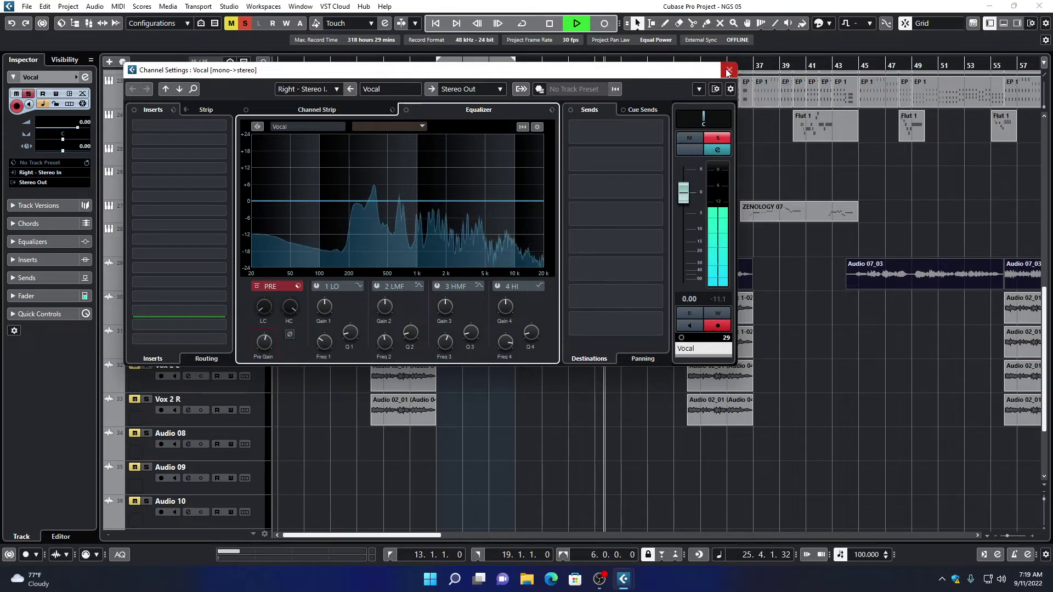
left_click(728, 70)
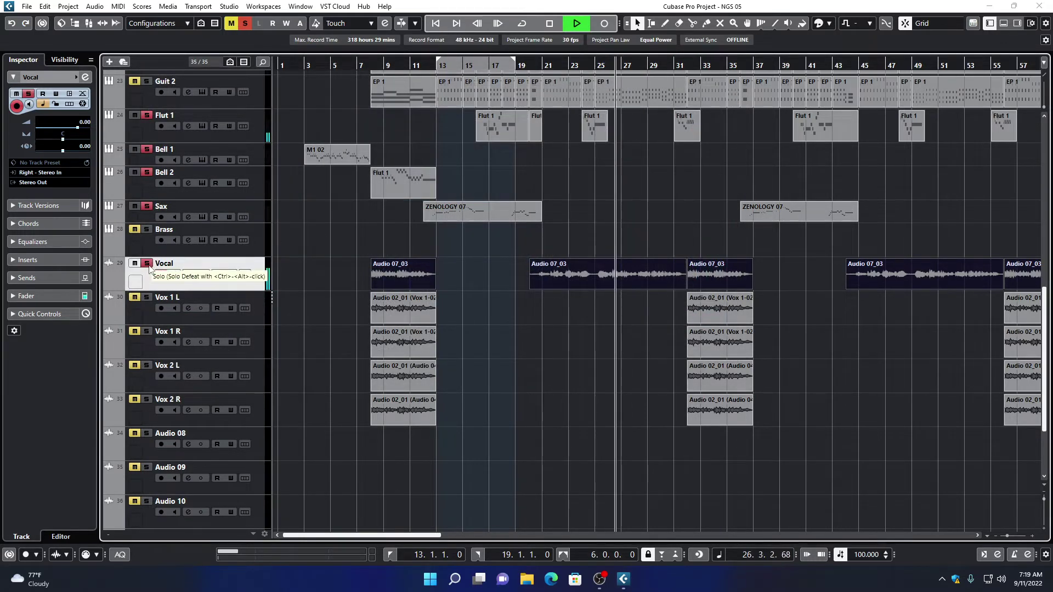
key("space")
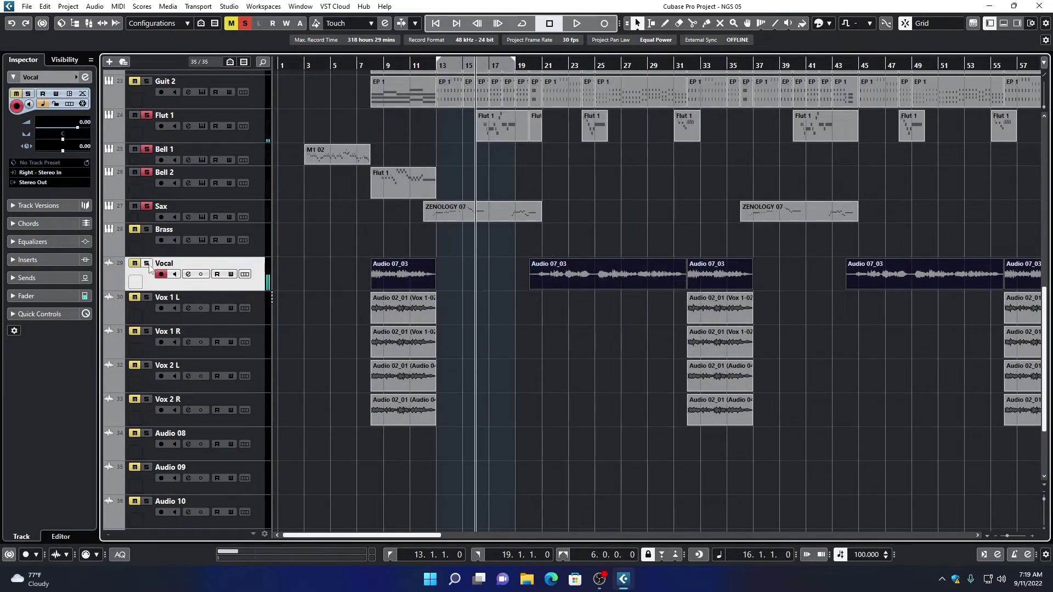
Clear all track solos, deselect the Vocal events and move the playhead to bar 8.
left_click(246, 25)
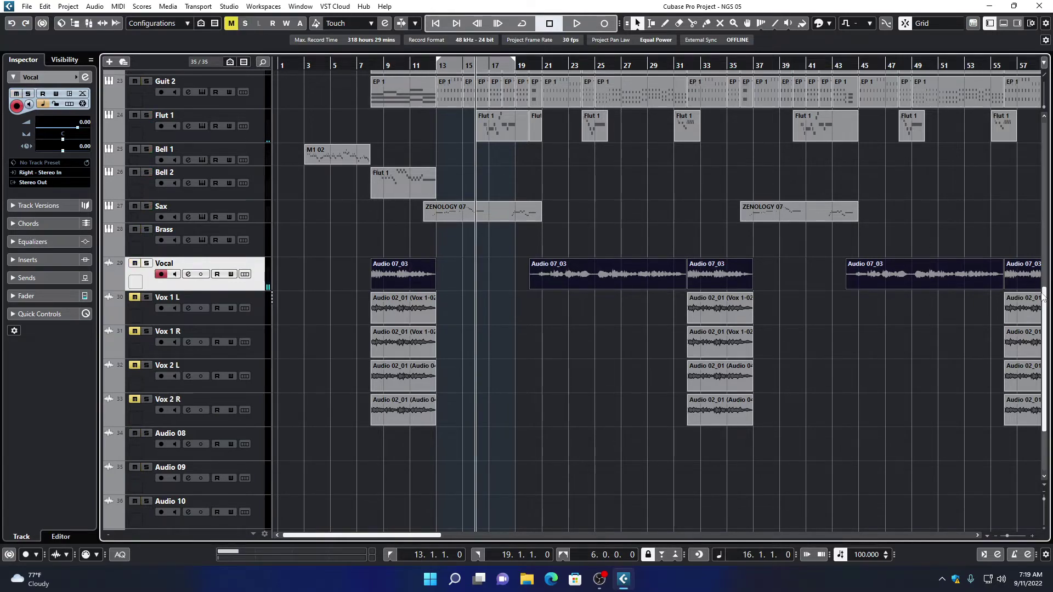
left_click(786, 260)
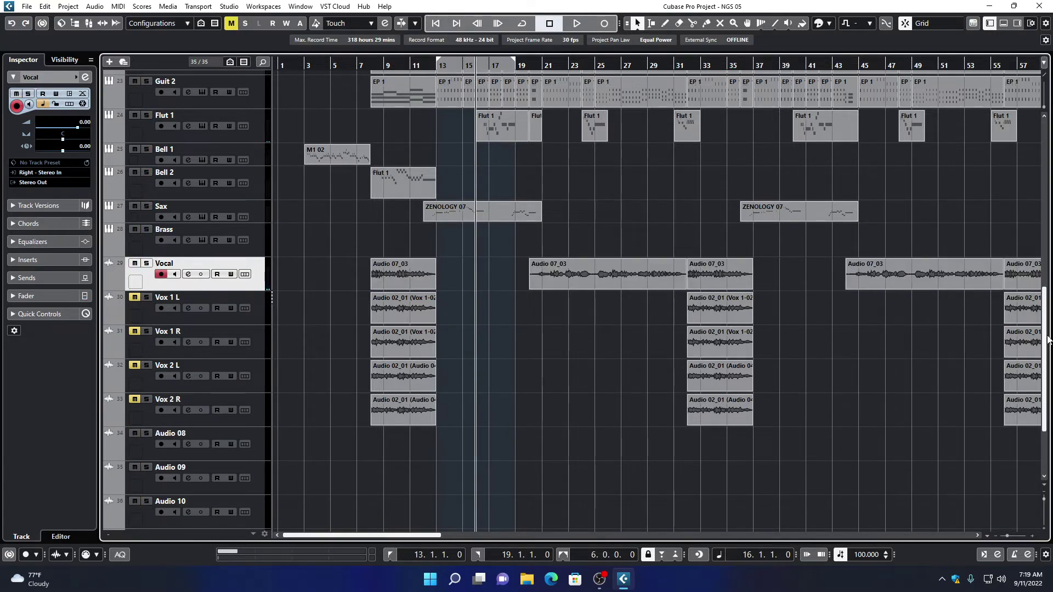
left_click_drag(1047, 339, 1046, 167)
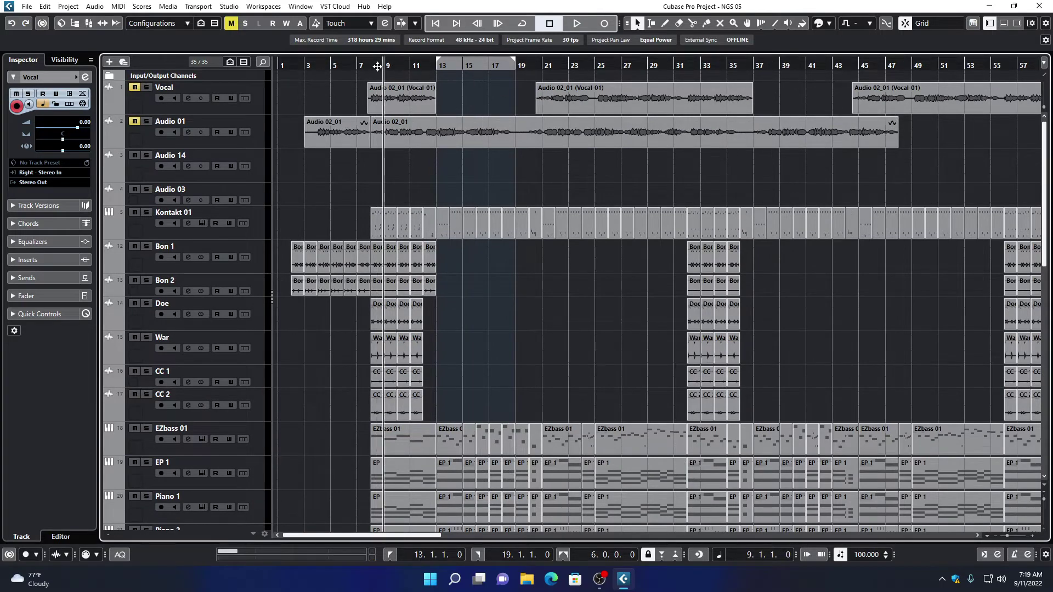
left_click(371, 66)
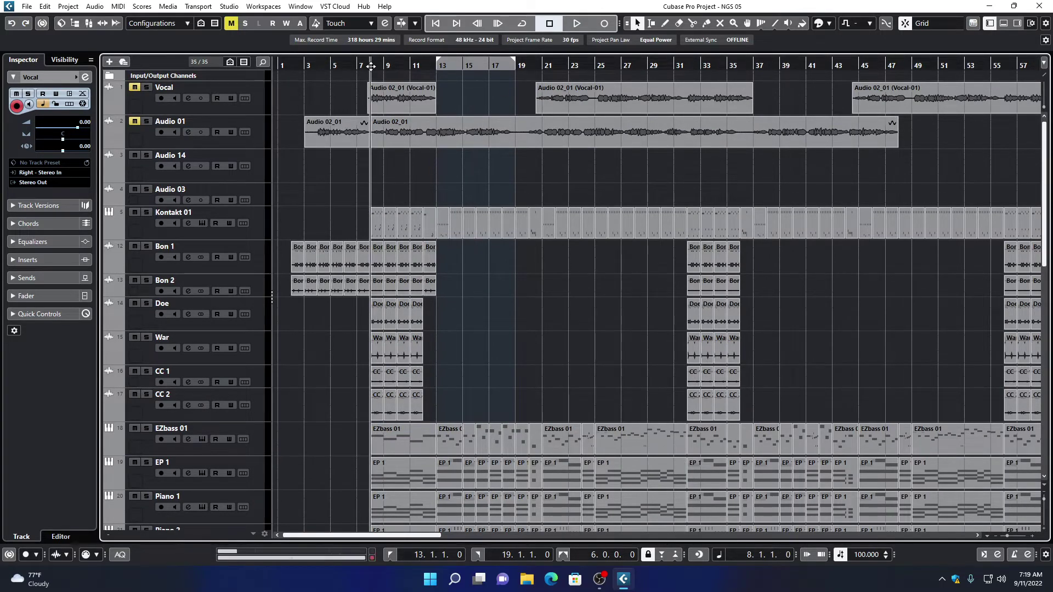
Solo and select Kontakt 01 and set the locator range from bar 8 to bar 13 during playback.
left_click(148, 214)
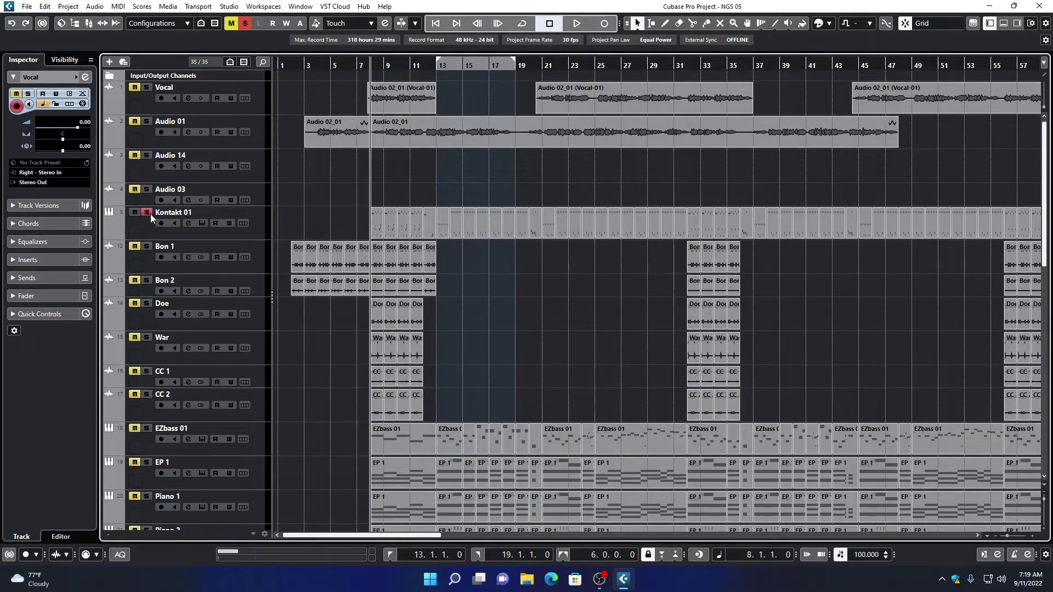
left_click(255, 228)
key("h")
key("h")
key("h")
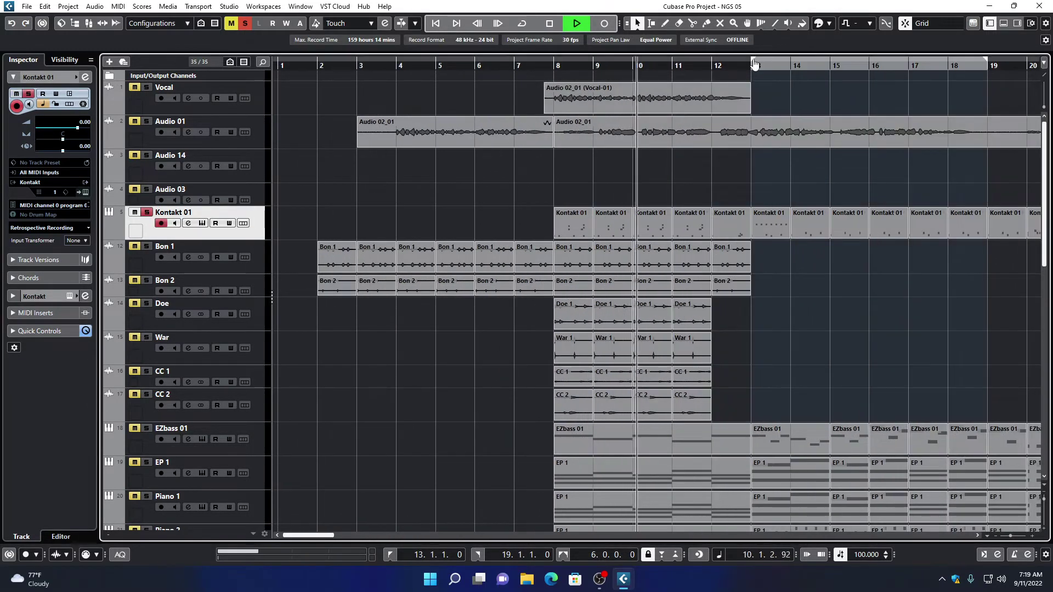
left_click_drag(761, 63, 557, 67)
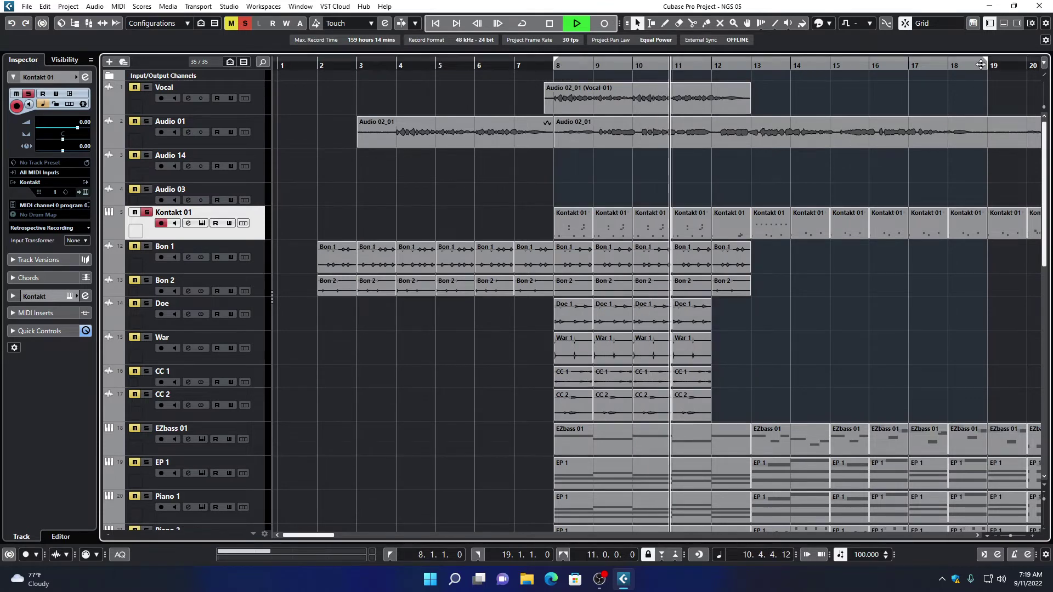
left_click_drag(990, 62, 755, 65)
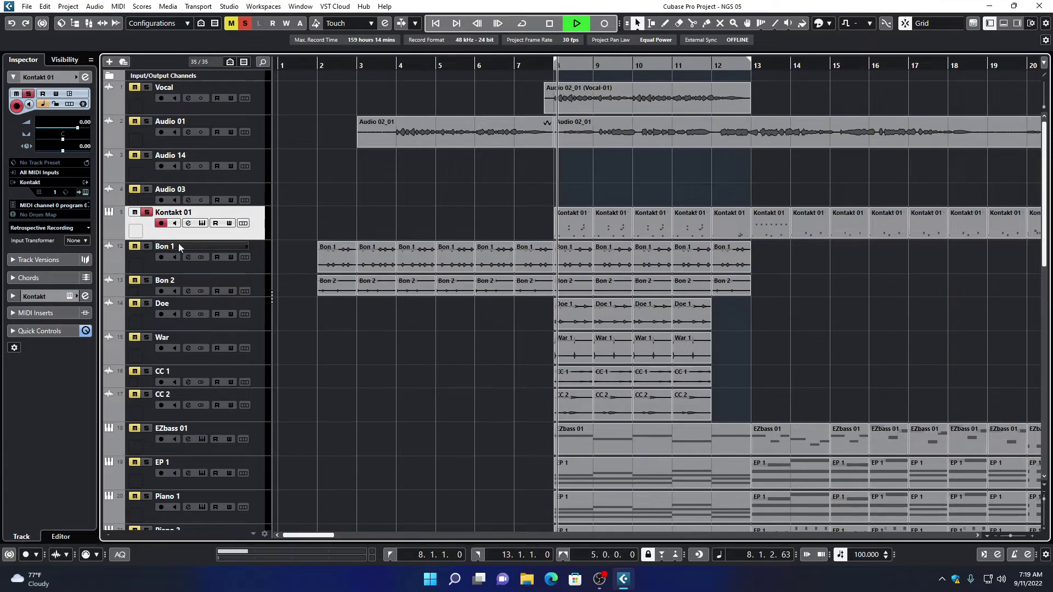
Add Bon 1 to the soloed tracks and lower its volume to -6.55.
left_click(149, 245)
left_click(244, 271)
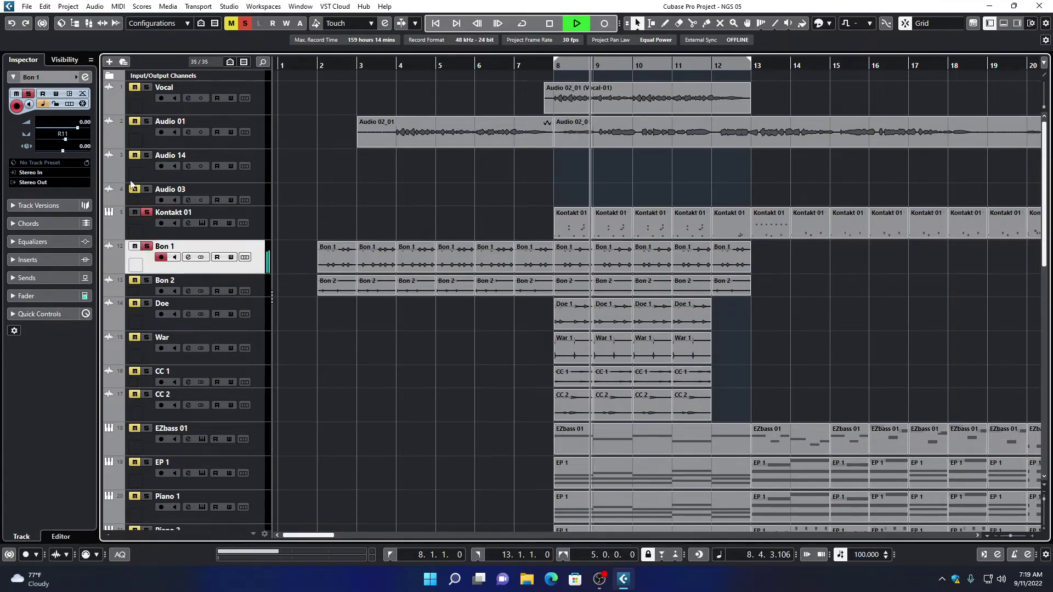
left_click_drag(78, 130, 62, 130)
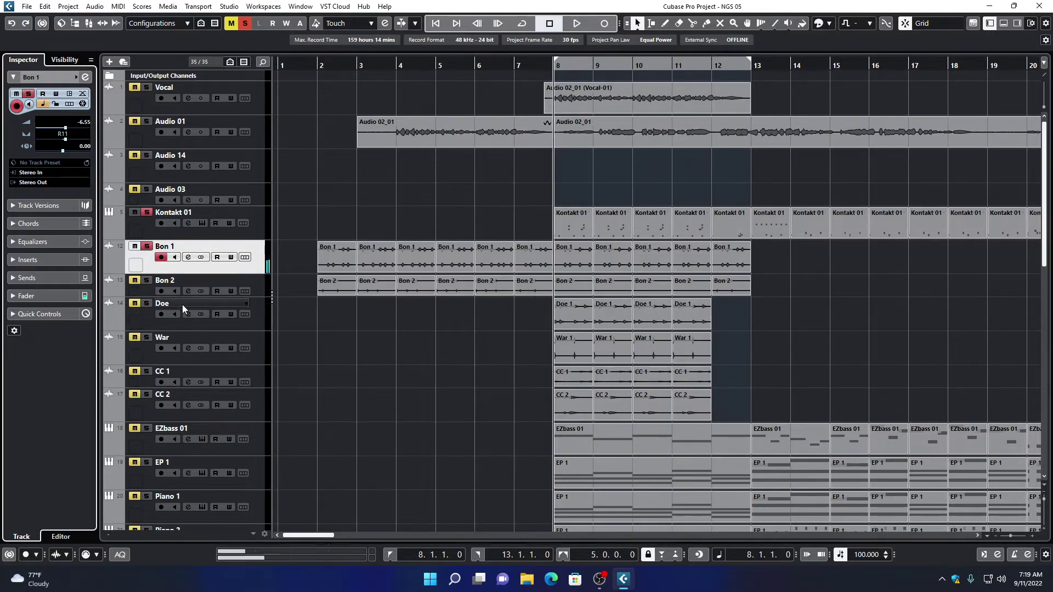
Add Doe to the soloed tracks and set its volume to -6.55 and its pan to R68.
left_click(145, 303)
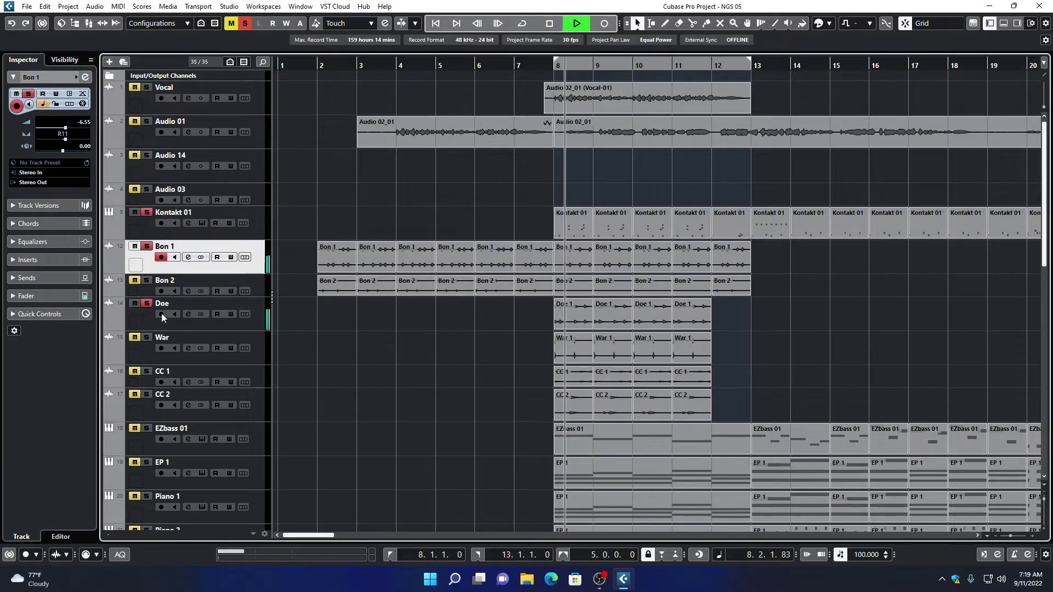
left_click(252, 323)
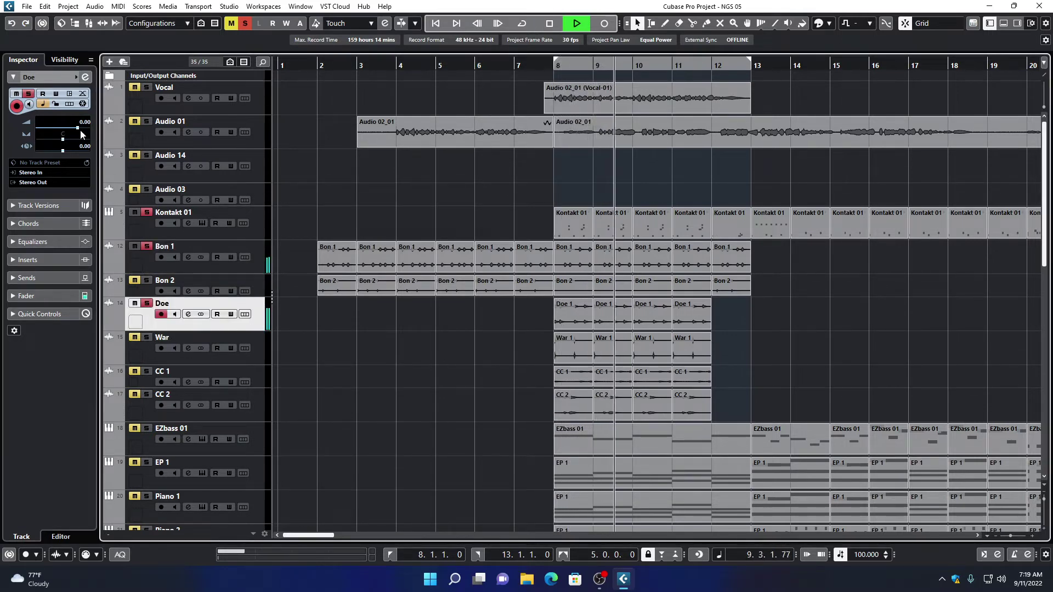
mouse_move(77, 129)
left_mouse_down()
mouse_move(64, 130)
mouse_move(80, 143)
left_mouse_up()
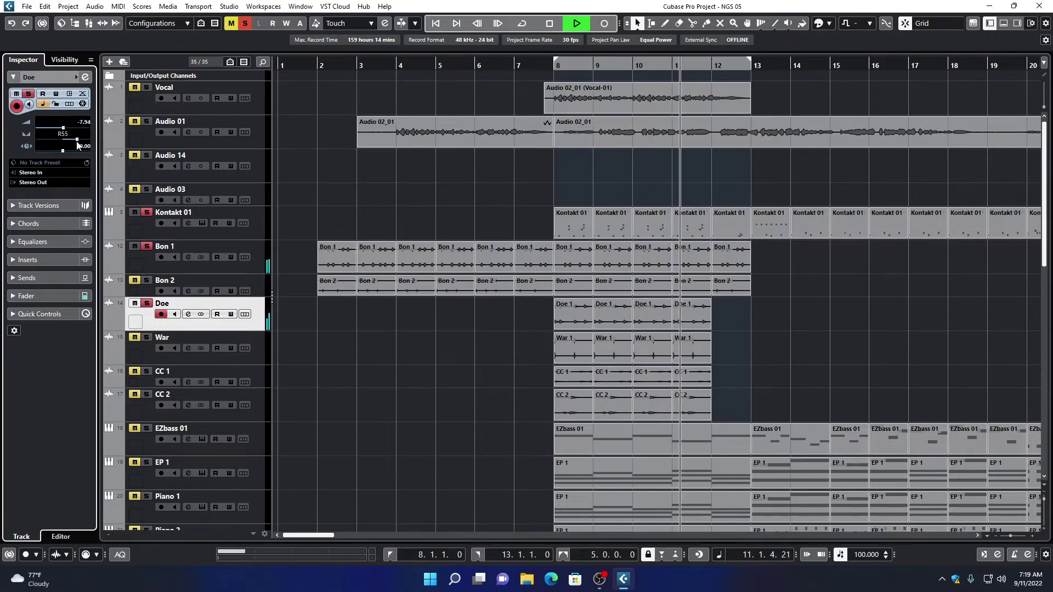
scroll(80, 144, "up", 2)
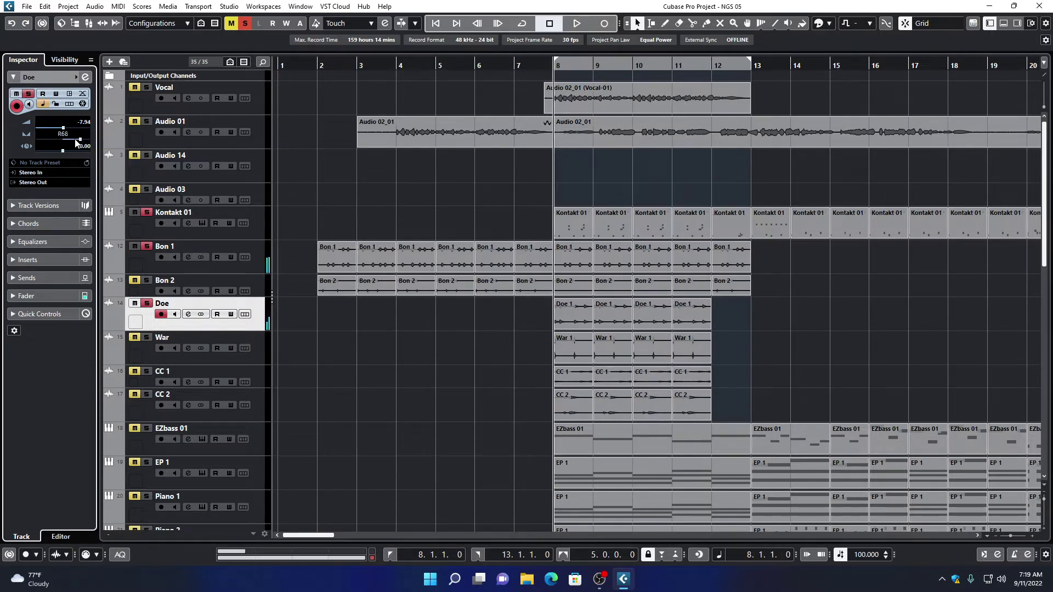
scroll(70, 132, "up", 3)
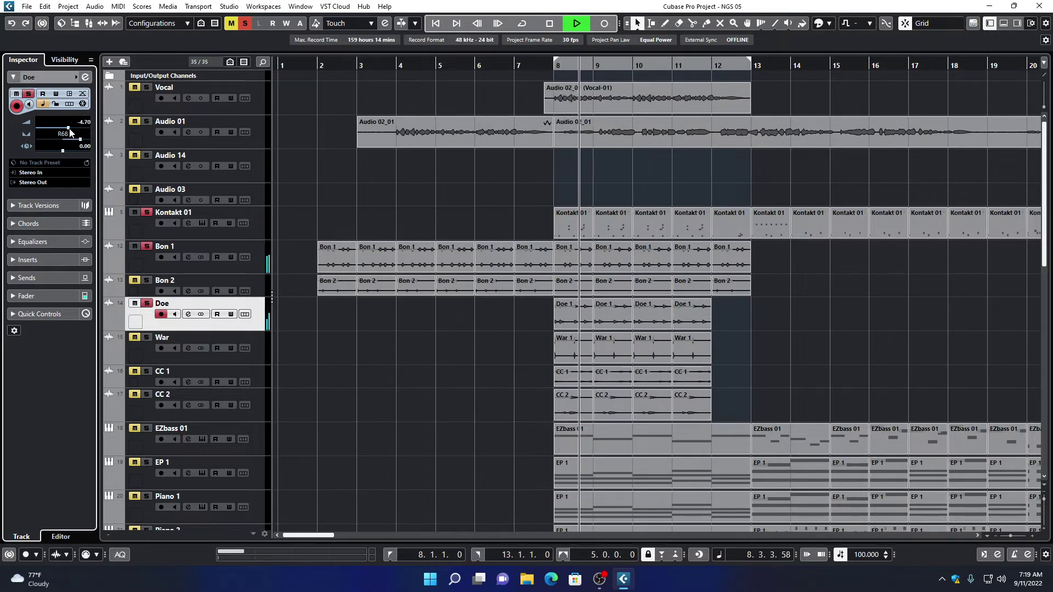
left_click_drag(70, 132, 67, 132)
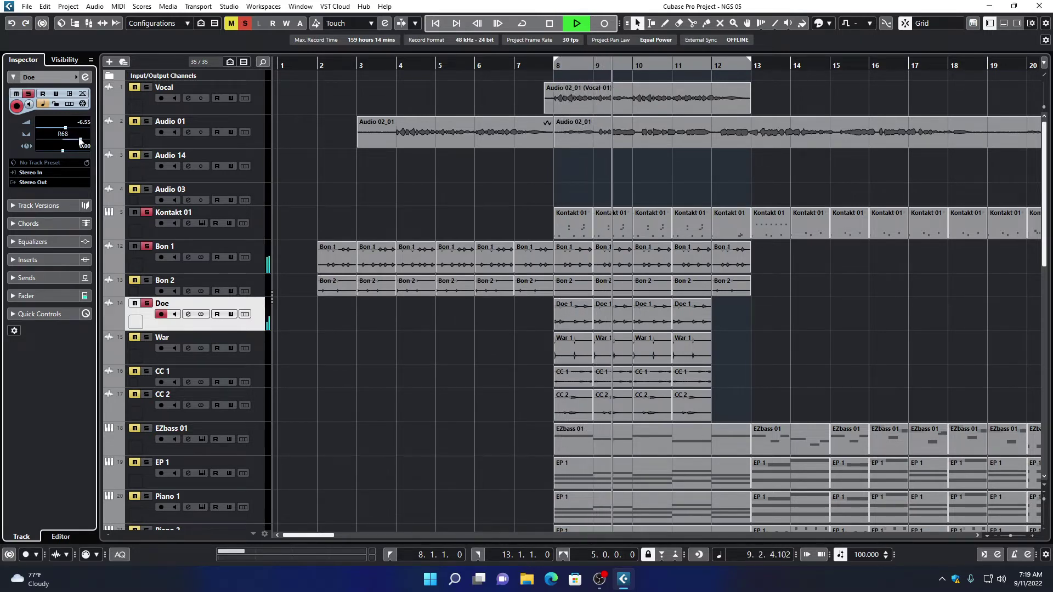
Pan the Bon 1 track to L64.
left_click(240, 268)
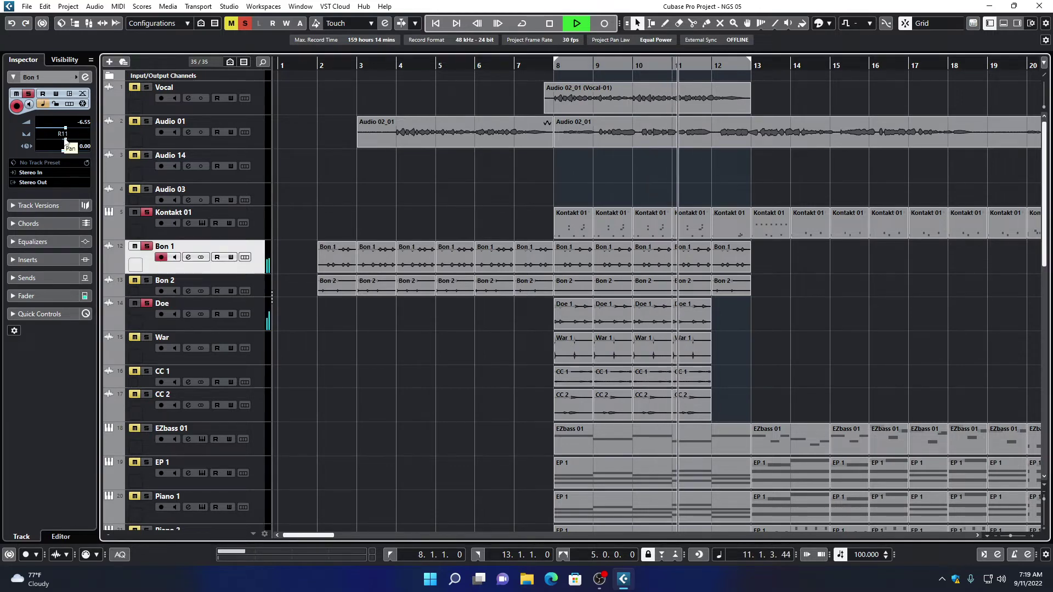
left_click_drag(65, 141, 63, 144)
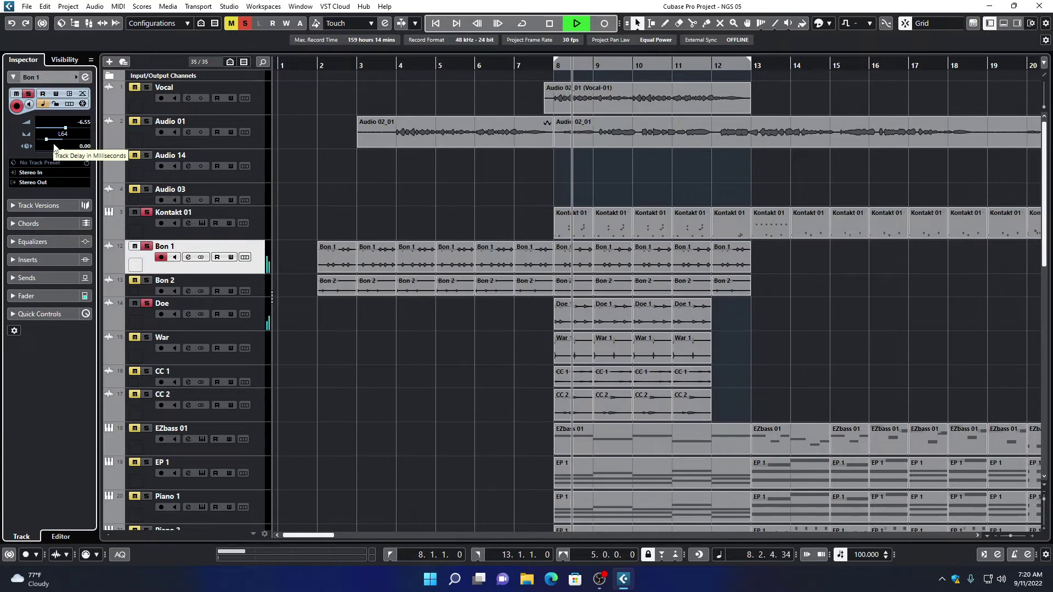
Fine-tune the Doe track's volume to -6.41 in its channel settings, close them and restart playback from bar 8.
left_click(253, 323)
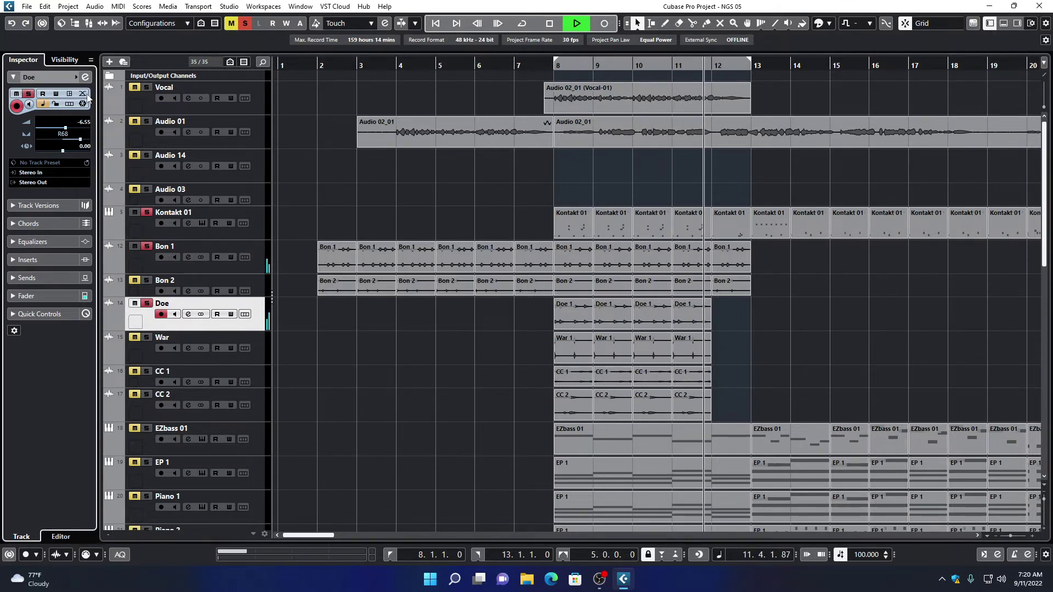
key("KP_1")
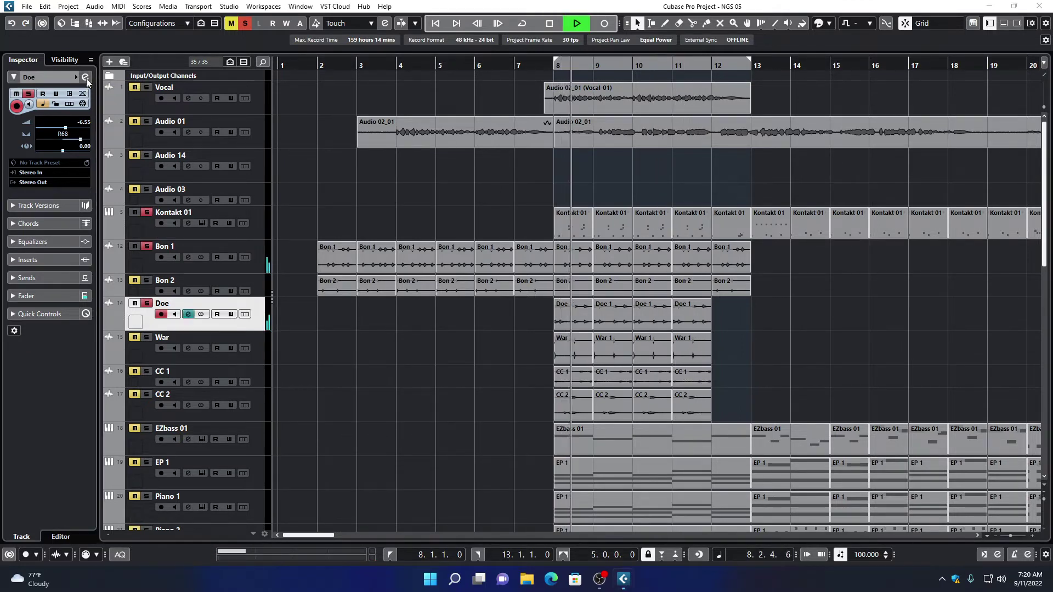
left_click(87, 78)
left_click_drag(690, 225, 690, 225)
left_click(729, 70)
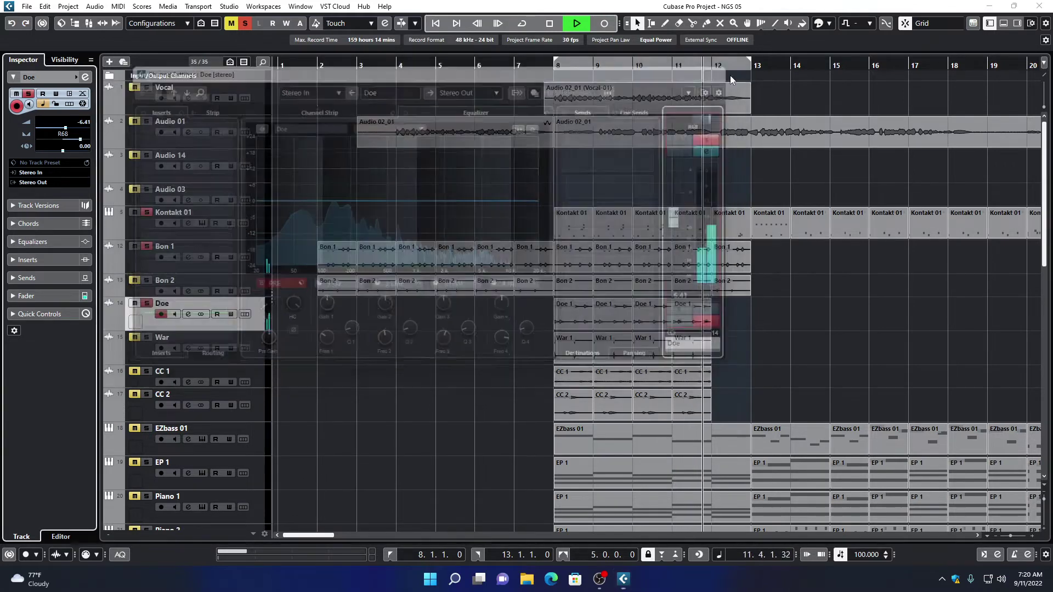
key("space")
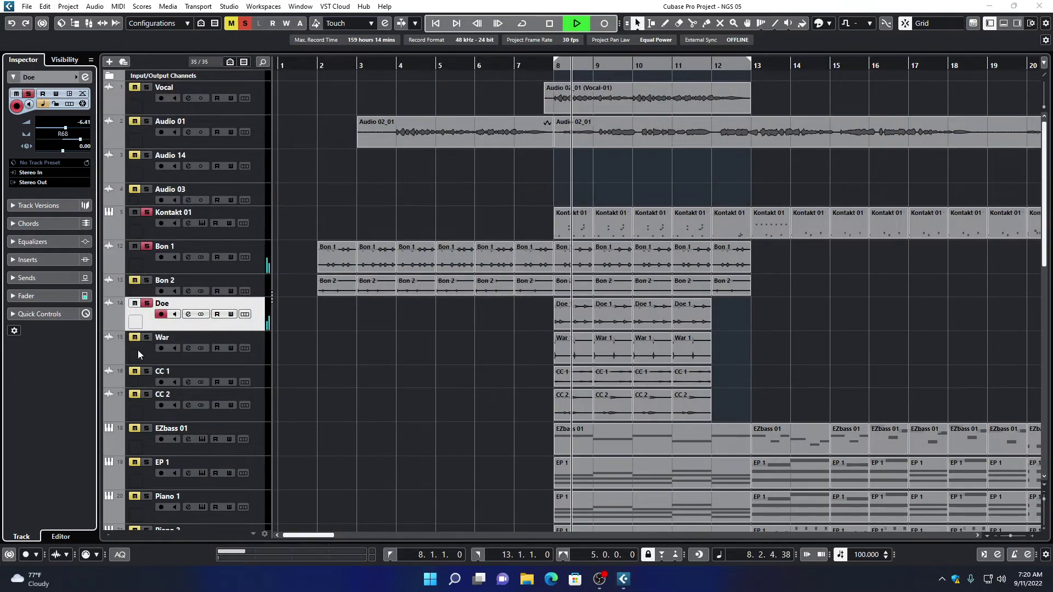
Rebalance the Bon 1 track to volume -4.34 and pan L68 while replaying the section from bar 8.
left_click(163, 268)
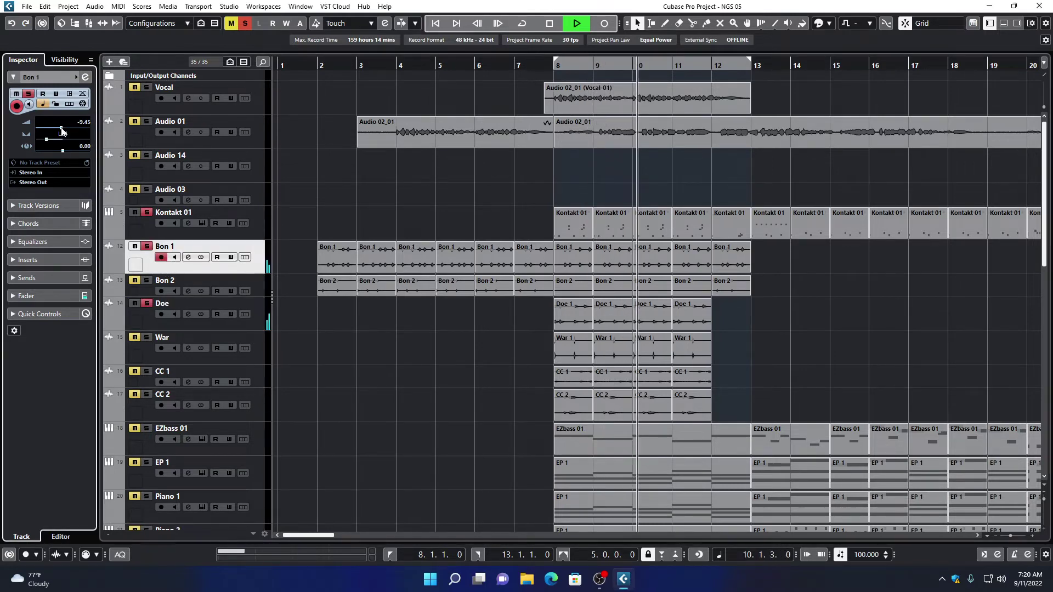
mouse_move(61, 128)
left_mouse_down()
mouse_move(49, 143)
mouse_move(63, 130)
left_mouse_up()
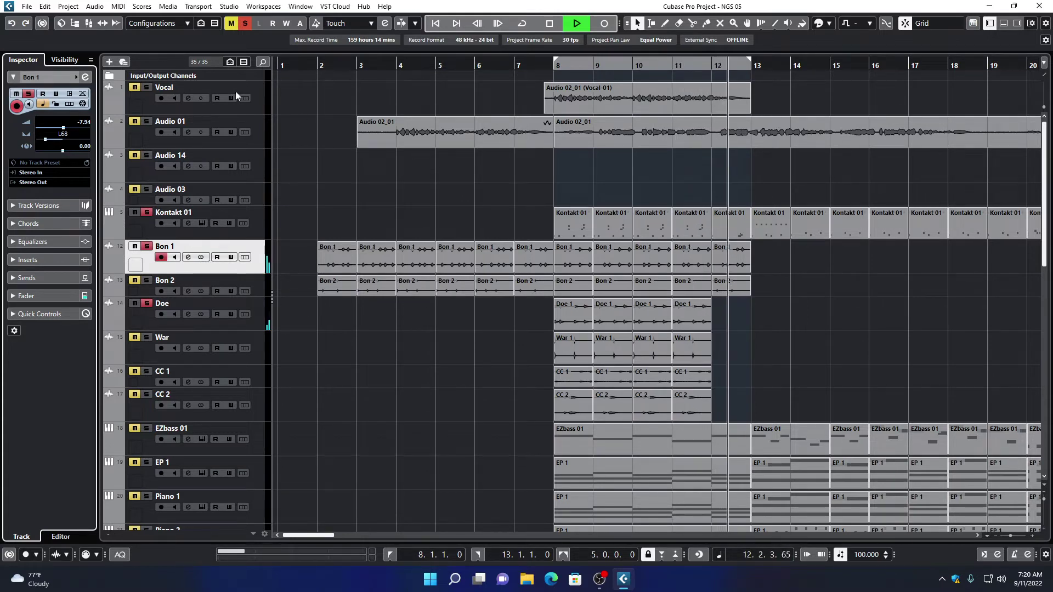
key("space")
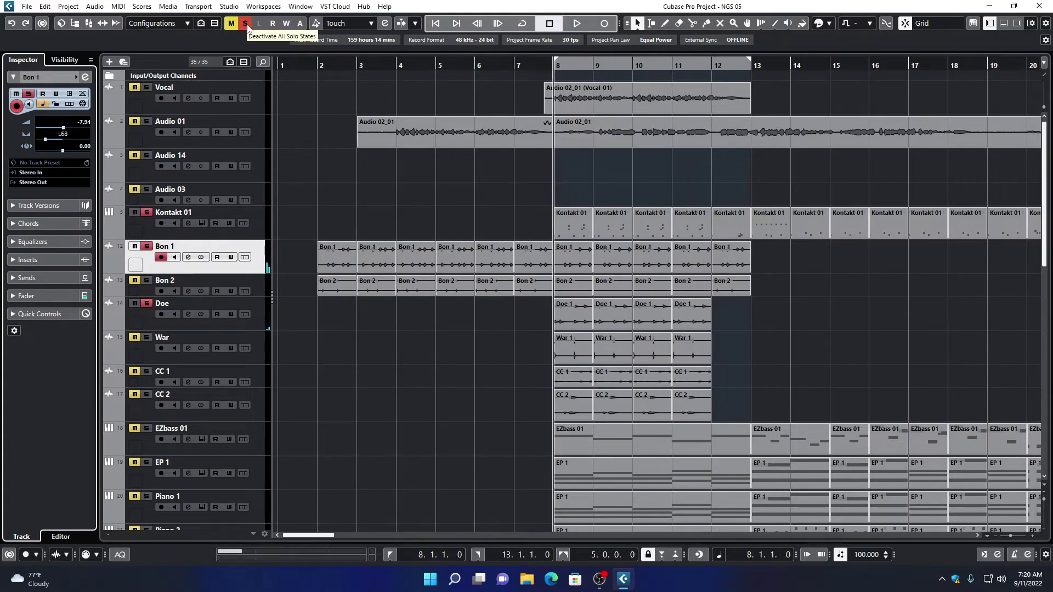
key("space")
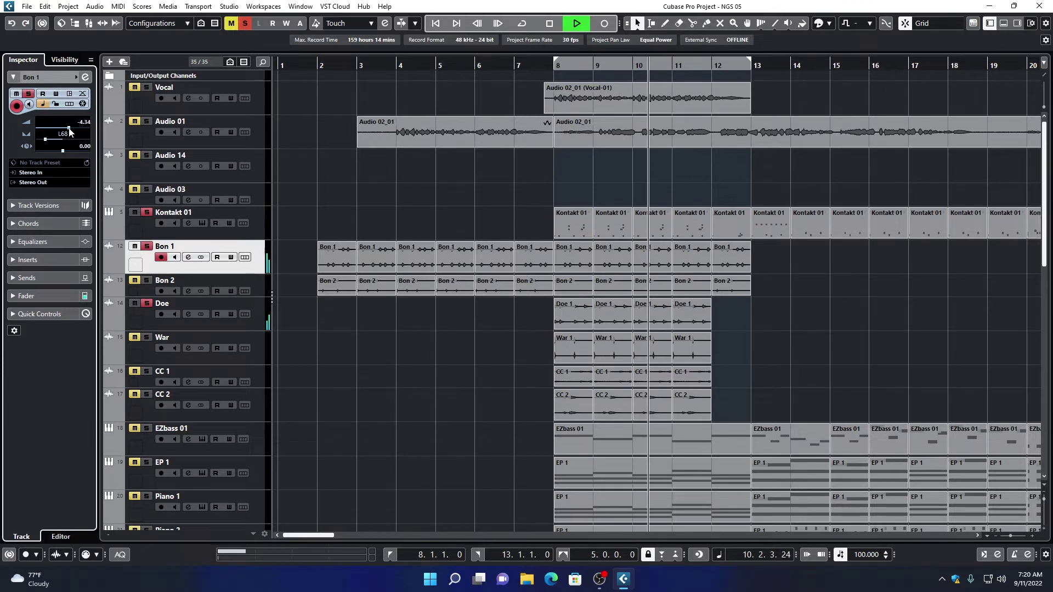
Add Bon 2 to the soloed tracks, enlarge its track height, and set its volume to -3.05 with pan at L11.
left_click(225, 324)
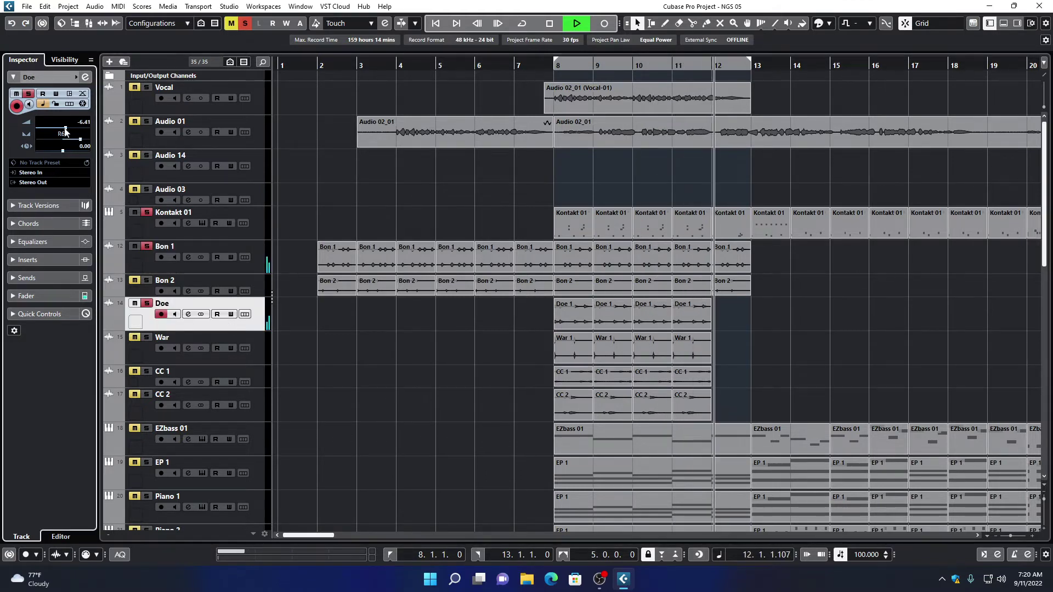
left_click(154, 282)
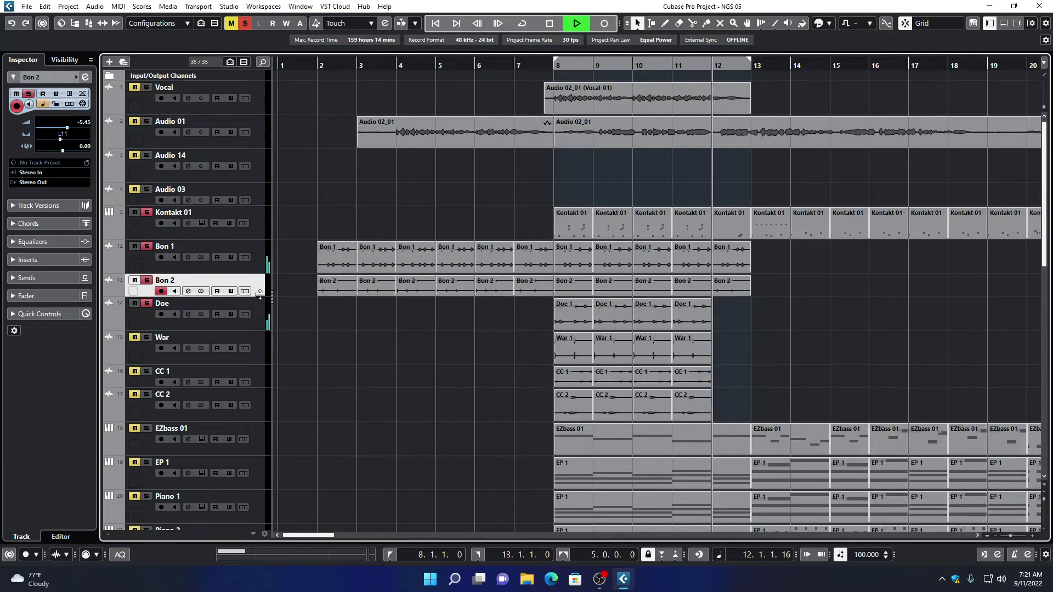
left_click_drag(261, 297, 260, 345)
key("space")
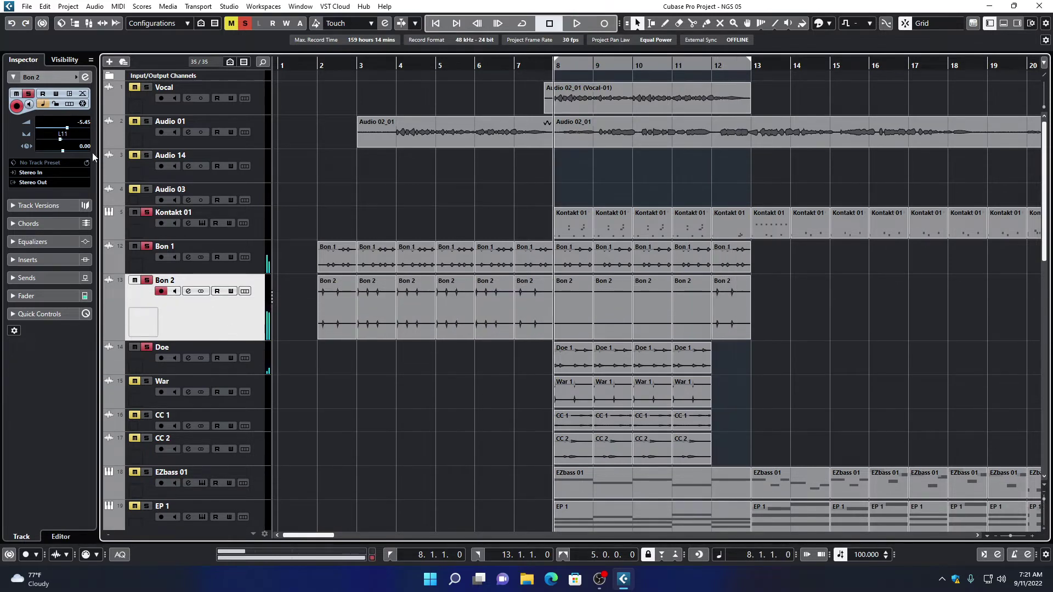
key("space")
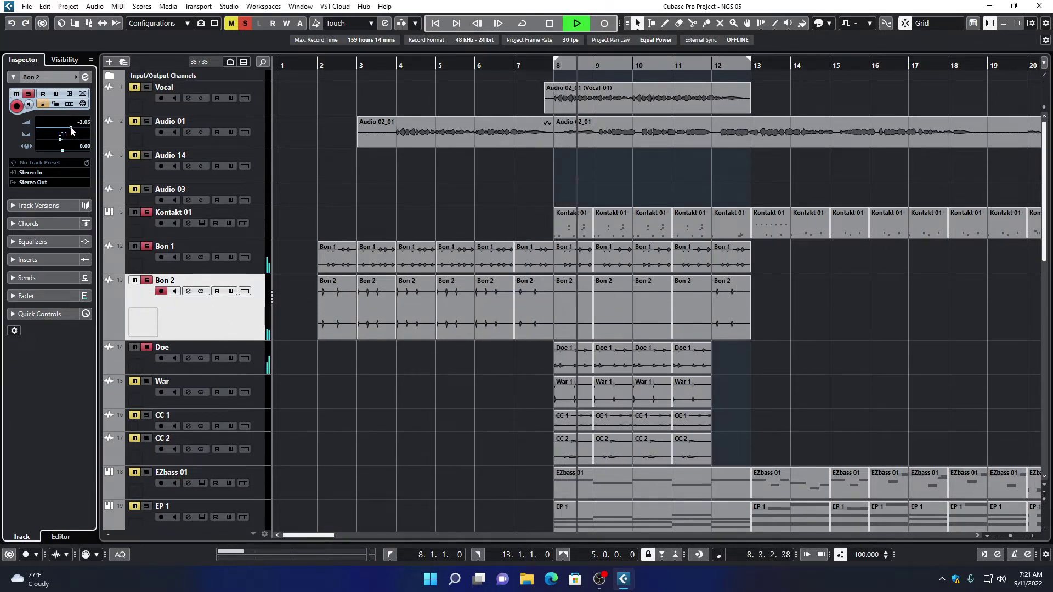
Play from bar 2 and refine the Bon 2 track to pan L23 and volume -2.47.
left_click(317, 69)
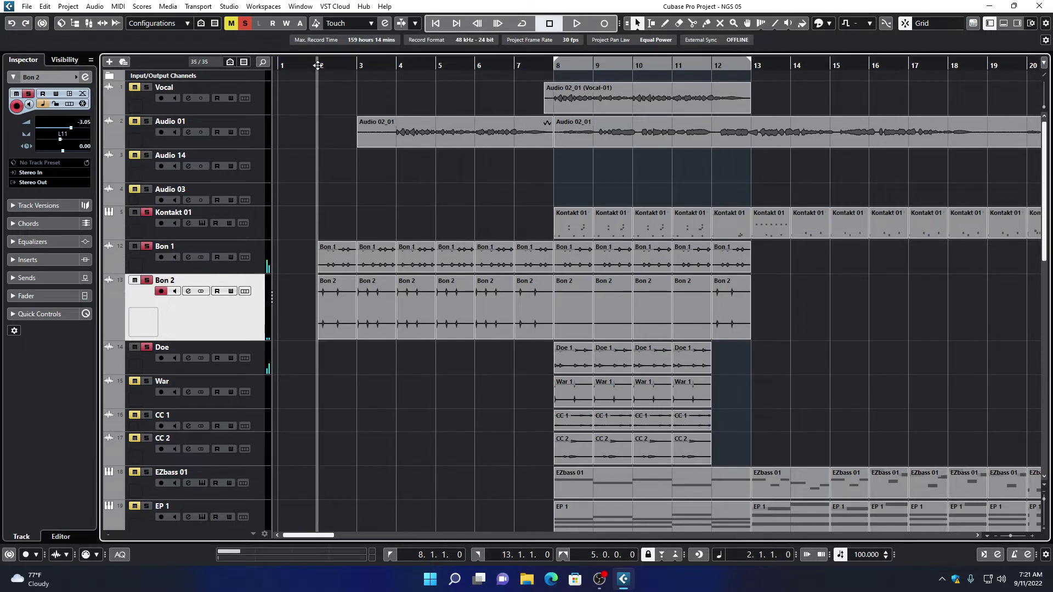
key("space")
left_click_drag(62, 142, 58, 143)
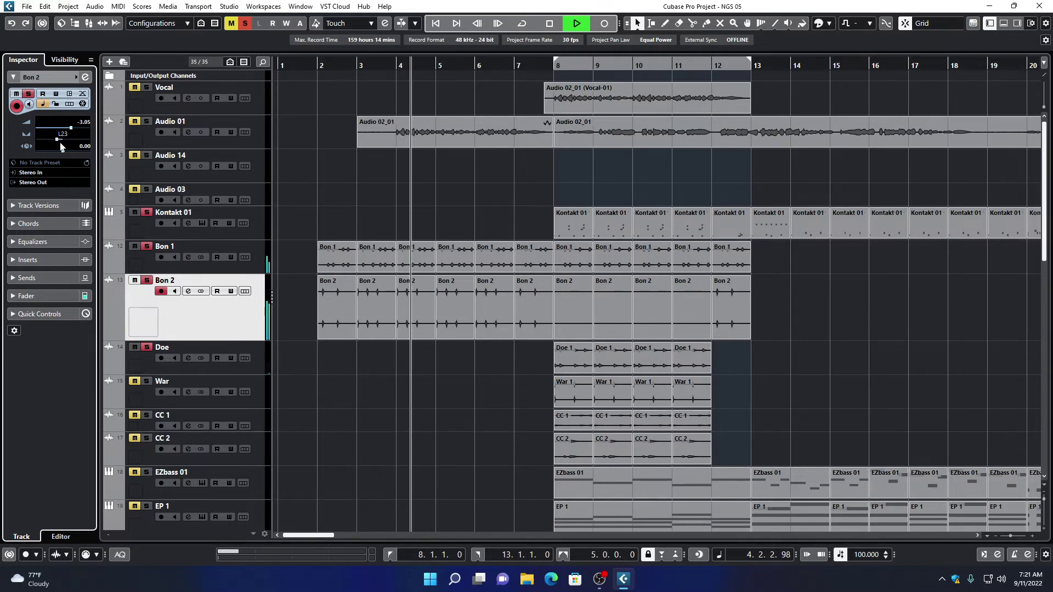
key("space")
key("space")
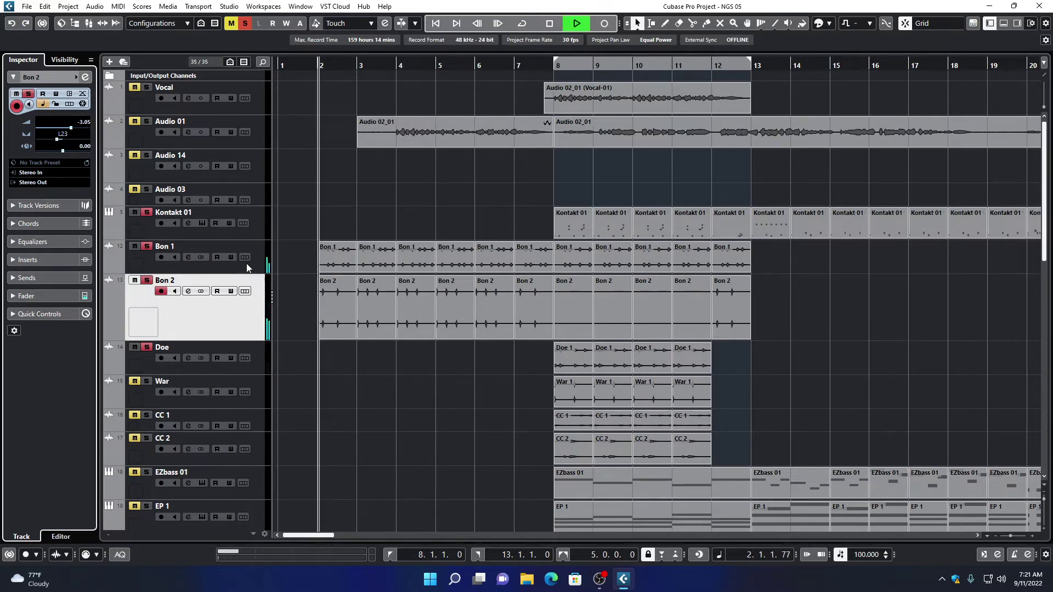
left_click_drag(71, 132, 73, 132)
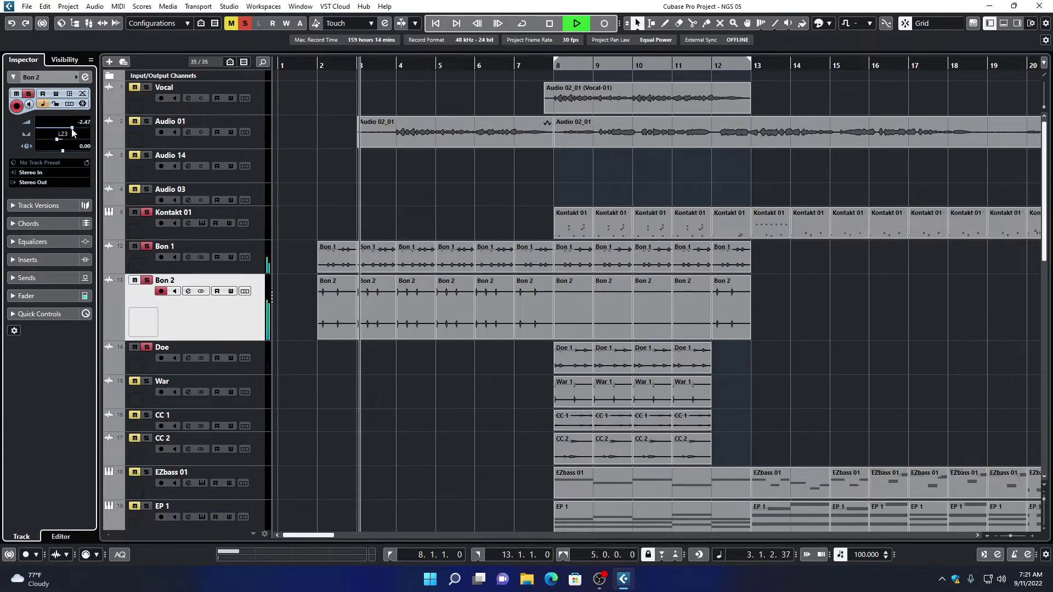
Set the Bon 1 track to volume -2.47 and pan L53, and replay from bar 8.
left_click(229, 269)
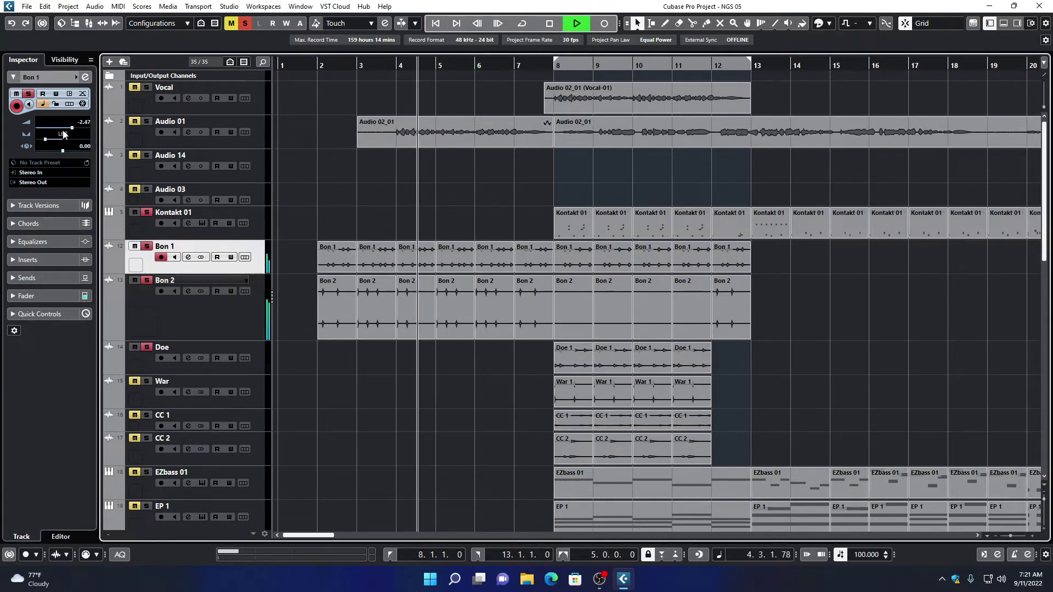
left_click_drag(47, 143, 50, 142)
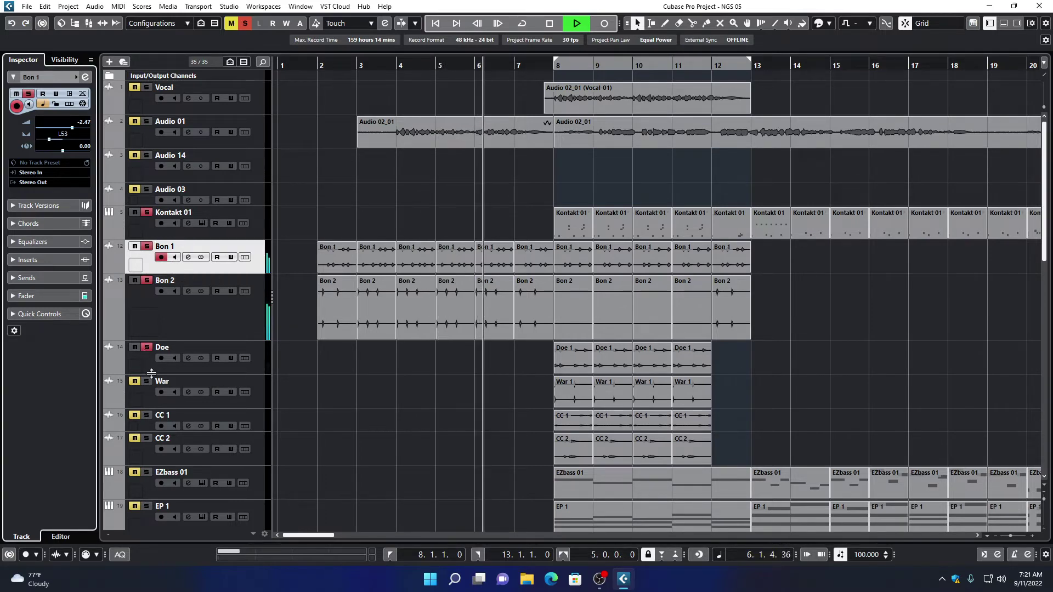
double_click(555, 62)
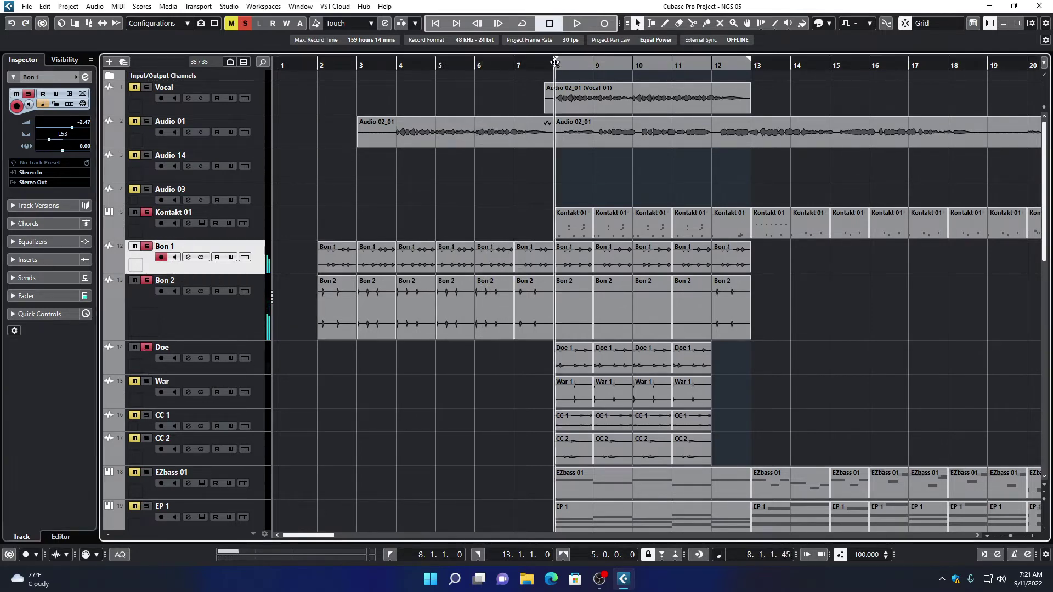
key("space")
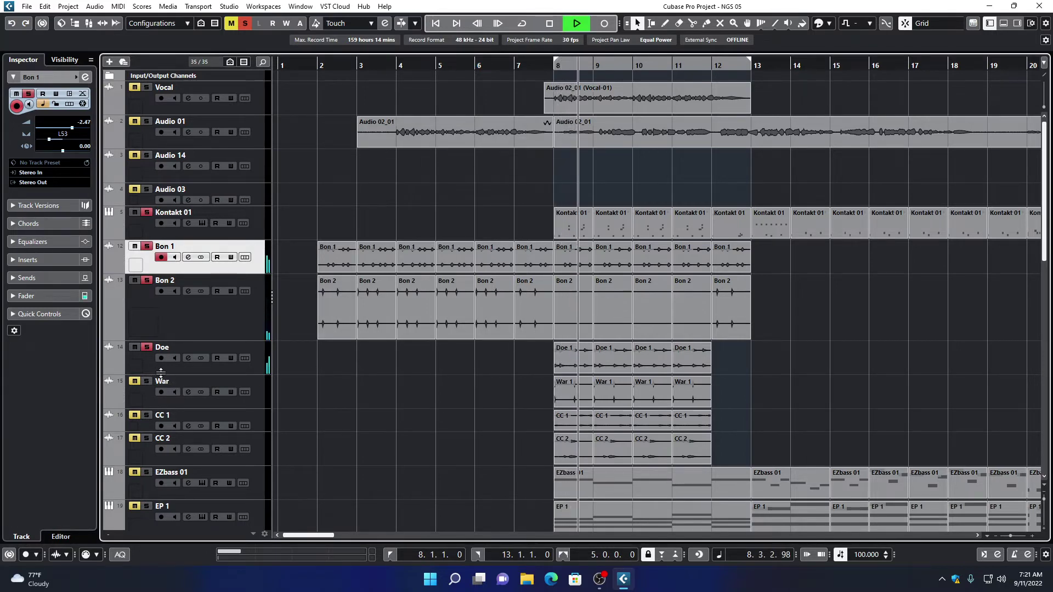
Set the Doe track to volume -4.70 and pan R45, and reduce the Bon 2 track to its smaller height.
left_click(207, 373)
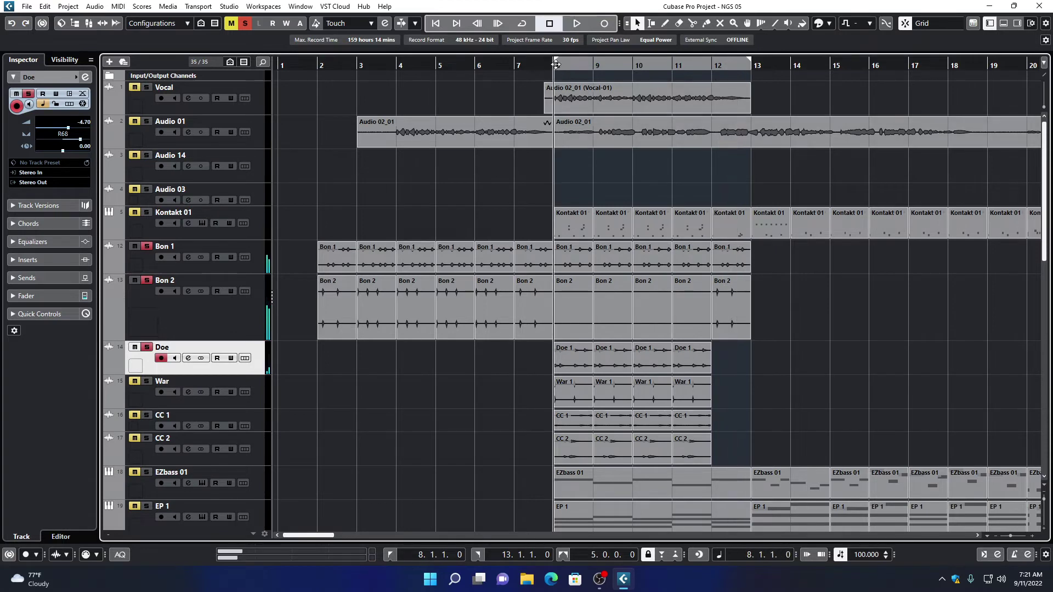
left_click_drag(244, 339, 247, 299)
left_click(253, 324)
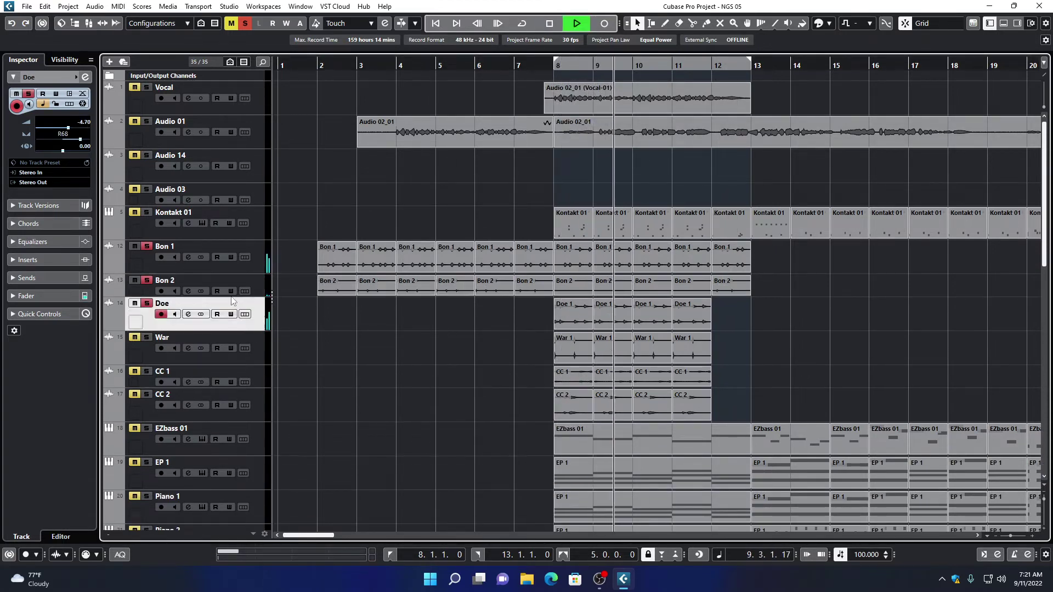
left_click_drag(89, 144, 79, 142)
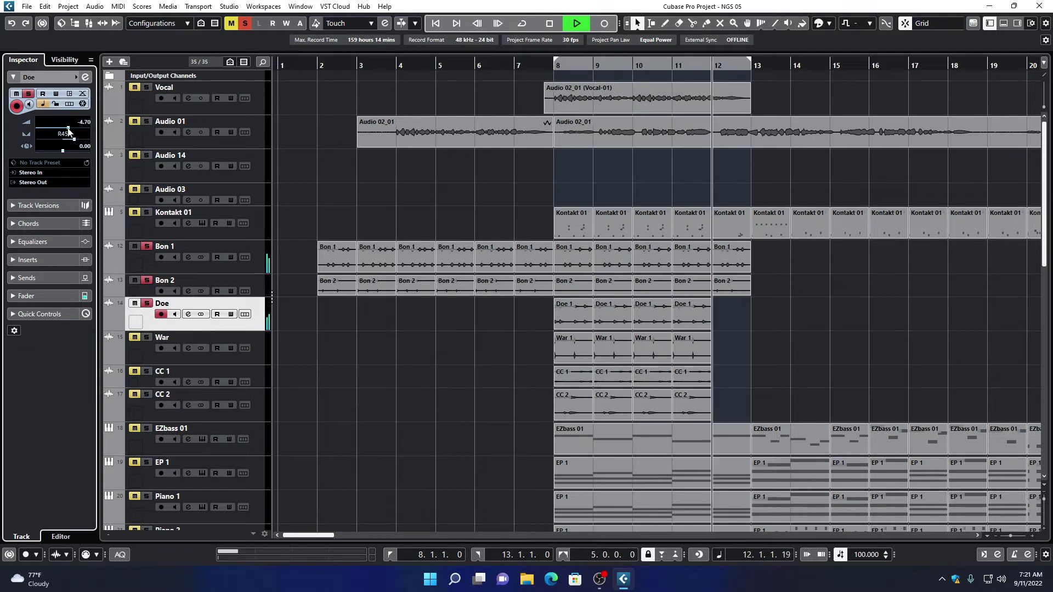
Replay from bar 8 with Kontakt 01's solo off, solo it again and select it to compare the percussion balance.
key("space")
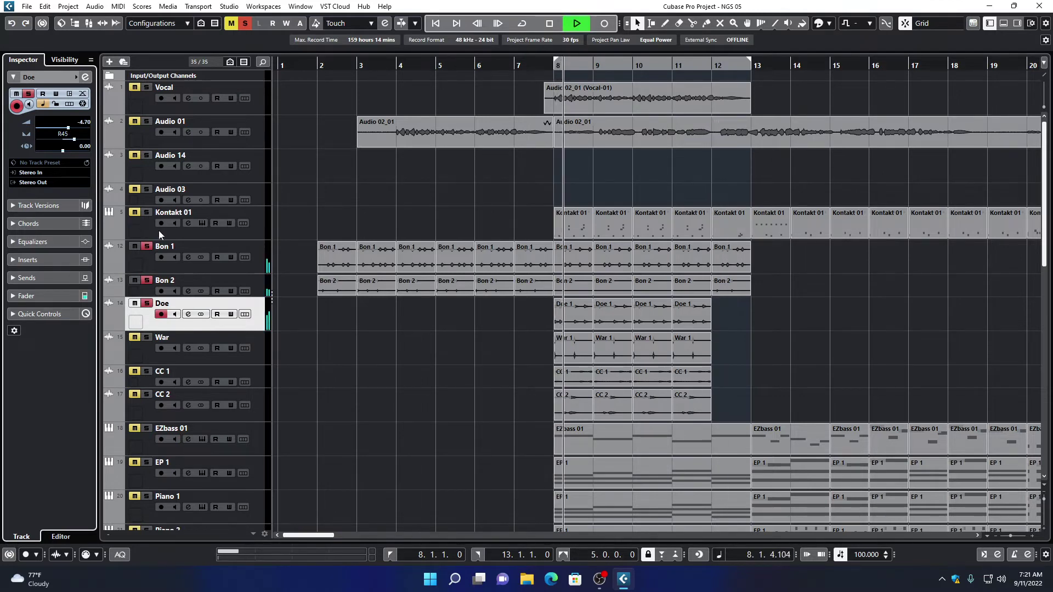
left_click(147, 212)
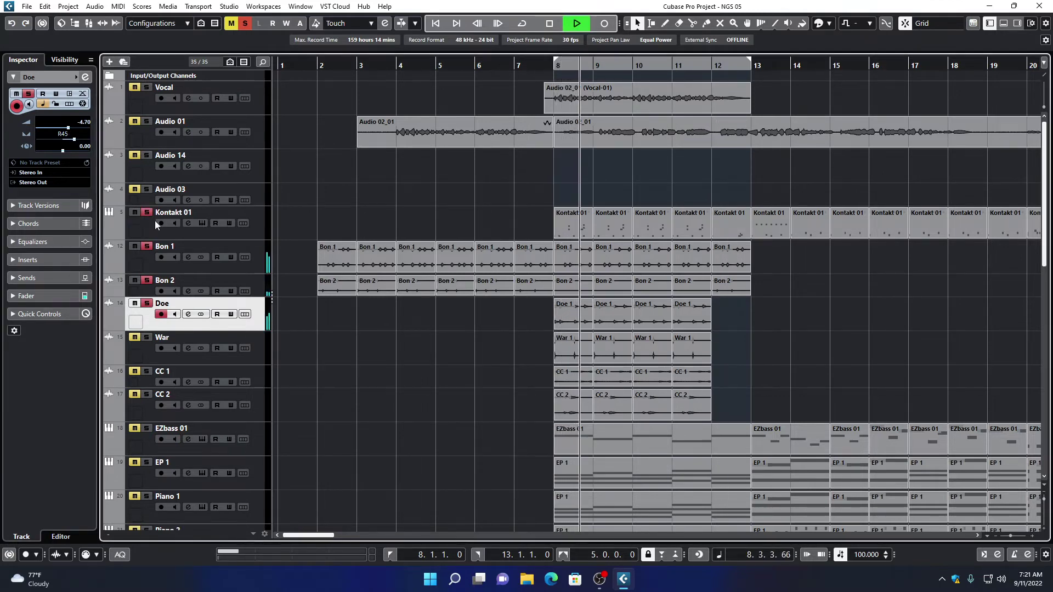
left_click(248, 234)
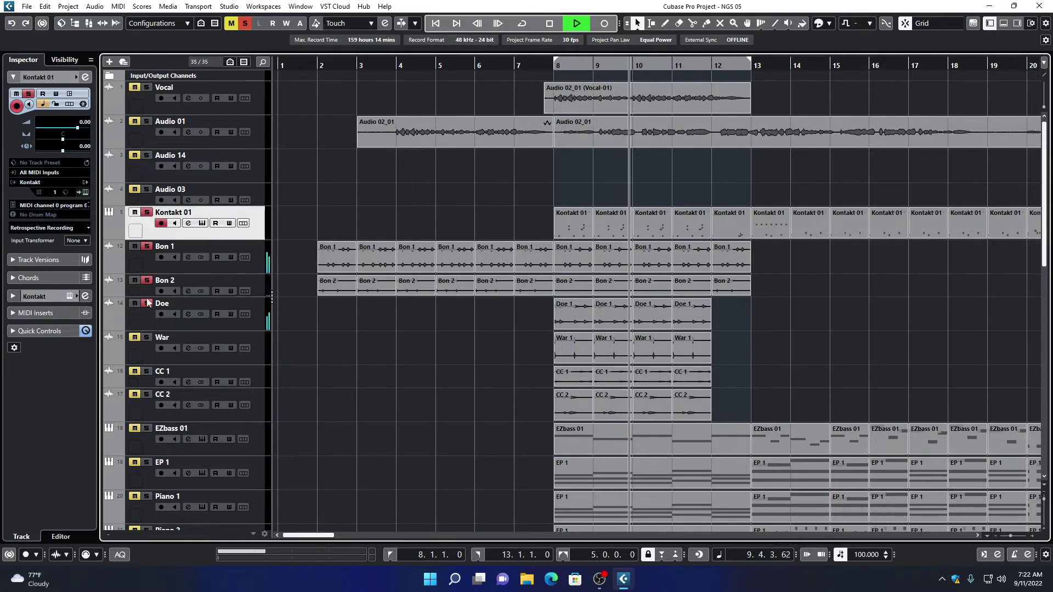
Raise the Doe track's volume to -2.75 and replay from bar 8.
left_click(225, 323)
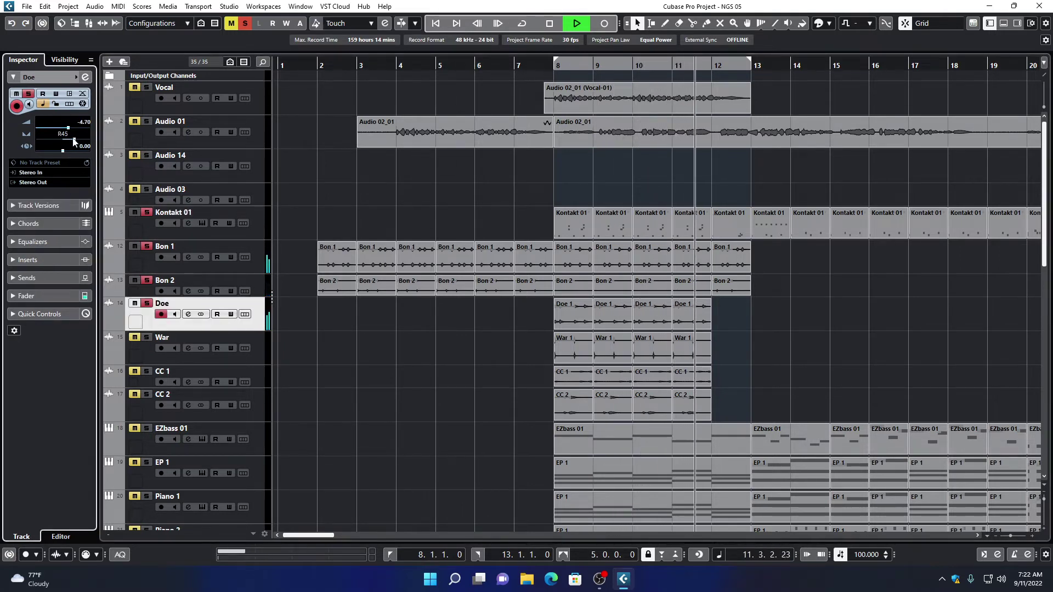
left_click_drag(68, 128, 72, 132)
key("space")
key("space")
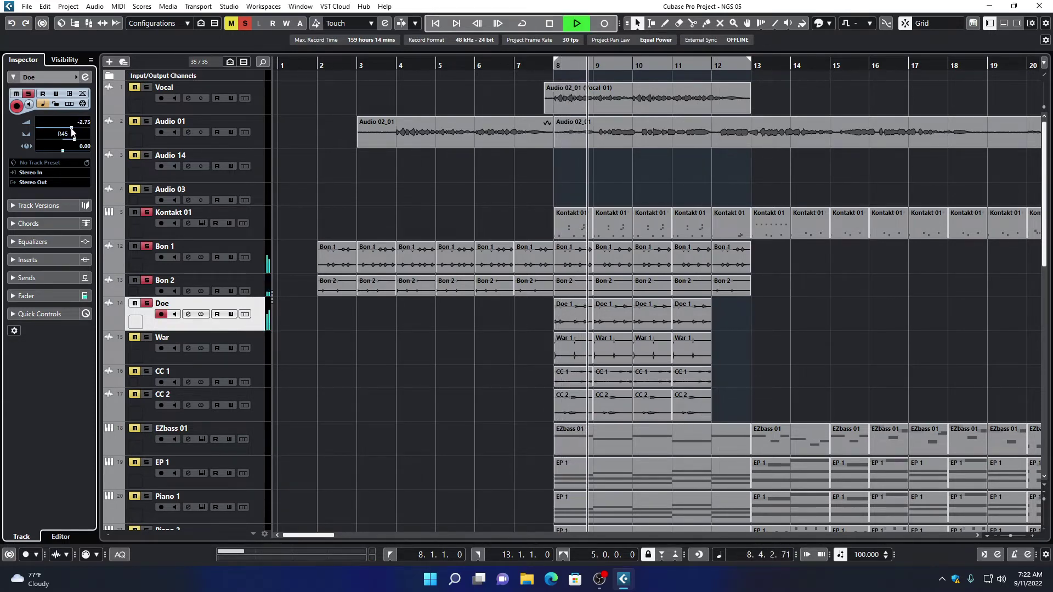
Lower the Bon 1 track's volume to -5.07 and stop playback.
left_click(243, 269)
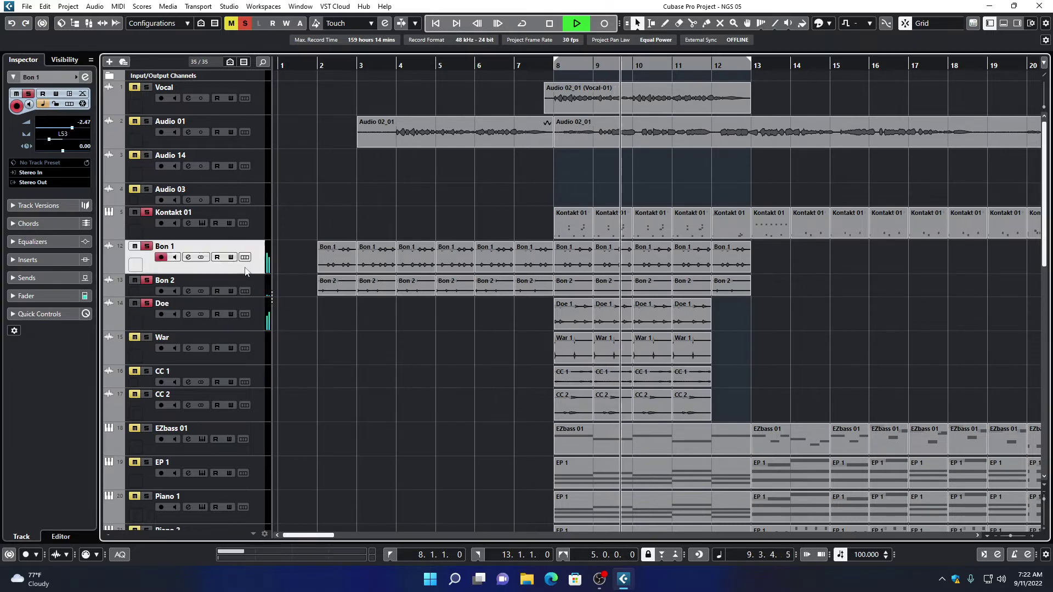
left_click_drag(72, 128, 70, 131)
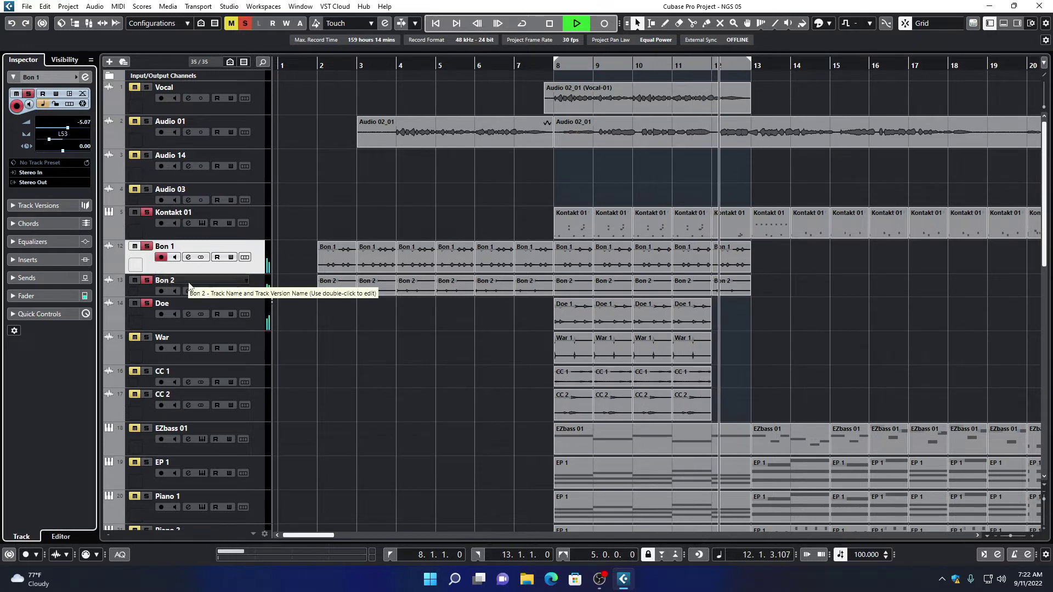
key("space")
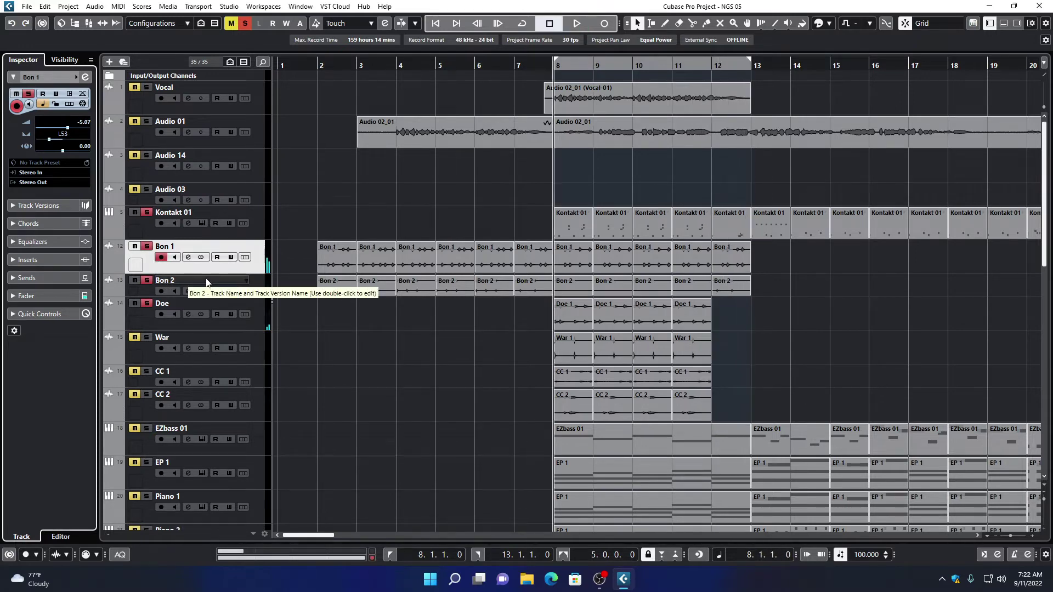
Add War to the soloed tracks and set its volume to -7.23 and its pan to L30 during playback from bar 8.
key("space")
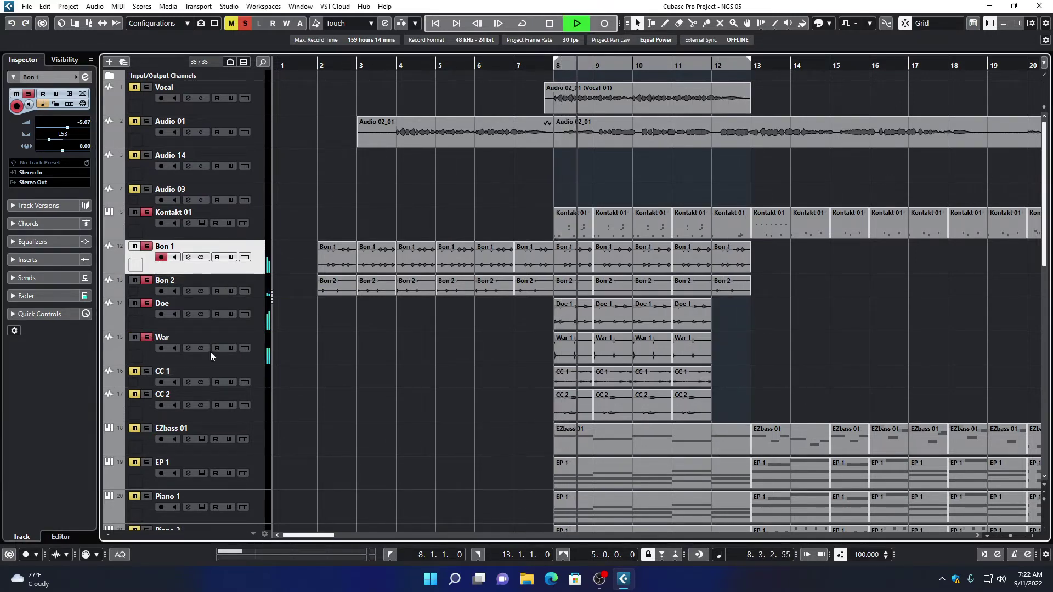
left_click(246, 362)
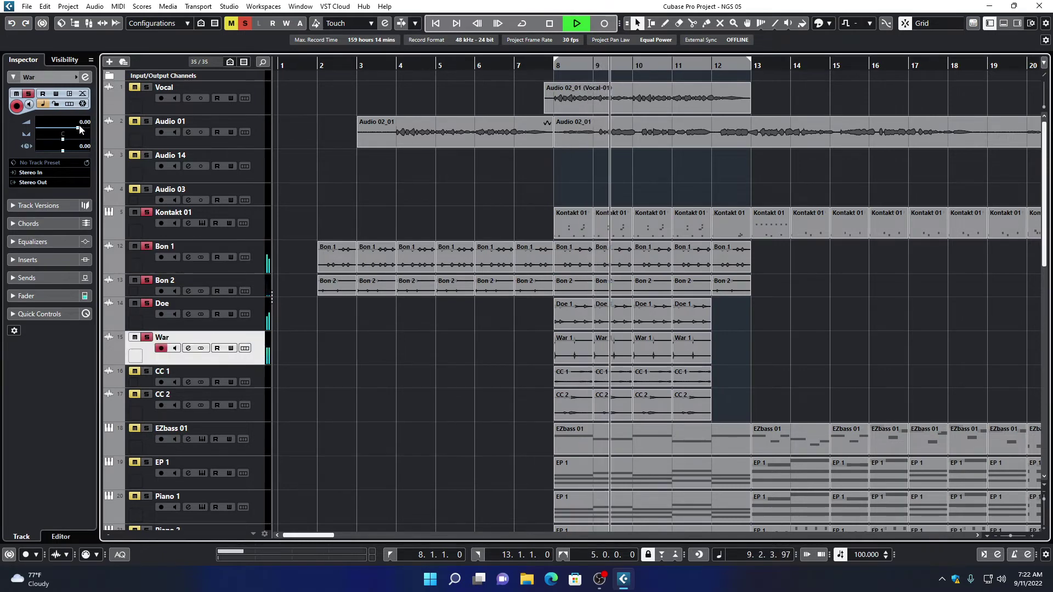
left_click_drag(78, 128, 67, 129)
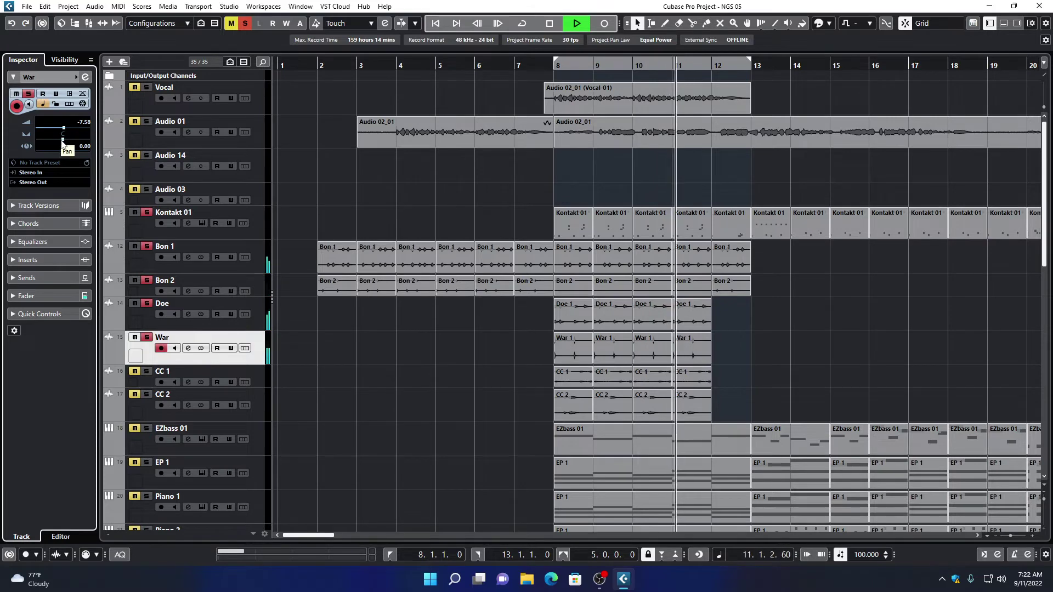
left_click_drag(62, 143, 56, 142)
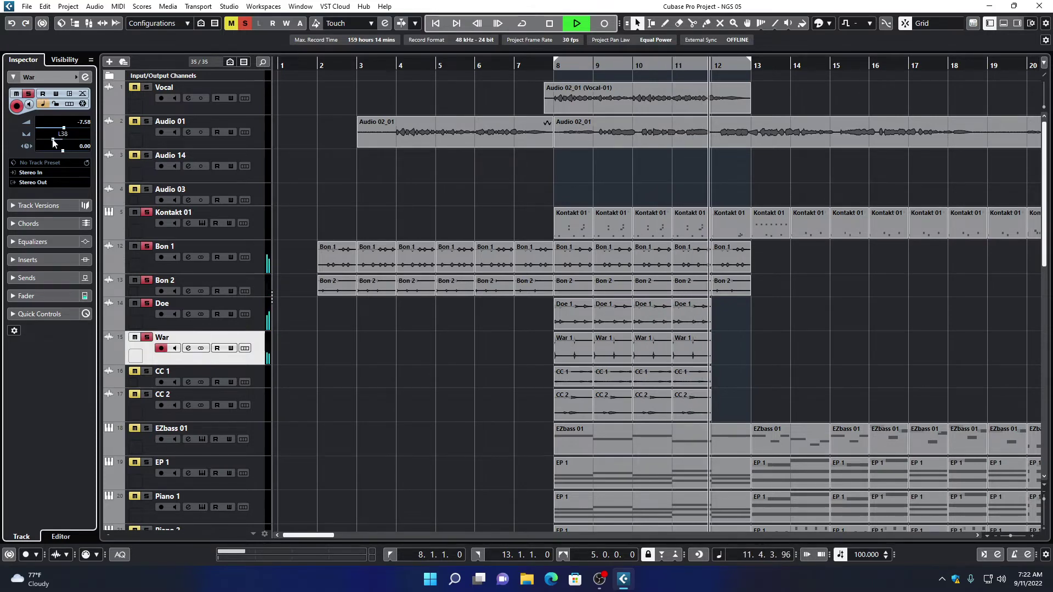
key("space")
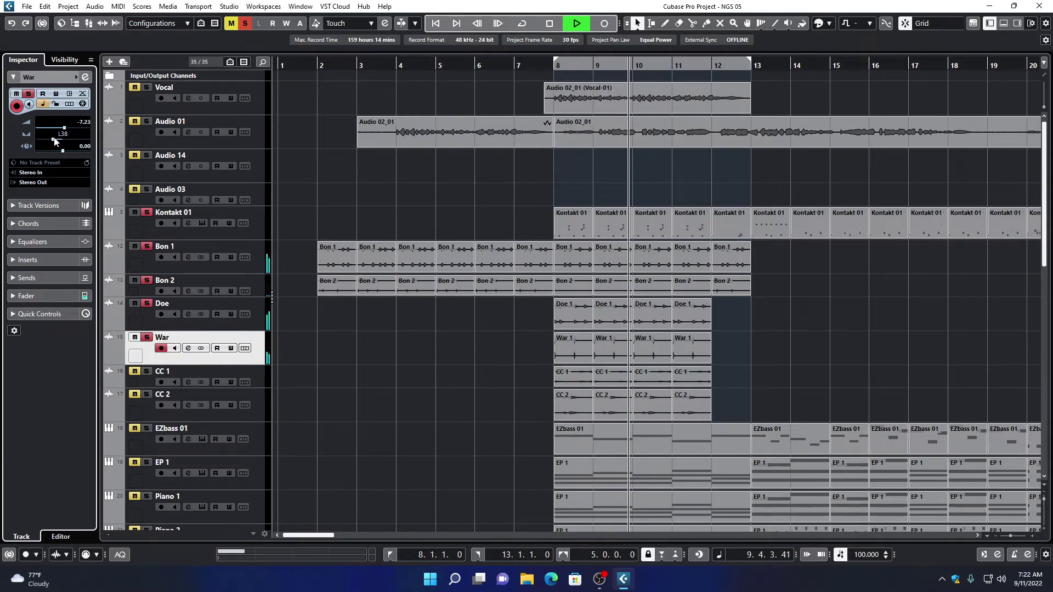
left_click_drag(55, 143, 61, 144)
Add CC 1 to the soloed tracks and set its volume to -12.9 and its pan to L72 during playback.
key("space")
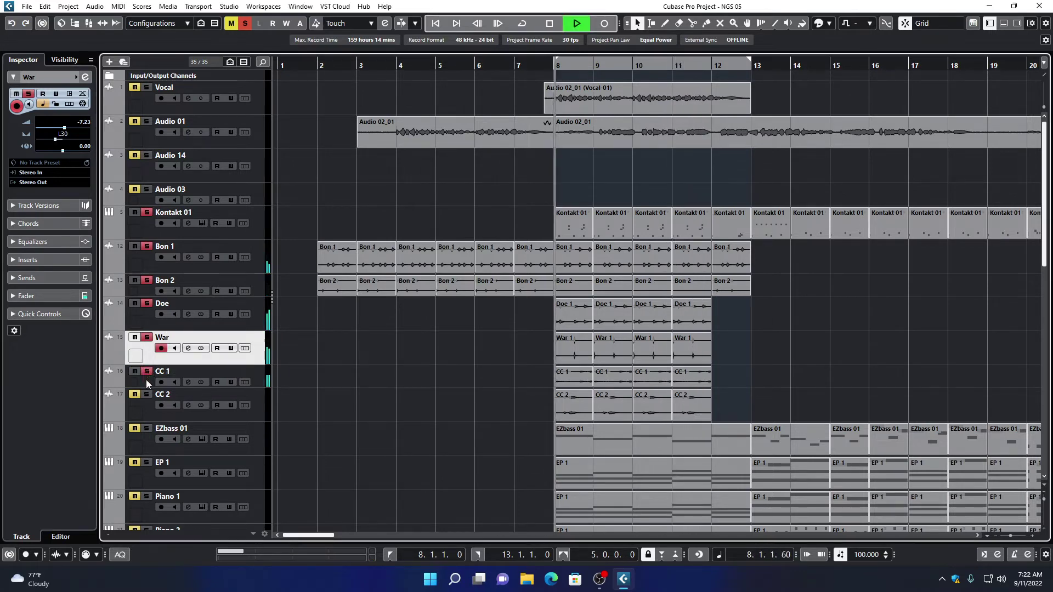
left_click(146, 384)
left_click_drag(64, 128, 45, 143)
key("space")
key("space")
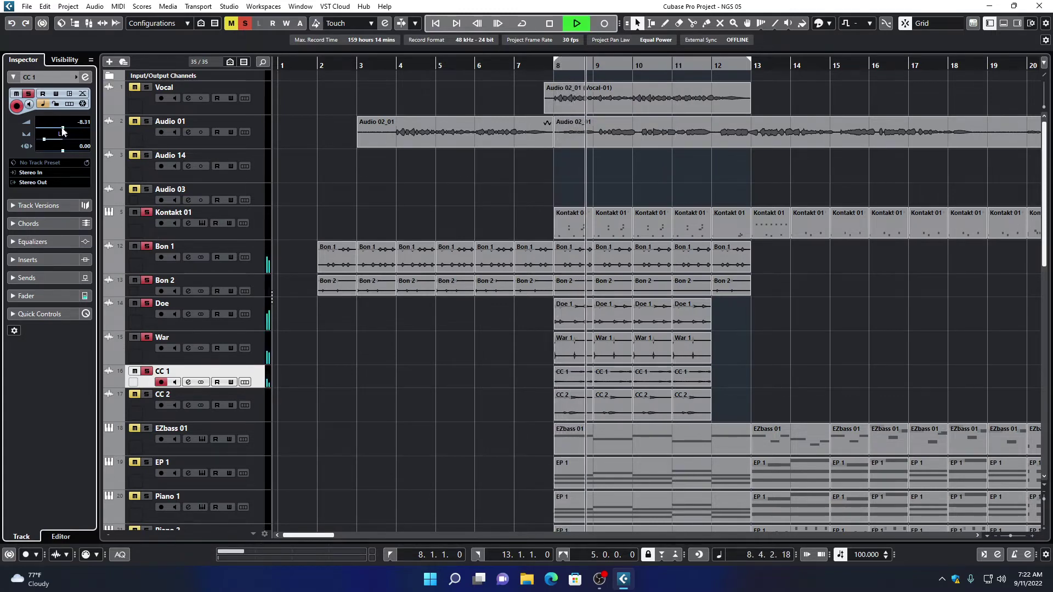
left_click_drag(55, 131, 57, 131)
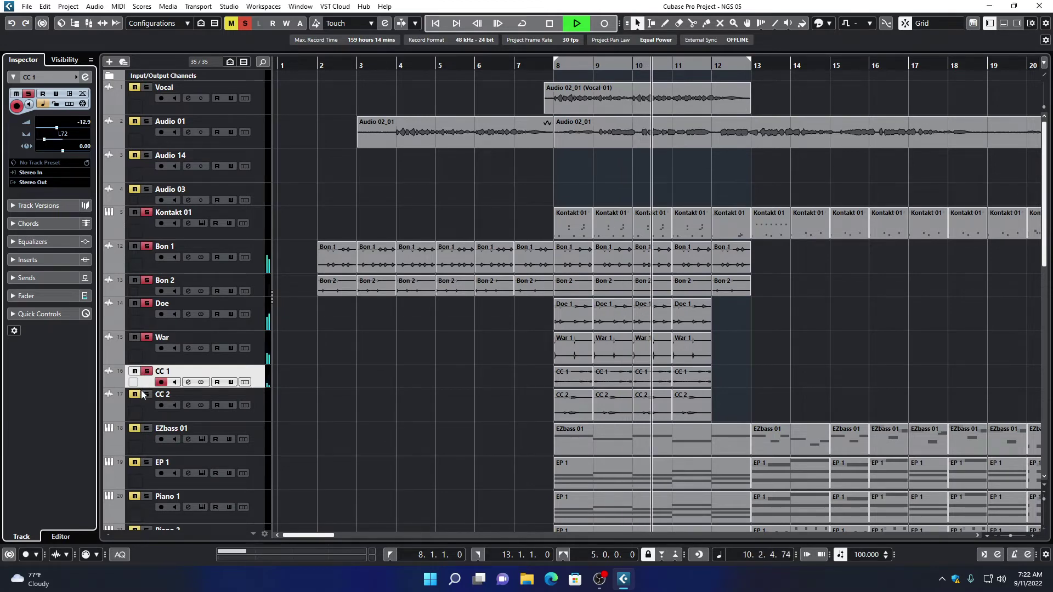
Add CC 2 to the soloed tracks, set its volume to -12.9 and pan to L55, and replay from bar 8.
left_click(181, 414)
key("space")
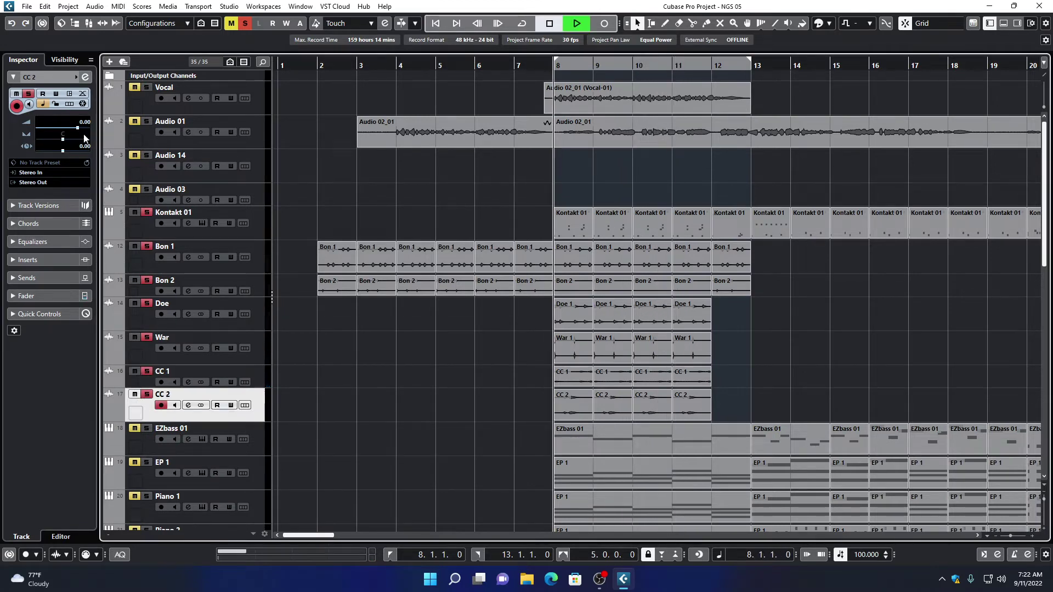
key("space")
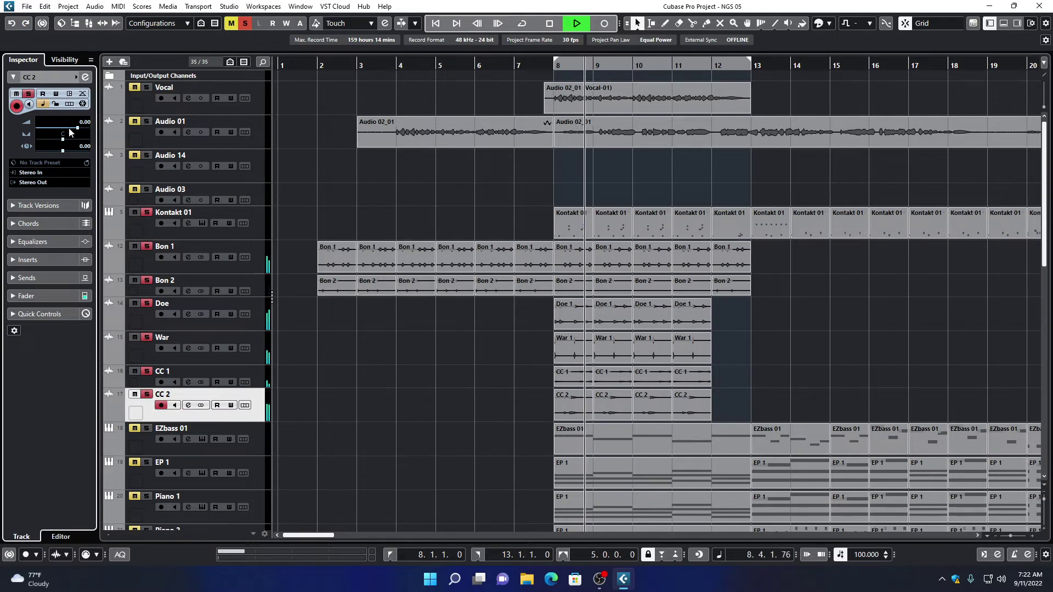
left_click_drag(75, 130, 50, 142)
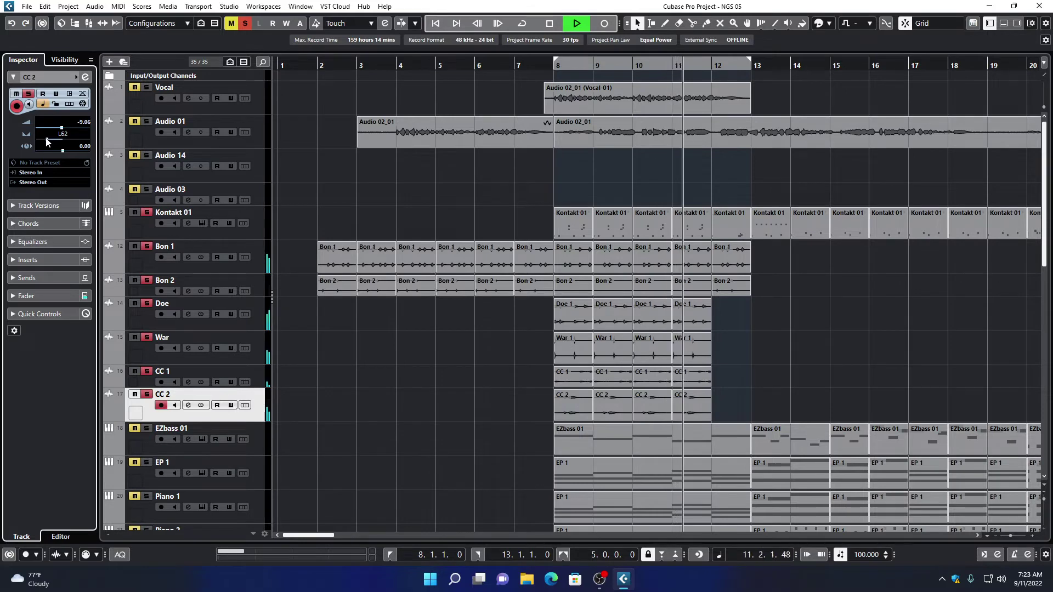
key("space")
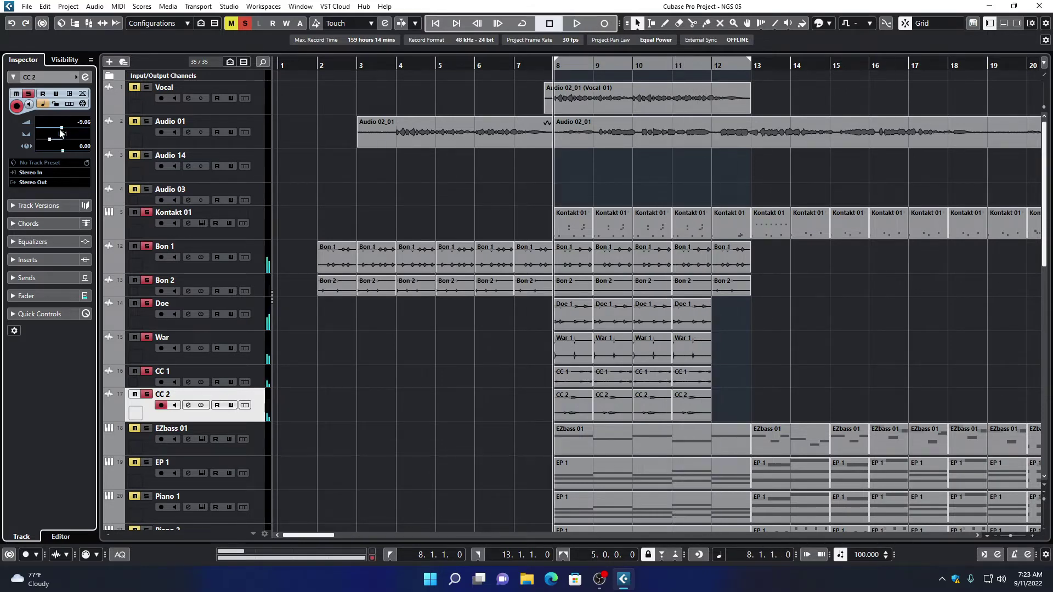
left_click_drag(60, 131, 51, 142)
left_click_drag(57, 131, 55, 130)
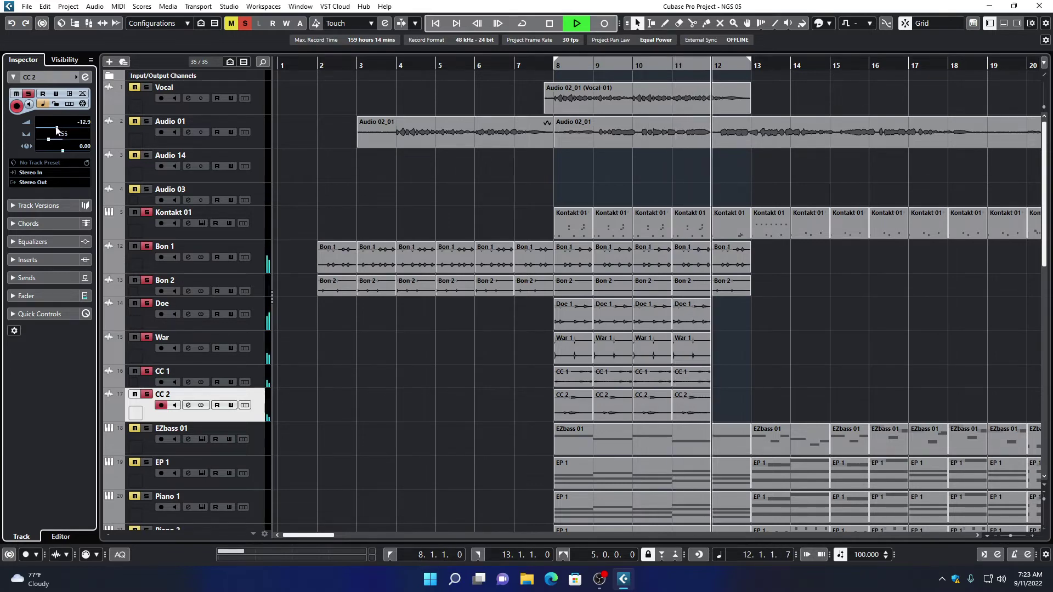
key("space")
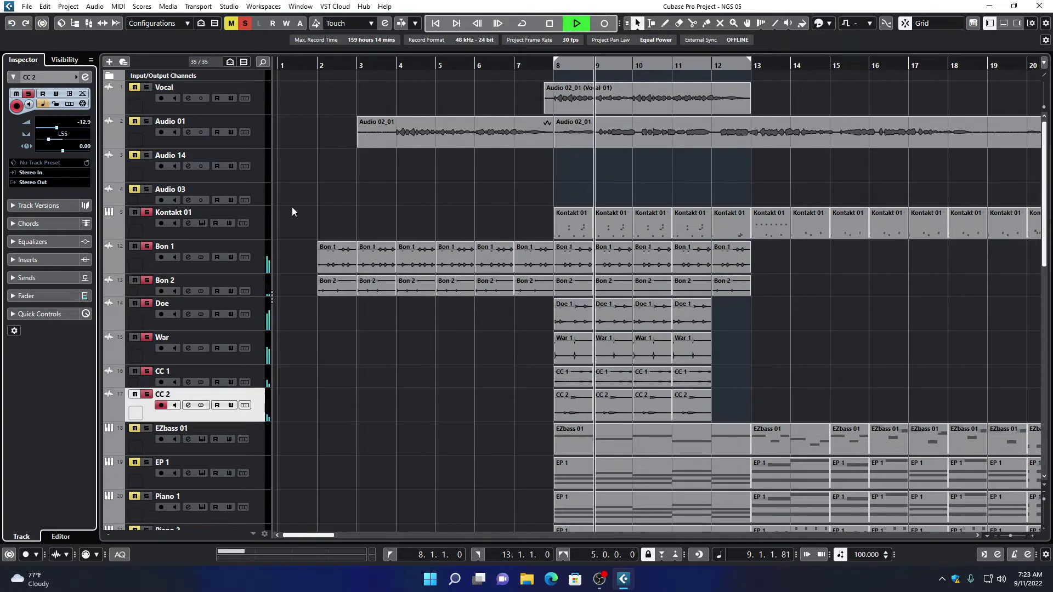
Add EZbass 01 to the soloed tracks, set its volume to -11.5 during playback, and stop.
scroll(291, 206, "down", 3)
scroll(593, 334, "down", 8)
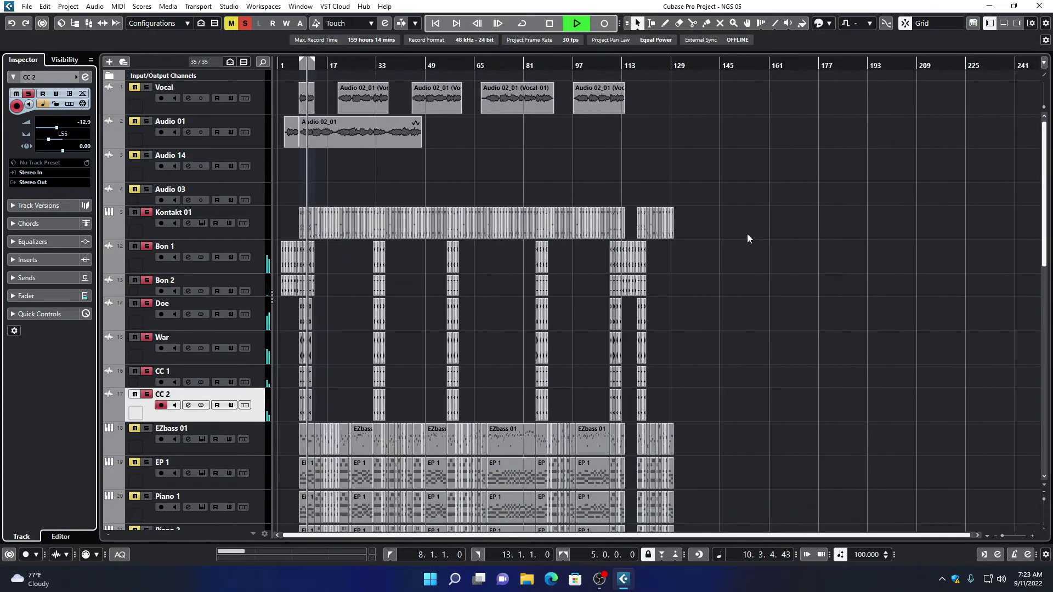
left_click(229, 232)
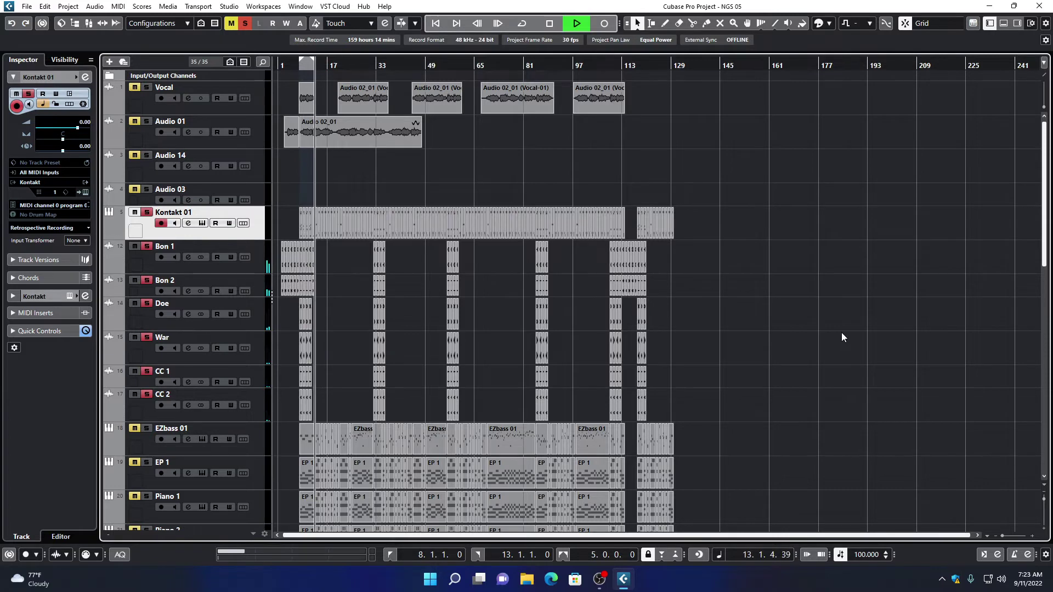
scroll(843, 337, "down", 3)
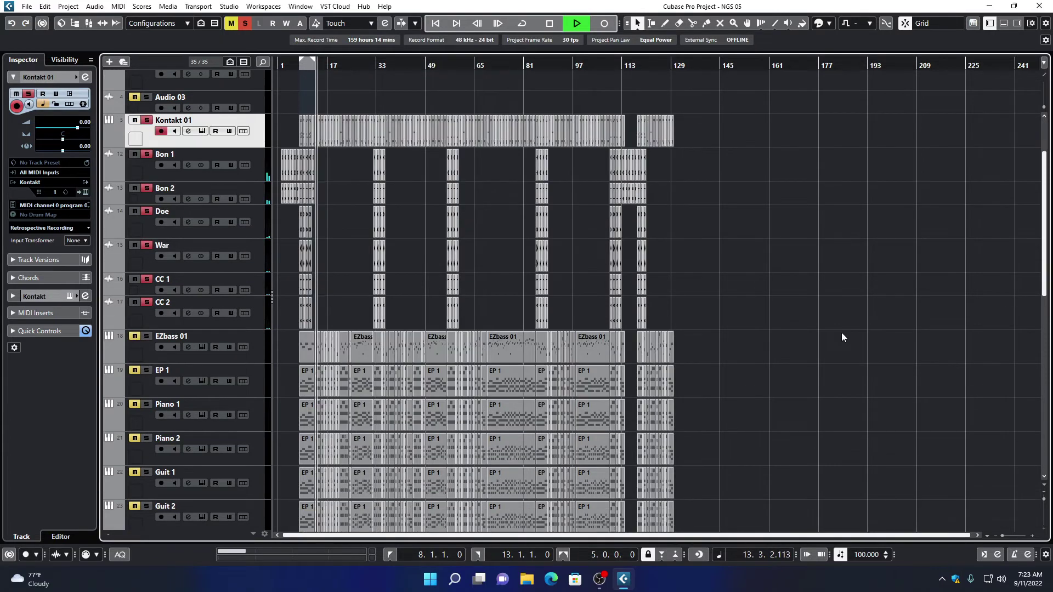
left_click(147, 337)
left_click(186, 356)
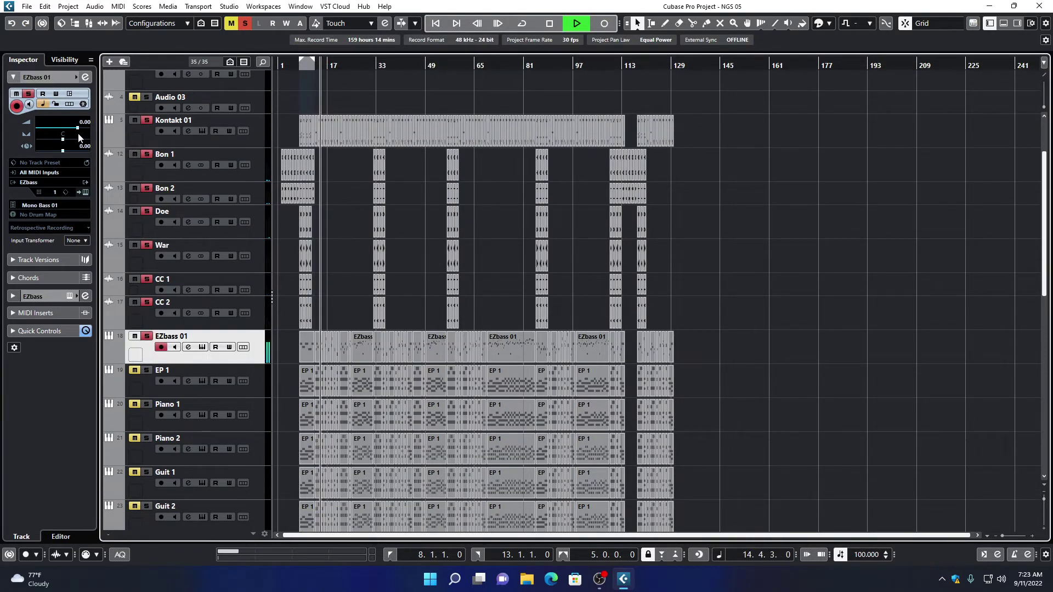
left_click_drag(78, 128, 60, 130)
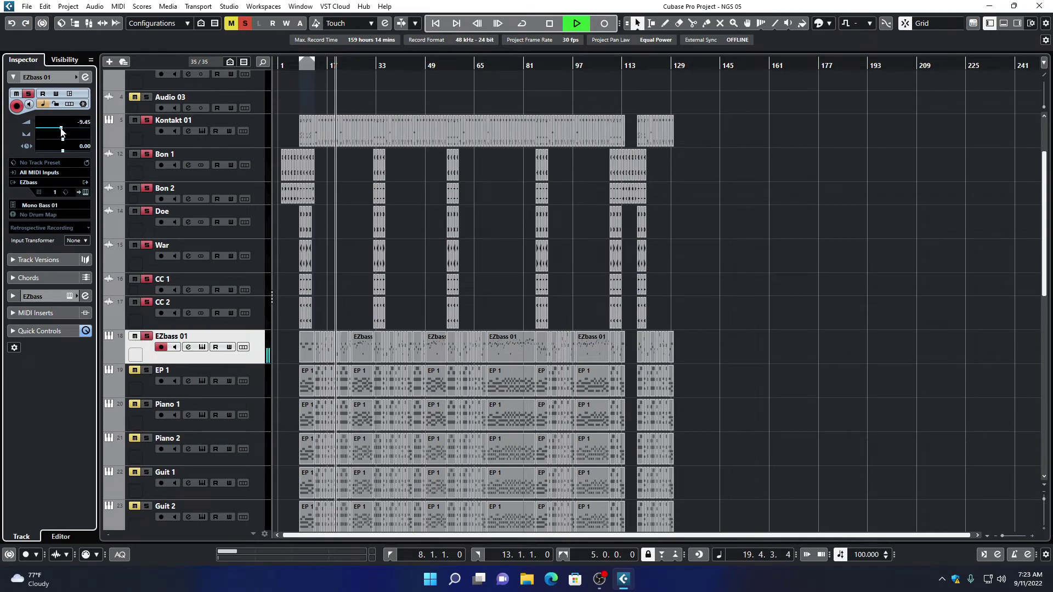
left_click_drag(61, 130, 59, 130)
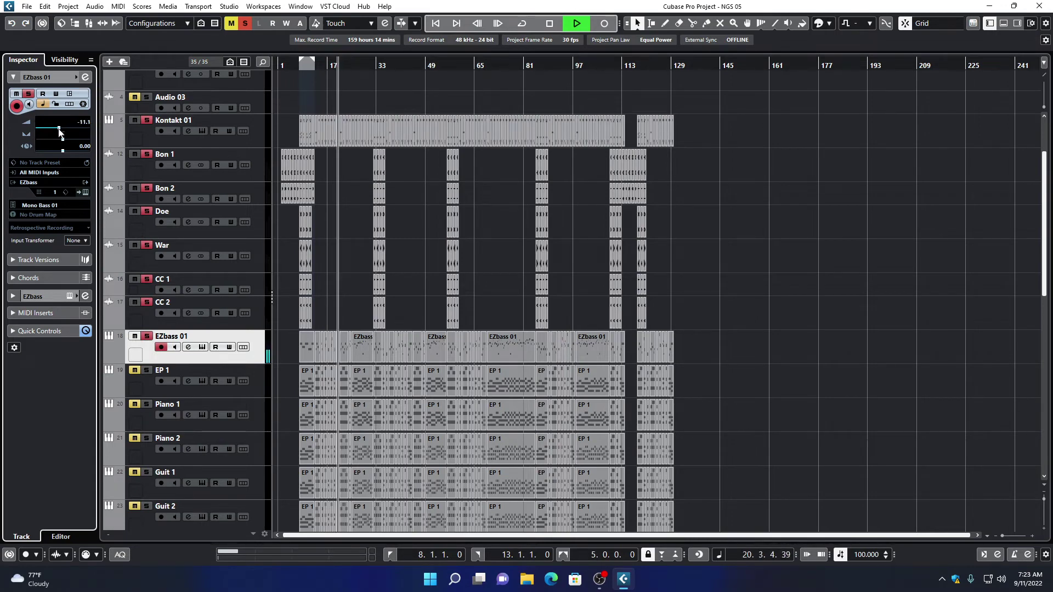
left_click_drag(60, 131, 58, 131)
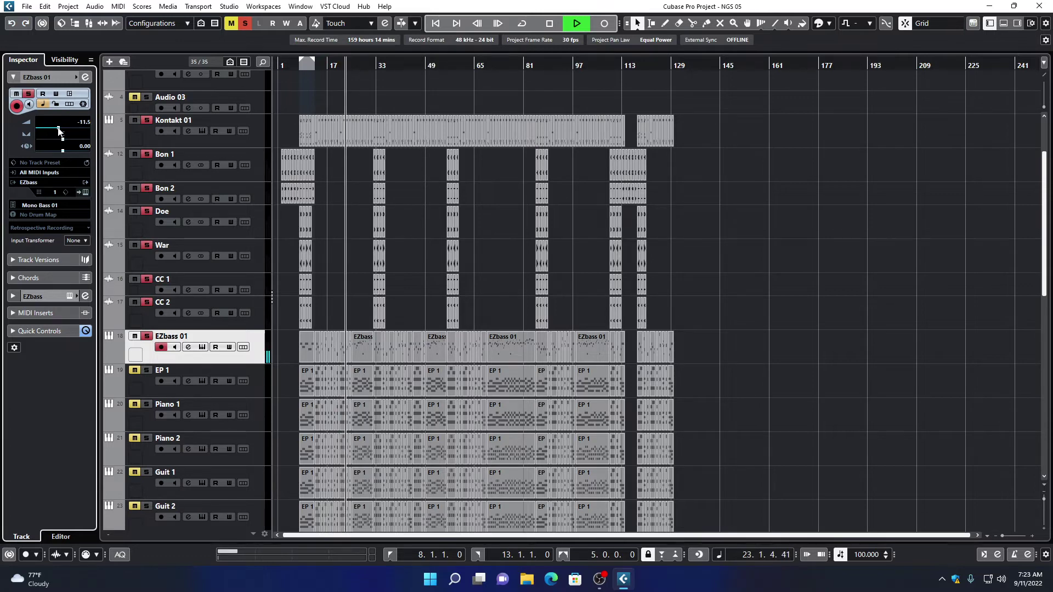
key("space")
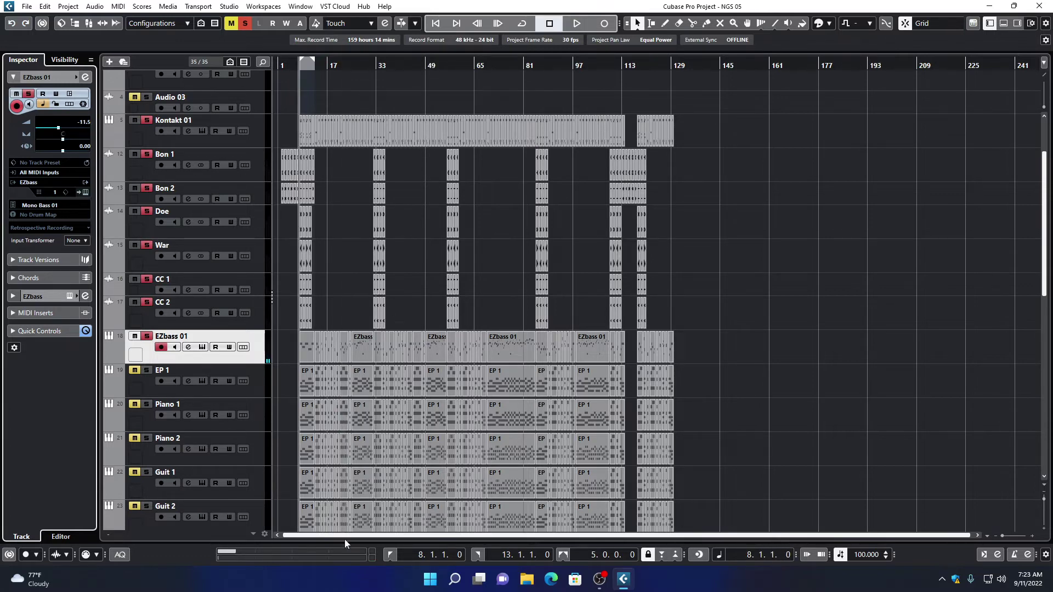
Play from the start of the song, add Bell 1 to the soloed tracks and set its volume to -12.5.
left_click(430, 24)
key("space")
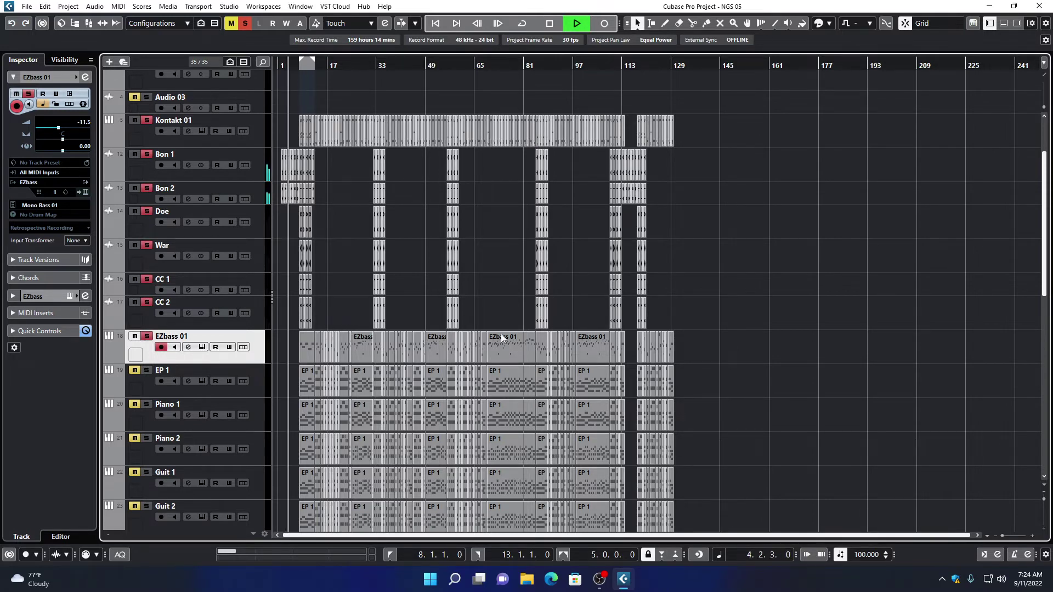
scroll(868, 336, "down", 5)
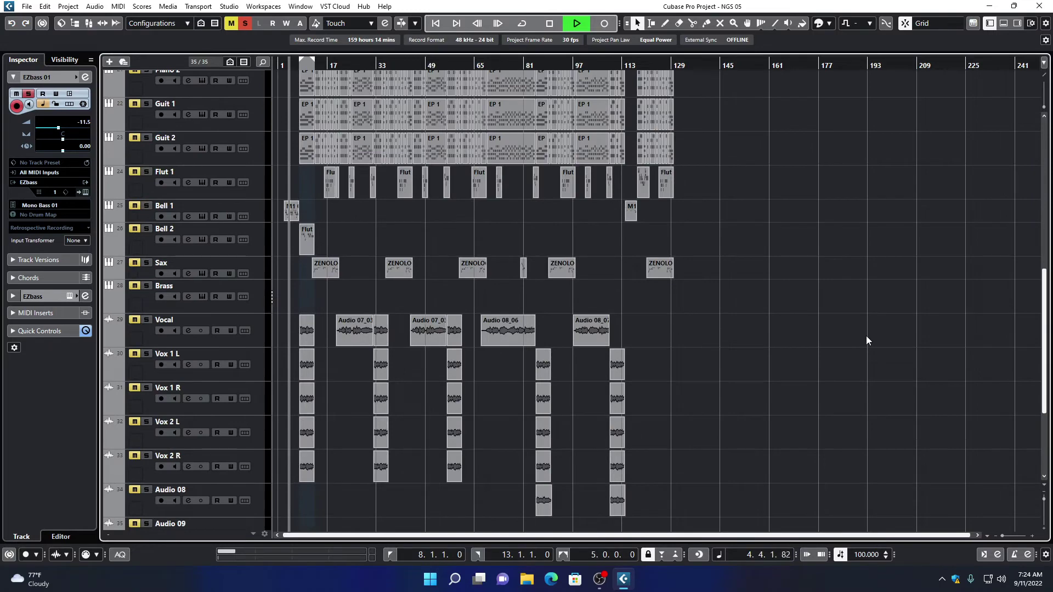
left_click(147, 219)
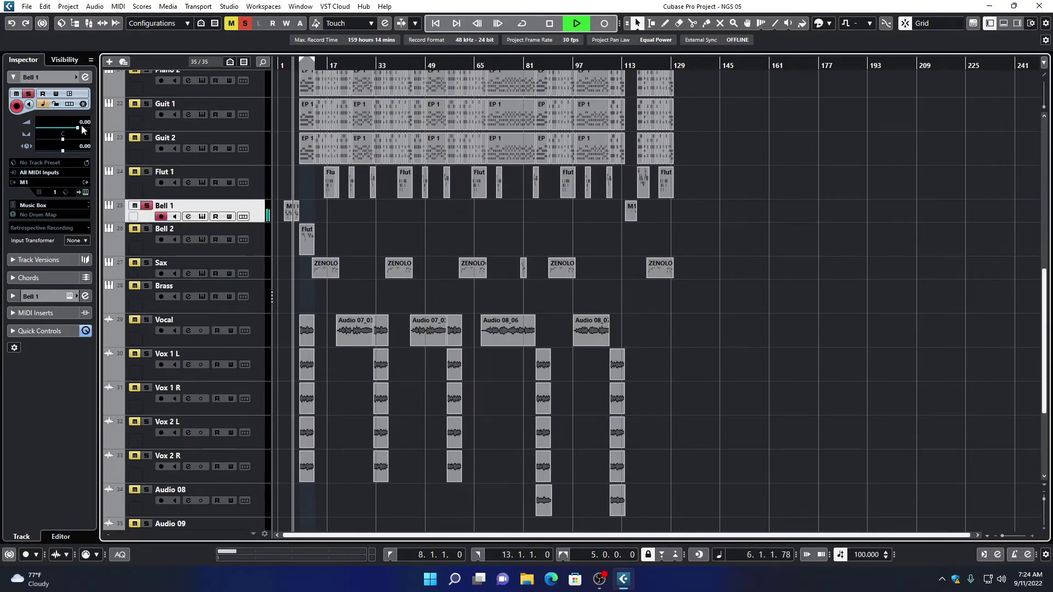
left_click_drag(78, 132, 61, 131)
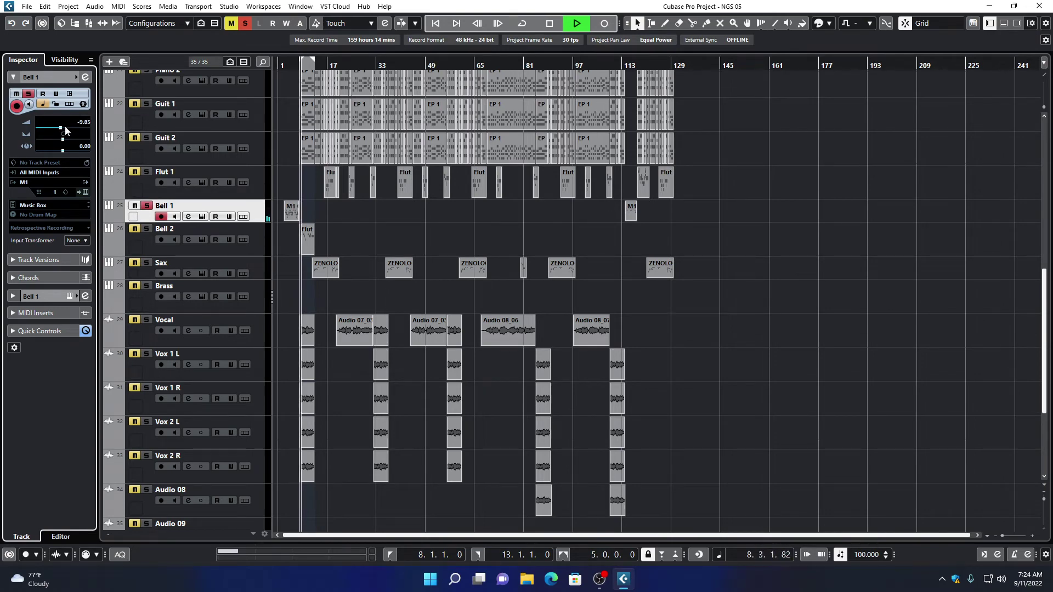
left_click_drag(61, 129, 58, 130)
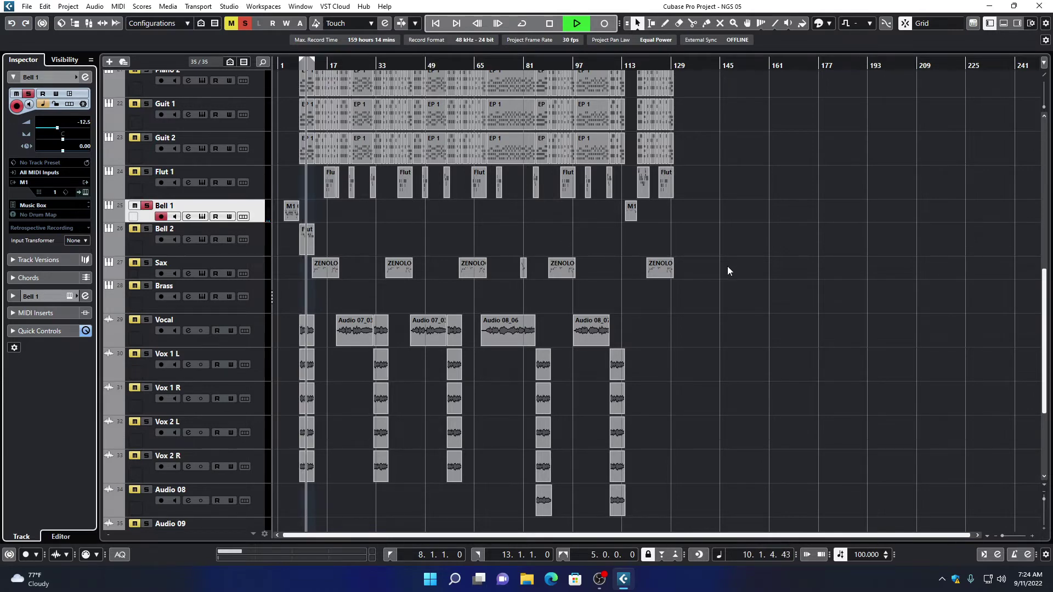
Lower the EZbass 01 track's volume to -12.9 and restart playback from the beginning of the song.
scroll(727, 266, "up", 5)
left_click(226, 268)
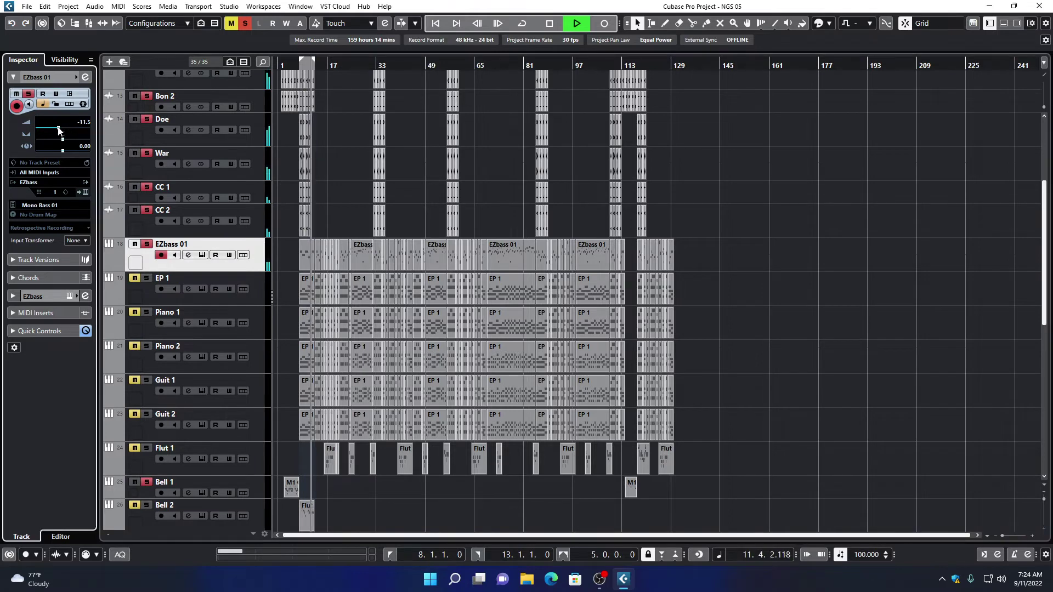
left_click_drag(59, 130, 56, 130)
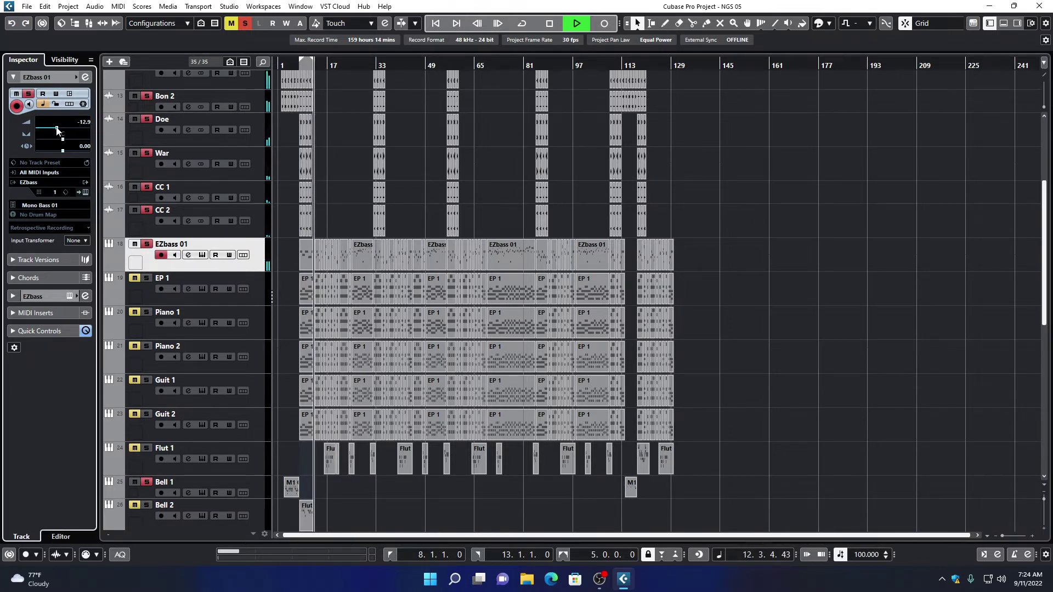
left_click_drag(57, 130, 57, 130)
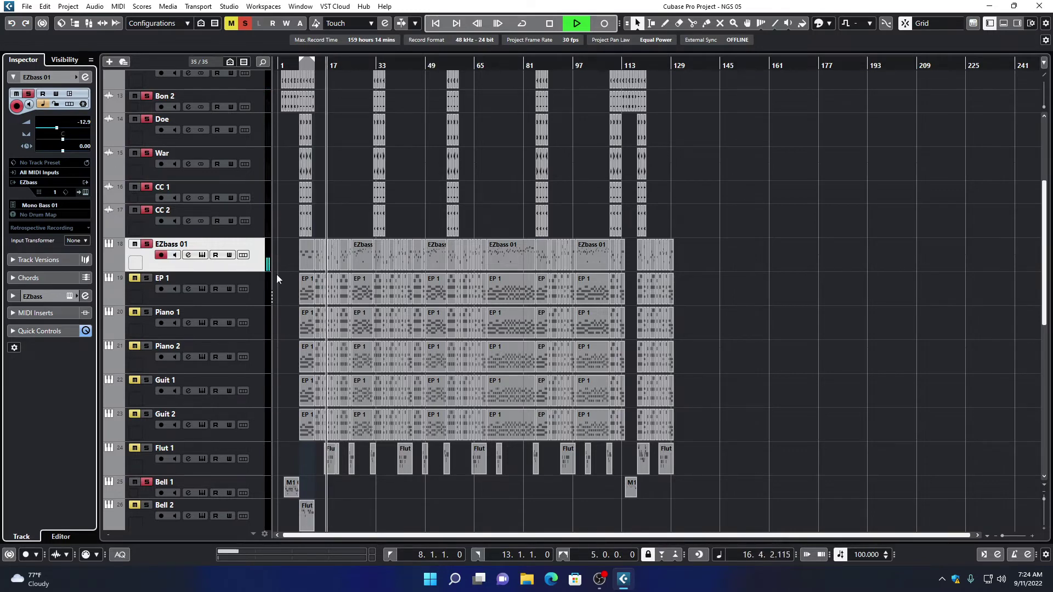
scroll(828, 390, "up", 3)
scroll(828, 393, "down", 3)
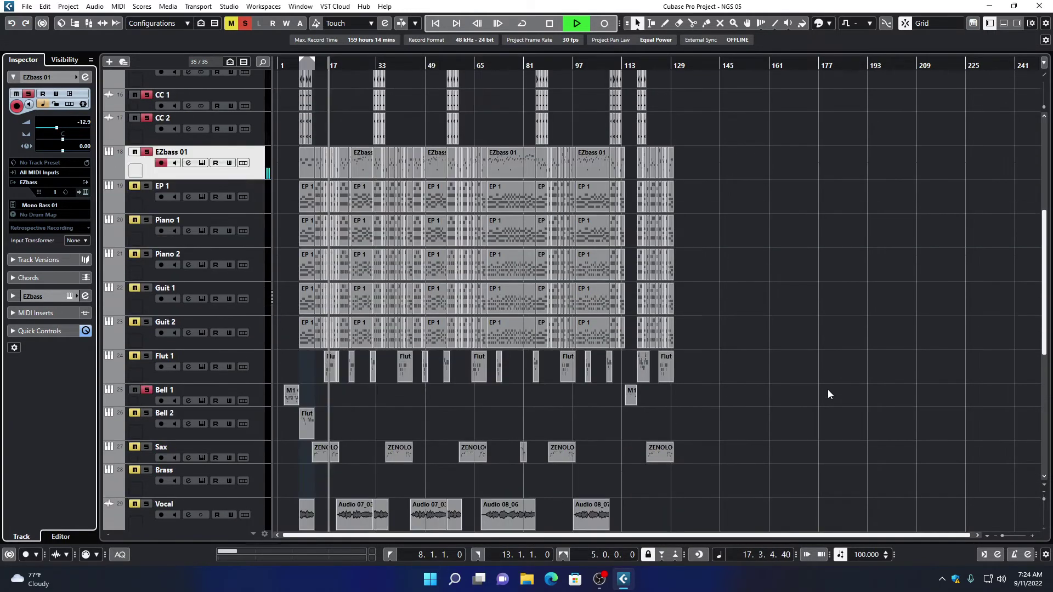
key("space")
key("space")
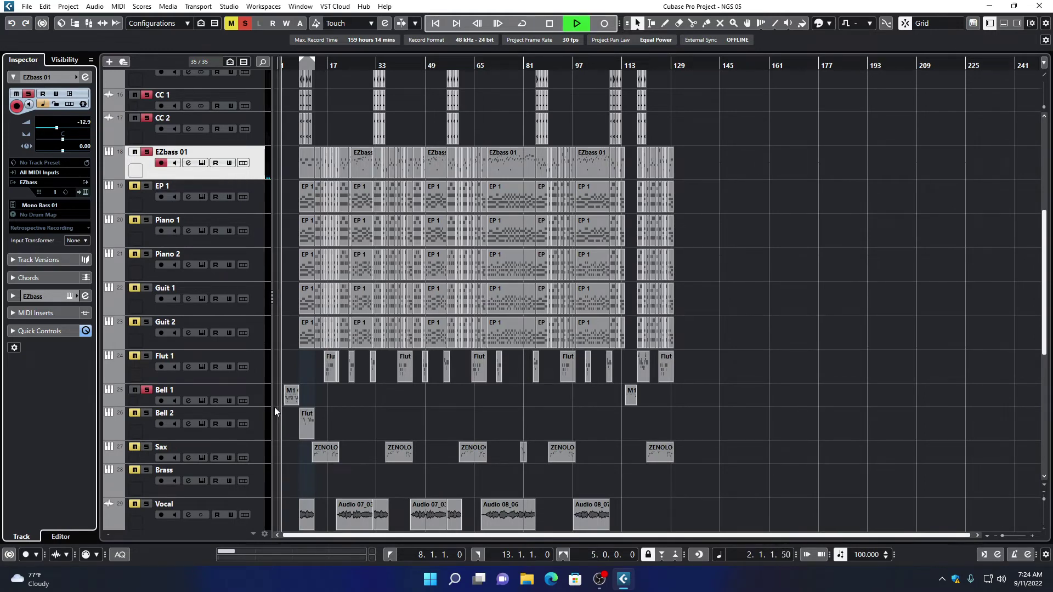
Play from bar 8, add EP 1 to the soloed tracks and set its volume to -8.68.
left_click(301, 67)
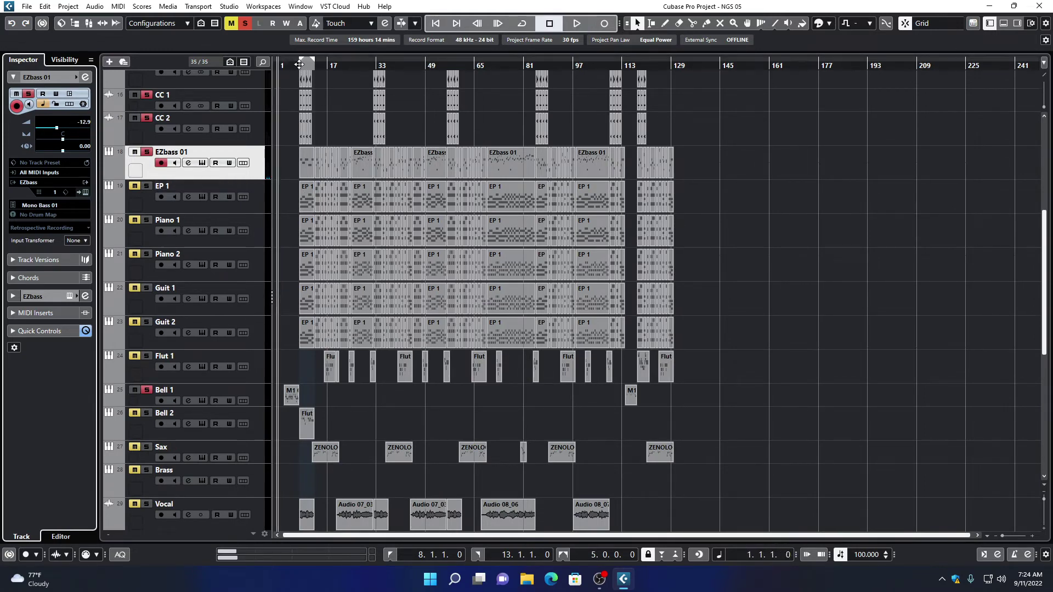
left_click(237, 209)
left_click_drag(77, 131, 59, 131)
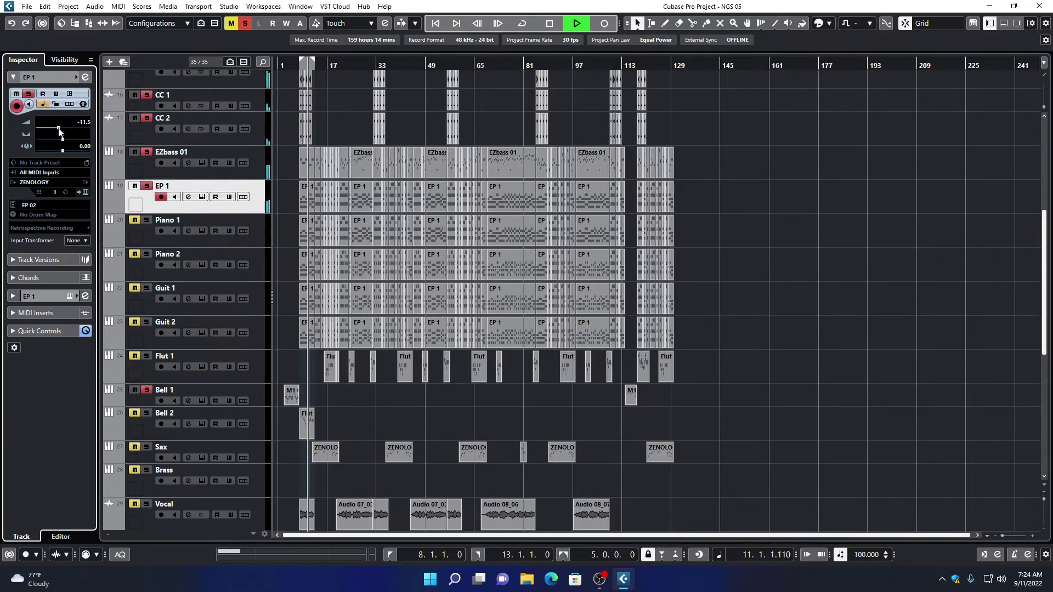
left_click_drag(59, 131, 62, 130)
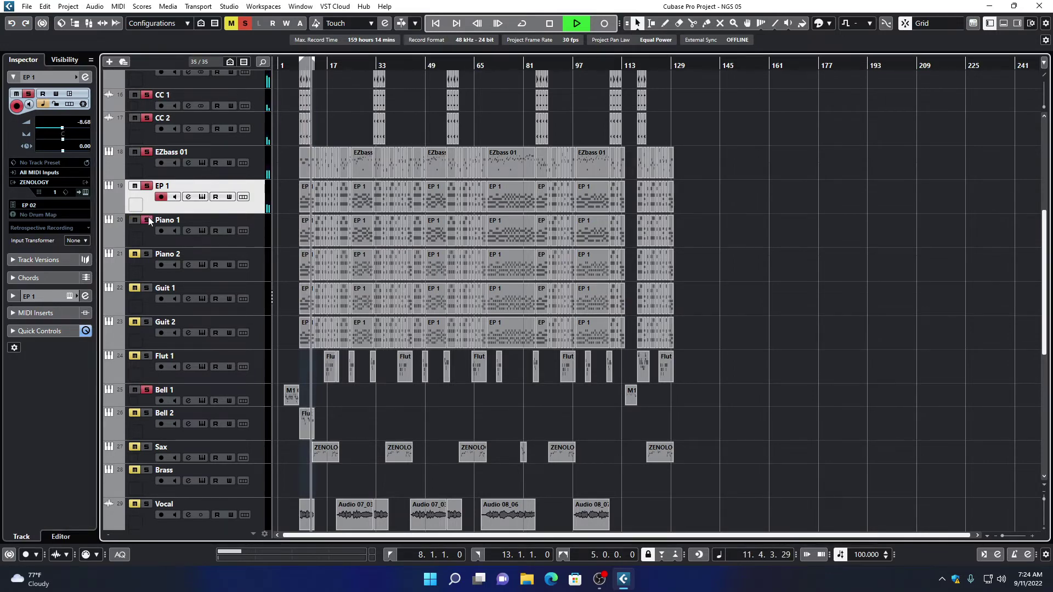
Add Piano 1 to the soloed tracks at a volume of -17.9 and lower EP 1's volume to -15.5.
left_click(153, 239)
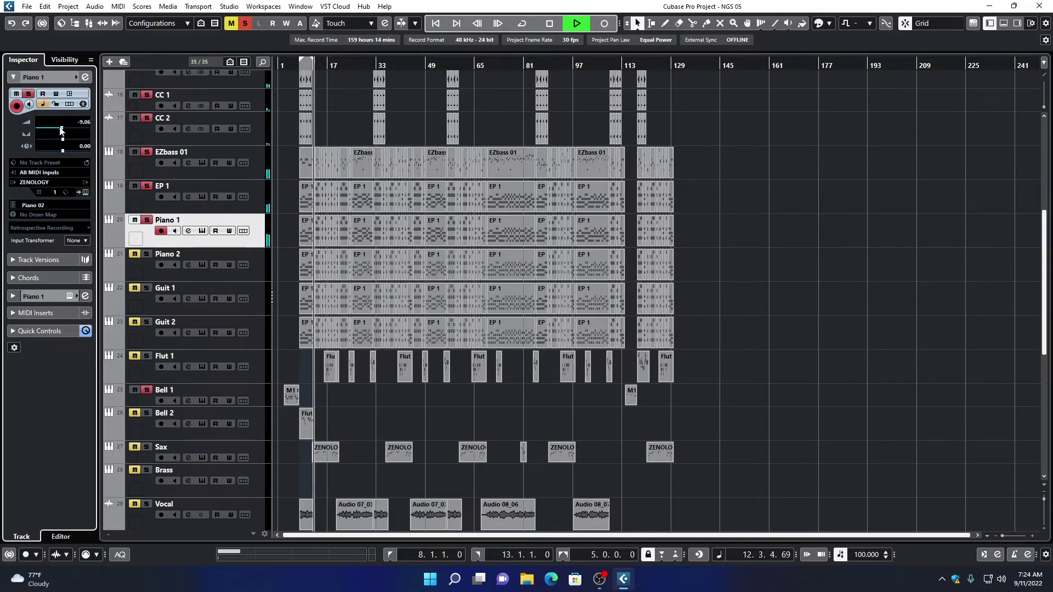
left_click_drag(77, 129, 52, 130)
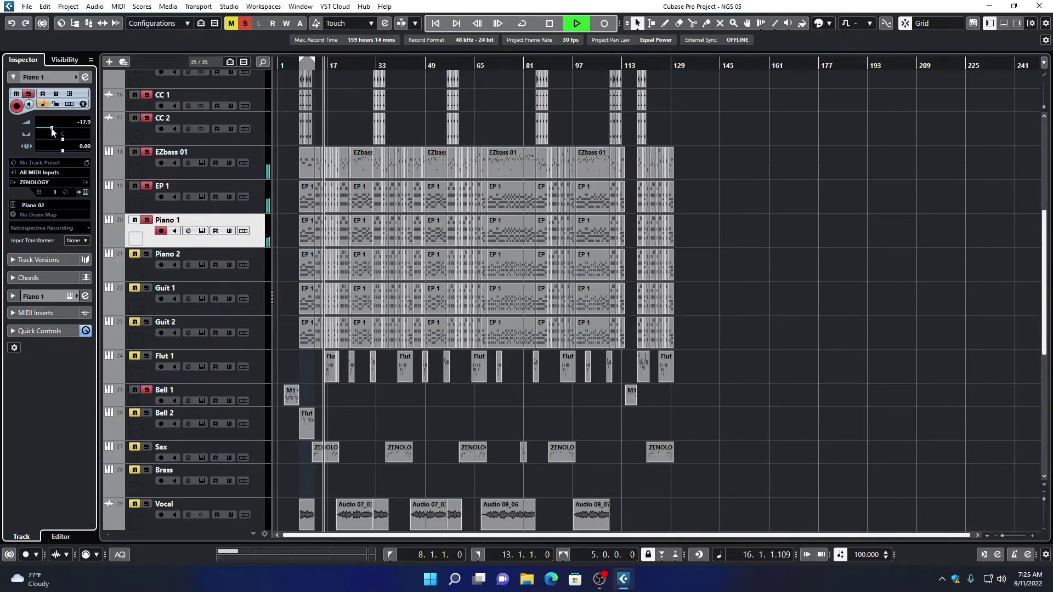
left_click(219, 209)
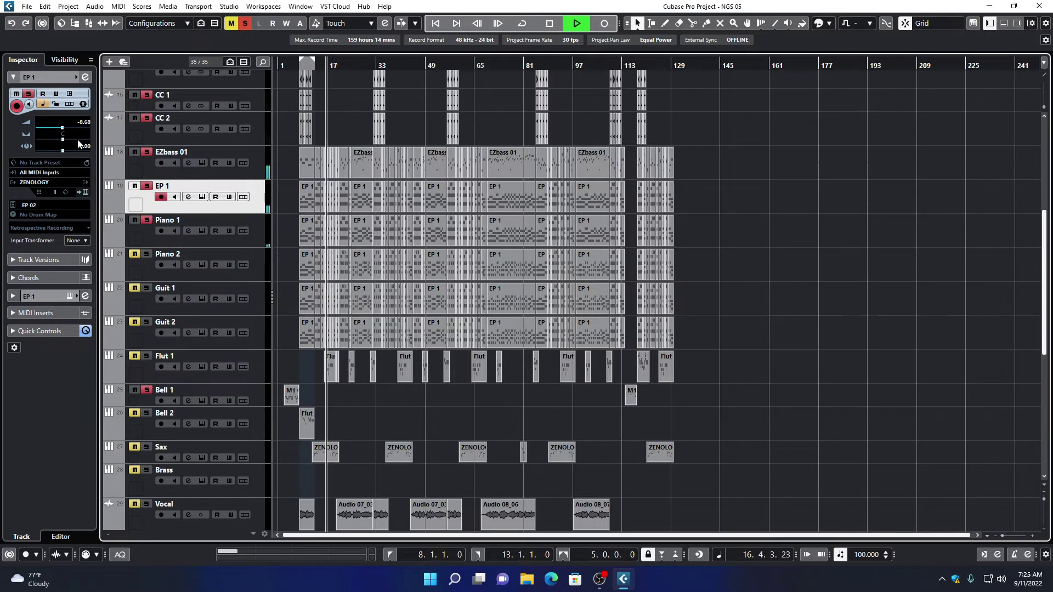
left_click_drag(59, 131, 55, 130)
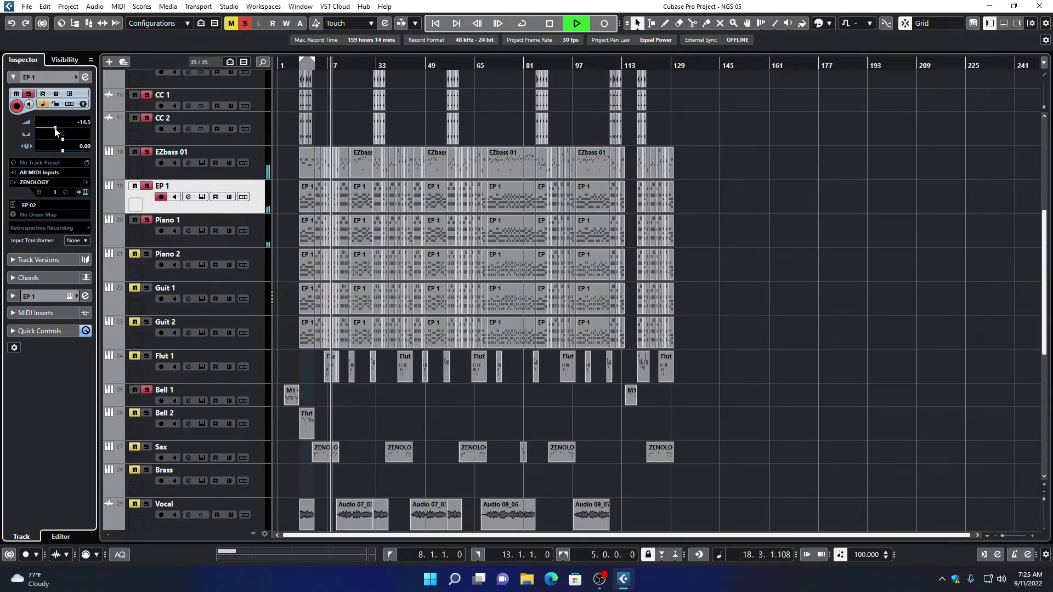
left_click_drag(55, 130, 54, 130)
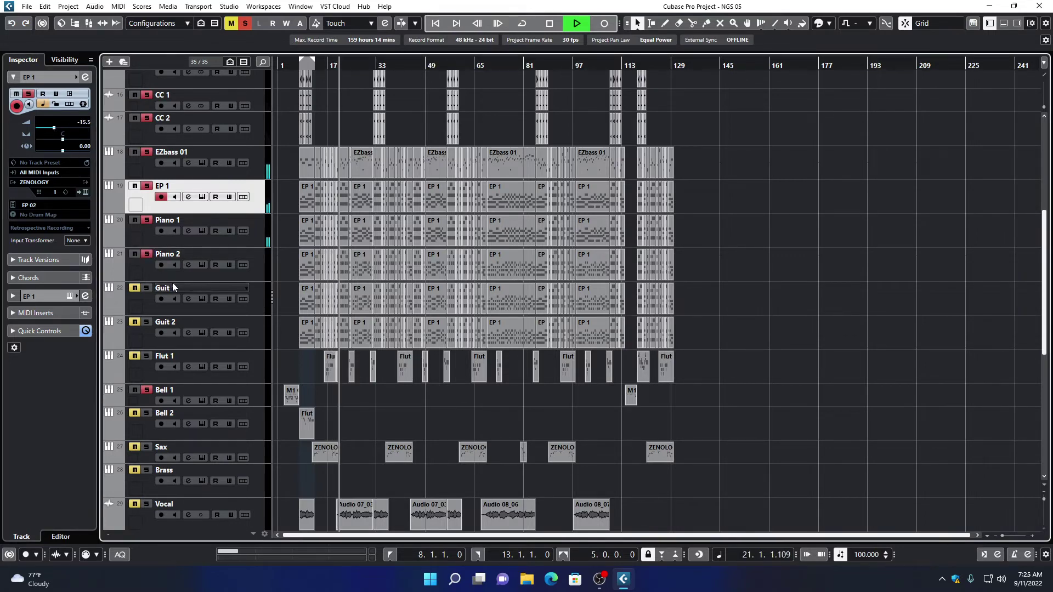
Lower Piano 2's volume to -17.3 and add Guit 1 to the soloed tracks at a volume of -15.5.
left_click(186, 278)
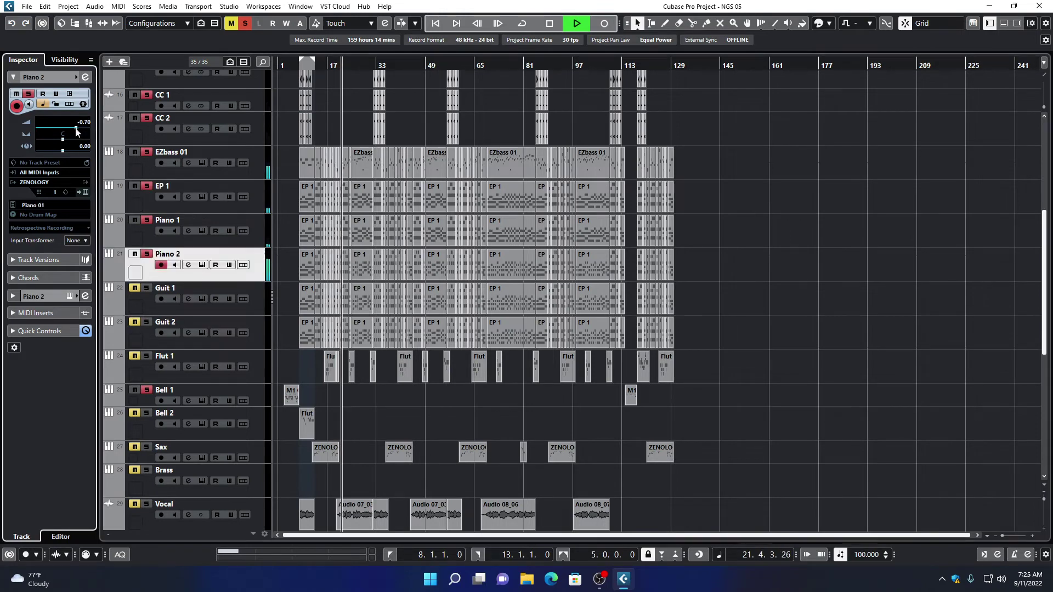
left_click_drag(77, 128, 53, 133)
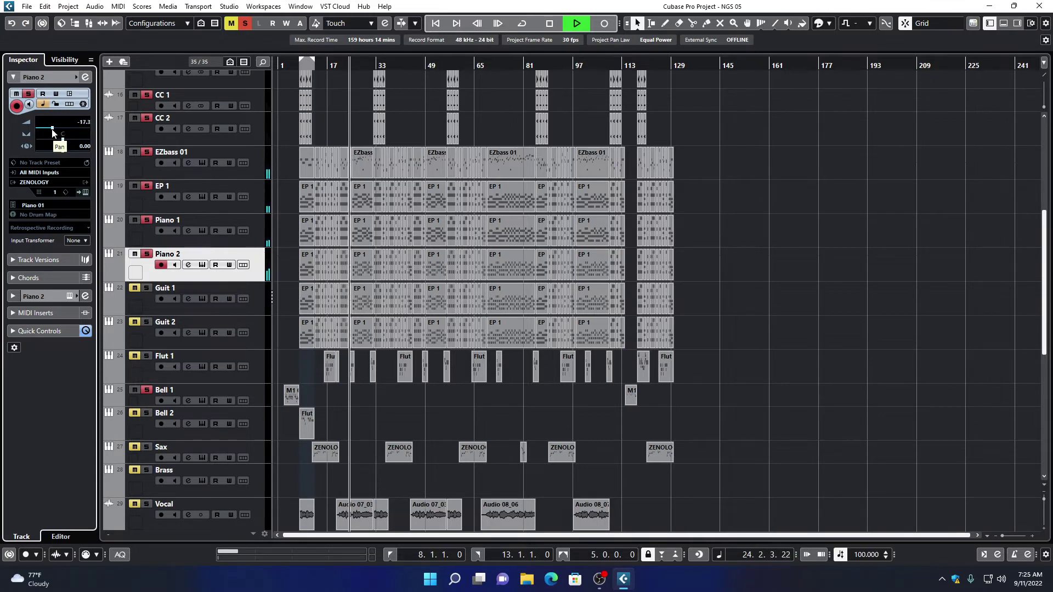
left_click(214, 314)
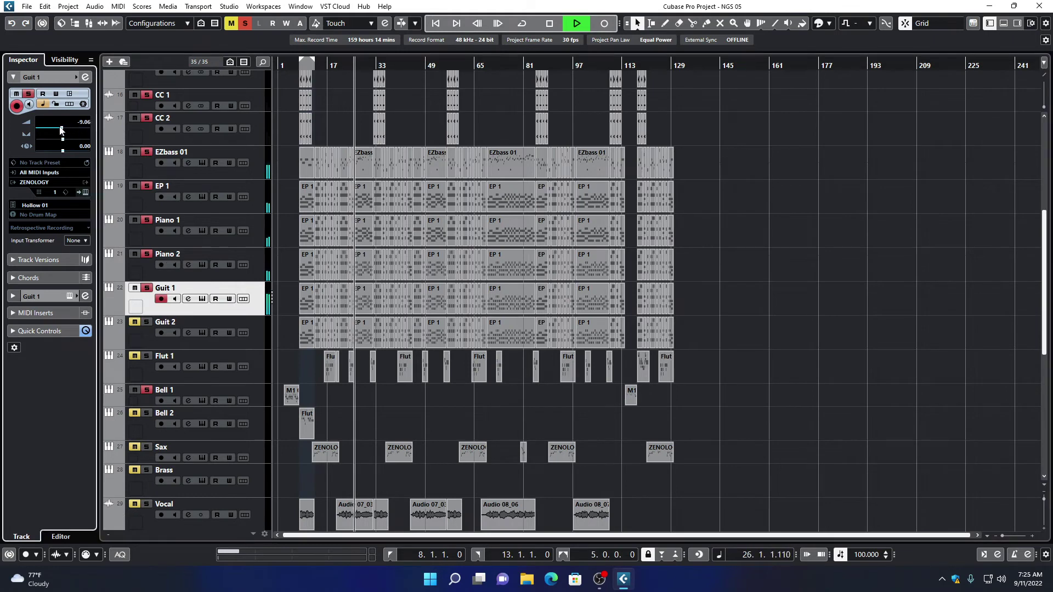
left_click_drag(61, 129, 53, 132)
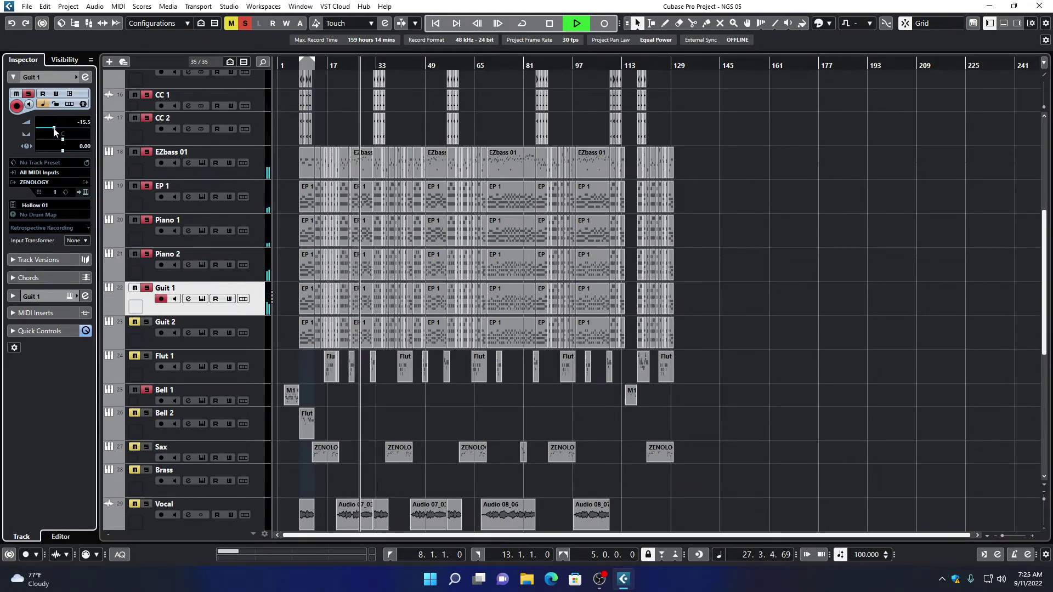
Add Guit 2 to the soloed tracks and lower its volume to -20.0.
left_click(147, 322)
left_click(160, 344)
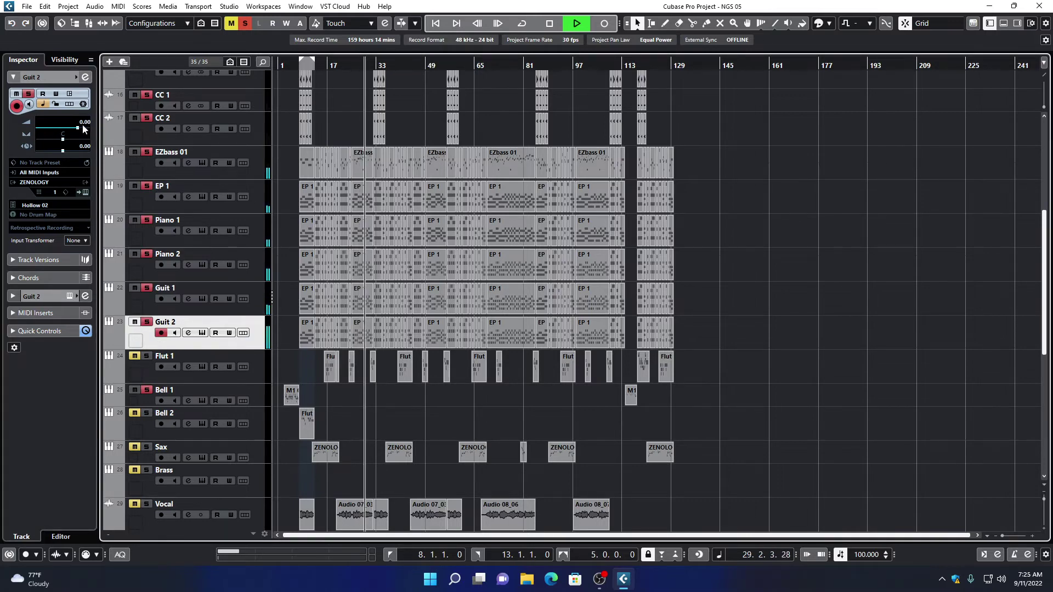
left_click_drag(77, 129, 52, 134)
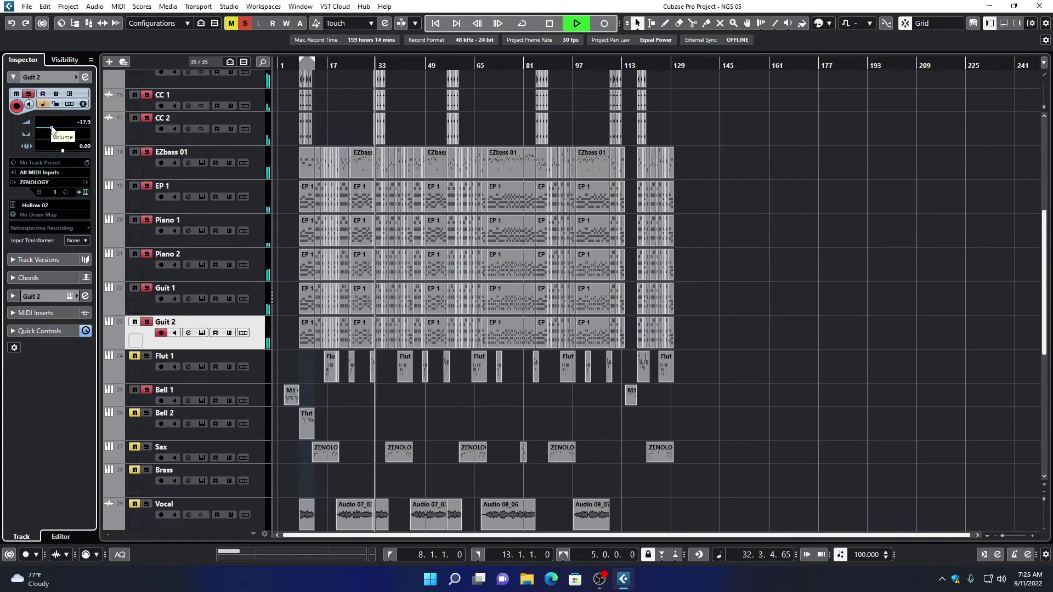
left_click_drag(52, 132, 54, 134)
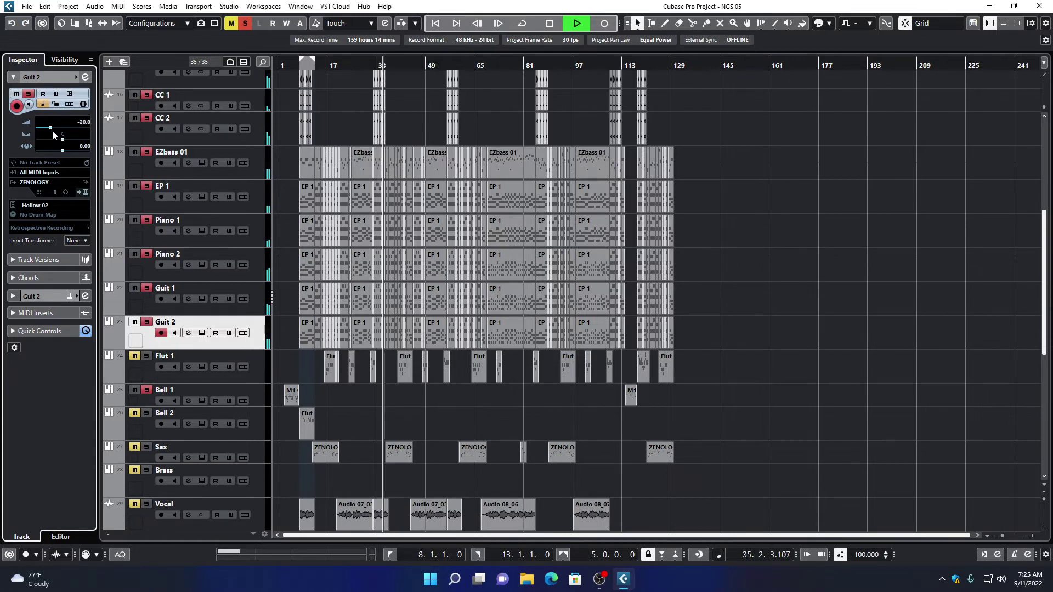
Set Guit 1's volume to -16.1 and raise Piano 2's volume to -14.5.
left_click(215, 305)
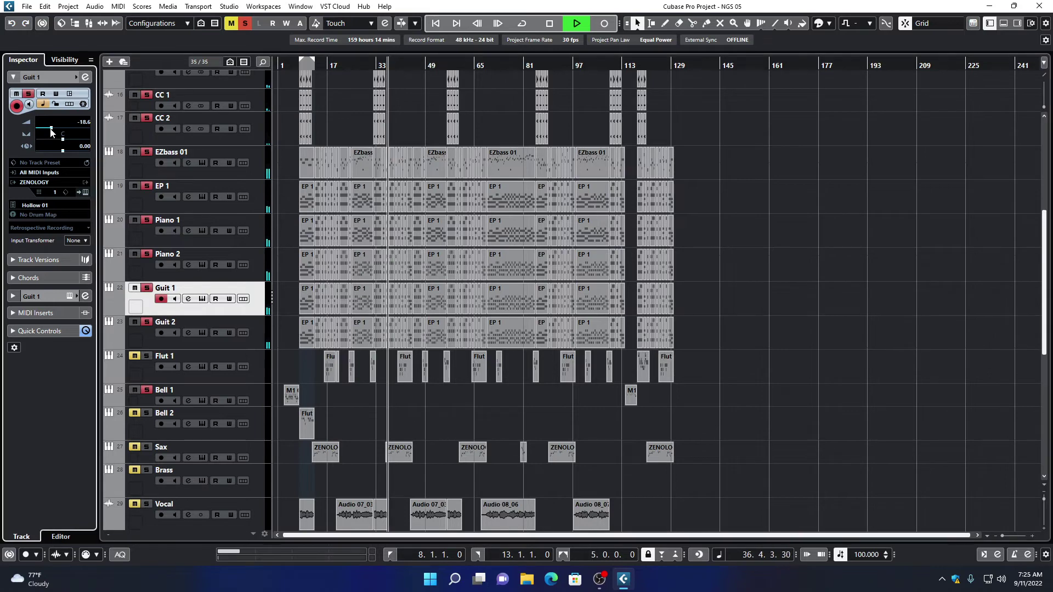
left_click_drag(51, 130, 53, 132)
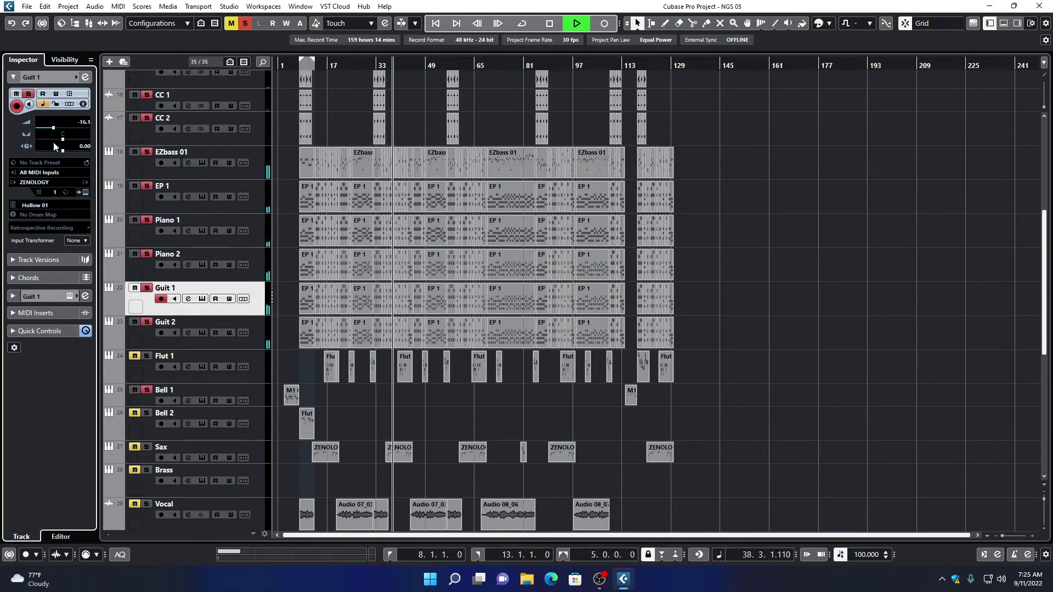
left_click(171, 265)
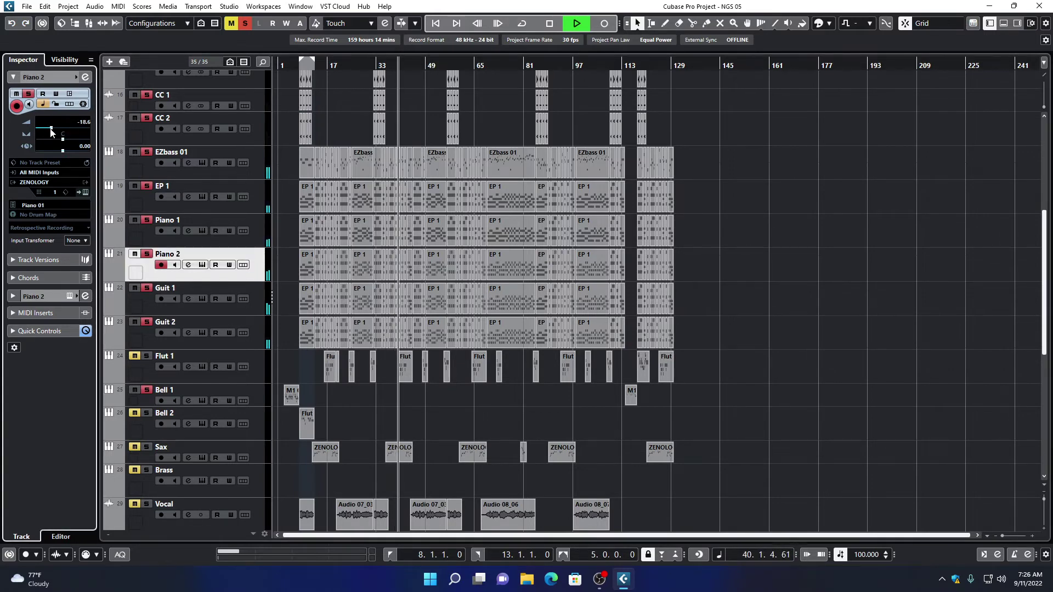
left_click_drag(52, 132, 55, 132)
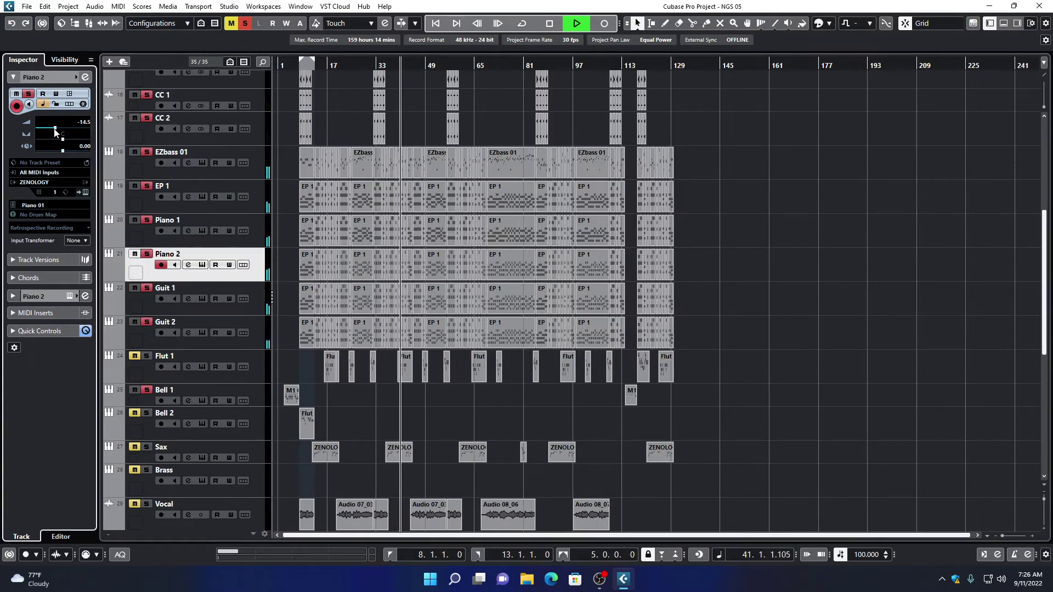
Lower Guit 1's volume to -21.5 and Guit 2's volume to -22.3.
left_click(239, 311)
left_click_drag(54, 130, 50, 130)
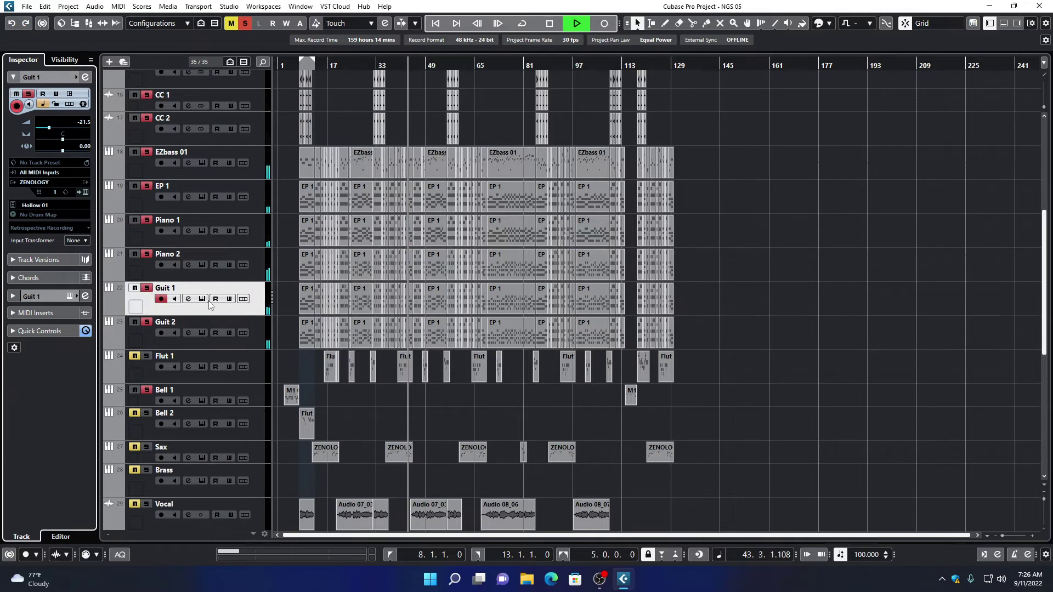
left_click(245, 345)
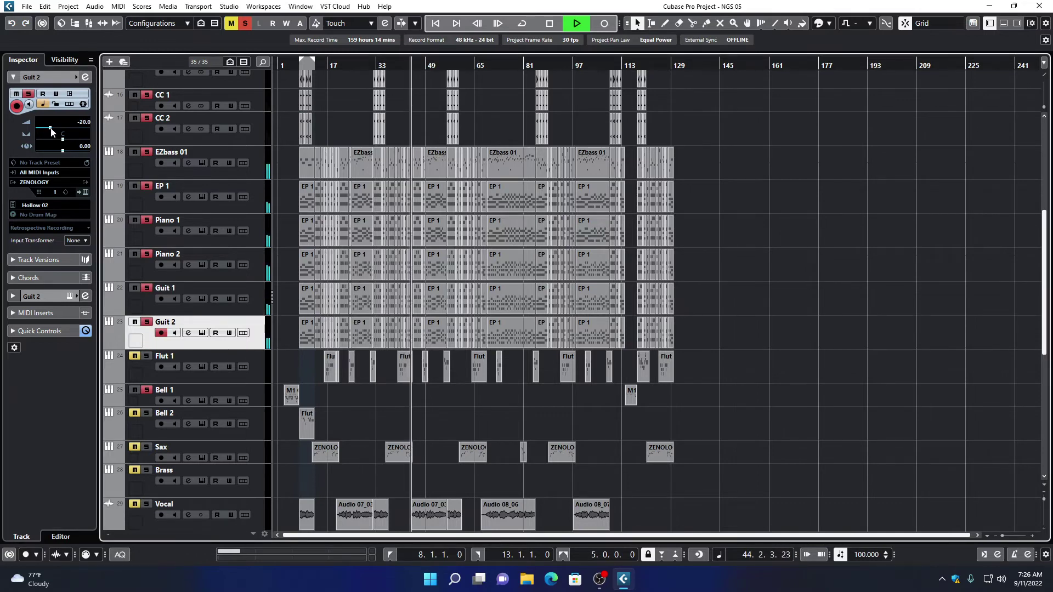
left_click_drag(50, 128, 46, 131)
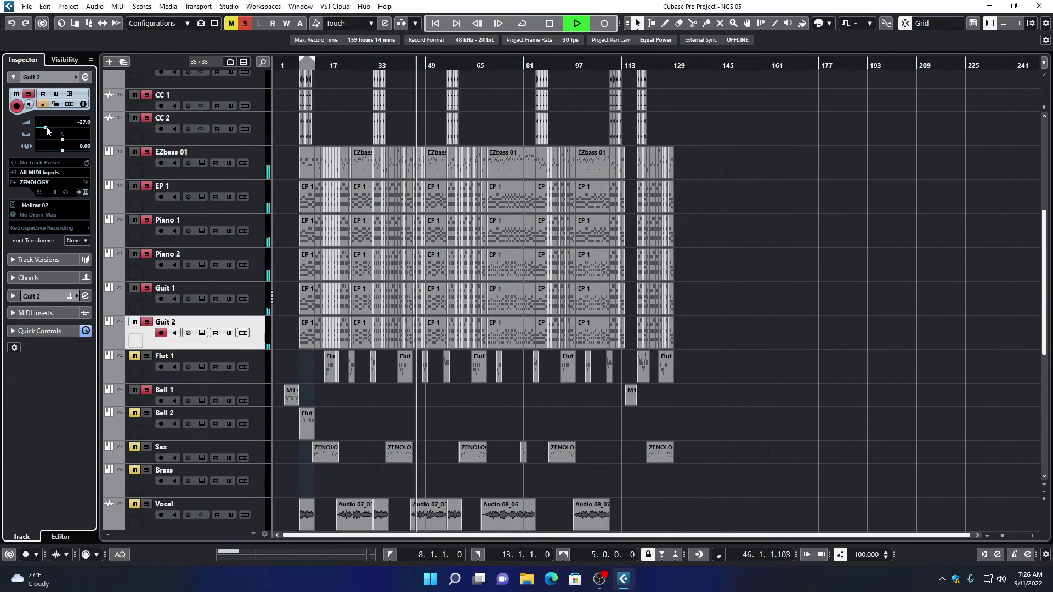
left_click_drag(47, 130, 50, 129)
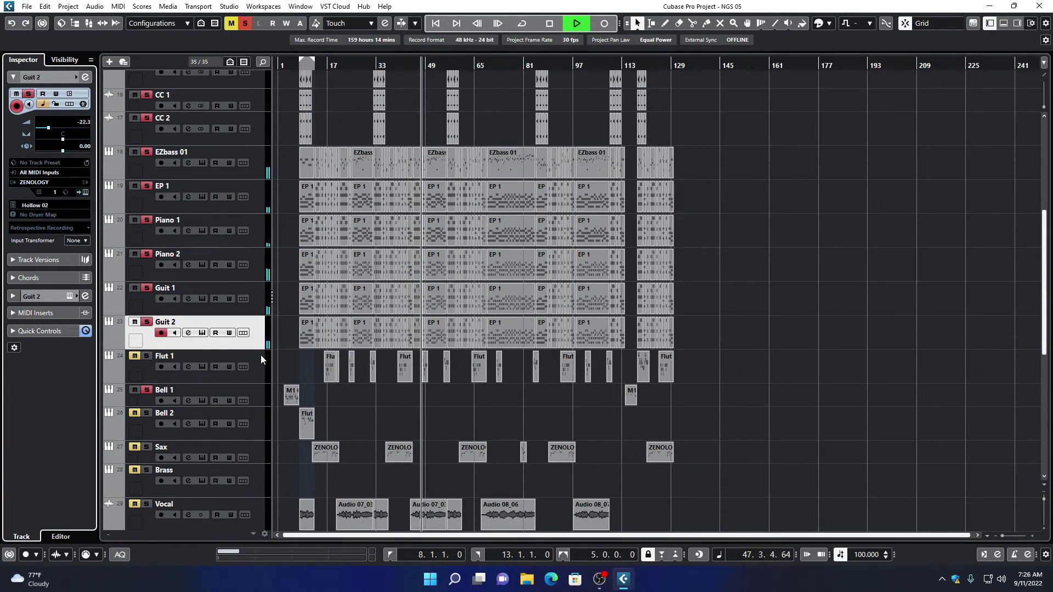
Restart playback from bar 3 and try Bell 1 at a lower volume before setting it to -12.5.
key("space")
left_click(285, 62)
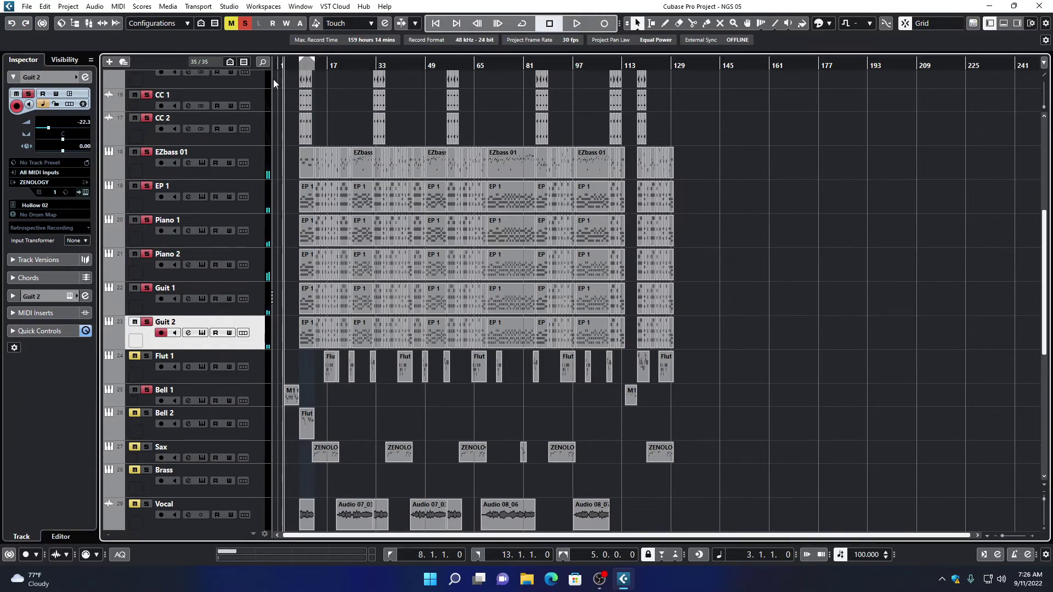
key("space")
left_click(149, 404)
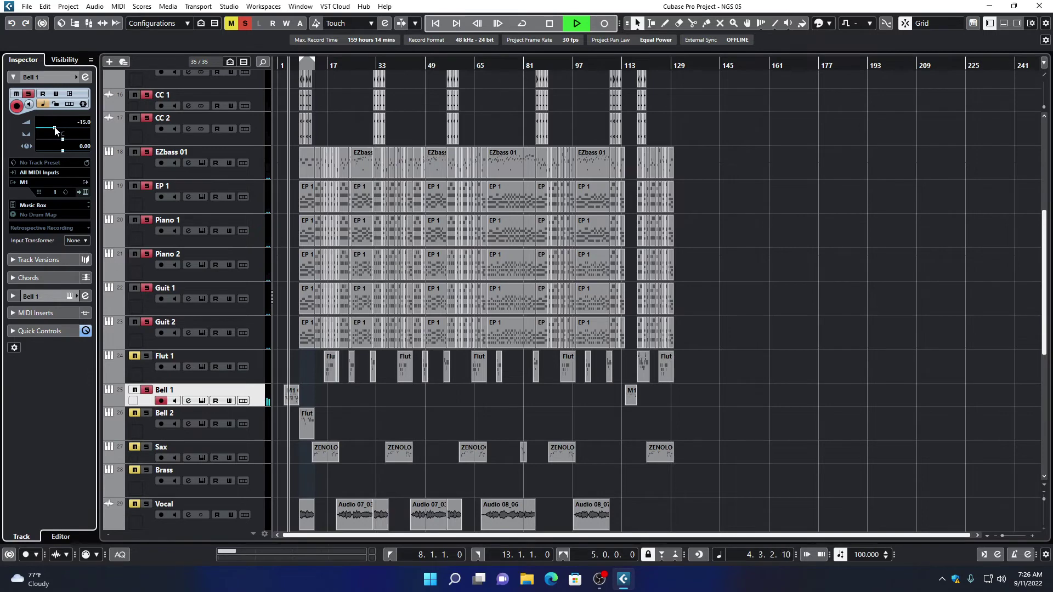
left_click_drag(57, 128, 54, 130)
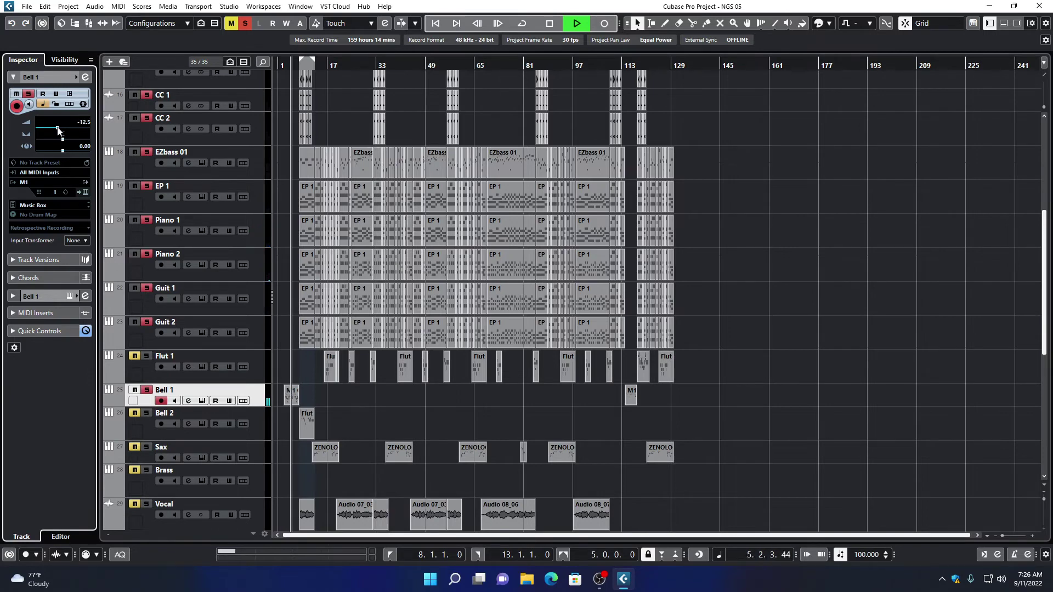
Add Bell 2 to the soloed tracks and lower its volume to -13.4.
left_click(137, 413)
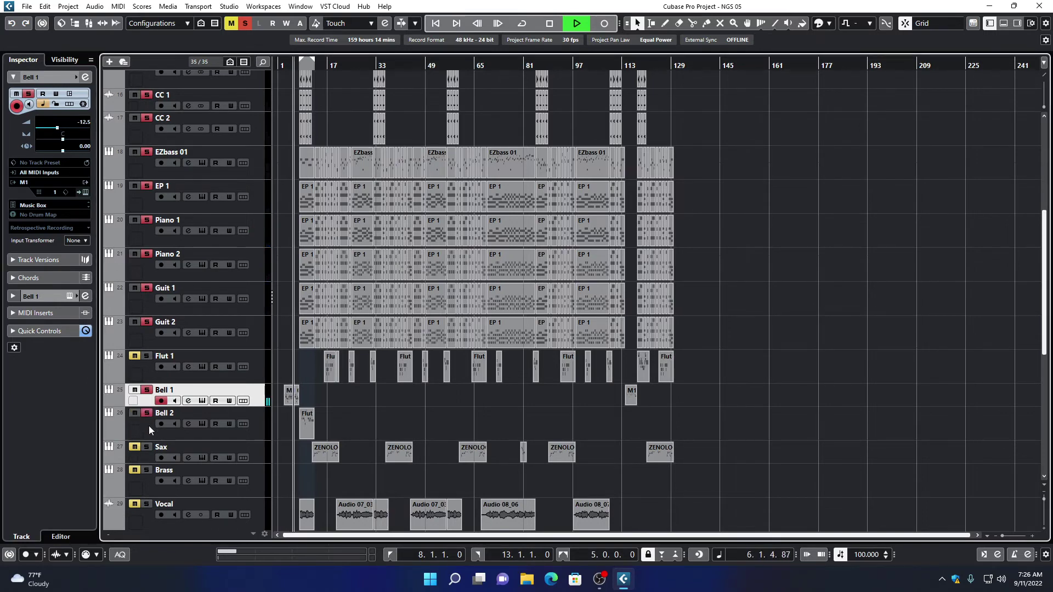
left_click(149, 432)
left_click_drag(78, 128, 77, 130)
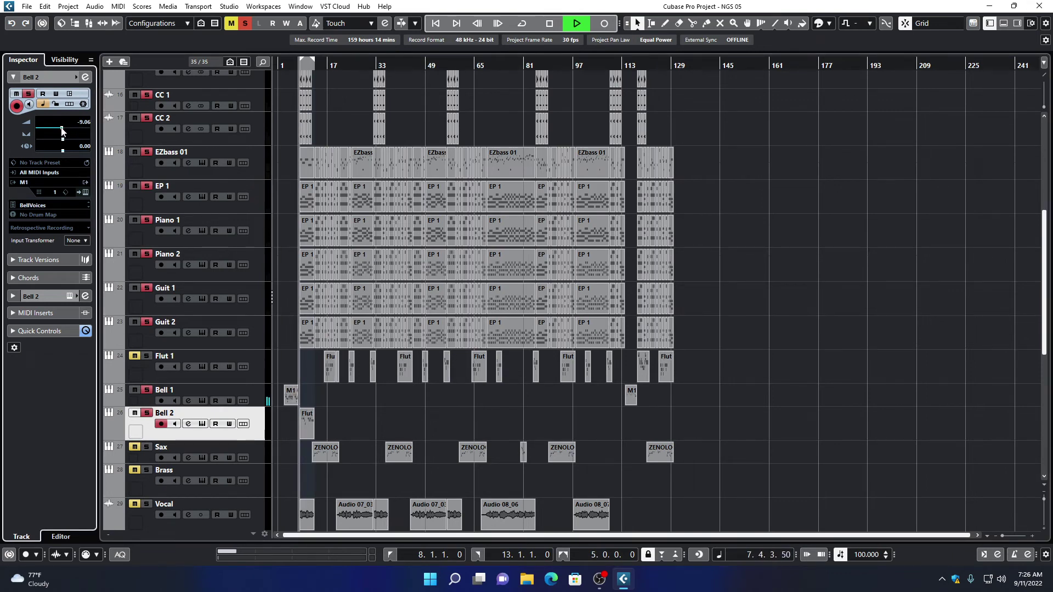
left_click_drag(62, 130, 56, 131)
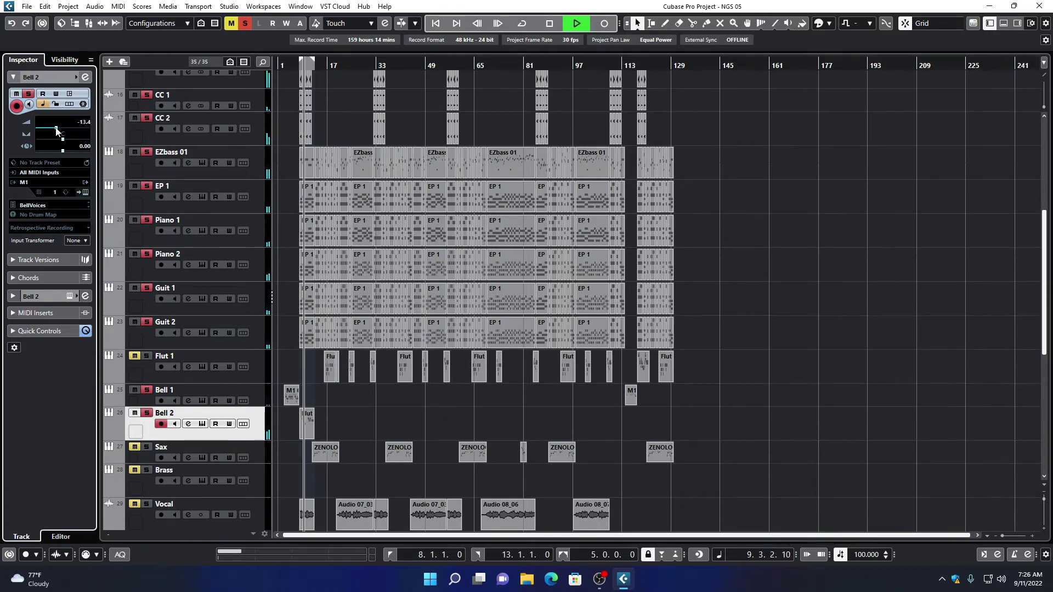
Add Sax to the soloed tracks and lower its volume to -8.31.
scroll(195, 431, "down", 3)
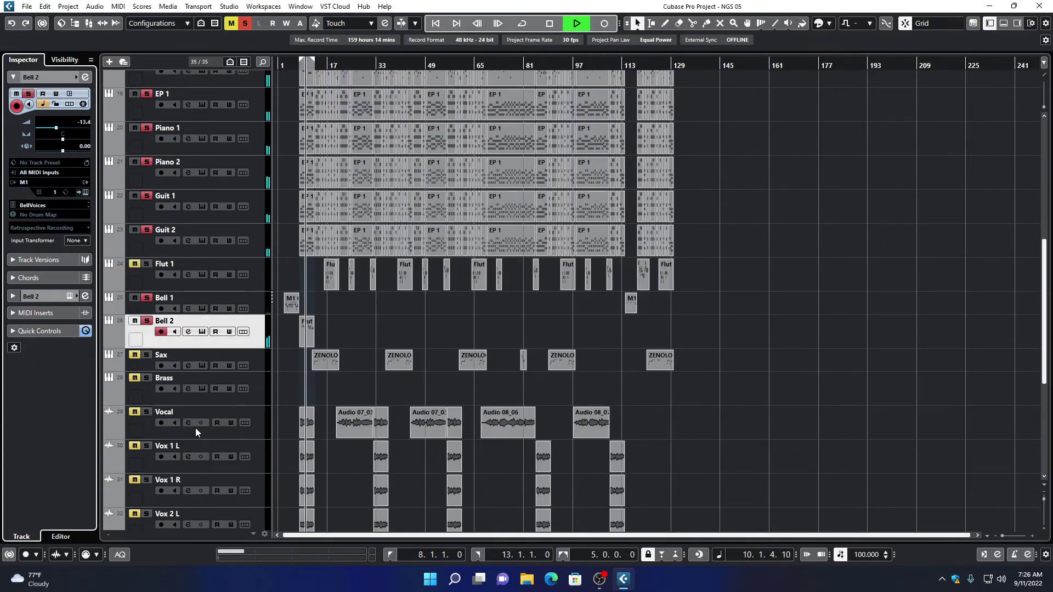
left_click(146, 364)
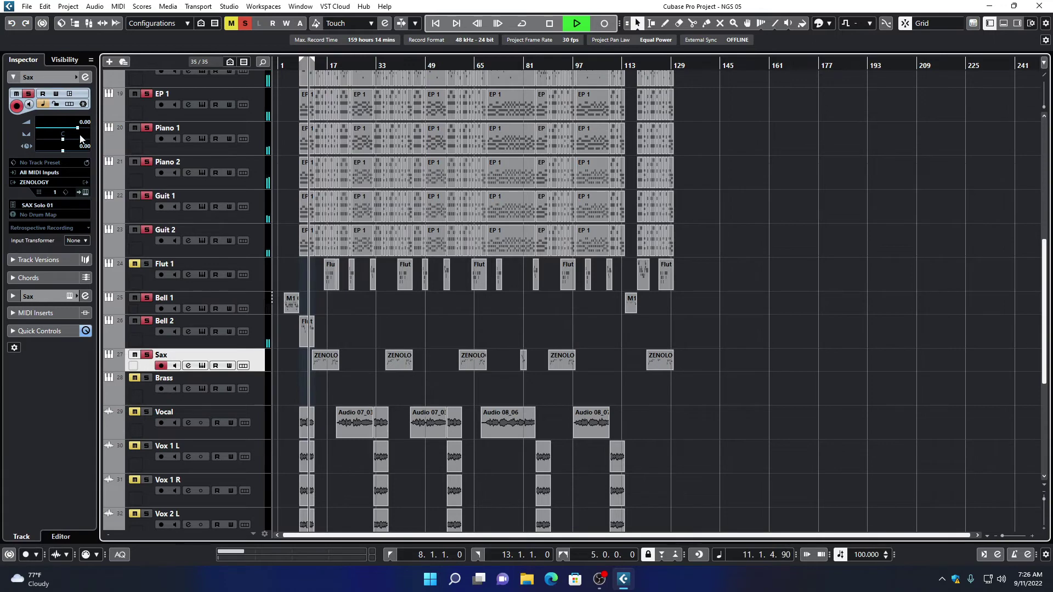
left_click_drag(77, 131, 63, 131)
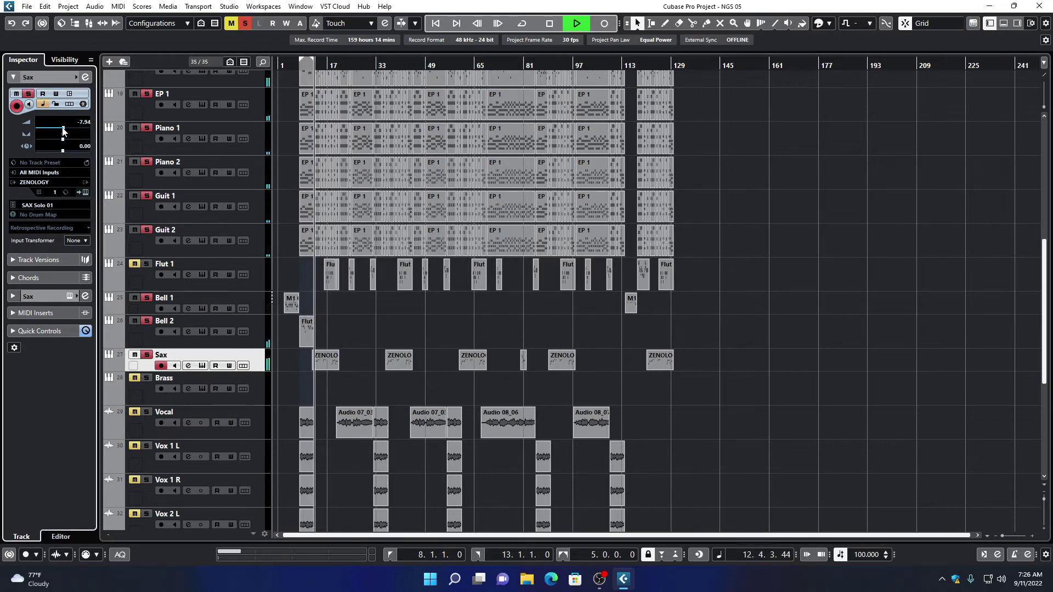
left_click_drag(63, 131, 63, 131)
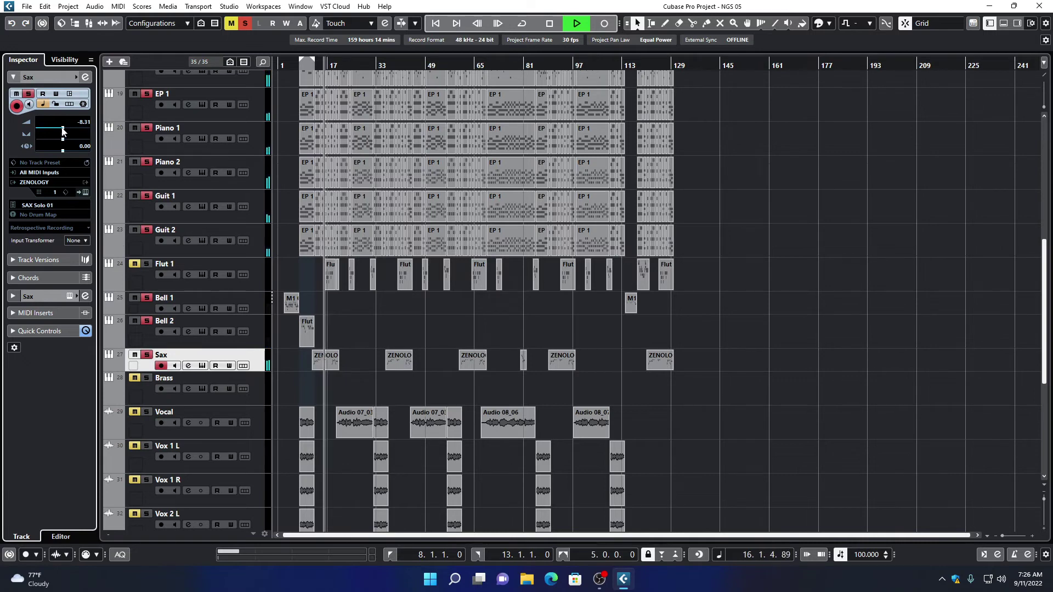
Add Flut 1 to the soloed tracks, lower its volume to -5.86 and stop playback.
left_click(157, 282)
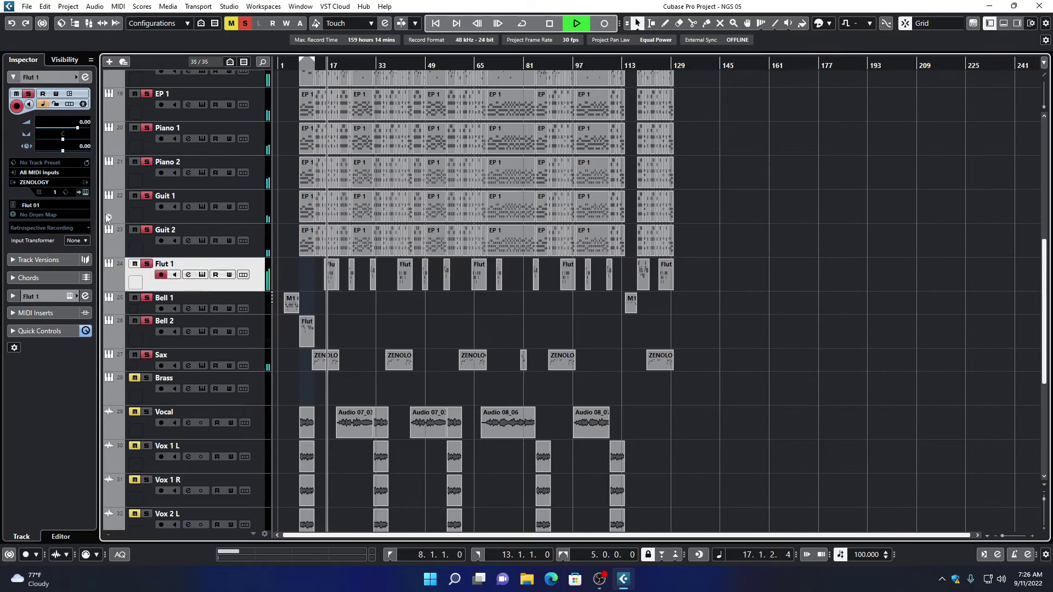
left_click_drag(78, 127, 66, 129)
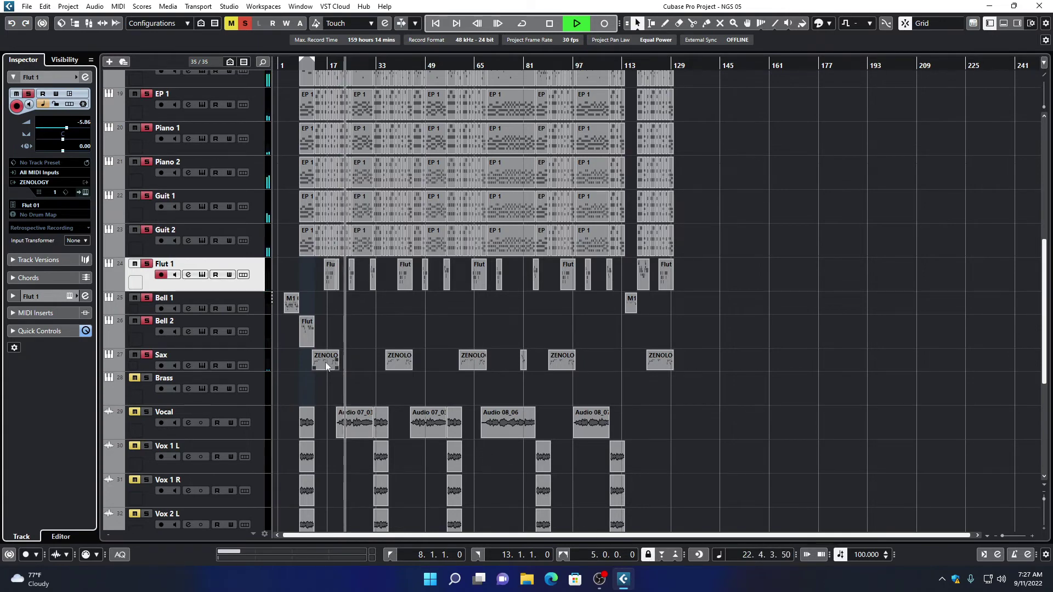
key("space")
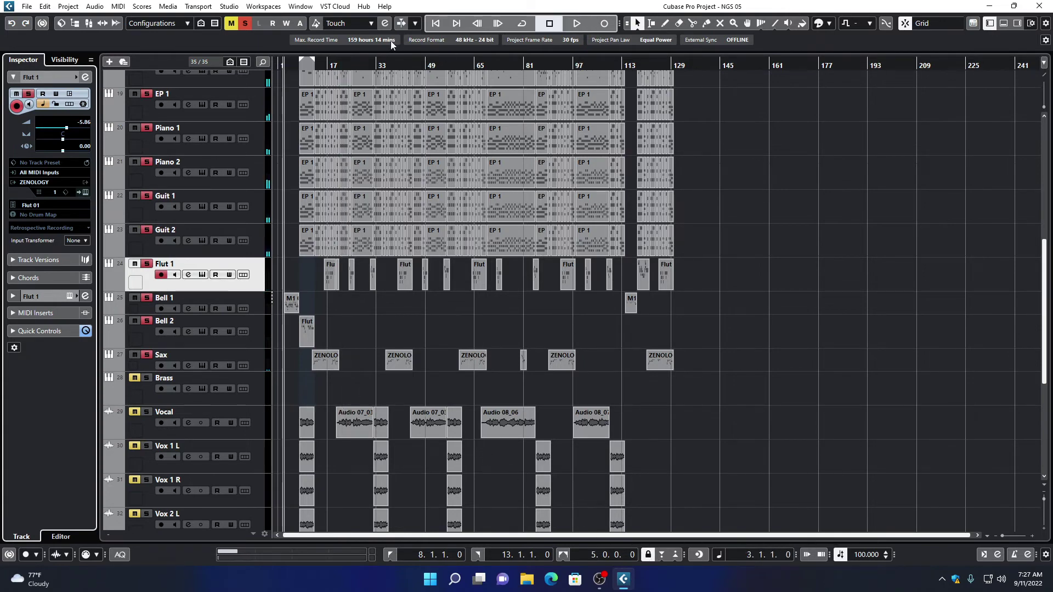
Add Vocal to the soloed tracks, play from the start of the song and lower Bell 1's volume to -14.5.
left_click(429, 24)
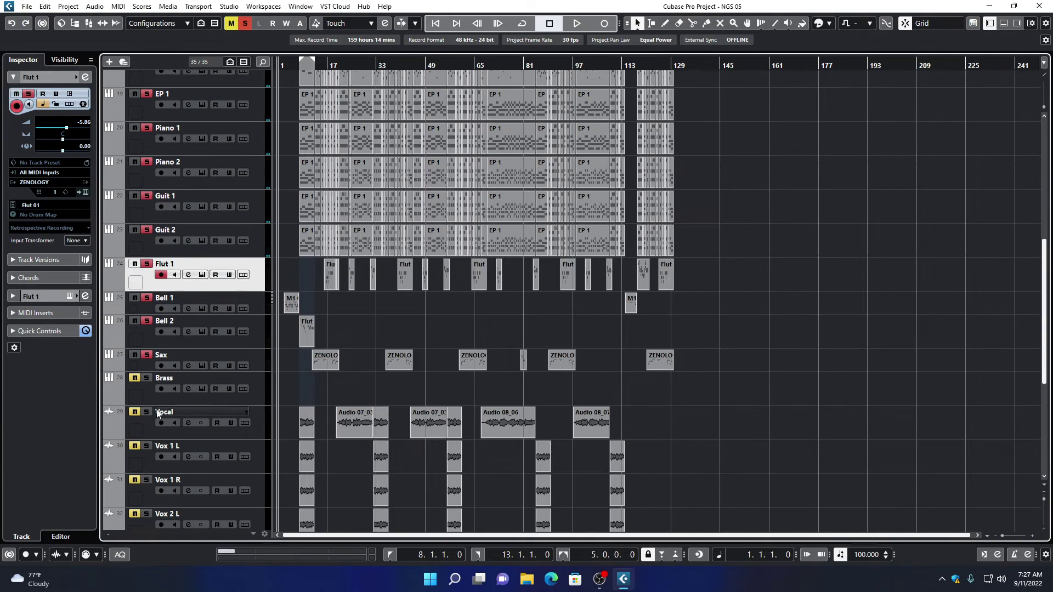
left_click(149, 427)
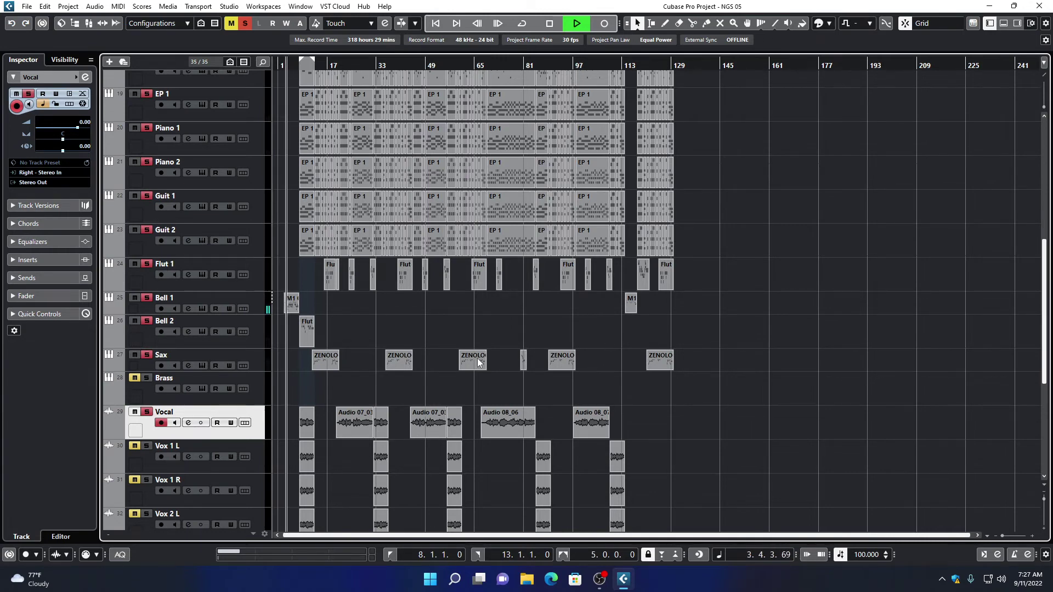
left_click(175, 305)
left_click_drag(77, 127, 55, 130)
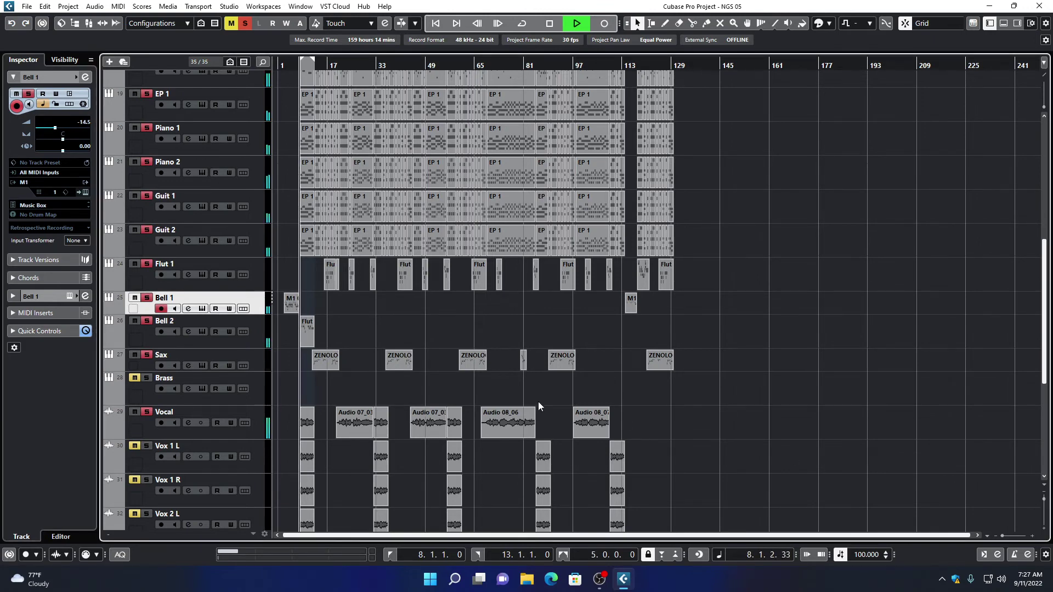
Set the Vocal track's volume to -4.00 during playback.
left_click(212, 435)
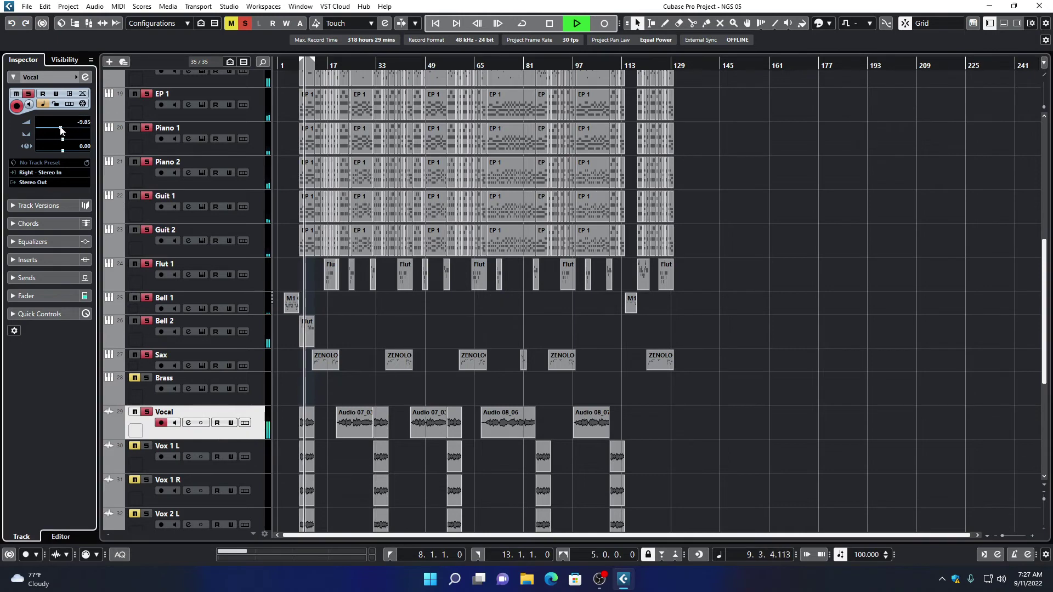
left_click_drag(60, 130, 69, 131)
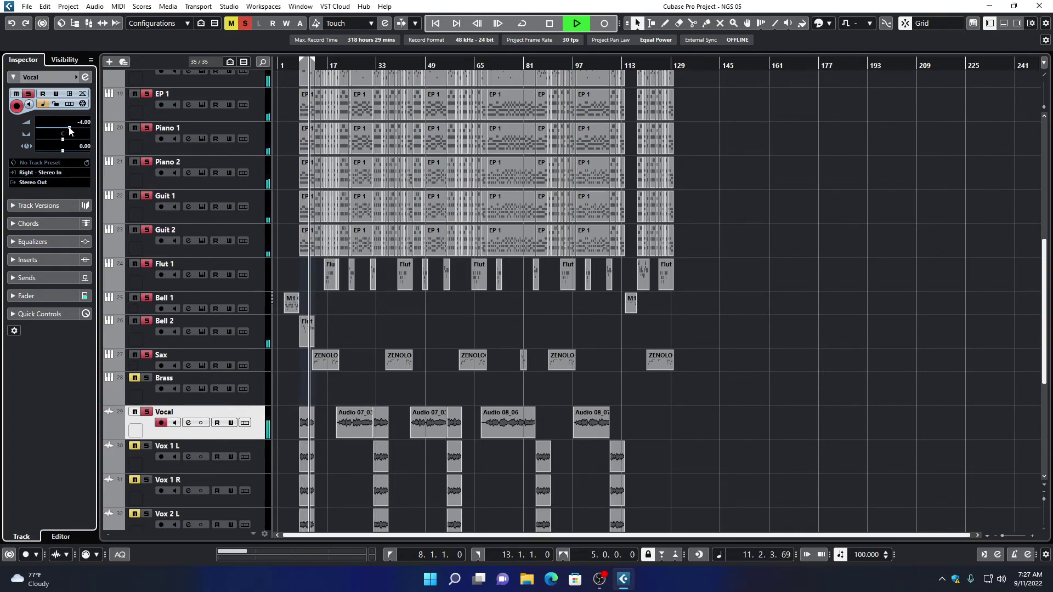
left_click_drag(69, 130, 71, 131)
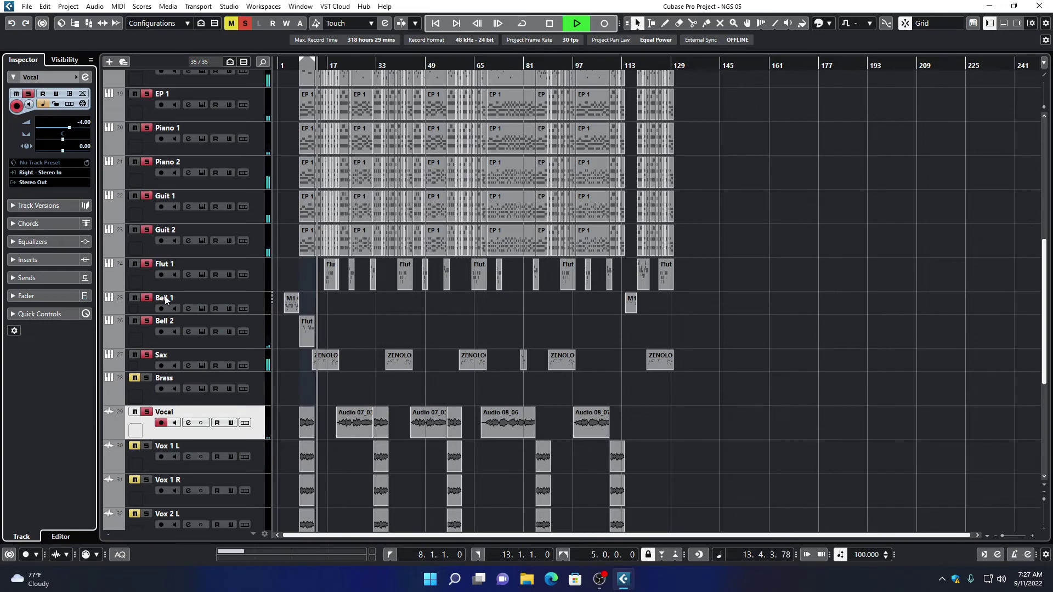
Raise the Sax track's volume to -7.58 during playback.
left_click(146, 364)
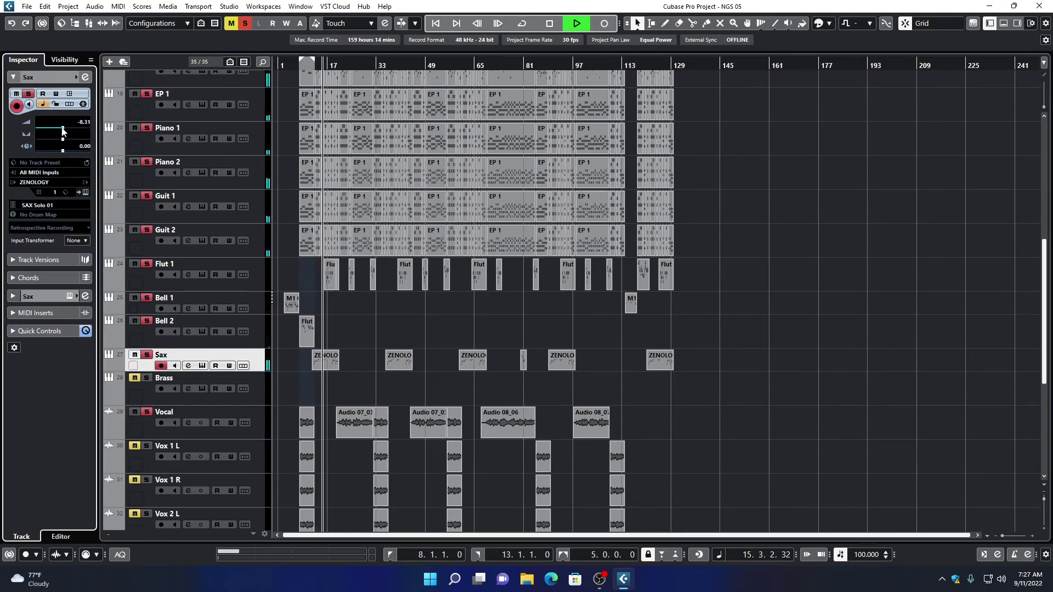
left_click_drag(64, 130, 64, 131)
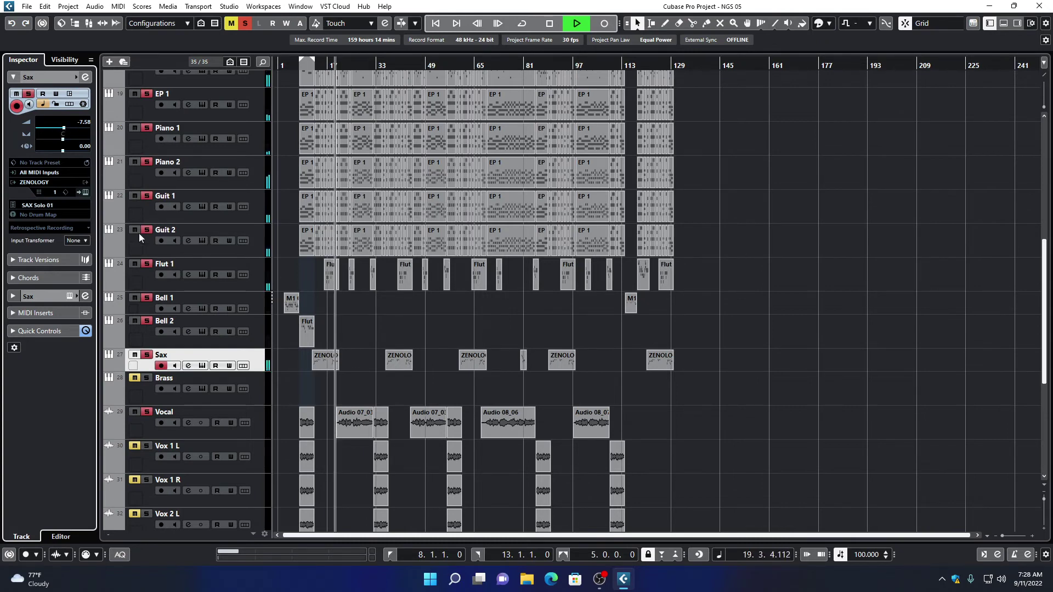
Rebalance the Vocal track against the playing mix, setting its volume to -4.34.
left_click(239, 434)
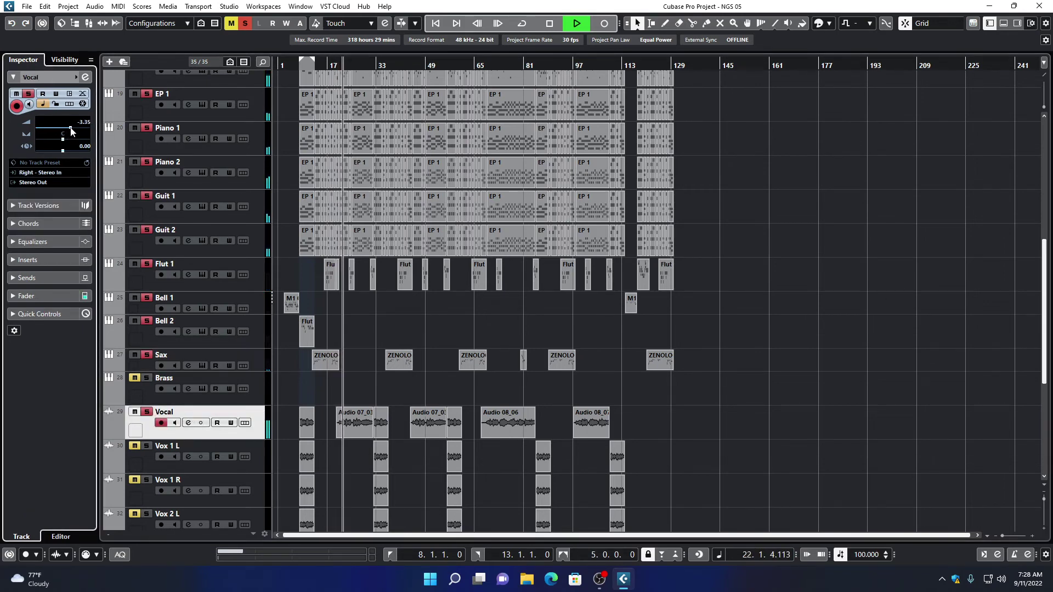
scroll(70, 130, "down", 1)
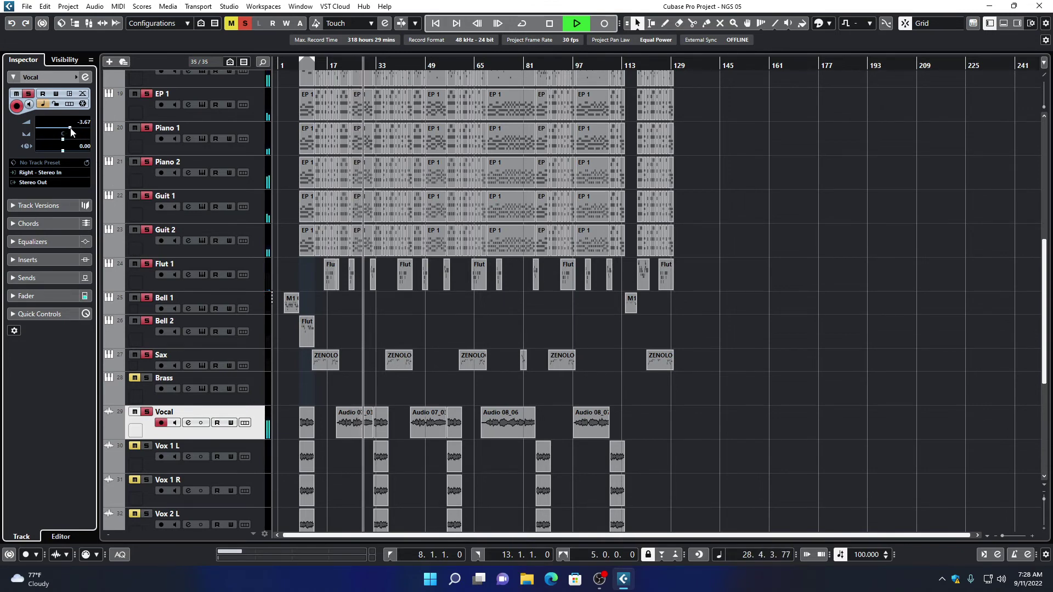
left_click_drag(71, 130, 70, 131)
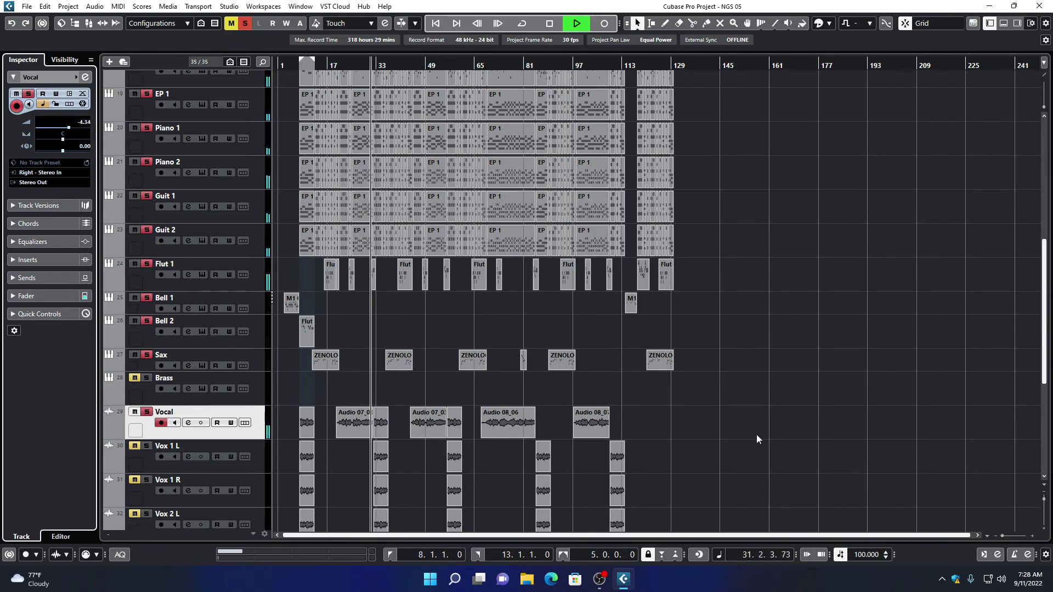
Shrink the track heights to fit all tracks and look over the whole arrangement while it plays.
left_click(1044, 502)
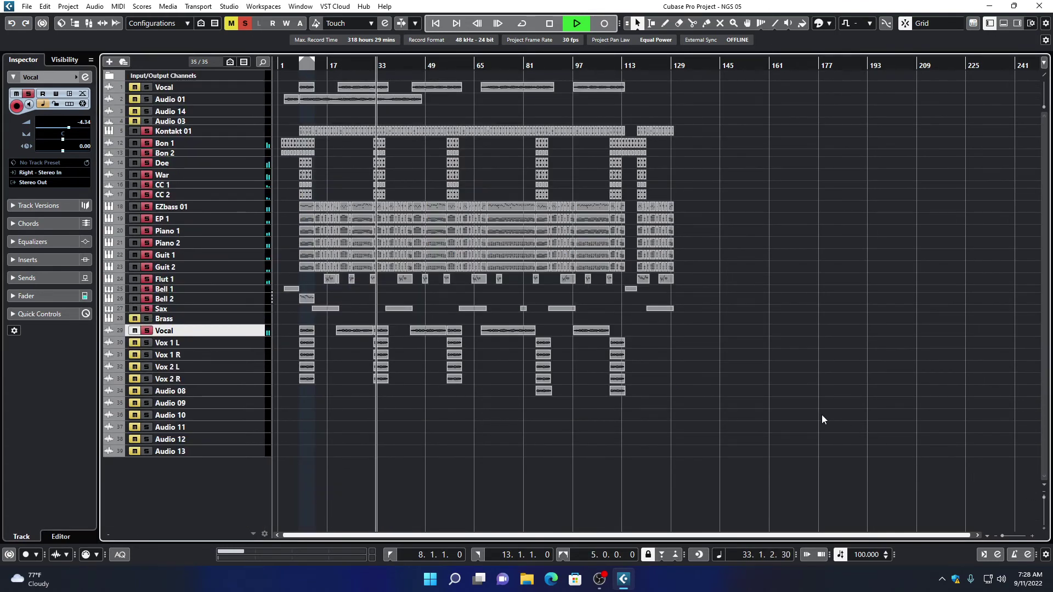
key("h")
key("h")
key("h")
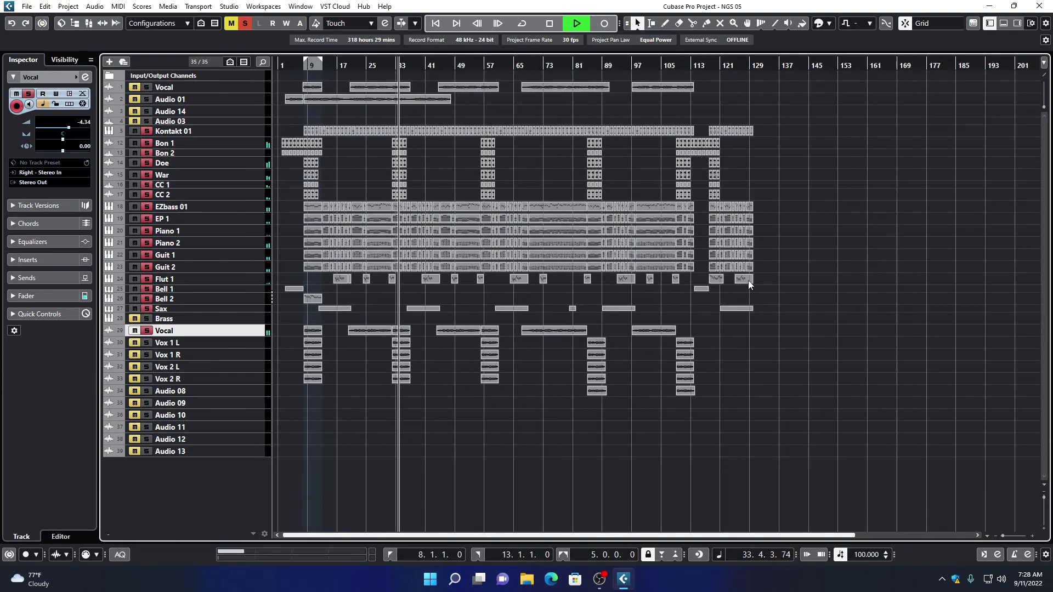
key("h")
key("h")
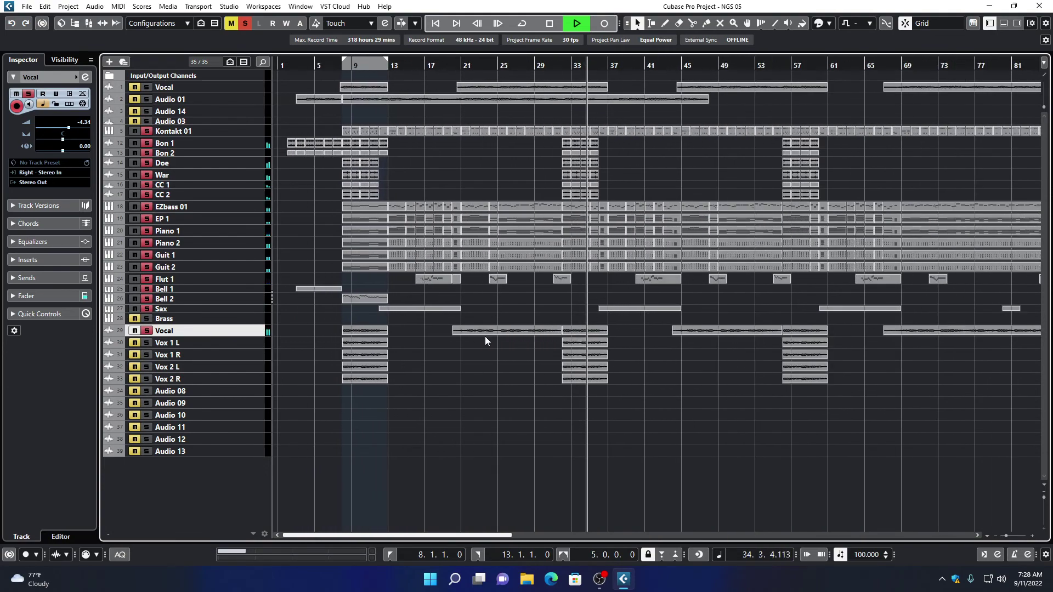
key("g")
key("g")
key("g")
key("g")
key("g")
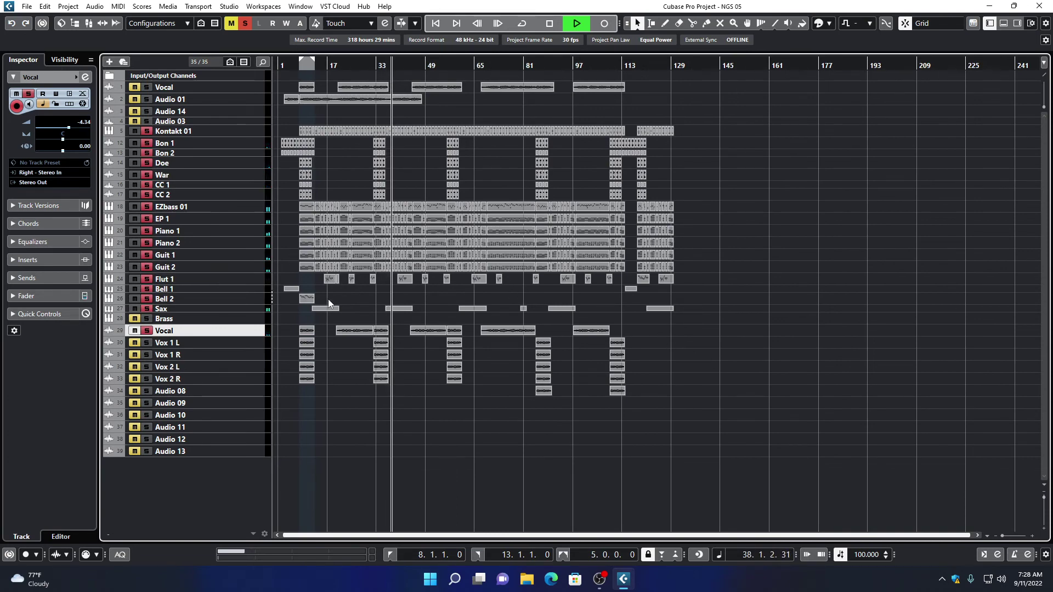
Add Brass to the soloed tracks and continue playback from bar 96.
left_click(261, 132)
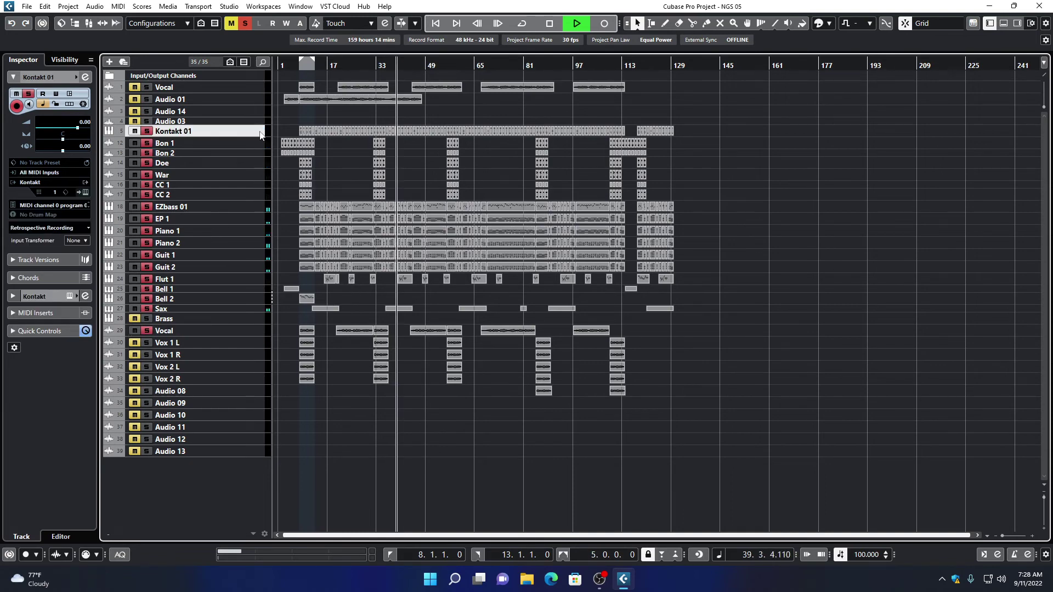
left_click(147, 319)
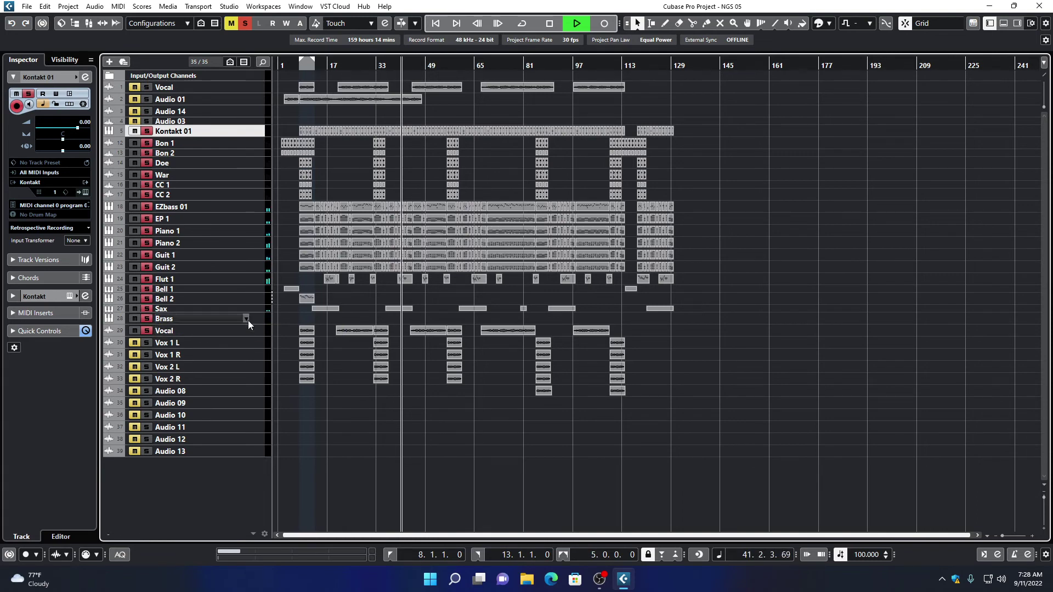
left_click(260, 319)
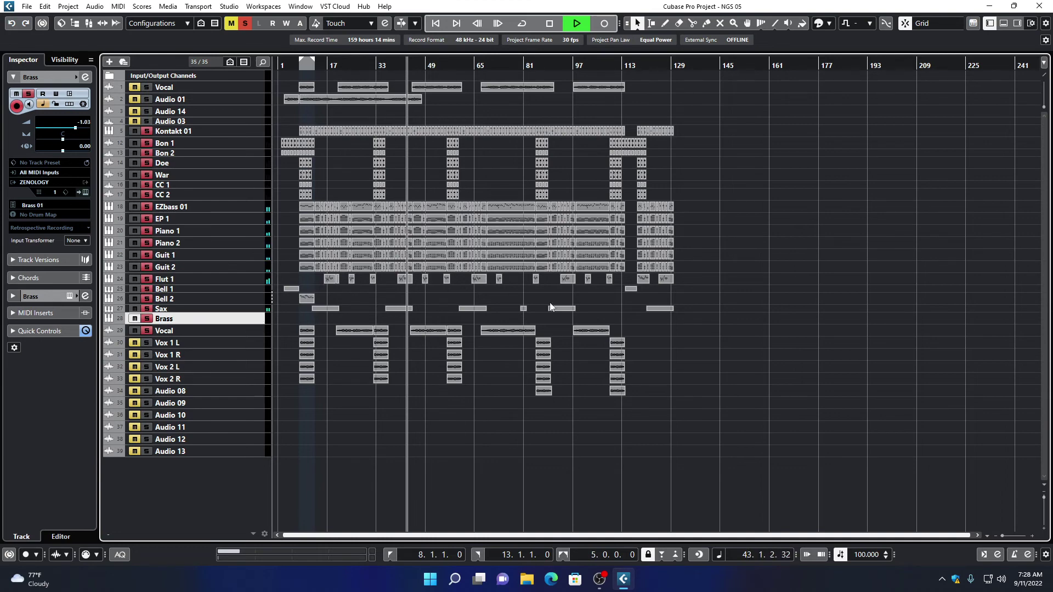
left_click(570, 65)
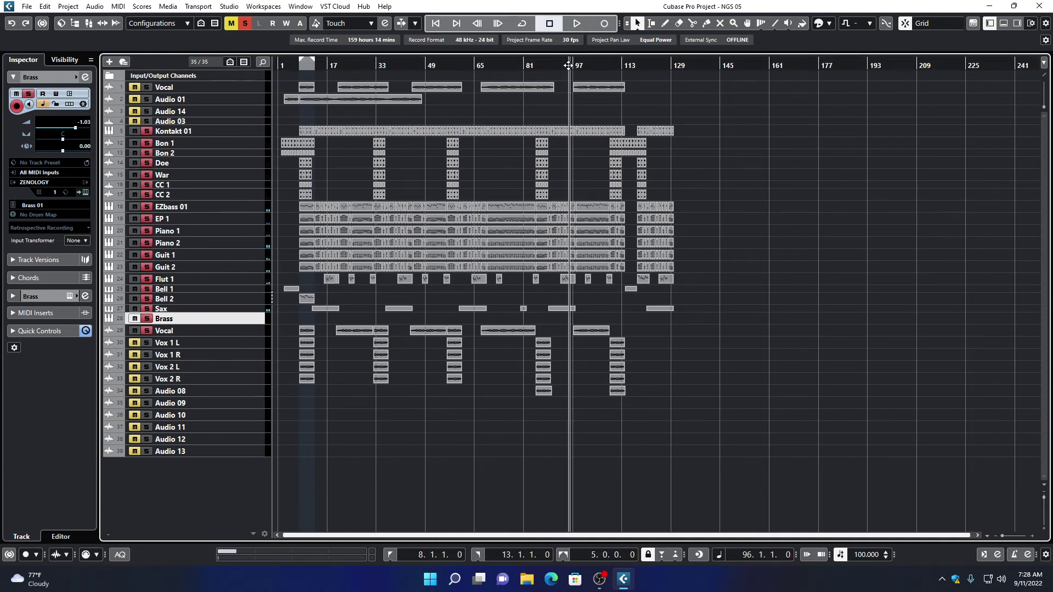
left_click(259, 131)
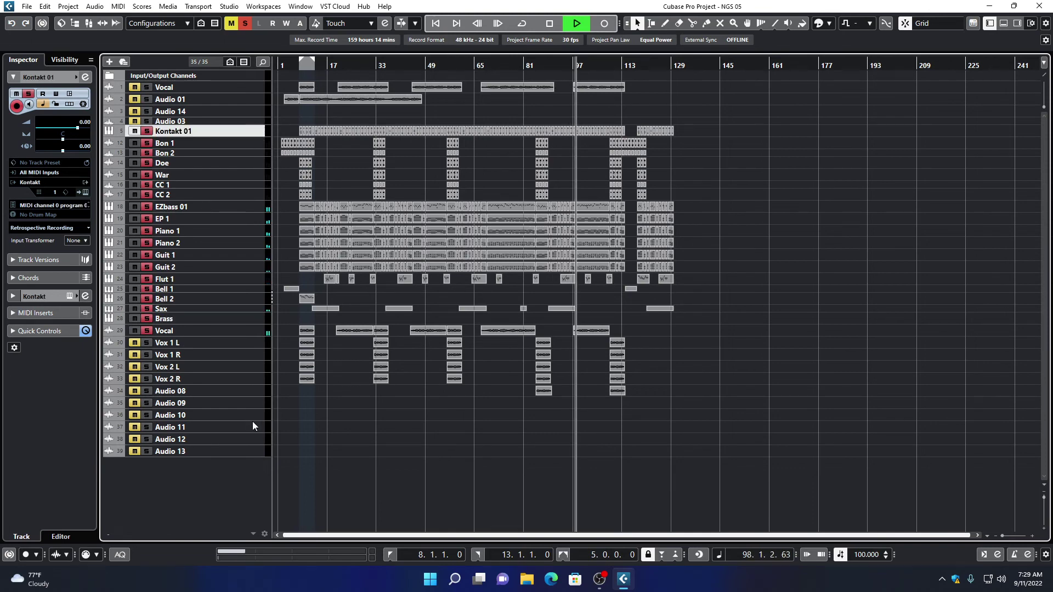
Enlarge the height of the soloed Vocal track so its waveforms are readable.
left_click(249, 330)
left_click(239, 331)
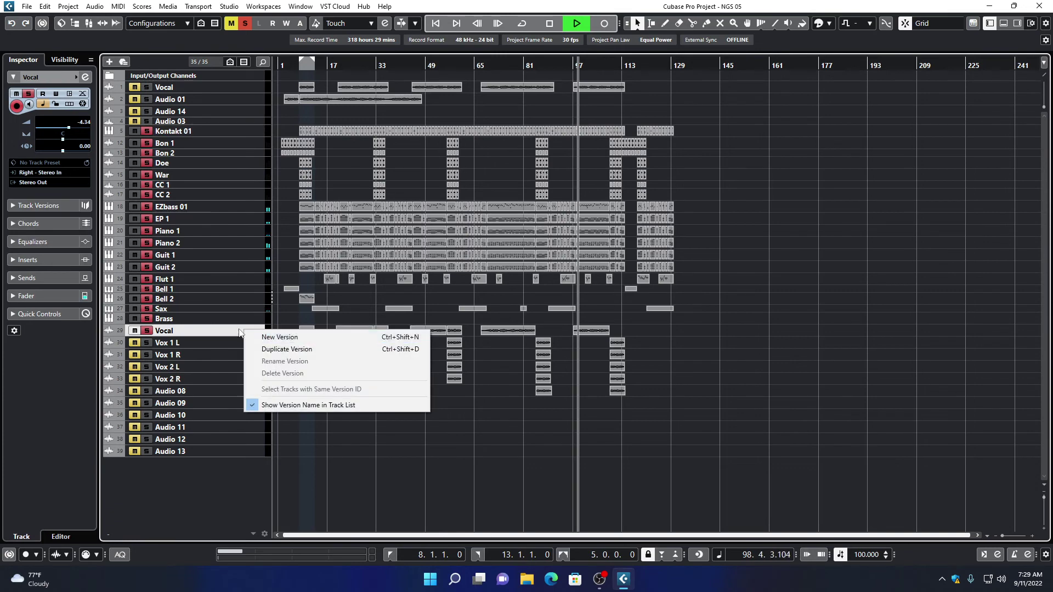
left_click(824, 5)
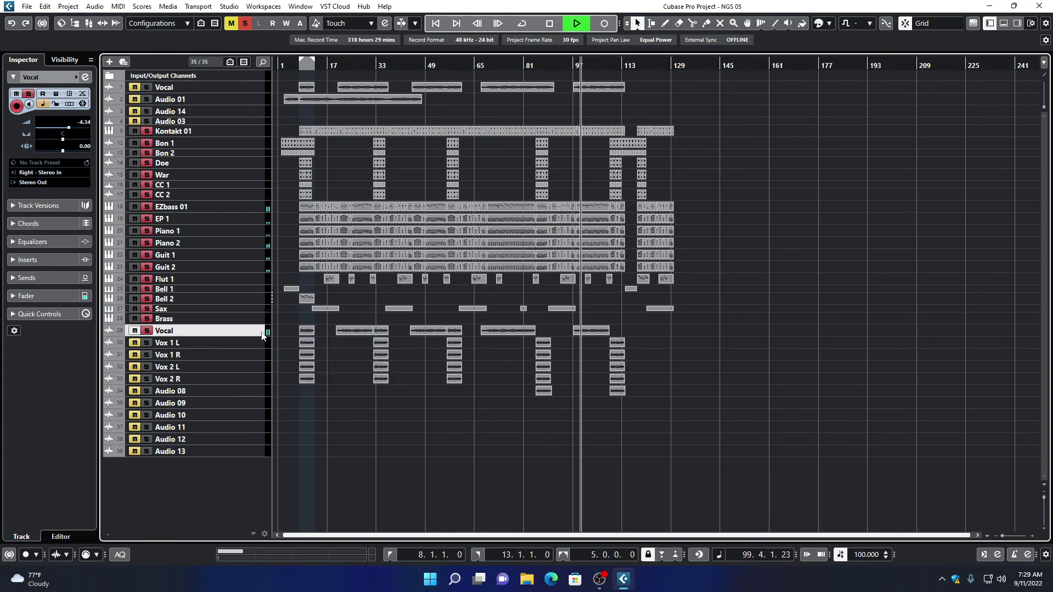
left_click_drag(248, 336, 252, 391)
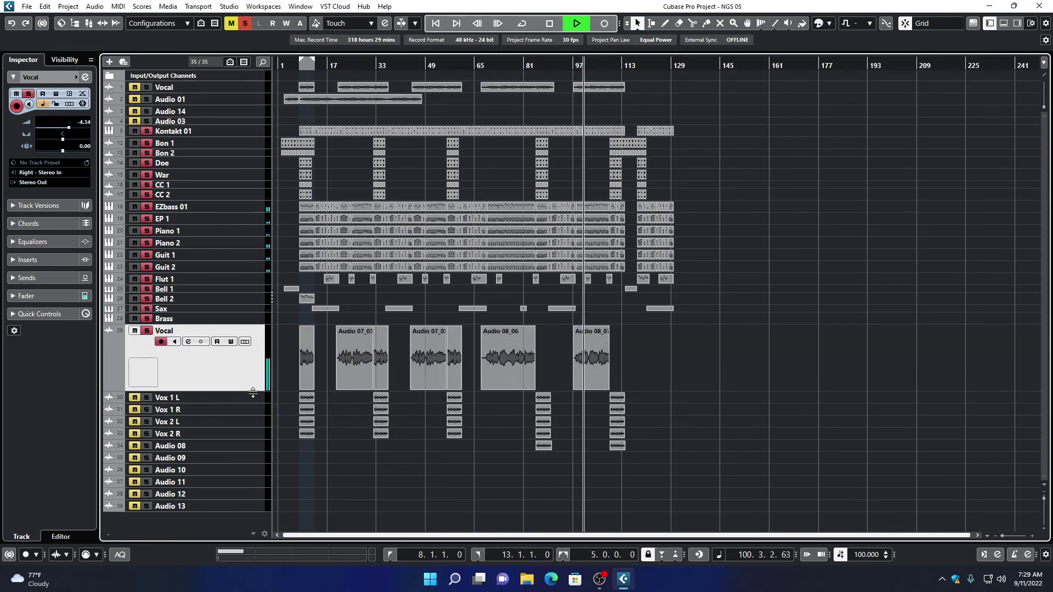
Examine the Vocal event Audio 08_07 up close while listening to its end, and replay it from bar 106.
scroll(380, 404, "up", 10)
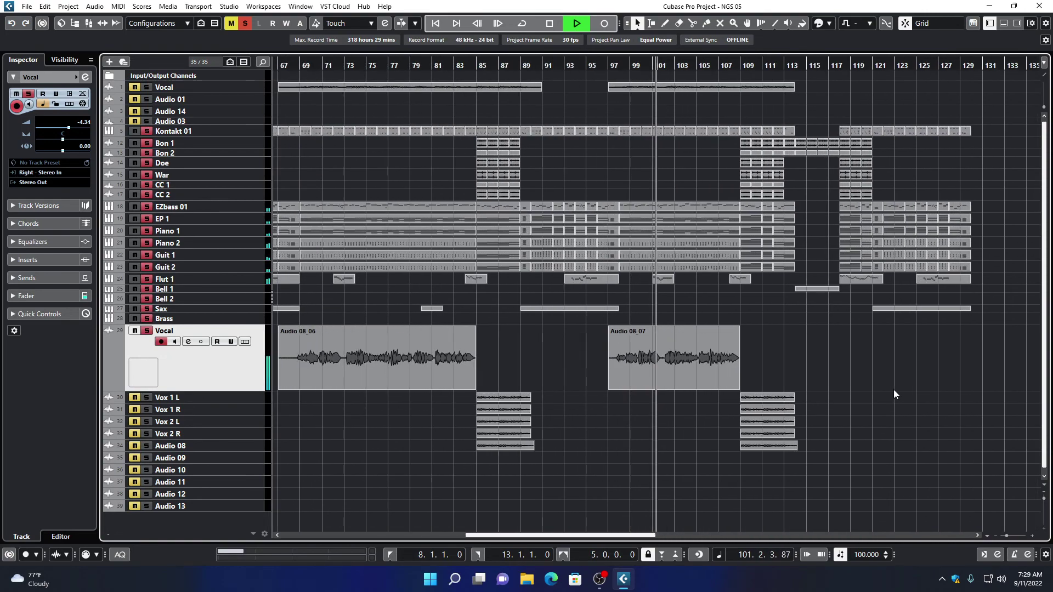
key("h")
key("h")
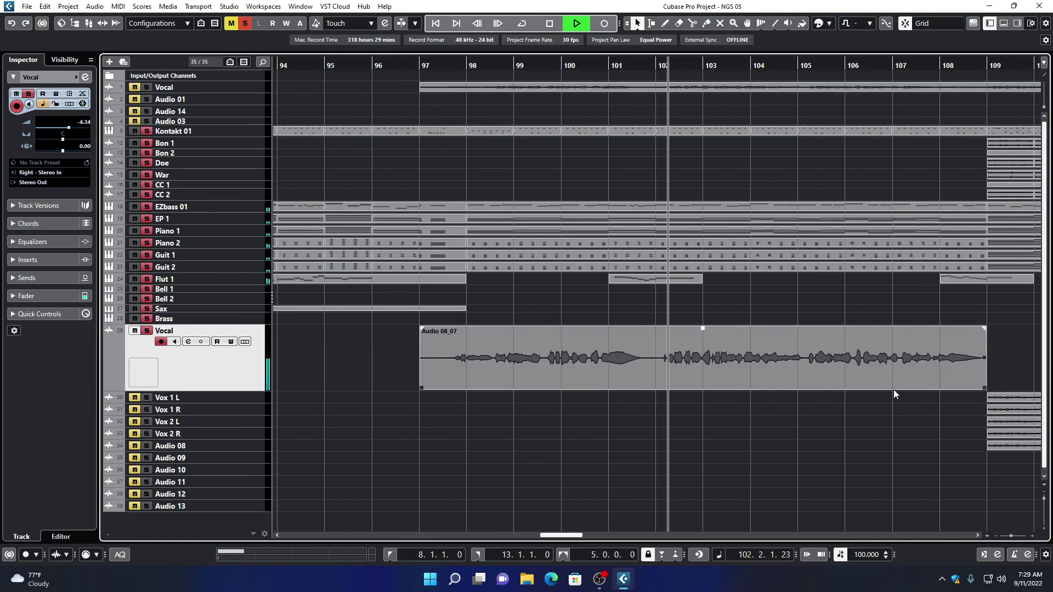
key("h")
key("h")
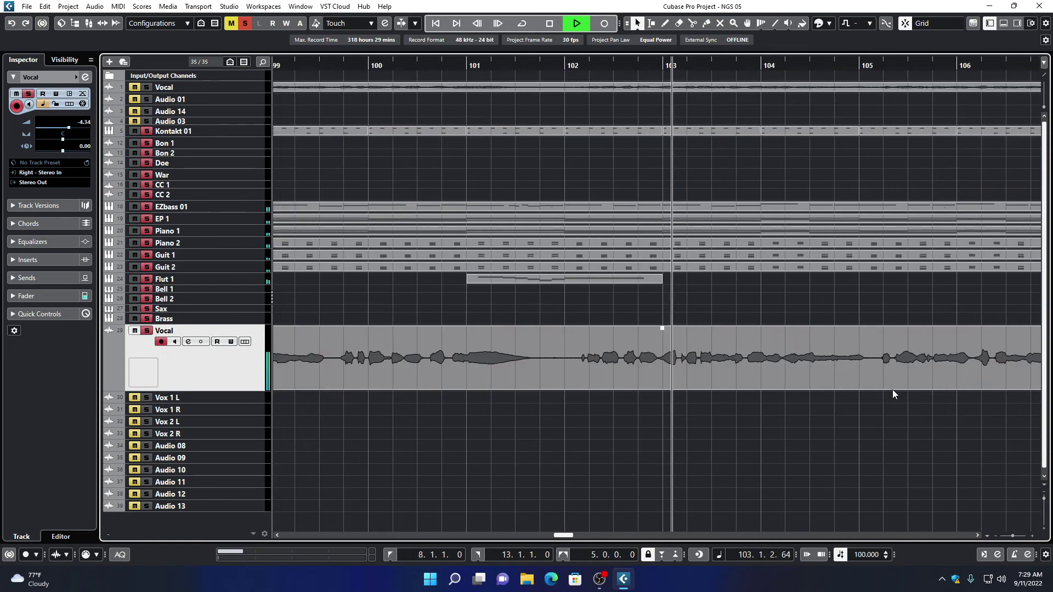
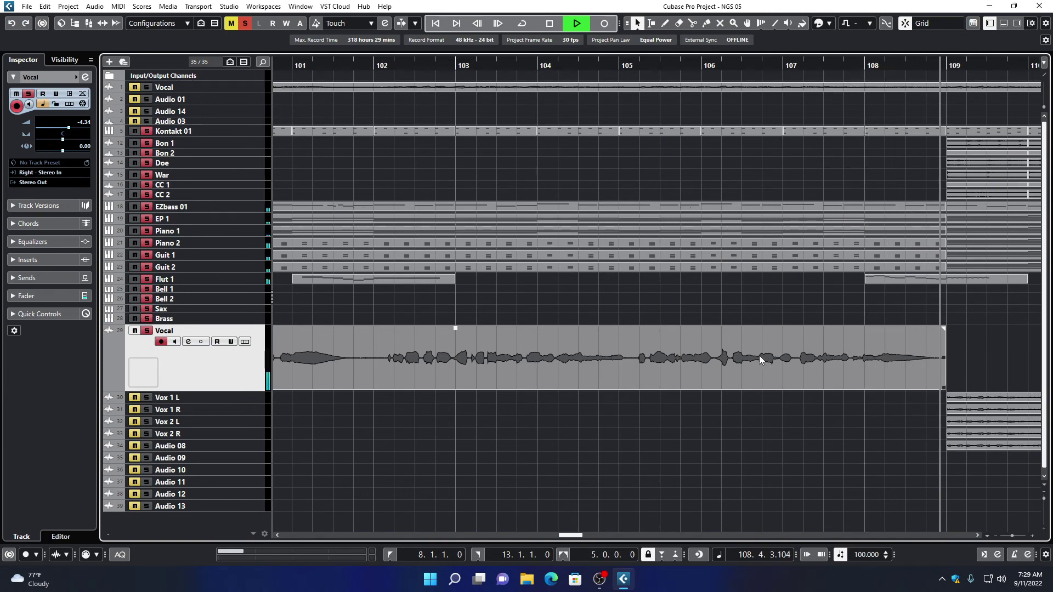
left_click(697, 66)
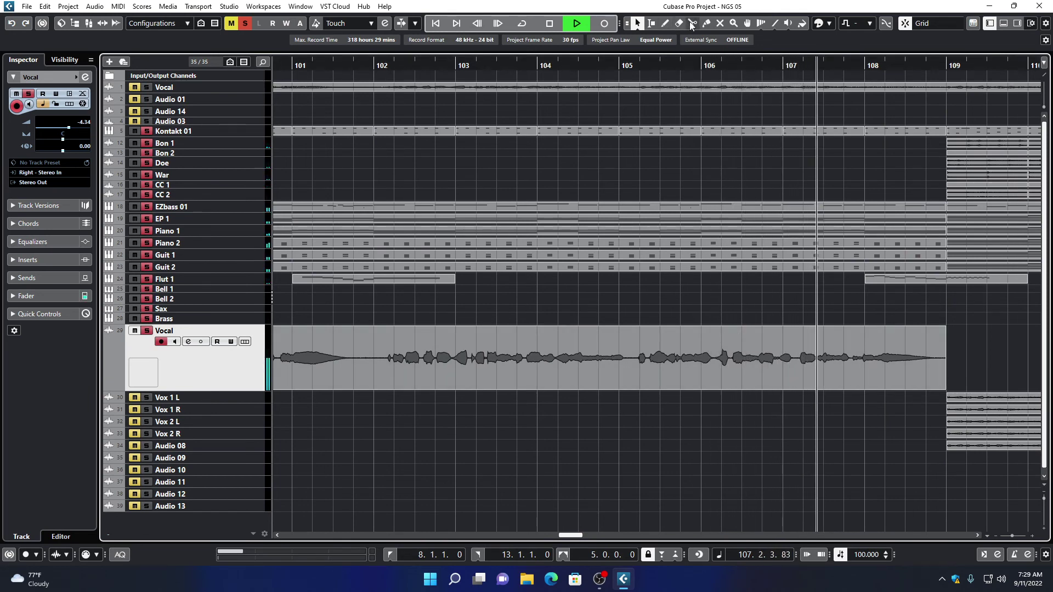
key("space")
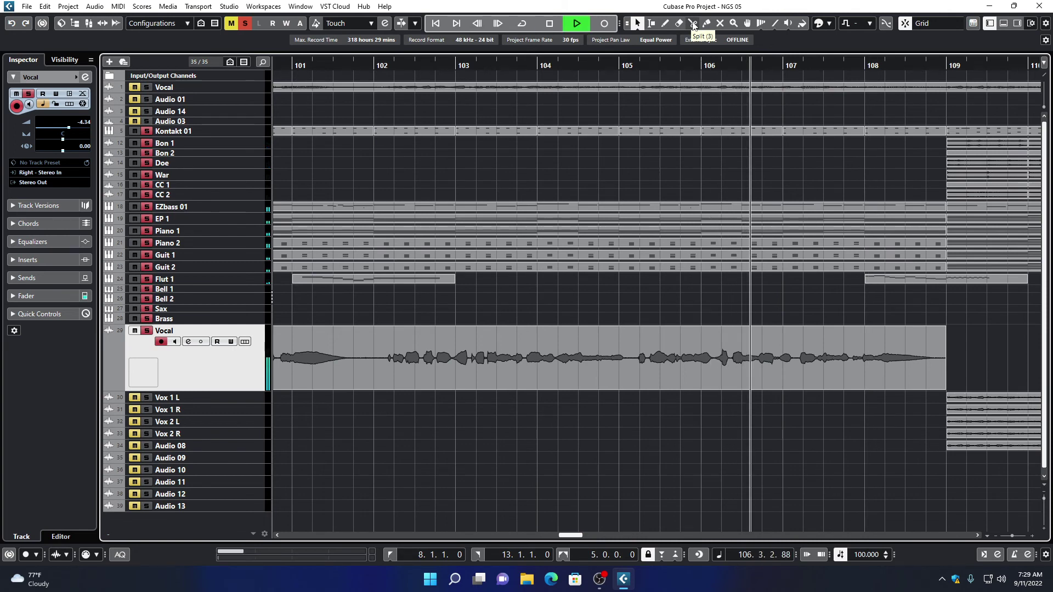
Split the Vocal event Audio 08_07 in the silent gap just after bar 107 and return to the selection tool.
key("h")
key("h")
key("h")
key("h")
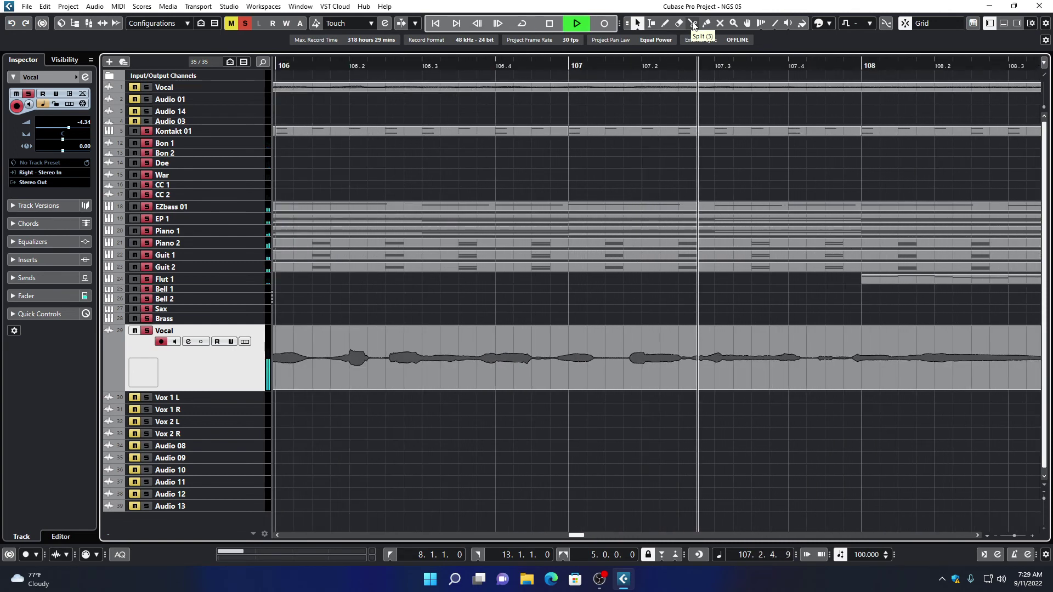
key("space")
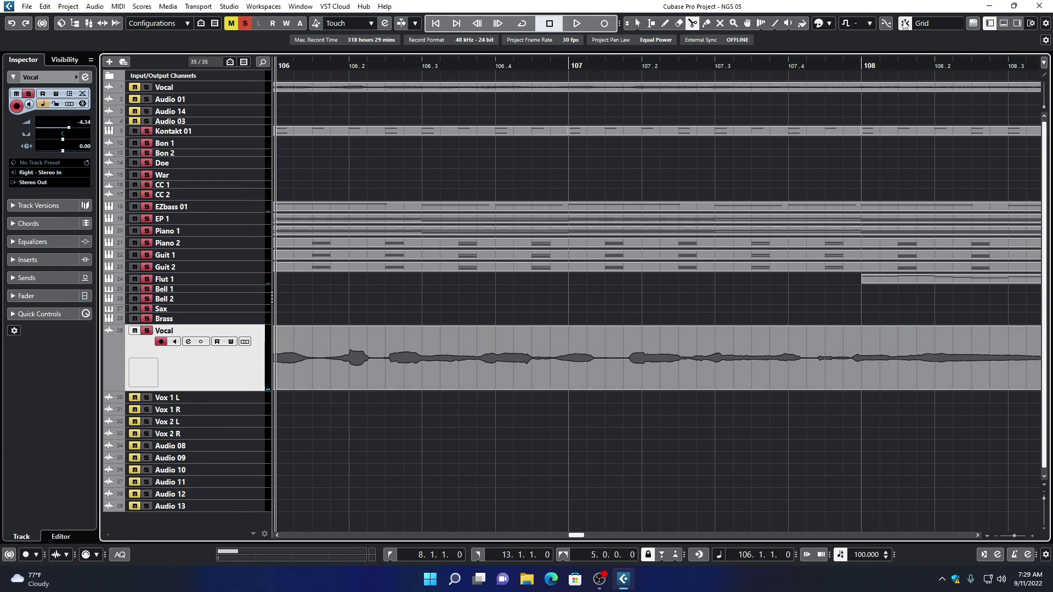
left_click(604, 378)
key("space")
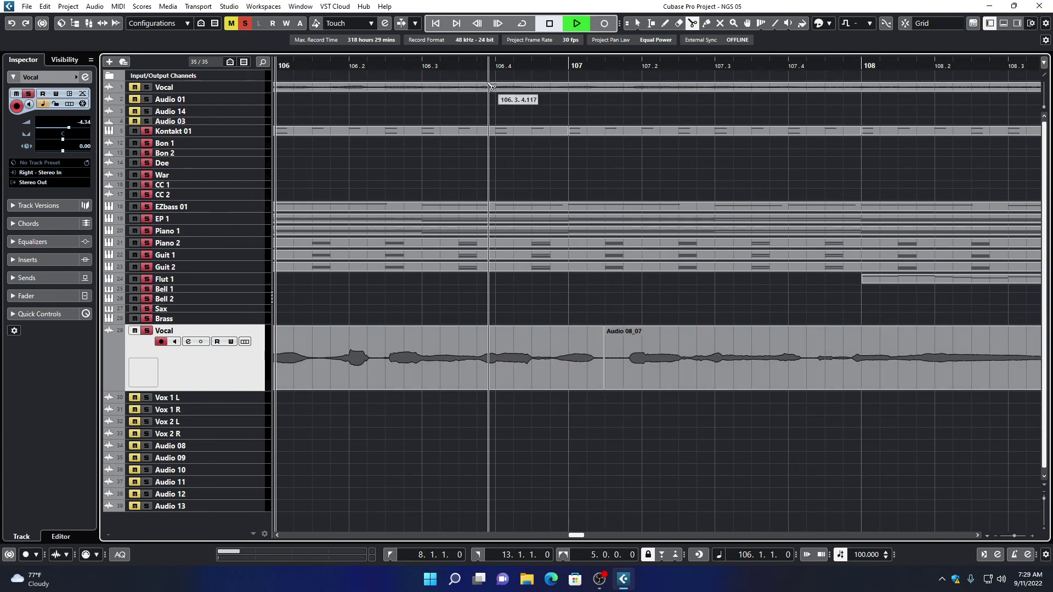
left_click(637, 23)
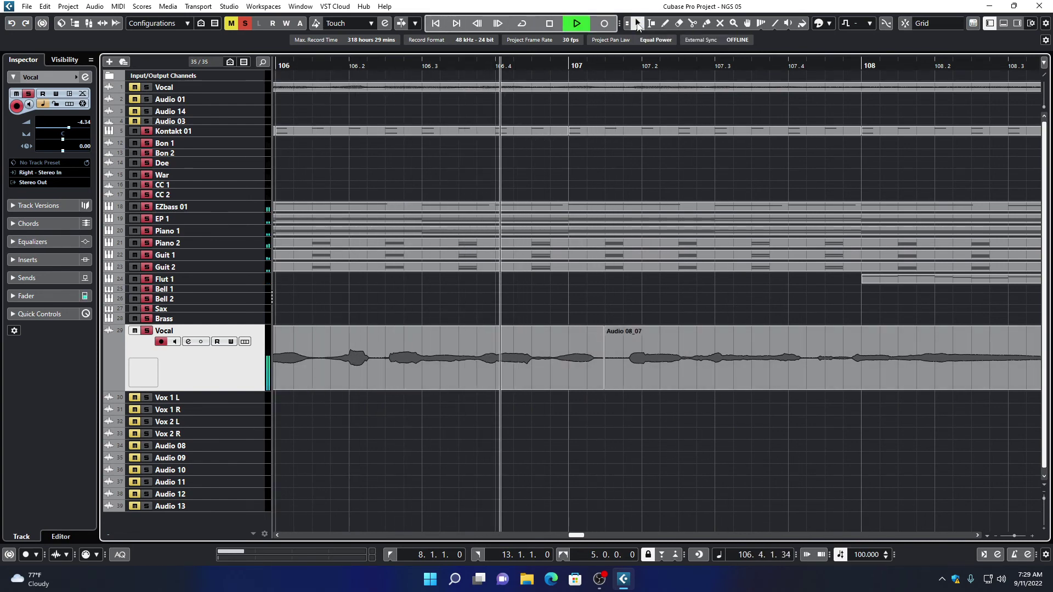
Trim the start of the split-off Vocal phrase after bar 107, shift the phrase slightly earlier and play it back.
left_click(607, 365)
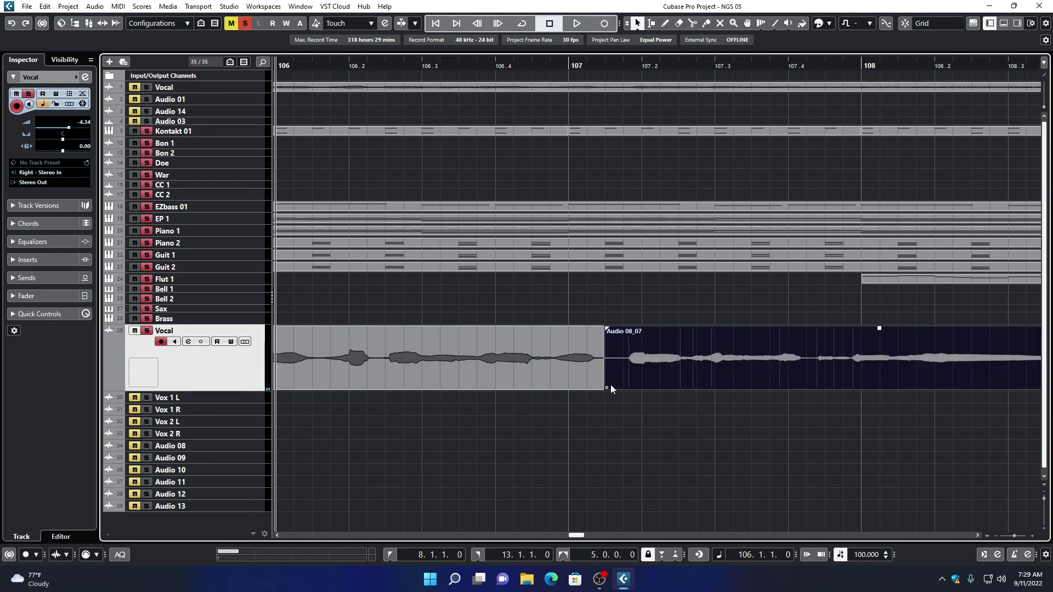
left_click_drag(606, 388, 664, 379)
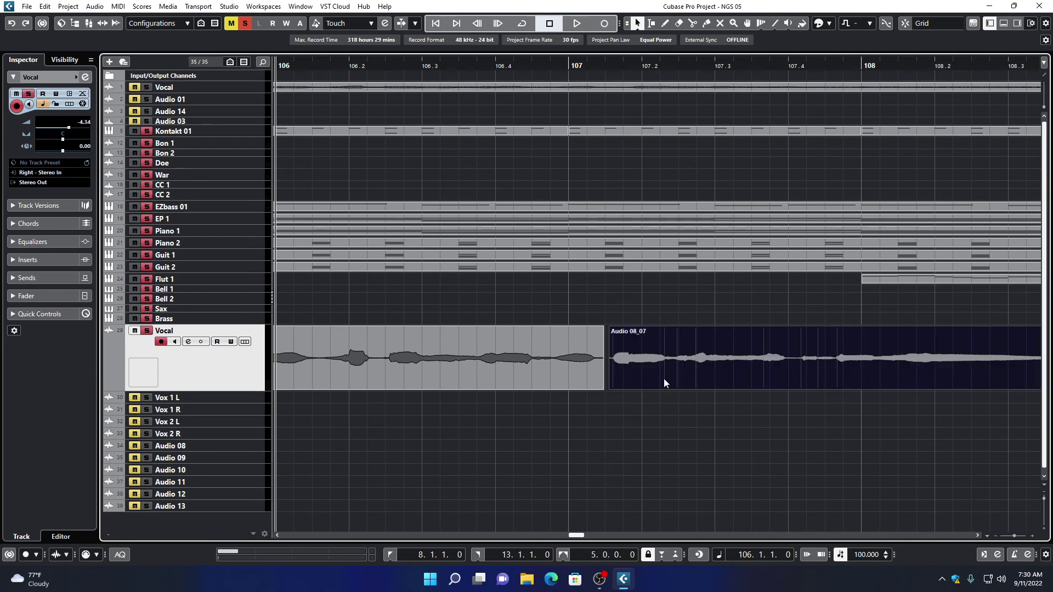
key("space")
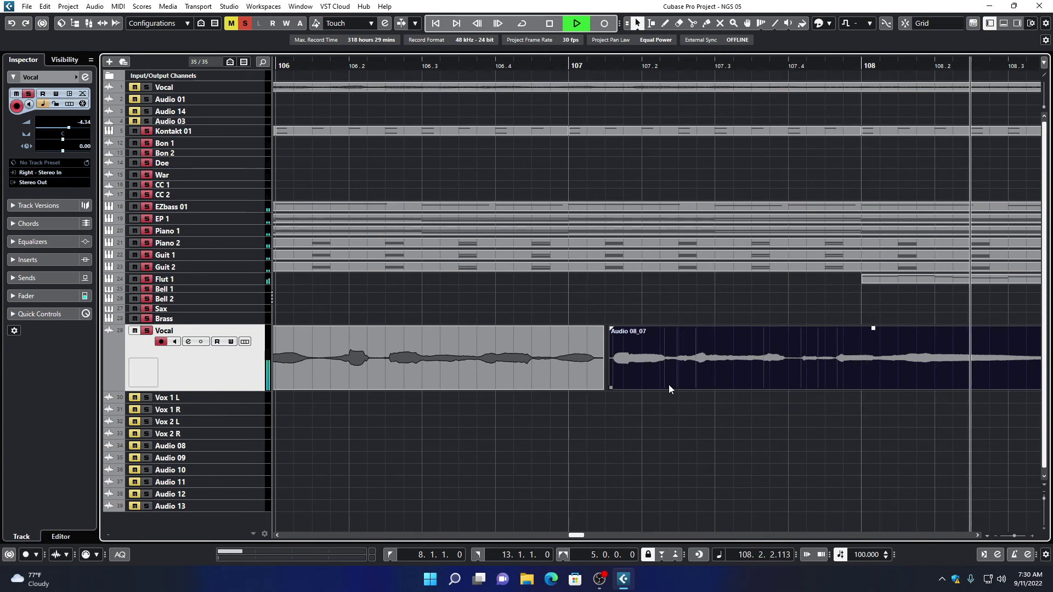
Listen on past the edited Vocal phrase to about bar 113 while reviewing the surrounding arrangement, and stop playback.
key("g")
key("g")
key("g")
key("g")
key("g")
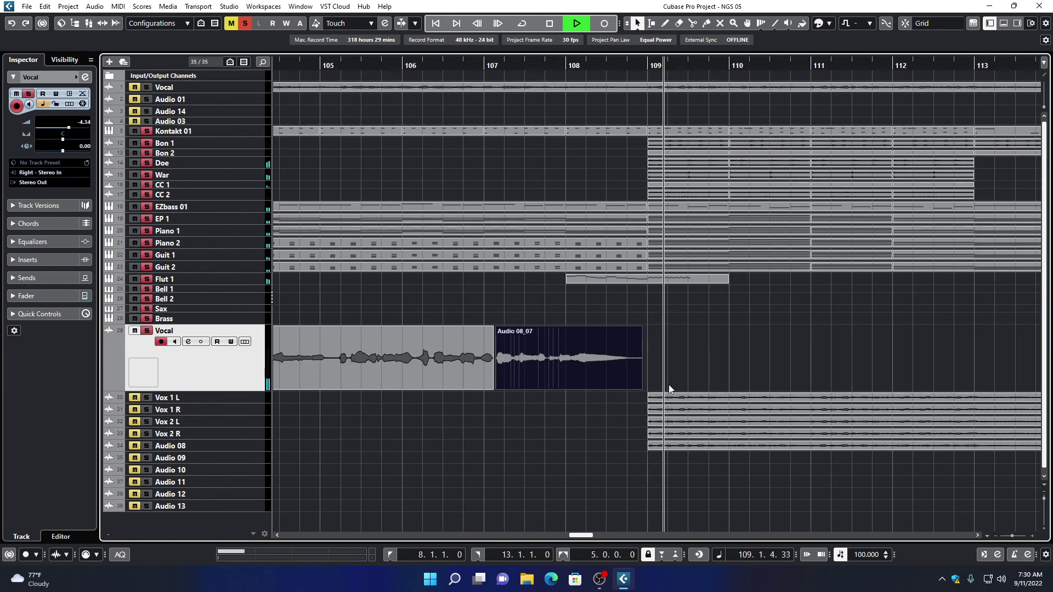
key("g")
key("g")
key("g")
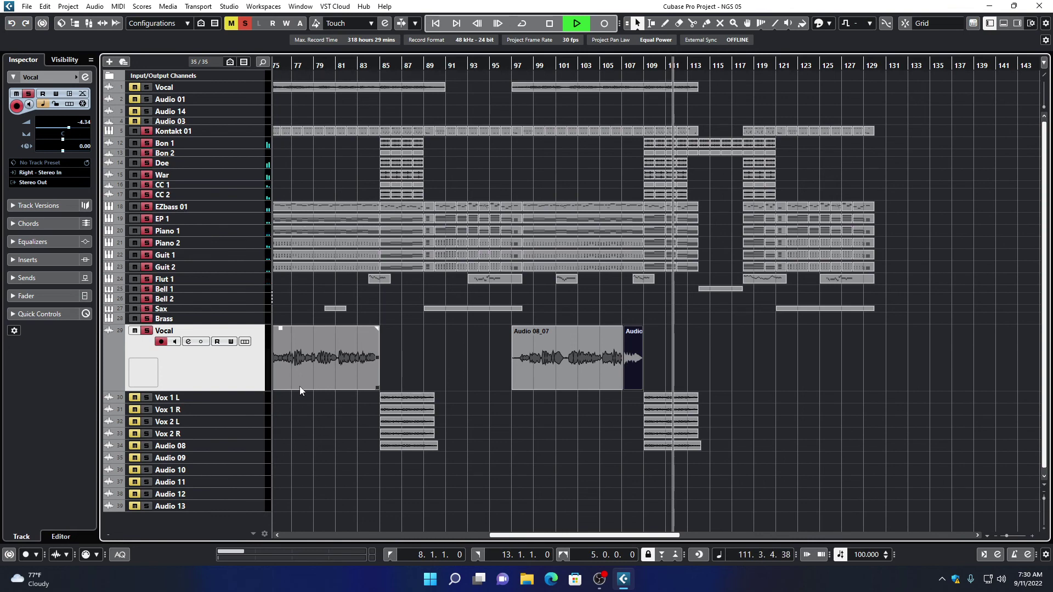
key("g")
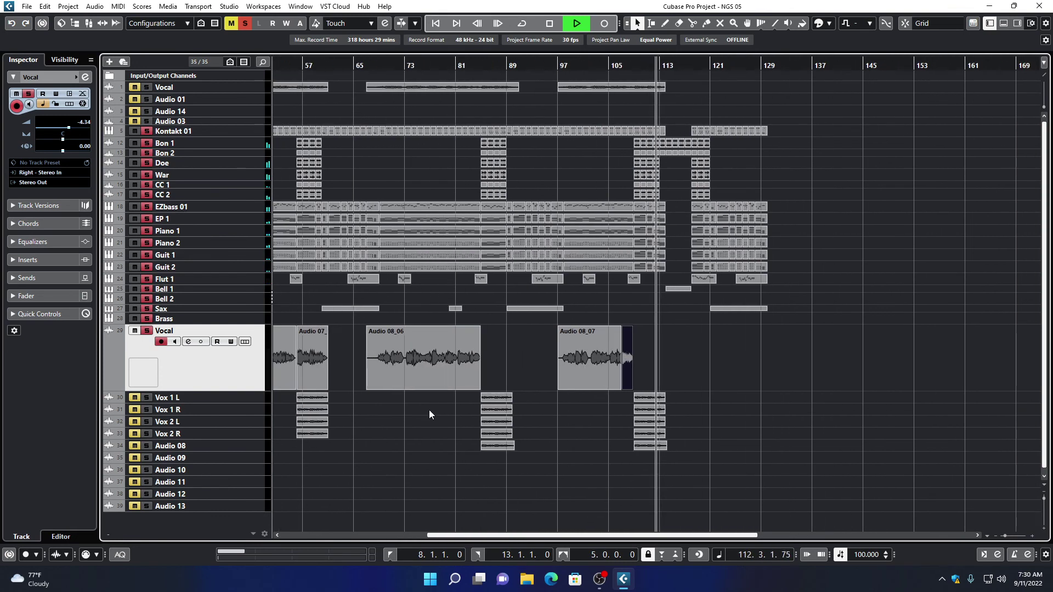
key("h")
key("h")
key("h")
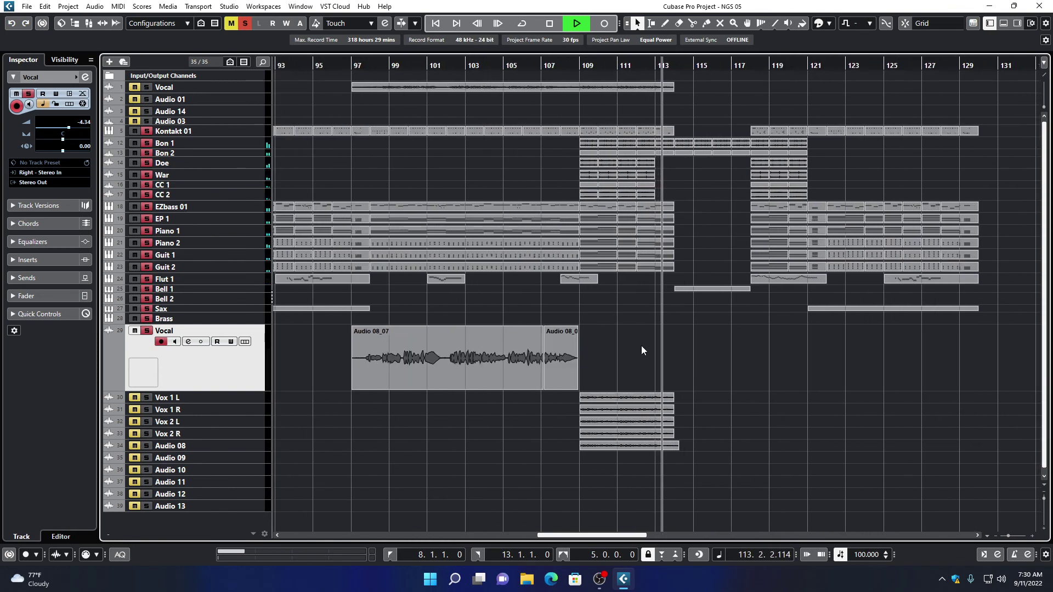
key("space")
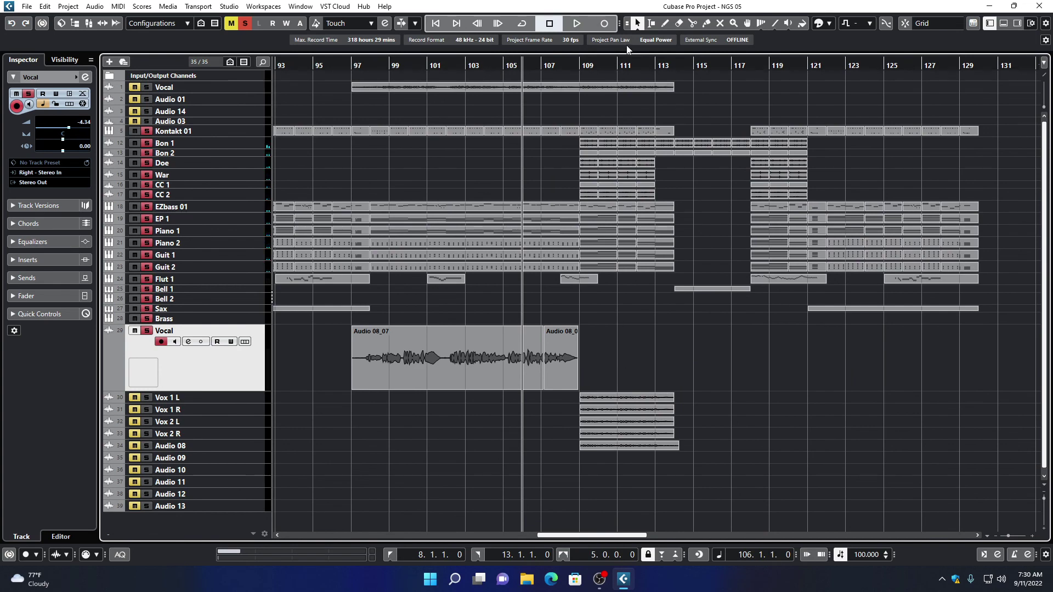
Copy the short Audio 07_03 event at about bar 56 on the Vocal track and paste it at bar 109.
key("g")
key("g")
key("g")
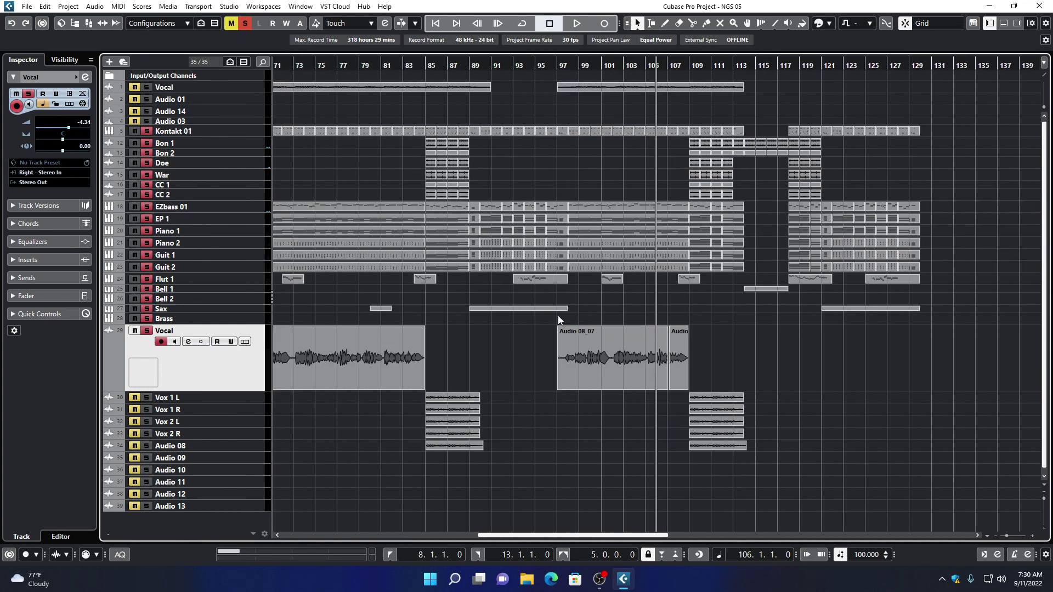
key("g")
left_click(415, 361)
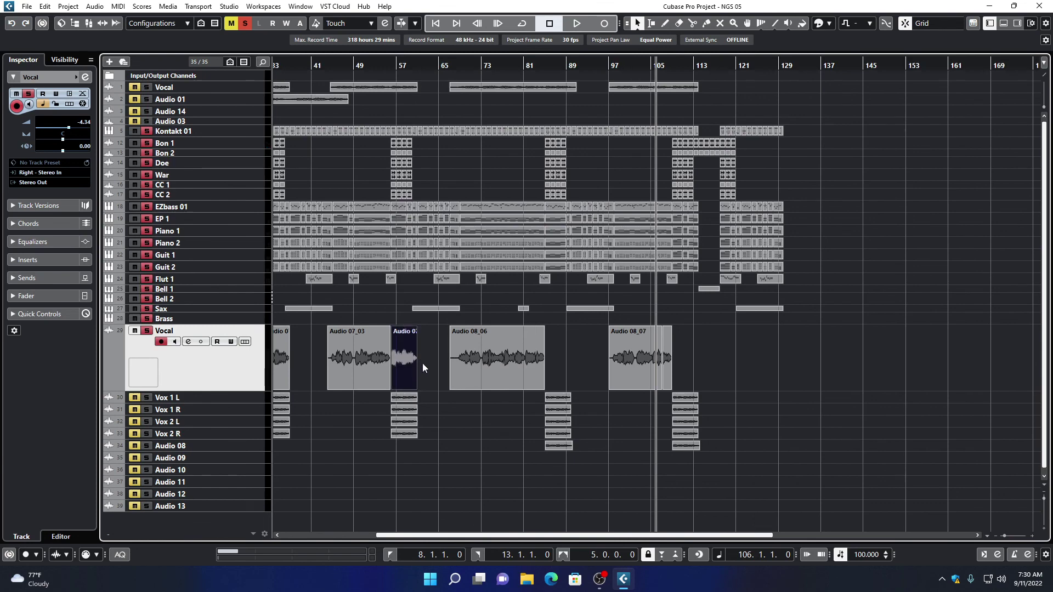
key("h")
key("h")
key("h")
key("h")
key("h")
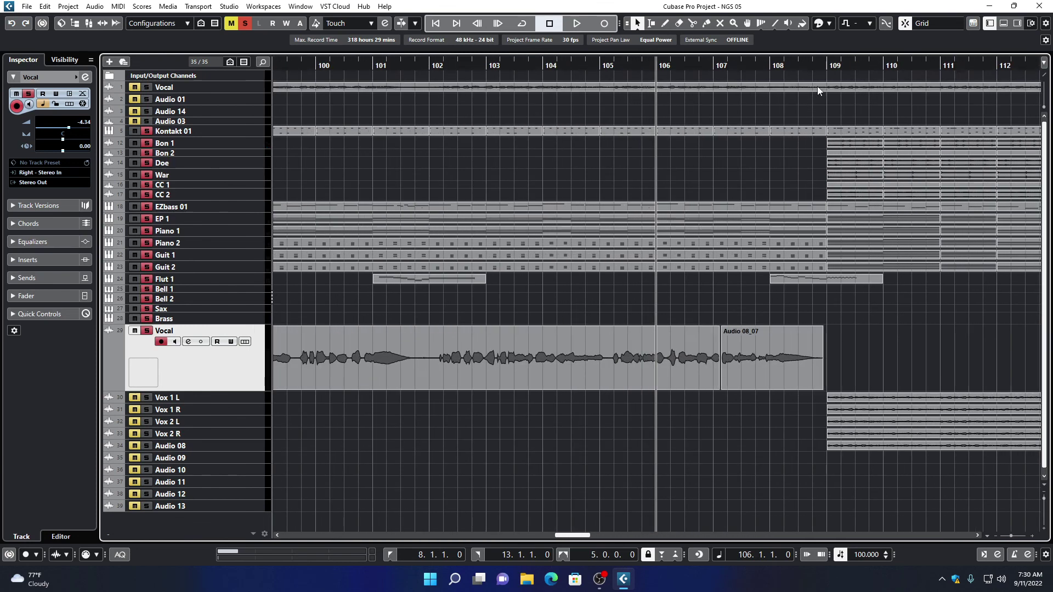
left_click_drag(827, 71, 828, 69)
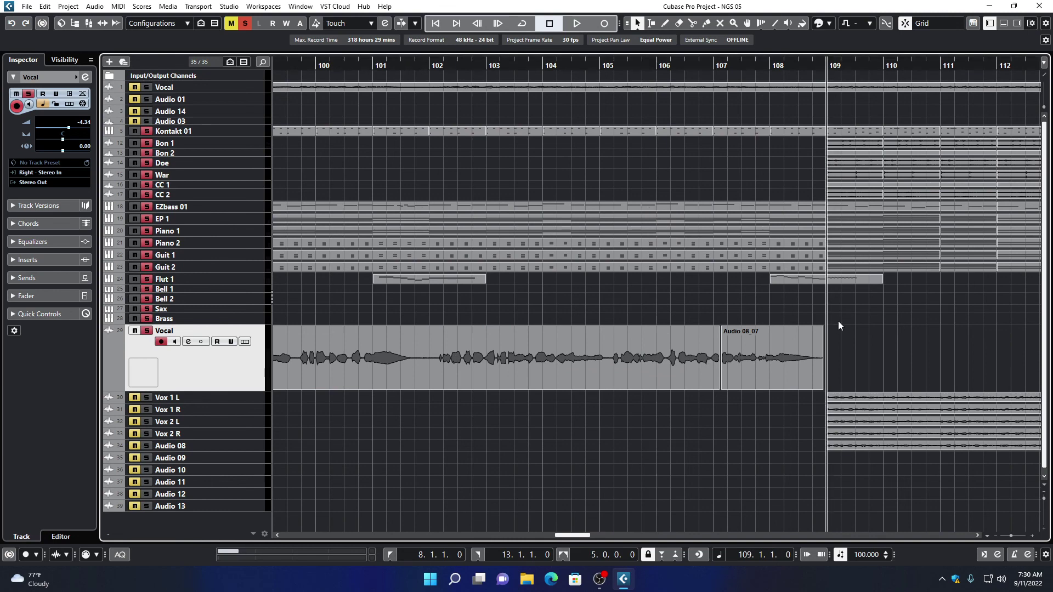
key("ctrl+v")
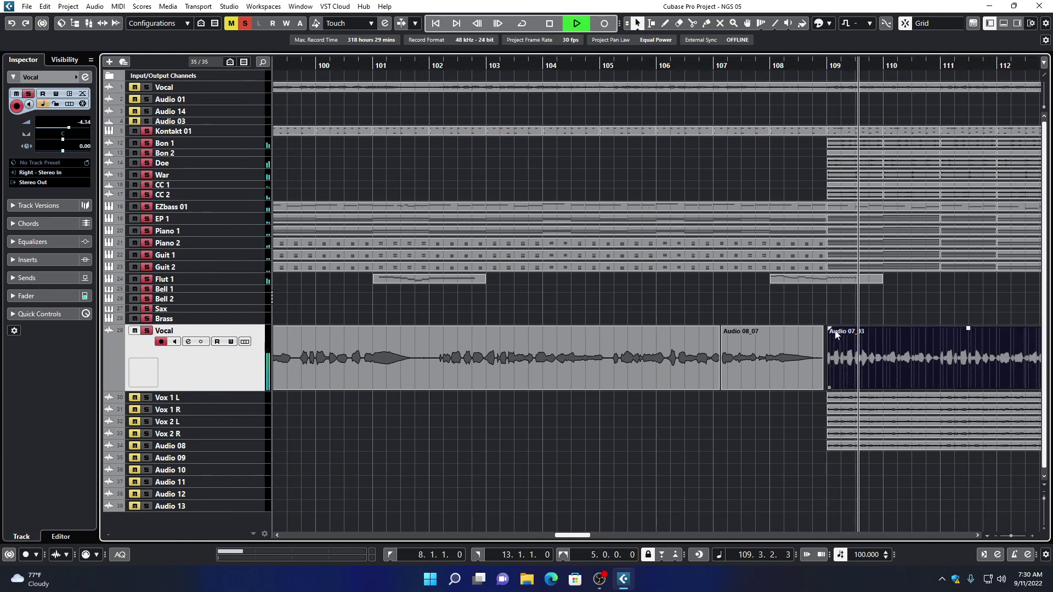
Listen to the pasted Vocal phrase from bar 109 to its end while reviewing it against the surrounding arrangement.
key("g")
key("g")
key("g")
key("g")
left_click(812, 357)
key("g")
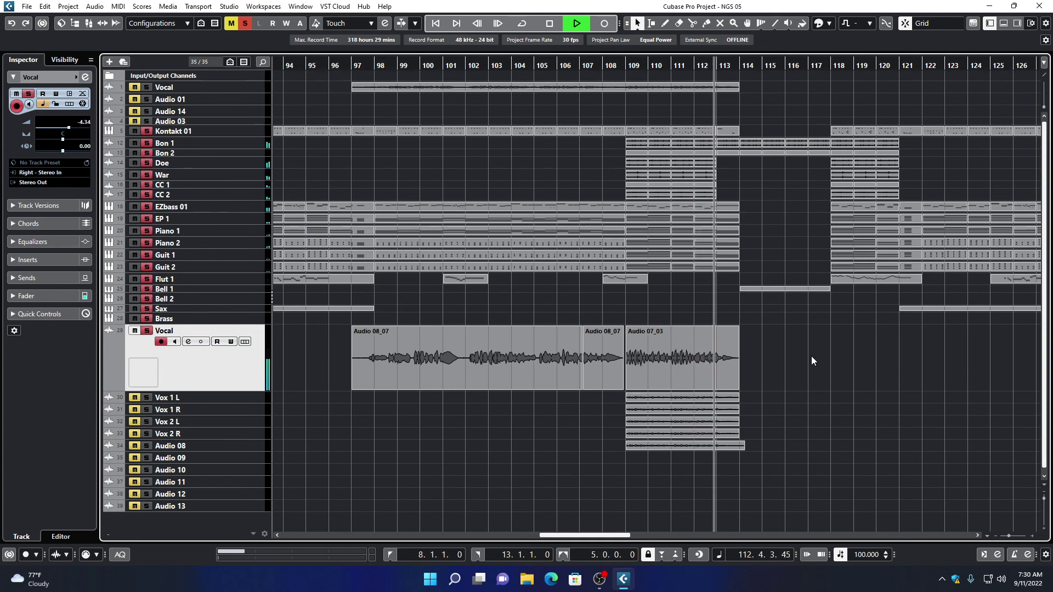
key("g")
key("g")
key("g")
key("g")
key("g")
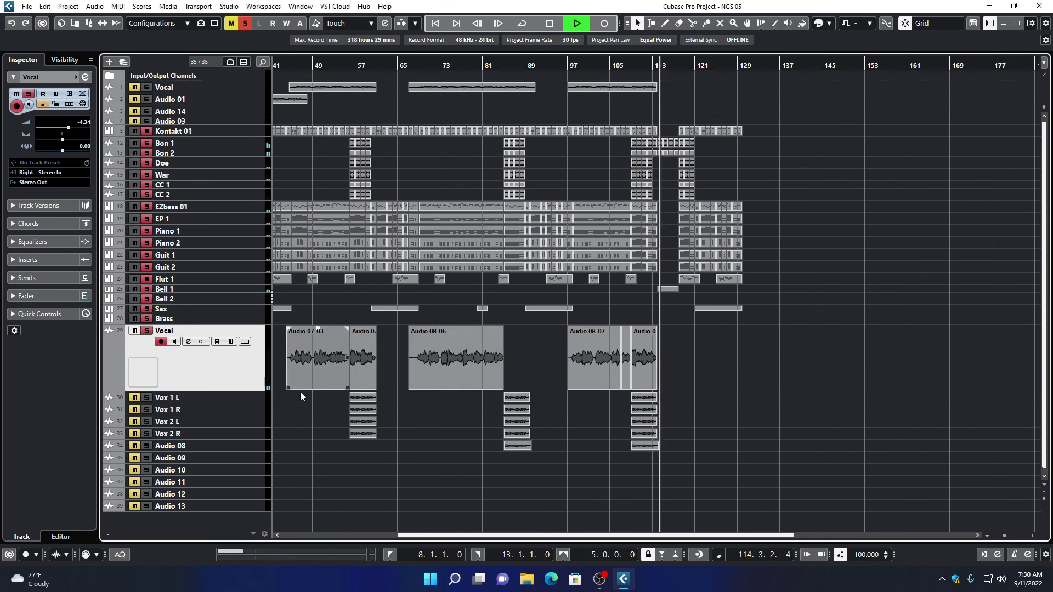
Shrink the Vocal track to the compact row height, select the Kontakt 01 track and enlarge all track rows.
left_click_drag(256, 389, 258, 337)
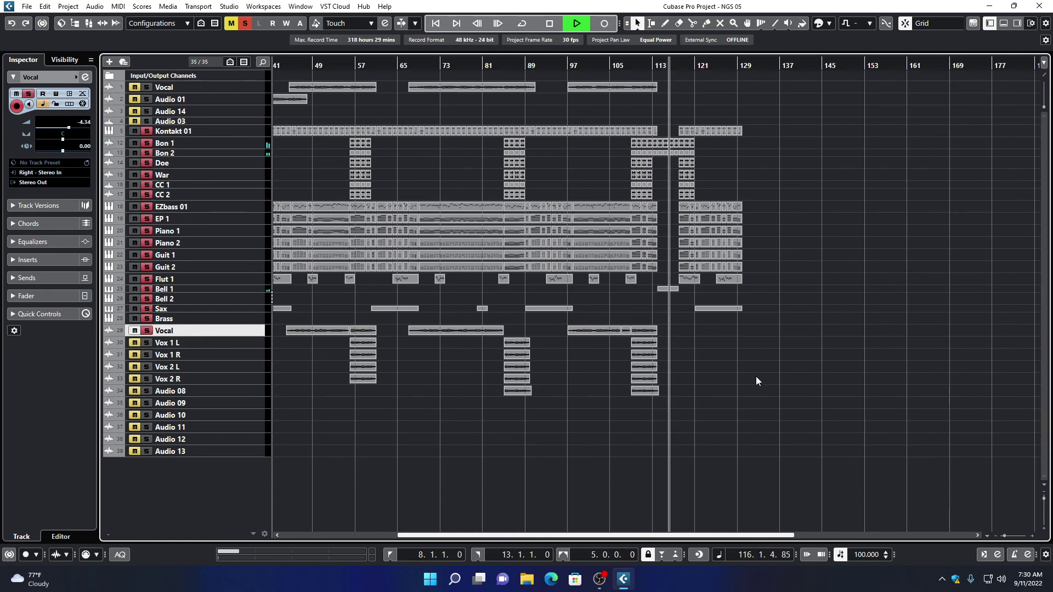
left_click(259, 132)
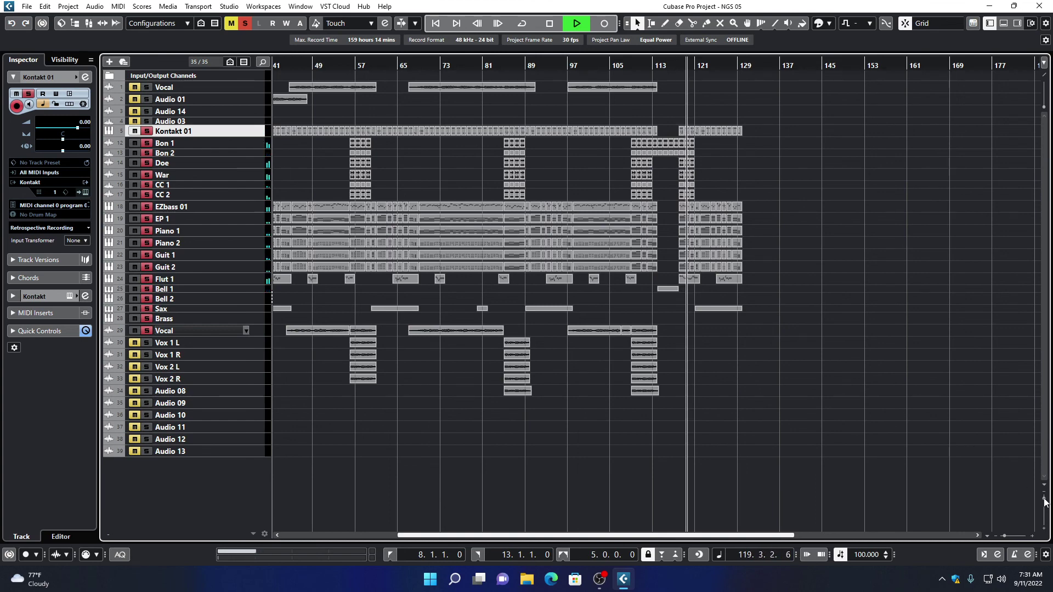
scroll(1044, 500, "up", 3)
scroll(1044, 500, "down", 3)
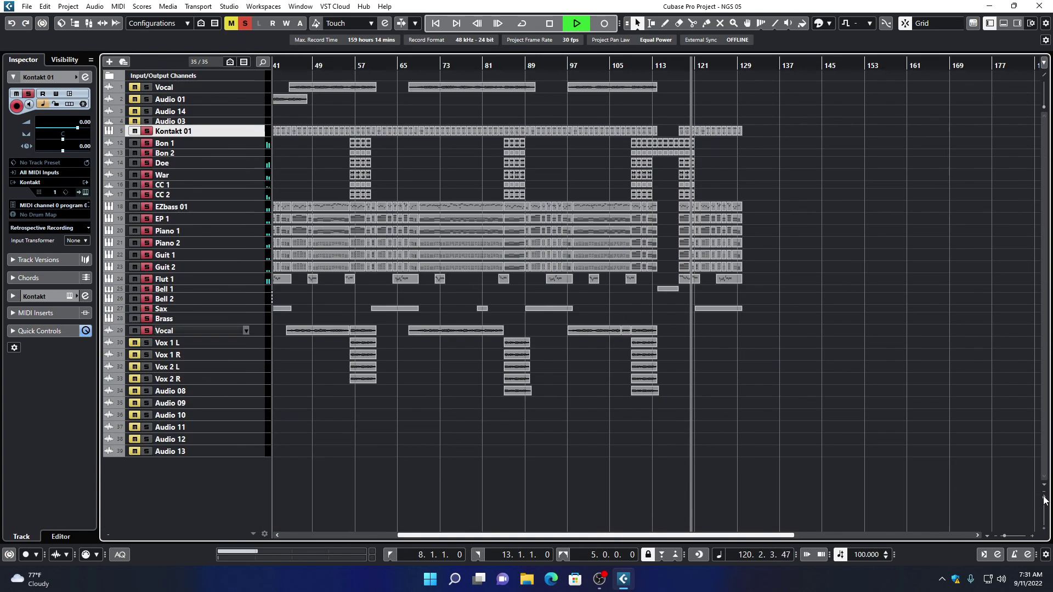
scroll(1044, 500, "up", 3)
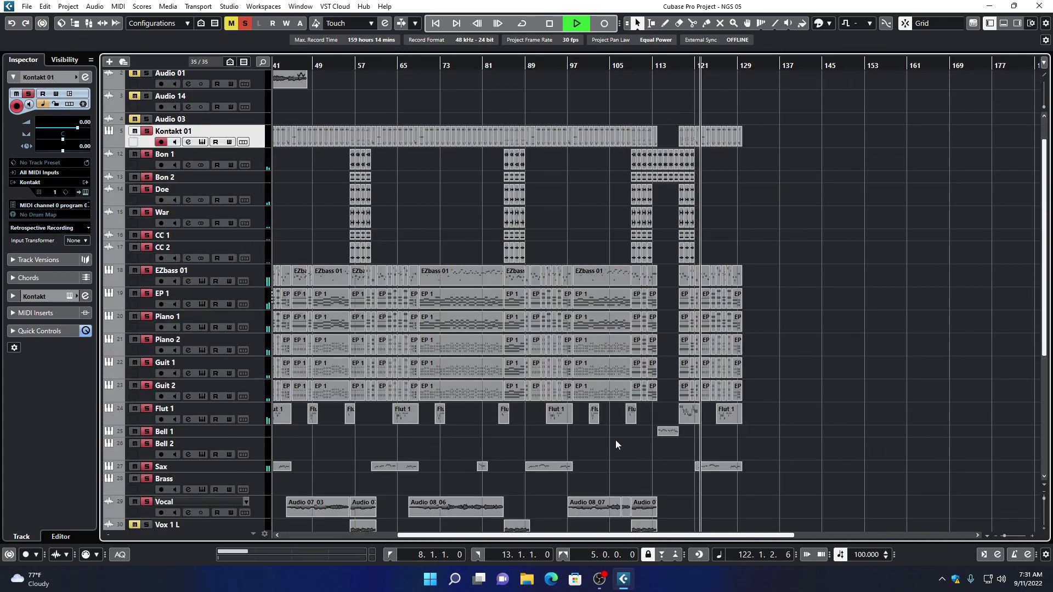
Bring the whole song from bar 1 into view while listening to the ending, and stop playback.
key("g")
key("g")
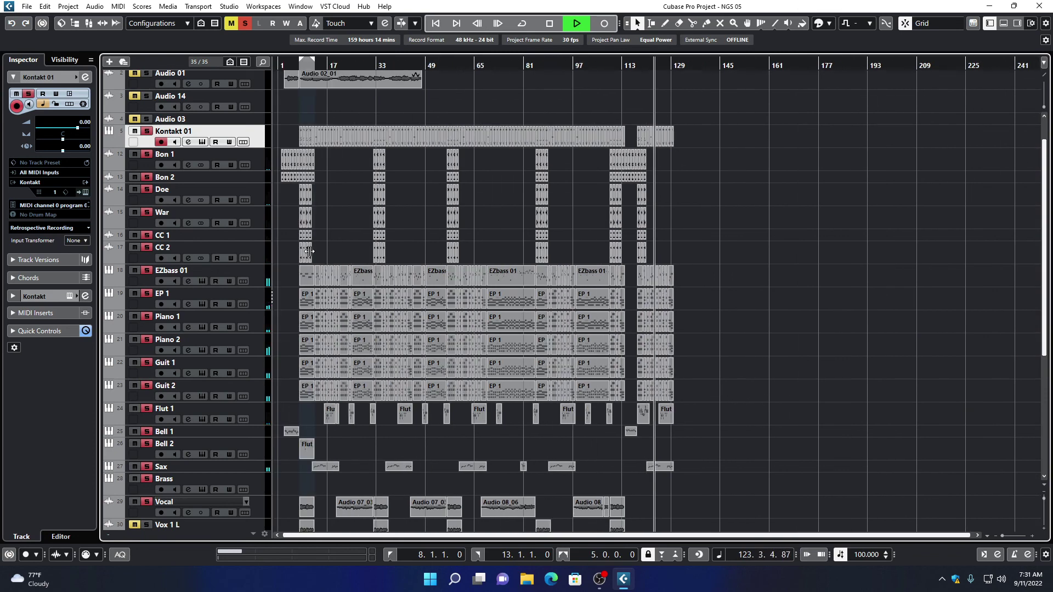
key("space")
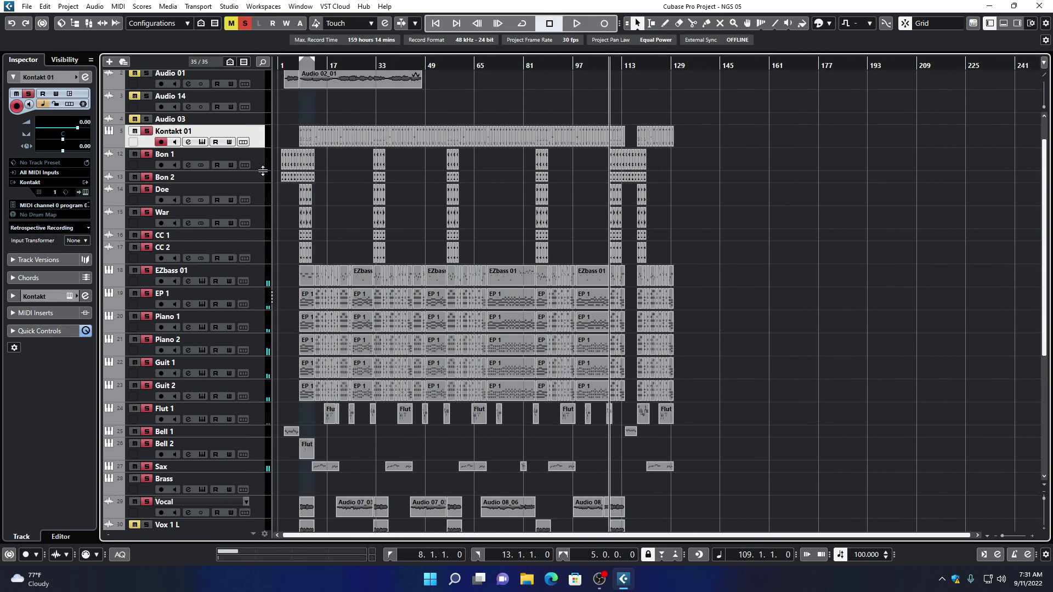